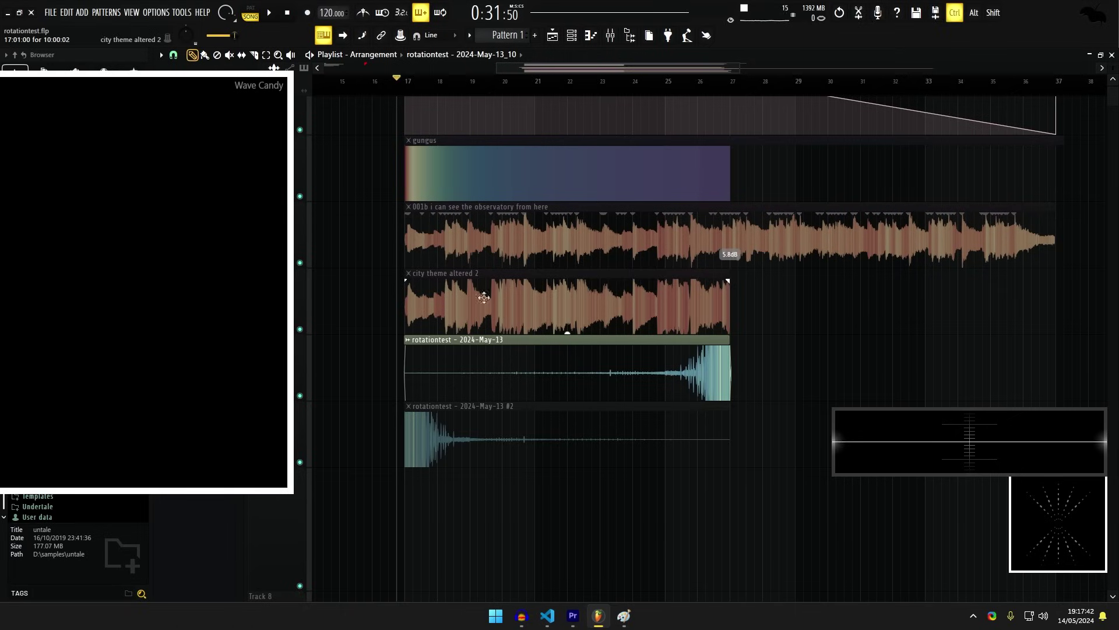
Examine the rotationtest - 2024-May-13 audio clips and the surrounding playlist tracks at different zoom levels.
{"action": "scroll", "coordinate": [464, 288], "scroll_direction": "up", "scroll_amount": 1}
{"action": "scroll", "coordinate": [438, 372], "scroll_direction": "up", "scroll_amount": 3}
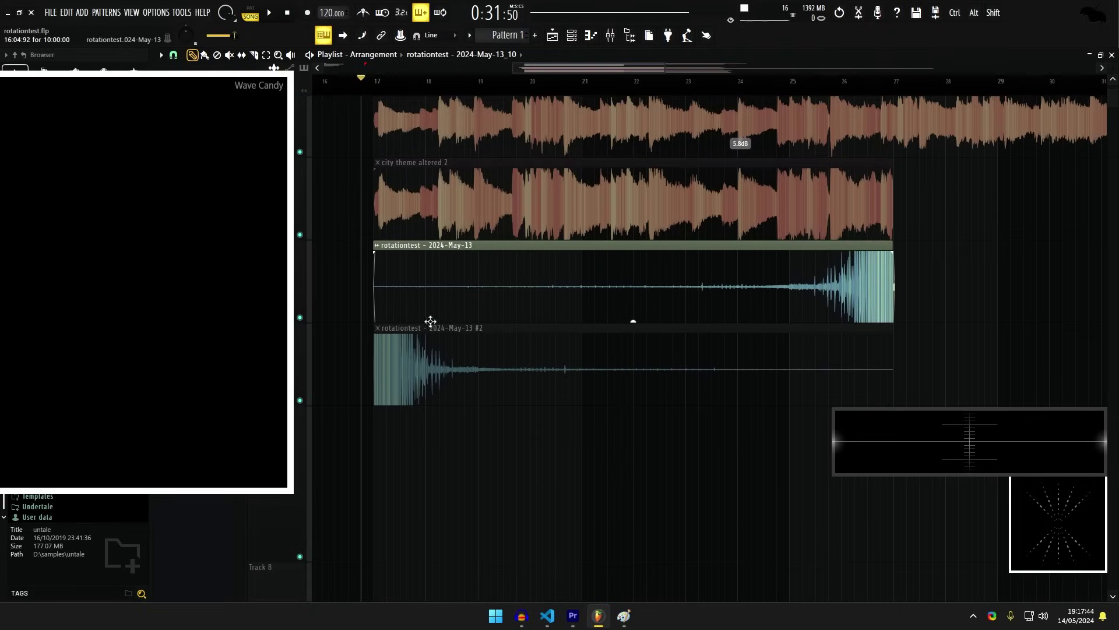
{"action": "left_click_drag", "start_coordinate": [834, 285], "coordinate": [632, 338]}
{"action": "left_click", "coordinate": [954, 280], "text": "ctrl"}
{"action": "scroll", "coordinate": [633, 337], "scroll_direction": "down", "scroll_amount": 3}
{"action": "left_click_drag", "start_coordinate": [768, 275], "coordinate": [712, 233]}
{"action": "scroll", "coordinate": [712, 233], "scroll_direction": "down", "scroll_amount": 1}
{"action": "right_click", "coordinate": [734, 267]}
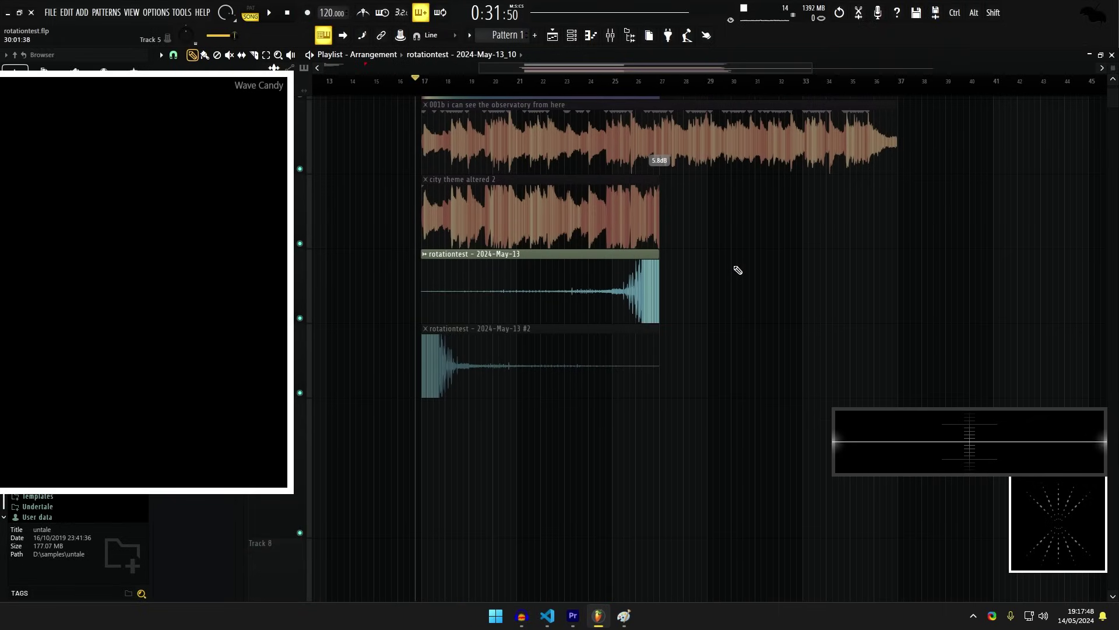
{"action": "scroll", "coordinate": [739, 278], "scroll_direction": "up", "scroll_amount": 3}
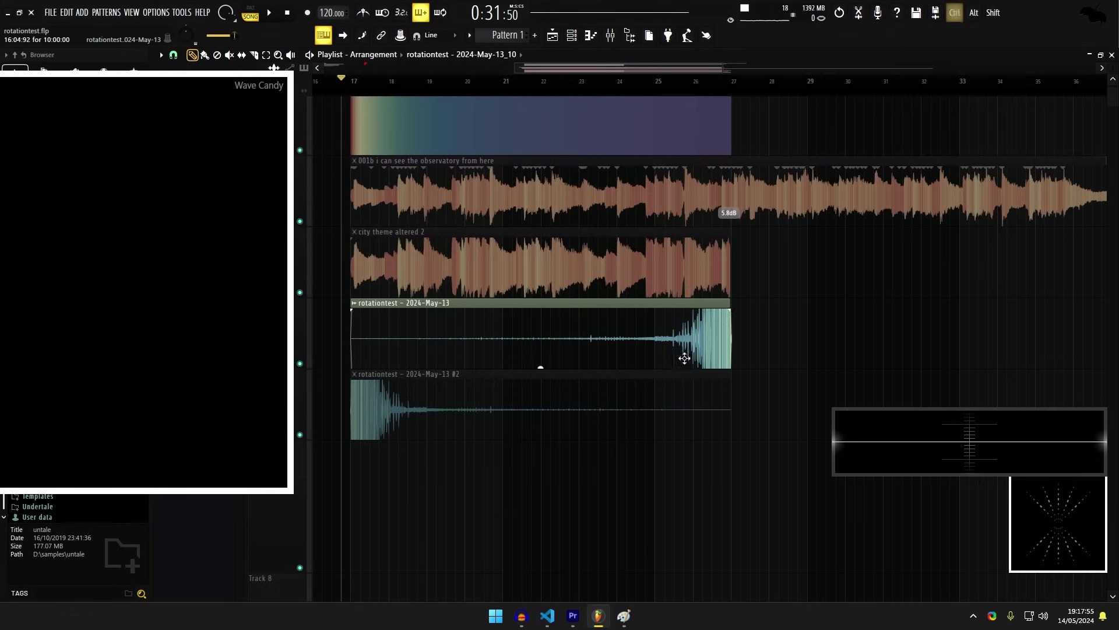
{"action": "left_click", "coordinate": [726, 341]}
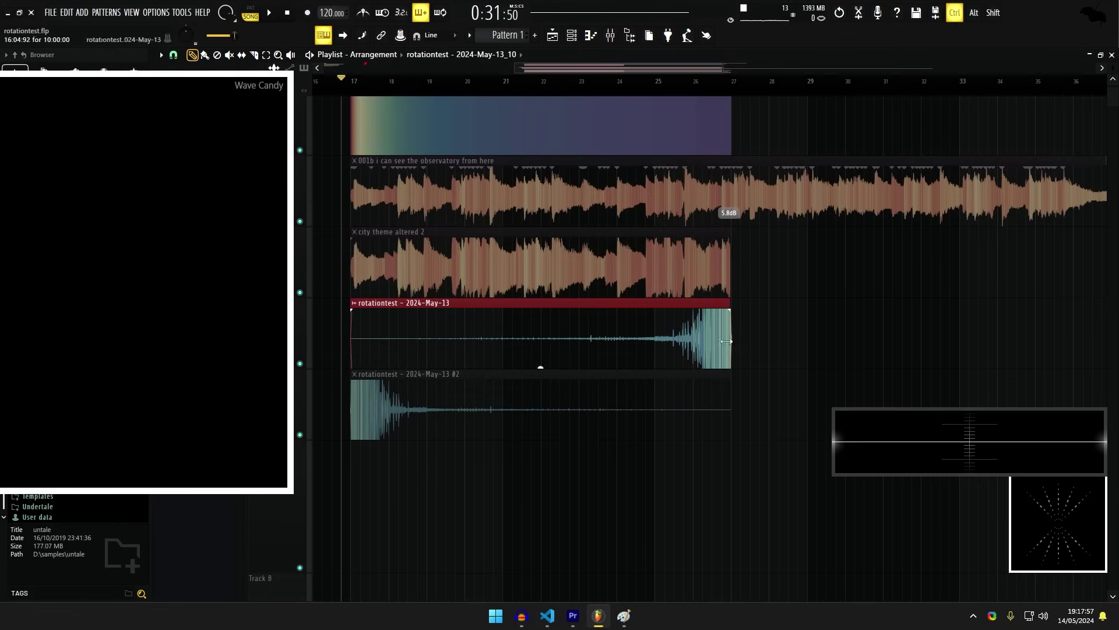
{"action": "left_click_drag", "start_coordinate": [592, 359], "coordinate": [592, 360]}
{"action": "left_click", "coordinate": [790, 347], "text": "ctrl"}
{"action": "scroll", "coordinate": [744, 334], "scroll_direction": "up", "scroll_amount": 1}
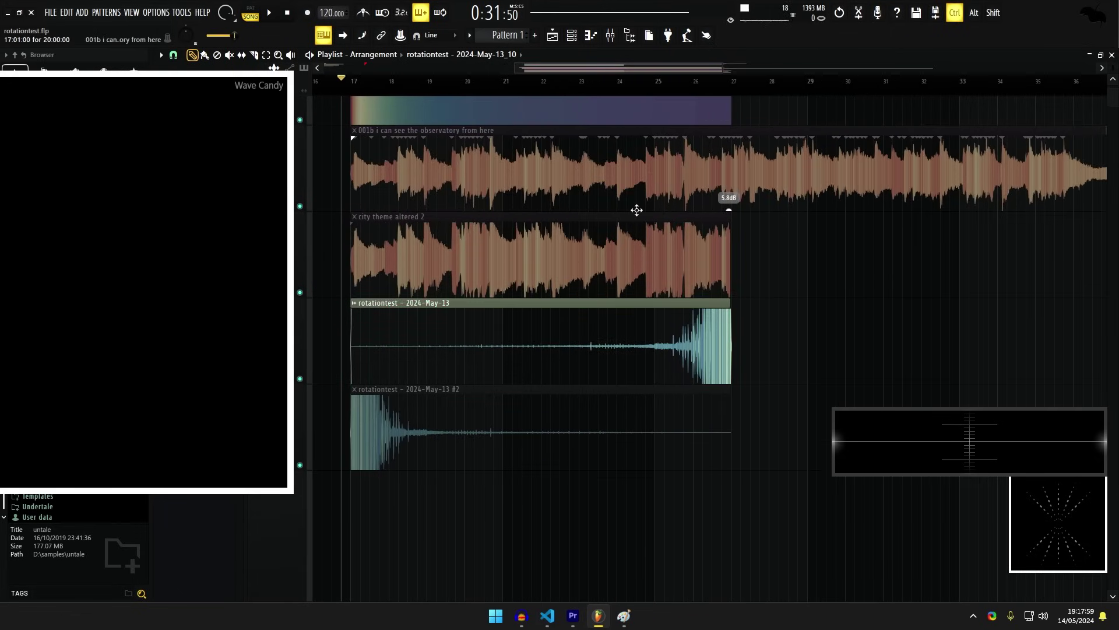
{"action": "scroll", "coordinate": [697, 235], "scroll_direction": "down", "scroll_amount": 2}
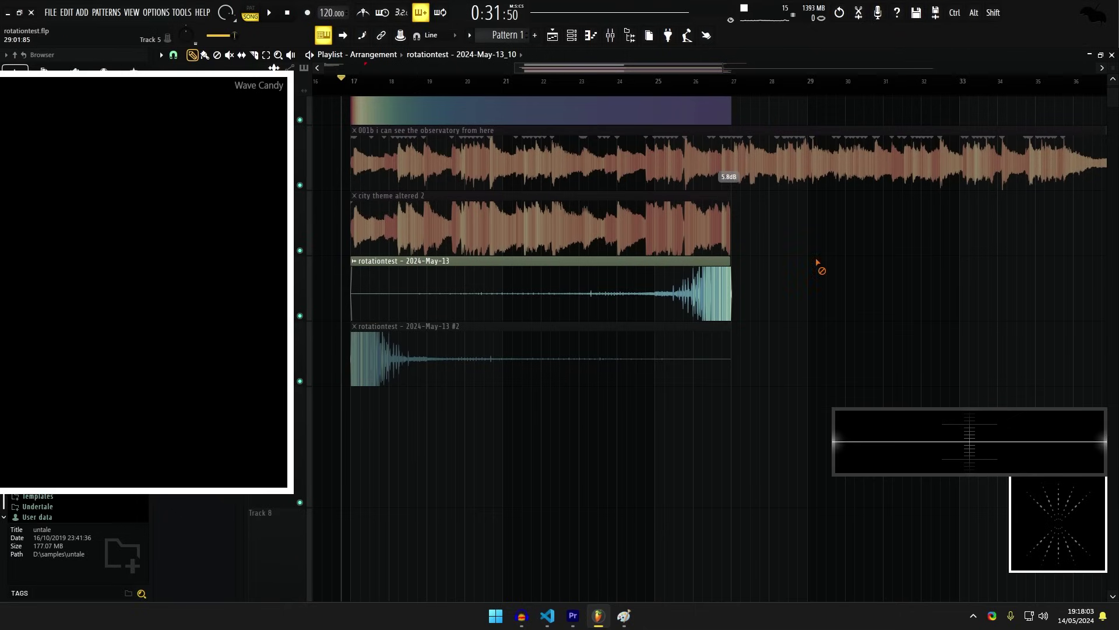
{"action": "scroll", "coordinate": [597, 175], "scroll_direction": "down", "scroll_amount": 2}
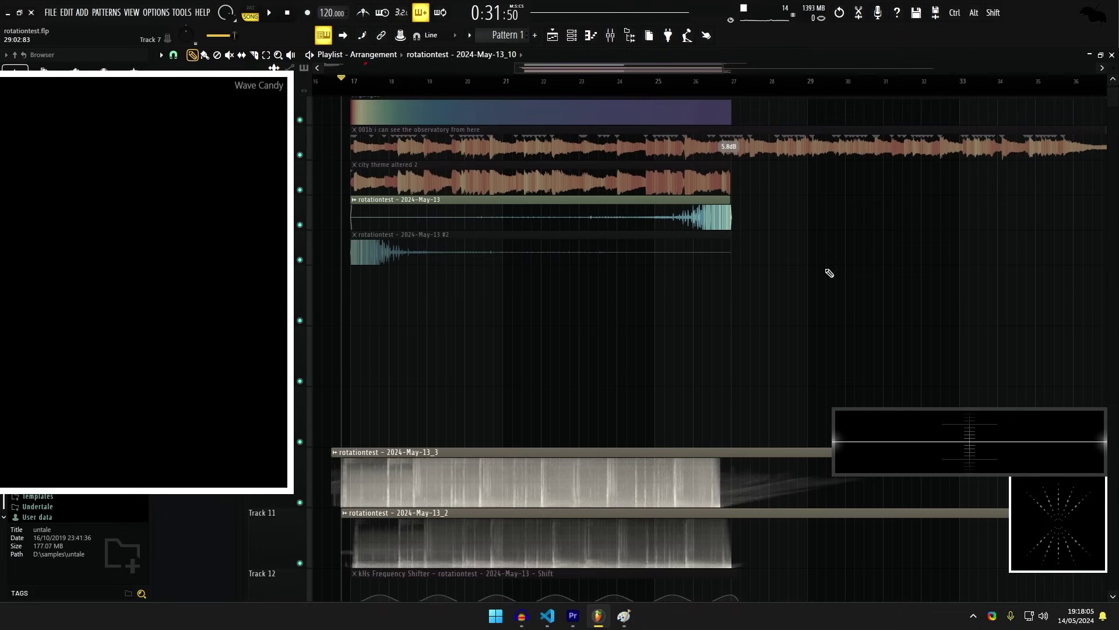
{"action": "left_click_drag", "start_coordinate": [735, 302], "coordinate": [747, 85]}
{"action": "left_click_drag", "start_coordinate": [675, 355], "coordinate": [674, 205]}
{"action": "scroll", "coordinate": [669, 226], "scroll_direction": "down", "scroll_amount": 4}
{"action": "scroll", "coordinate": [520, 175], "scroll_direction": "up", "scroll_amount": 5}
{"action": "left_click_drag", "start_coordinate": [520, 191], "coordinate": [526, 233]}
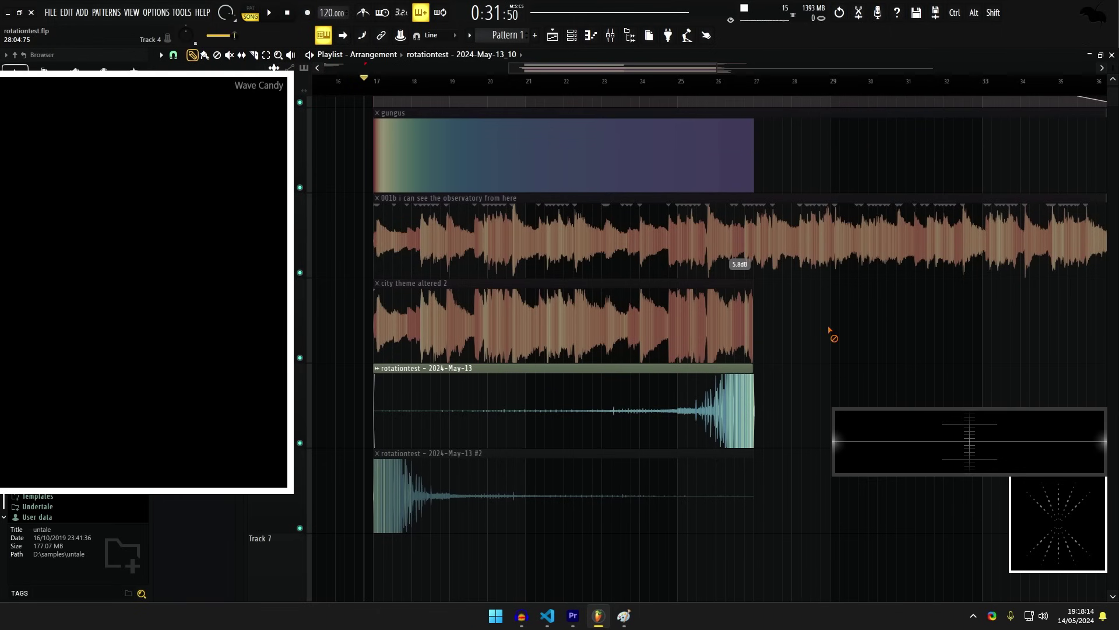
Audition the "001b i can see the observatory from here" clip and the rotationtest - 2024-May-13 #2 clip on their own.
{"action": "left_click", "coordinate": [711, 217]}
{"action": "key", "text": "space"}
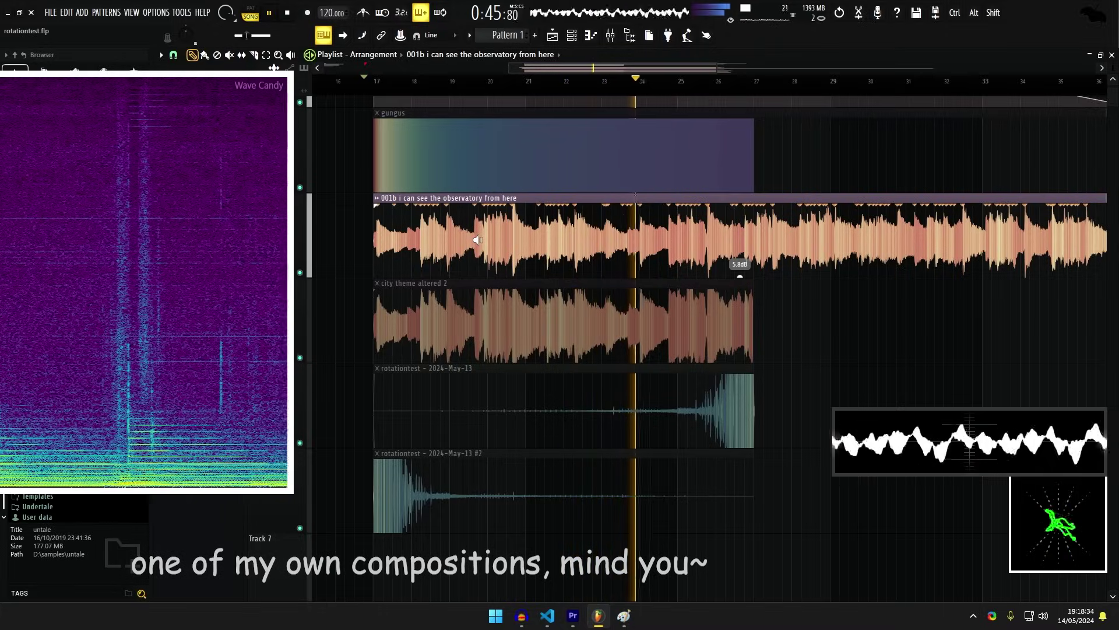
{"action": "key", "text": "space"}
{"action": "scroll", "coordinate": [833, 253], "scroll_direction": "down", "scroll_amount": 1}
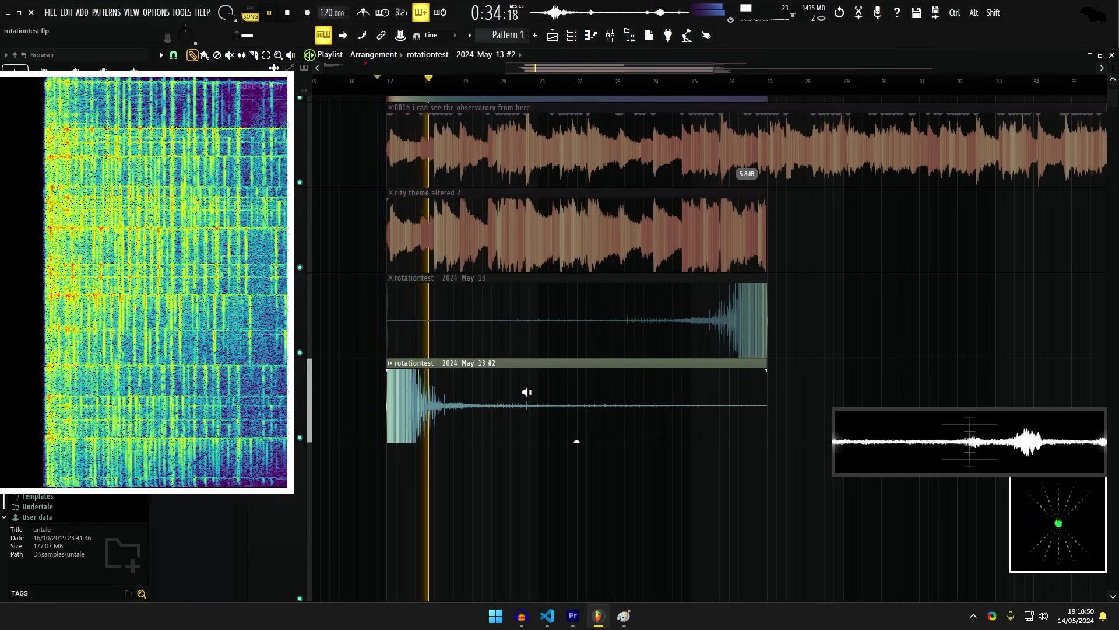
{"action": "right_click", "coordinate": [527, 399], "text": "alt"}
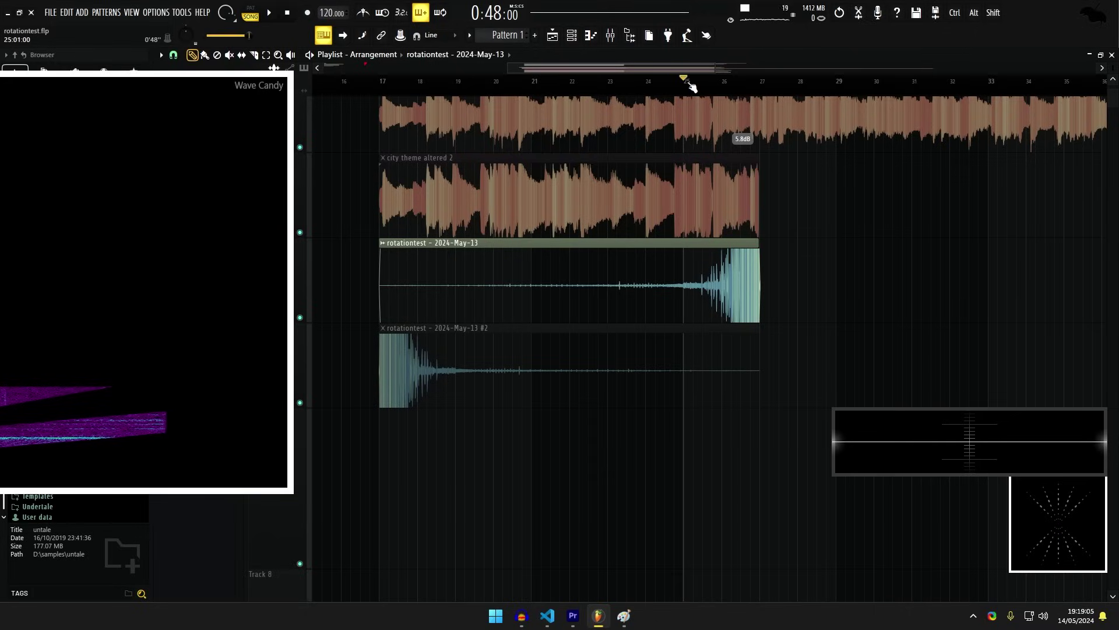
Play the arrangement from bar 25 and stop playback.
{"action": "left_click_drag", "start_coordinate": [713, 169], "coordinate": [647, 335]}
{"action": "scroll", "coordinate": [657, 337], "scroll_direction": "down", "scroll_amount": 1, "text": "alt"}
{"action": "scroll", "coordinate": [644, 291], "scroll_direction": "down", "scroll_amount": 1}
{"action": "scroll", "coordinate": [653, 282], "scroll_direction": "down", "scroll_amount": 2, "text": "alt"}
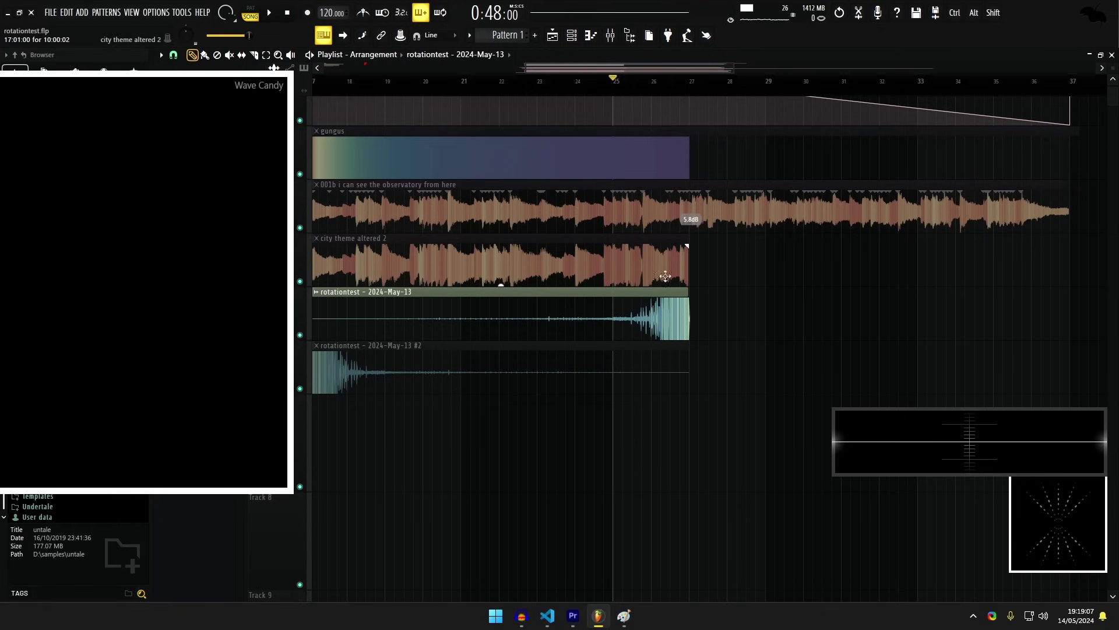
{"action": "key", "text": "space"}
{"action": "left_click_drag", "start_coordinate": [739, 297], "coordinate": [695, 353]}
{"action": "key", "text": "space"}
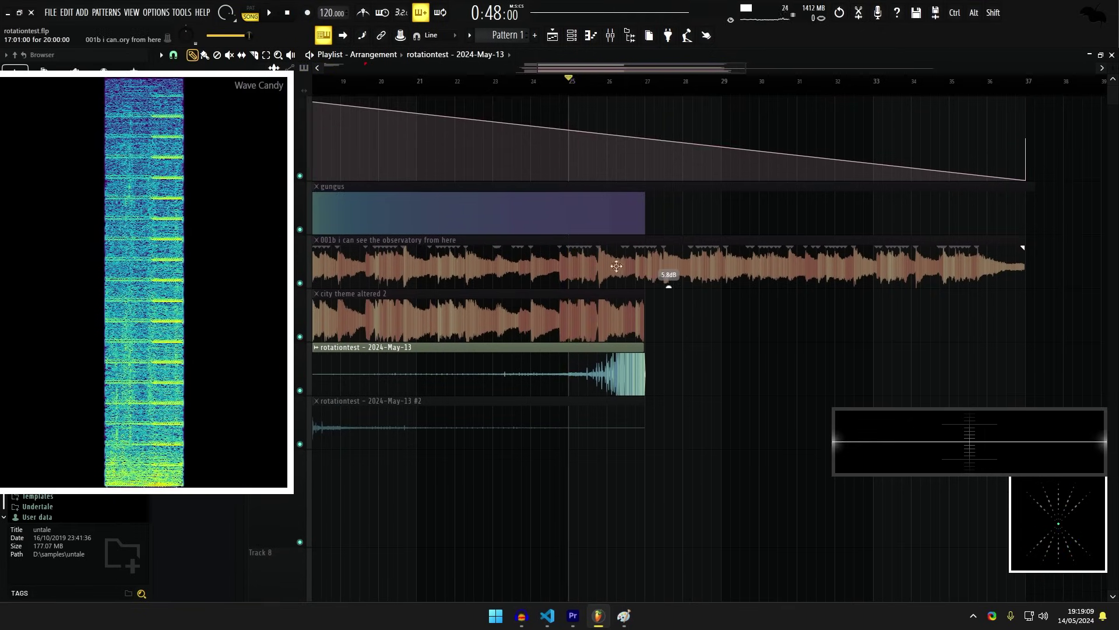
{"action": "key", "text": "space"}
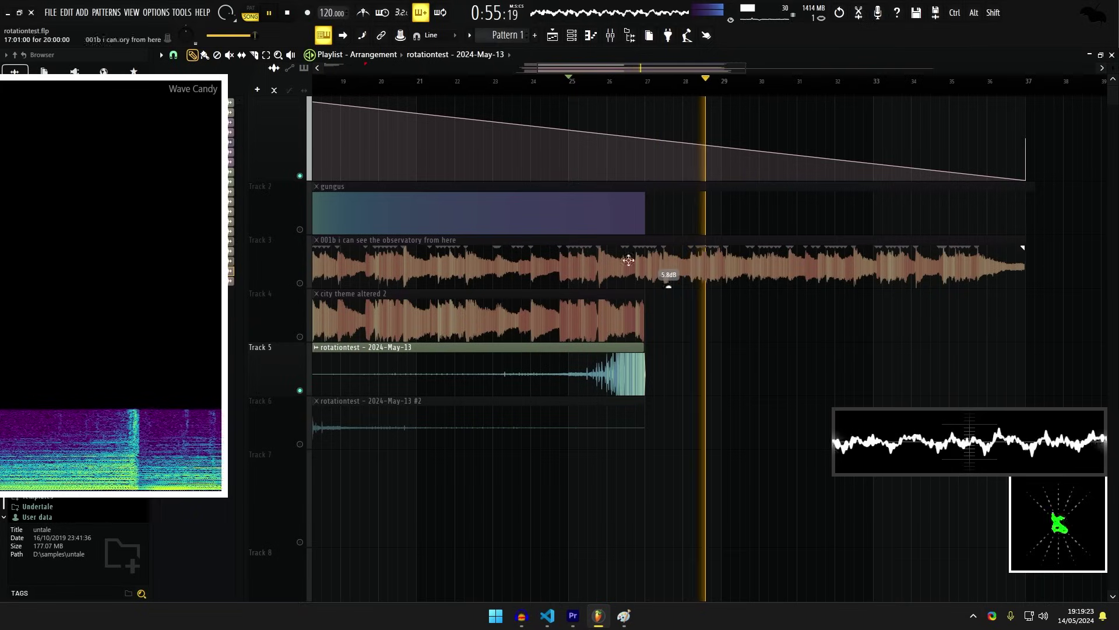
{"action": "key", "text": "space"}
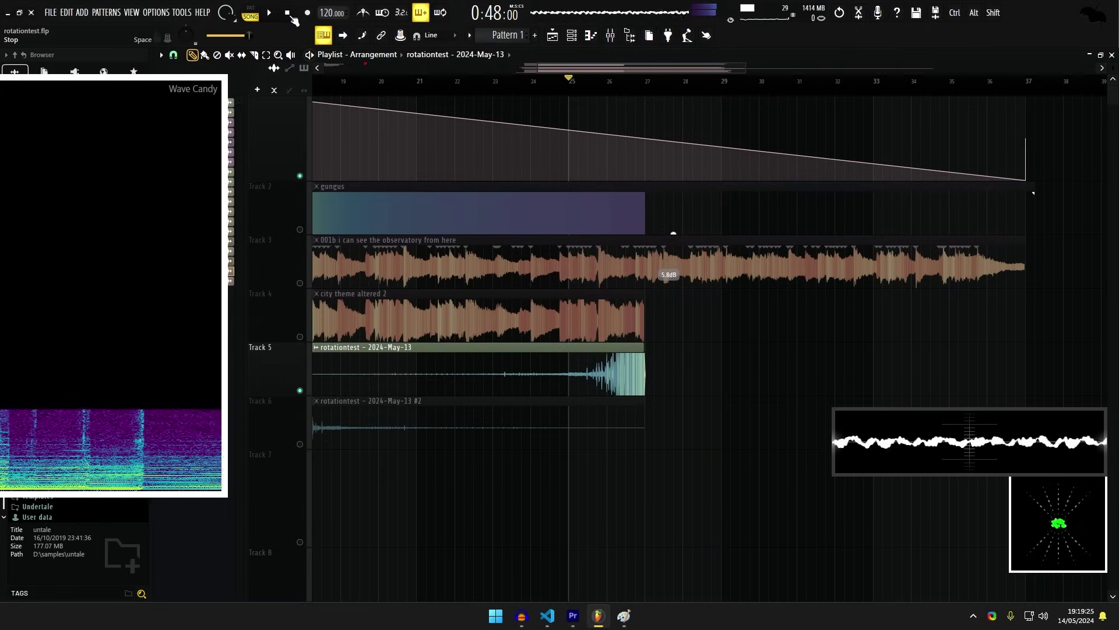
{"action": "left_click", "coordinate": [287, 12]}
Reactivate all playlist tracks by toggling the solo state of track 1.
{"action": "left_click", "coordinate": [300, 176]}
{"action": "left_click", "coordinate": [300, 176], "text": "ctrl"}
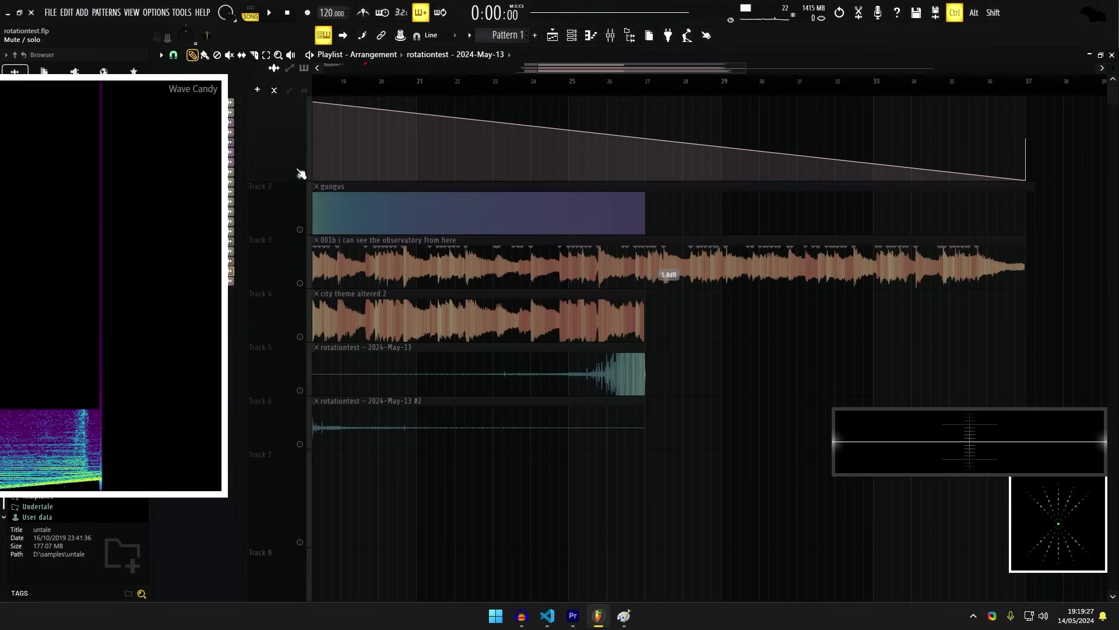
{"action": "left_click", "coordinate": [300, 176], "text": "ctrl"}
Audition the loud end of the rotationtest - 2024-May-13 clip on its own and stop playback.
{"action": "scroll", "coordinate": [585, 320], "scroll_direction": "left", "scroll_amount": 3}
{"action": "scroll", "coordinate": [494, 290], "scroll_direction": "down", "scroll_amount": 8}
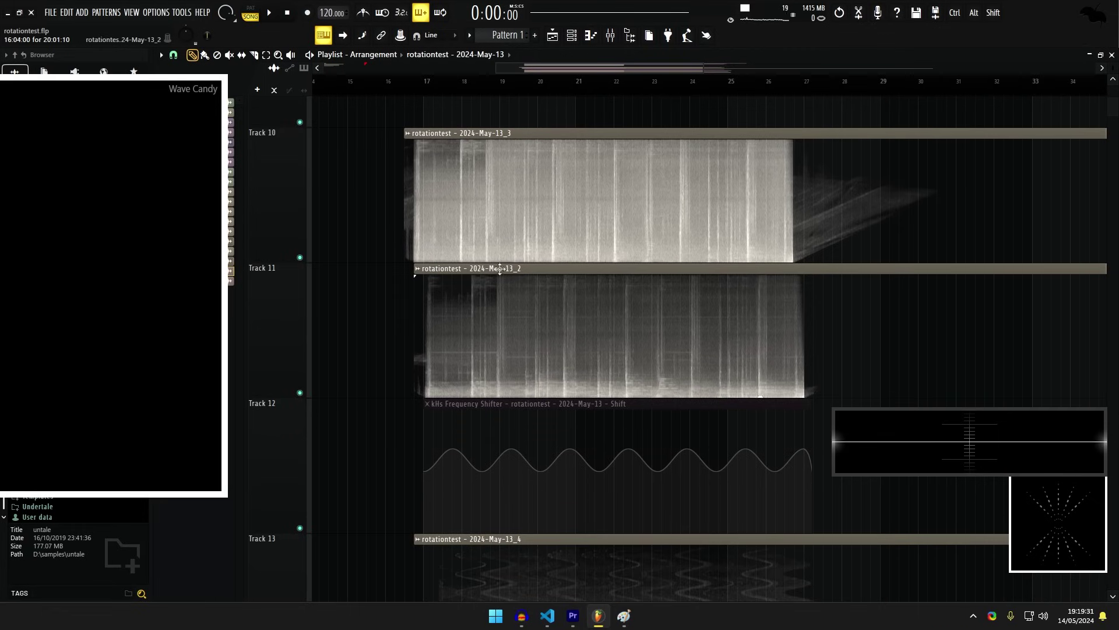
{"action": "scroll", "coordinate": [377, 317], "scroll_direction": "up", "scroll_amount": 3, "text": "ctrl"}
{"action": "scroll", "coordinate": [370, 312], "scroll_direction": "down", "scroll_amount": 1}
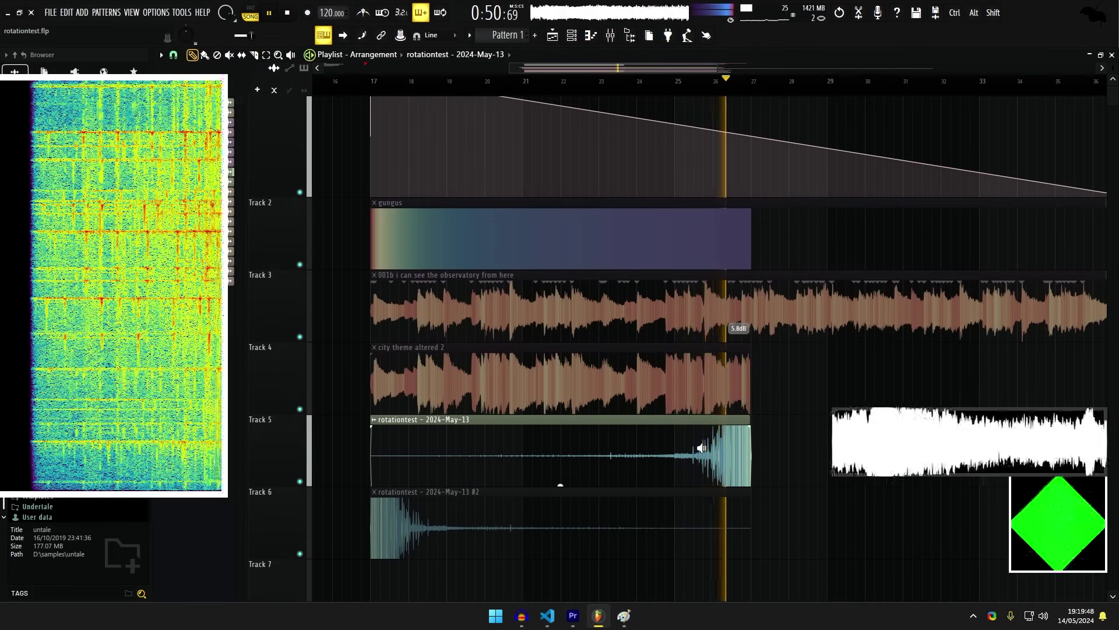
{"action": "key", "text": "space"}
Bring the Wave Candy spectrogram window fully into view, capture a screenshot of it and move it back aside.
{"action": "left_click_drag", "start_coordinate": [168, 307], "coordinate": [566, 364]}
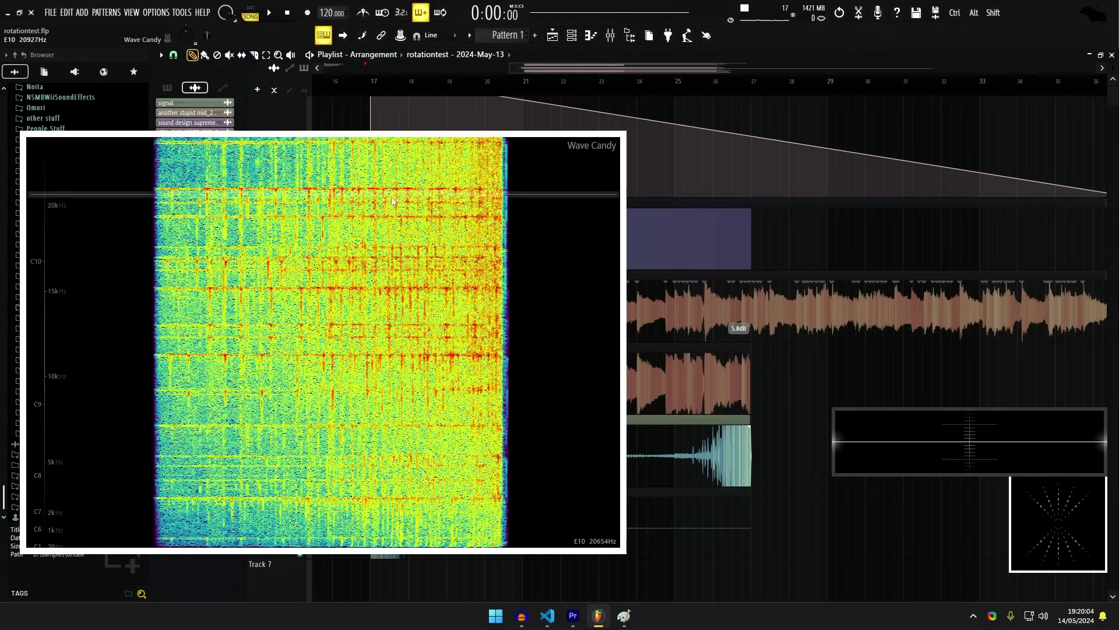
{"action": "key", "text": "ctrl+alt+shift+s"}
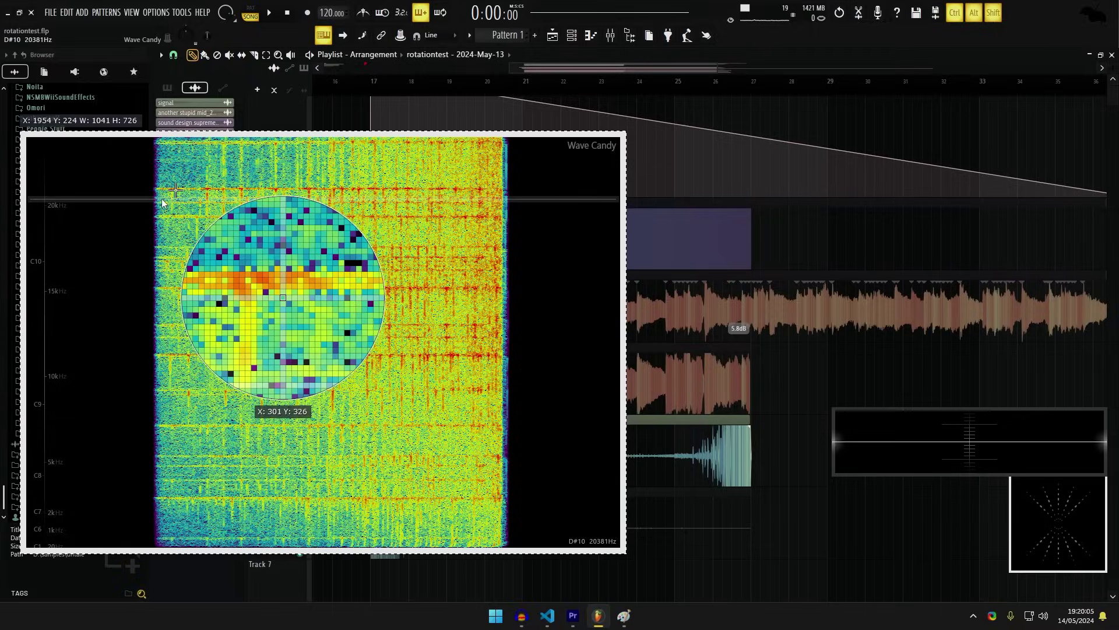
{"action": "left_click", "coordinate": [163, 200]}
{"action": "left_click_drag", "start_coordinate": [431, 294], "coordinate": [95, 240]}
Audition the rotationtest - 2024-May-13_2 clip and raise its gain to 5.1 dB.
{"action": "left_click_drag", "start_coordinate": [632, 407], "coordinate": [732, 5]}
{"action": "left_click_drag", "start_coordinate": [455, 297], "coordinate": [468, 35]}
{"action": "scroll", "coordinate": [547, 399], "scroll_direction": "up", "scroll_amount": 4}
{"action": "right_click", "coordinate": [532, 371], "text": "alt"}
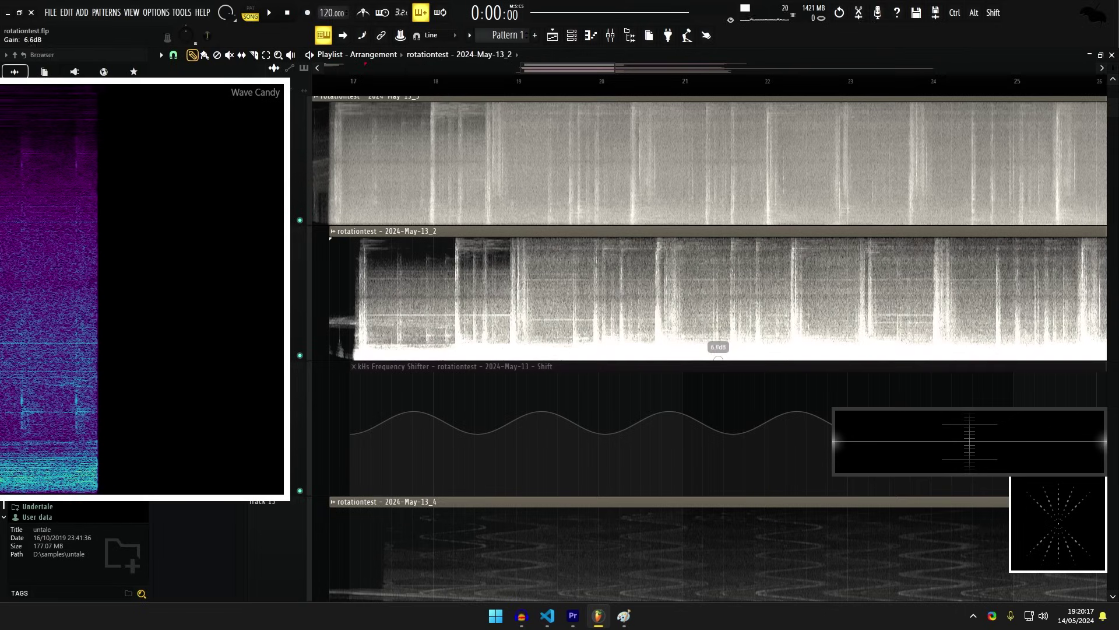
{"action": "left_click_drag", "start_coordinate": [720, 356], "coordinate": [720, 358]}
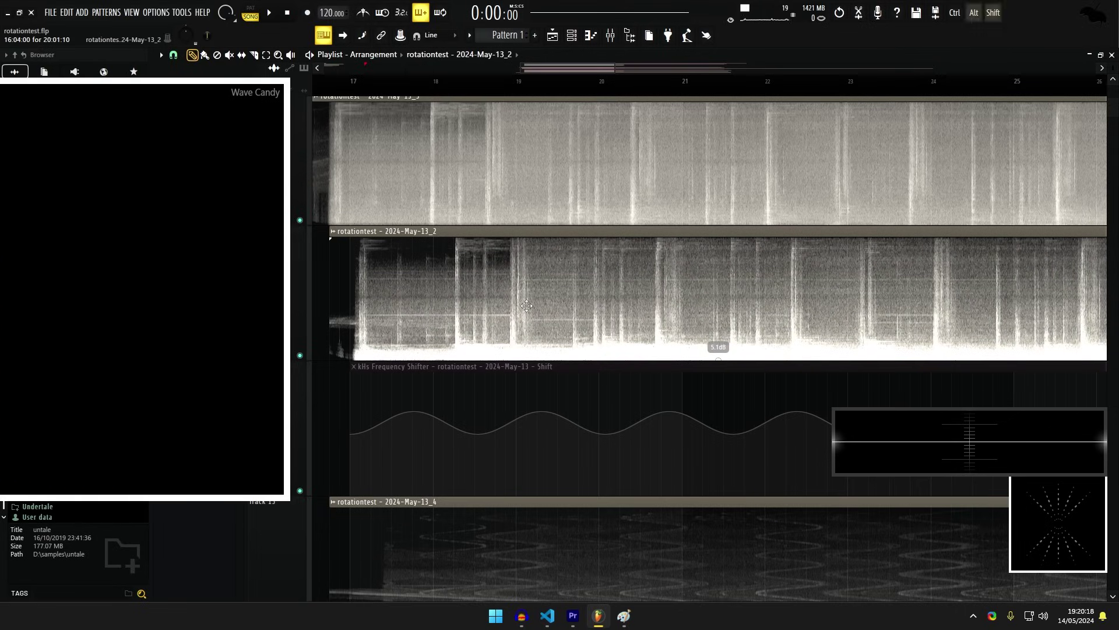
Compare the rotationtest - 2024-May-13_2 clip with the original "001b i can see the observatory from here" clip by playing each alone.
{"action": "key", "text": "space"}
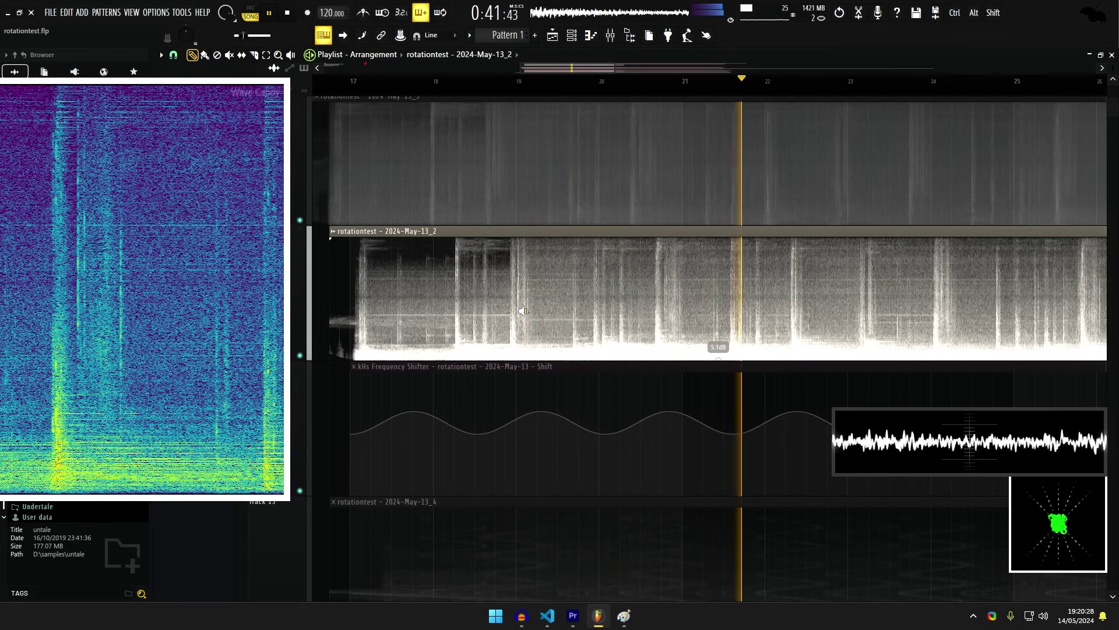
{"action": "scroll", "coordinate": [522, 311], "scroll_direction": "down", "scroll_amount": 4}
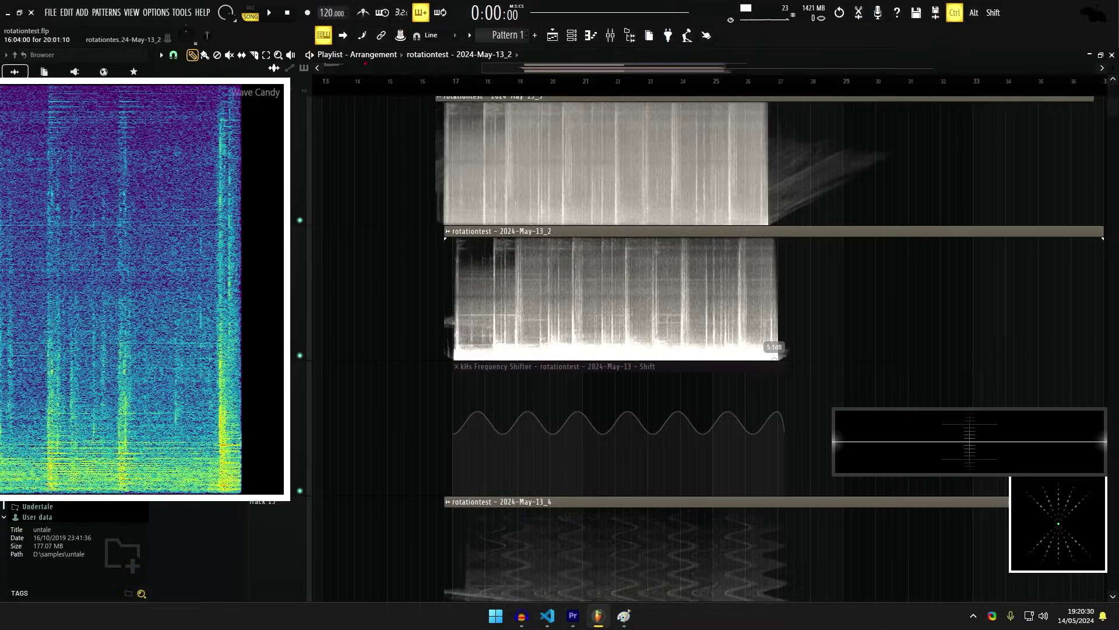
{"action": "scroll", "coordinate": [522, 292], "scroll_direction": "up", "scroll_amount": 6}
{"action": "left_click", "coordinate": [532, 148]}
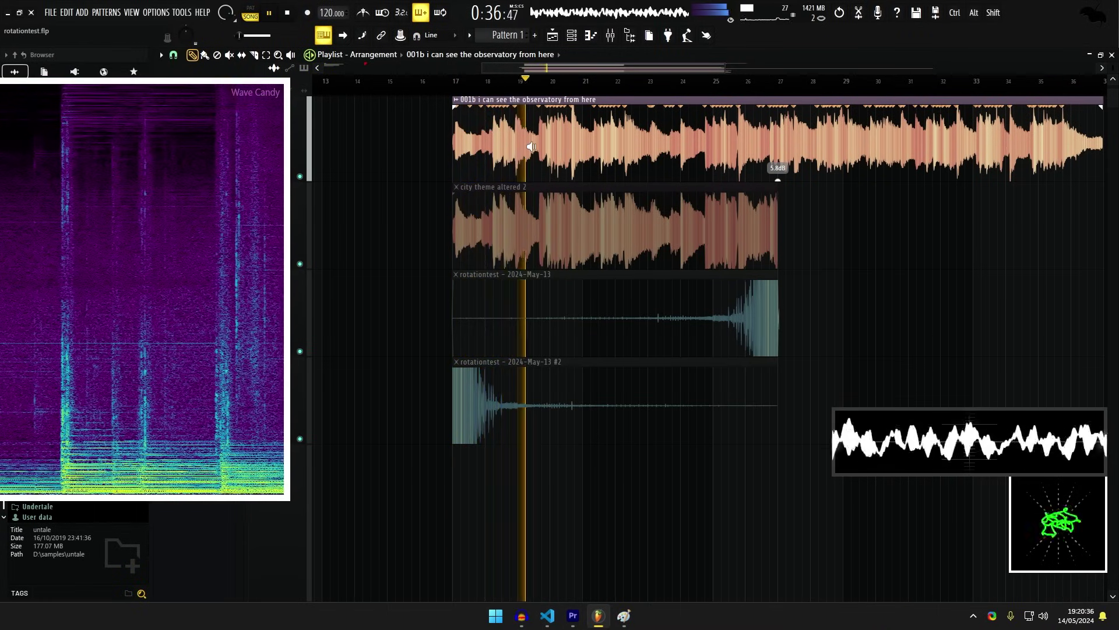
Return to the rotationtest - 2024-May-13_2 clip on track 11, play it alone again and stop playback.
{"action": "scroll", "coordinate": [532, 147], "scroll_direction": "down", "scroll_amount": 5}
{"action": "scroll", "coordinate": [530, 379], "scroll_direction": "up", "scroll_amount": 4}
{"action": "scroll", "coordinate": [537, 417], "scroll_direction": "up", "scroll_amount": 2}
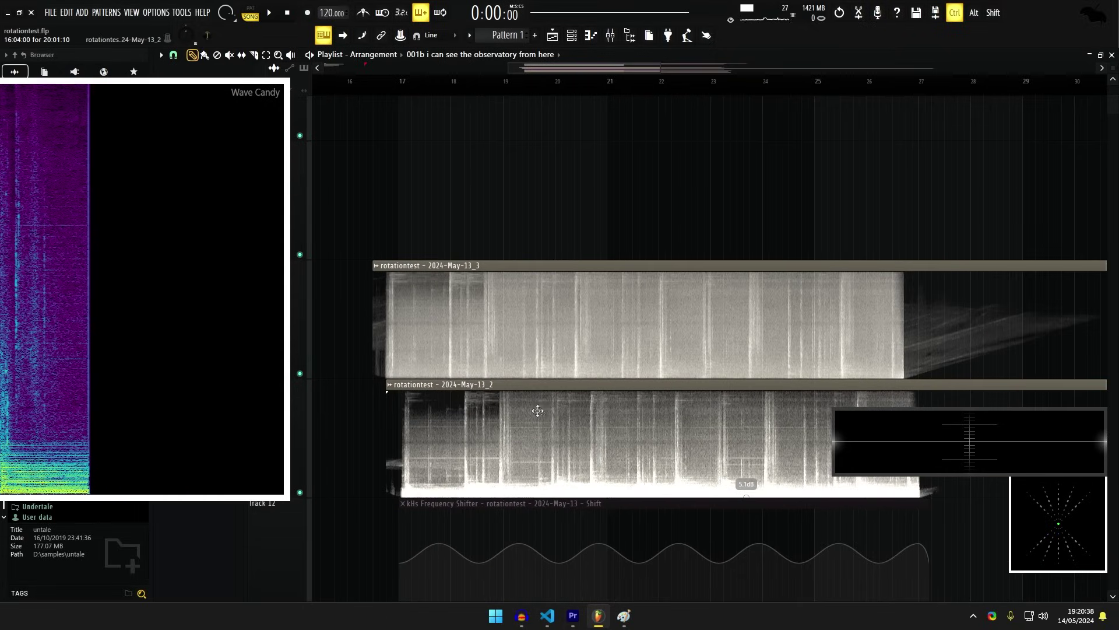
{"action": "scroll", "coordinate": [537, 417], "scroll_direction": "up", "scroll_amount": 2}
{"action": "right_click", "coordinate": [508, 438], "text": "alt"}
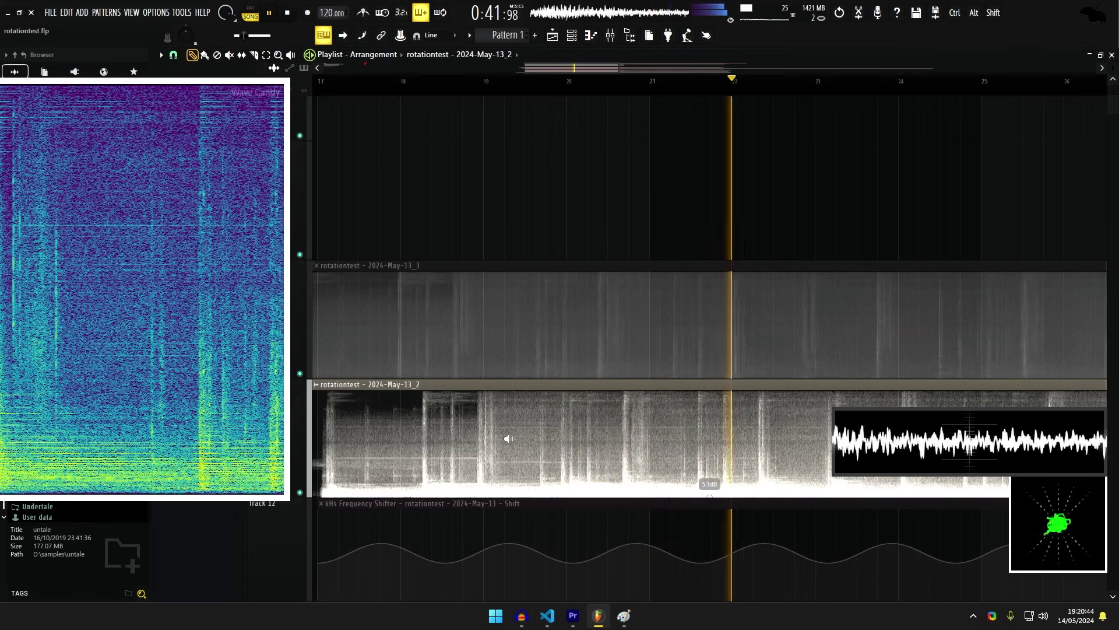
{"action": "key", "text": "space"}
View the Fruity WaveShaper curve and close its window.
{"action": "scroll", "coordinate": [513, 396], "scroll_direction": "down", "scroll_amount": 5}
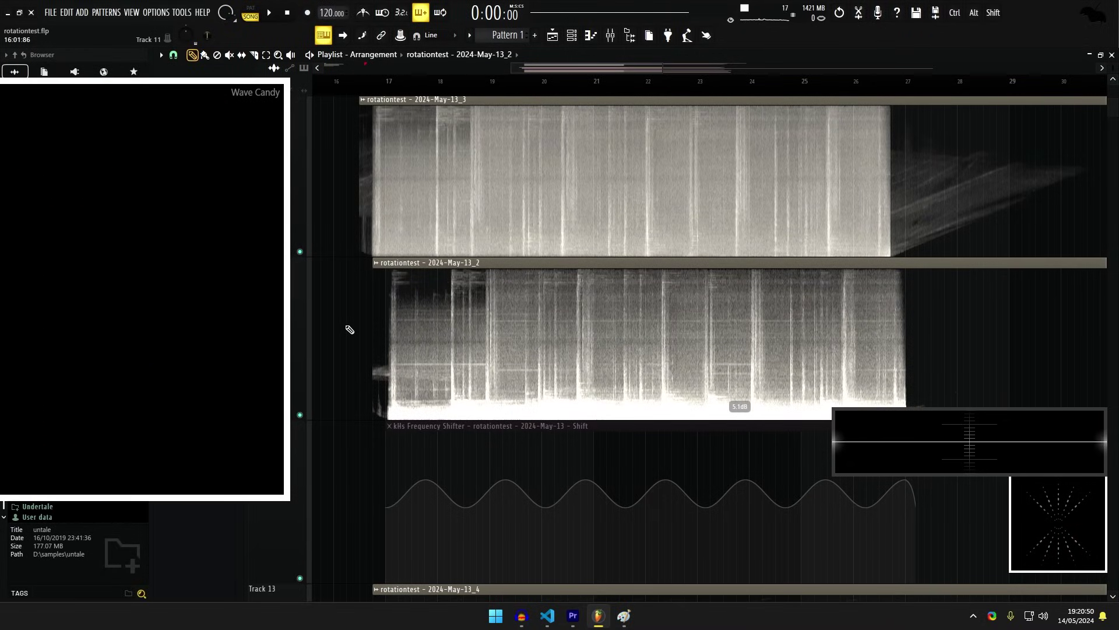
{"action": "scroll", "coordinate": [350, 329], "scroll_direction": "up", "scroll_amount": 2}
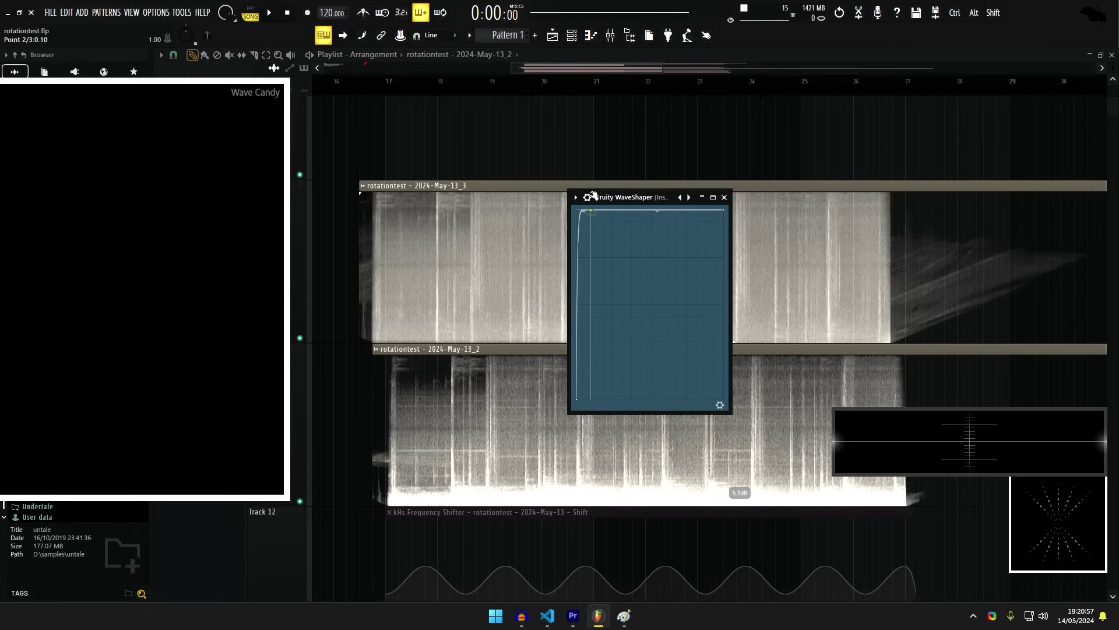
{"action": "left_click", "coordinate": [725, 198]}
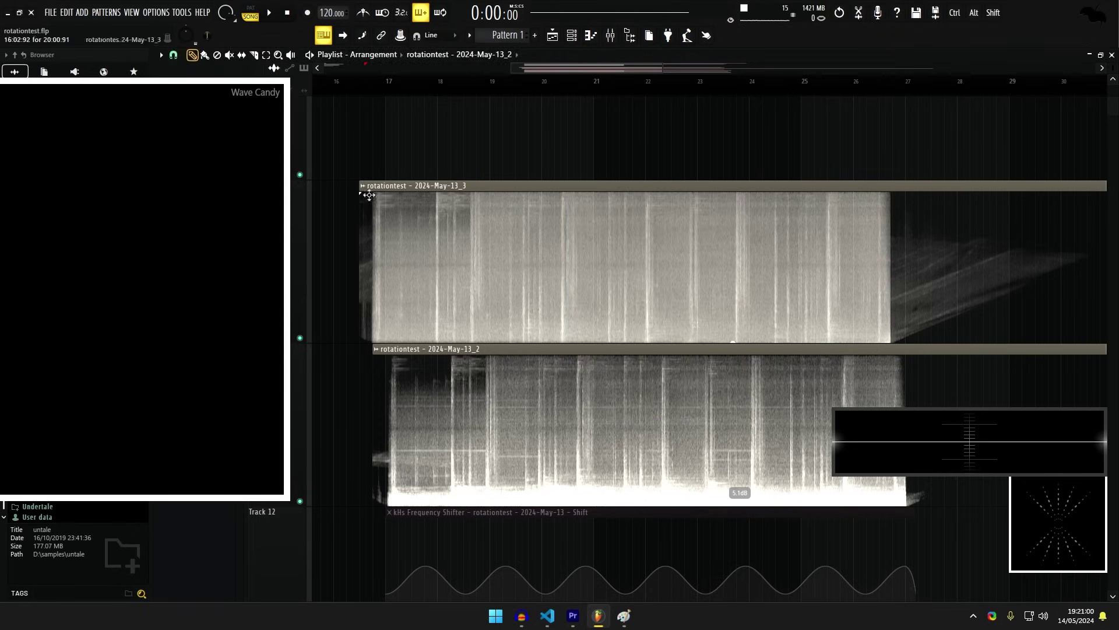
Raise the rotationtest - 2024-May-13_3 clip's gain to 3.7 dB and listen to the clip on its own.
{"action": "scroll", "coordinate": [362, 251], "scroll_direction": "up", "scroll_amount": 3}
{"action": "left_click", "coordinate": [339, 258]}
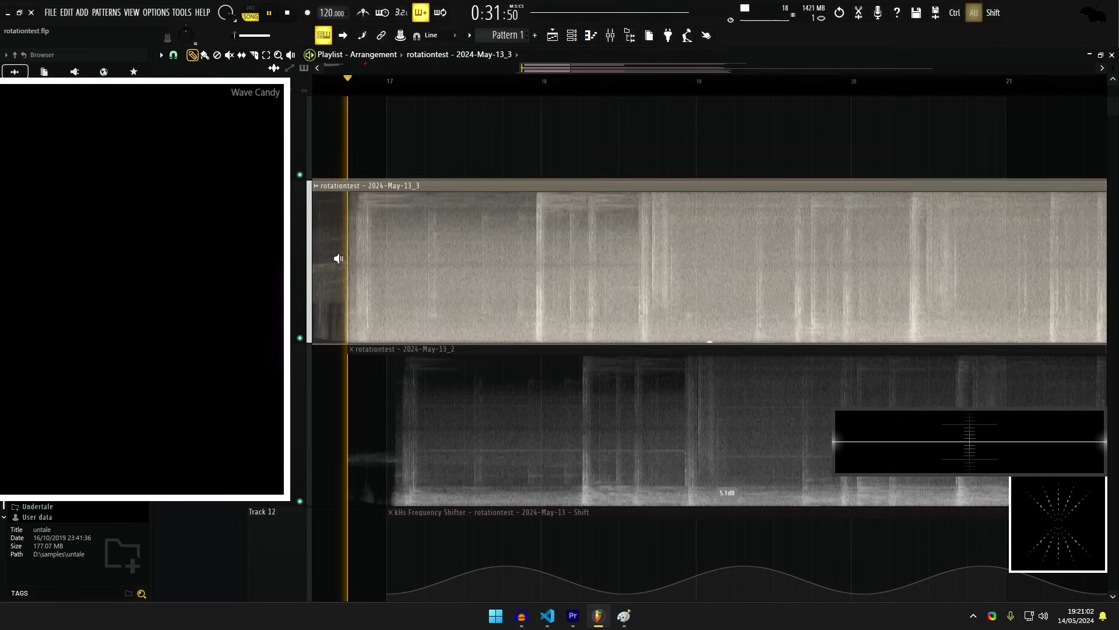
{"action": "left_click_drag", "start_coordinate": [712, 339], "coordinate": [711, 326]}
{"action": "left_click", "coordinate": [347, 278]}
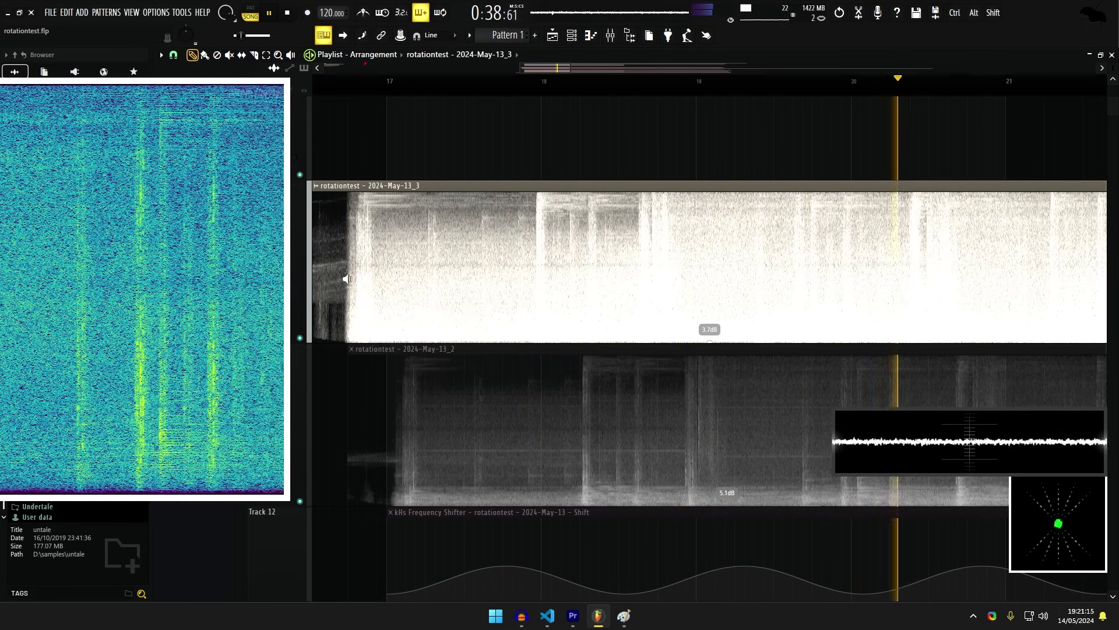
Stop playback and reset the gain of the rotationtest - 2024-May-13_3 and rotationtest - 2024-May-13_2 clips.
{"action": "left_click", "coordinate": [699, 361]}
{"action": "key", "text": "space"}
{"action": "left_click", "coordinate": [714, 340], "text": "alt"}
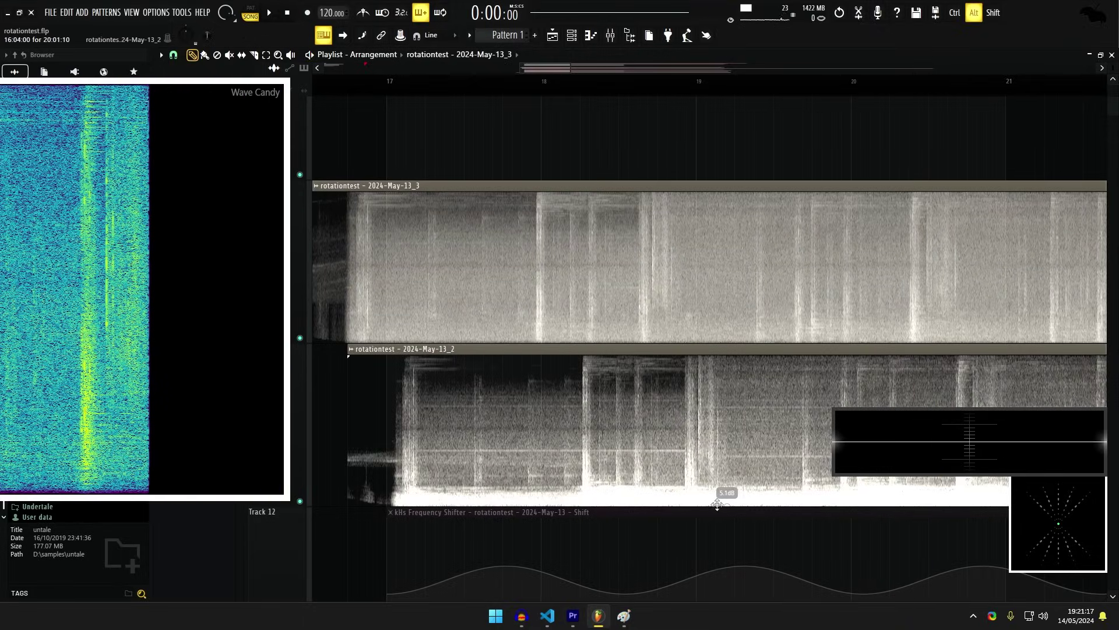
{"action": "left_click", "coordinate": [723, 506], "text": "alt"}
Go back to the rotationtest - 2024-May-13 clip on track 5, play its loud ending alone and stop playback.
{"action": "scroll", "coordinate": [545, 413], "scroll_direction": "down", "scroll_amount": 4}
{"action": "scroll", "coordinate": [915, 334], "scroll_direction": "up", "scroll_amount": 6}
{"action": "scroll", "coordinate": [528, 243], "scroll_direction": "down", "scroll_amount": 2}
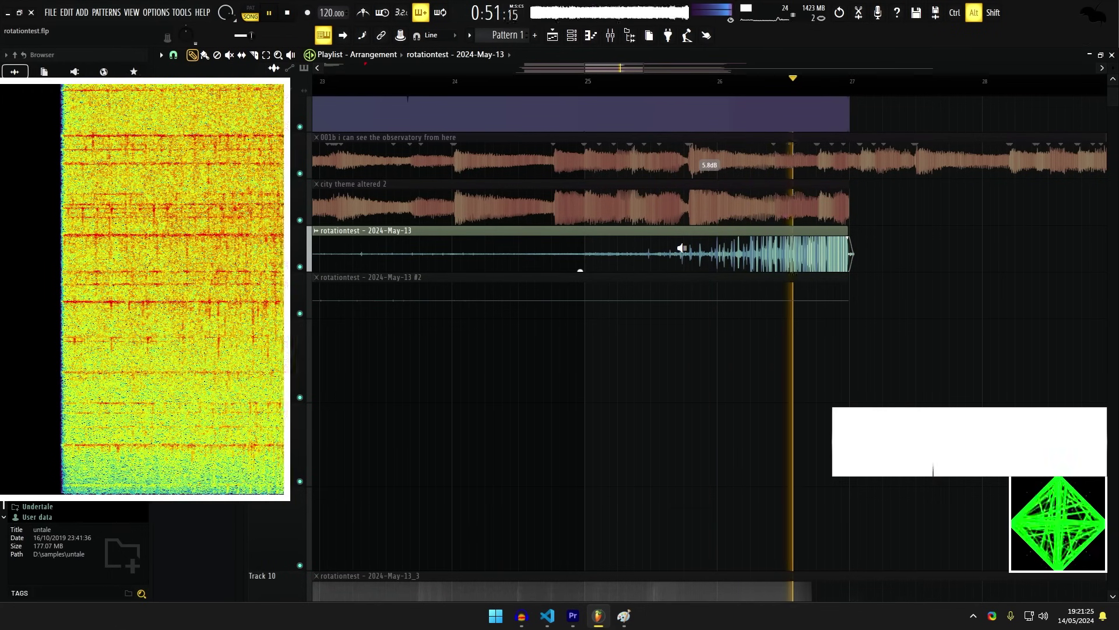
{"action": "key", "text": "space"}
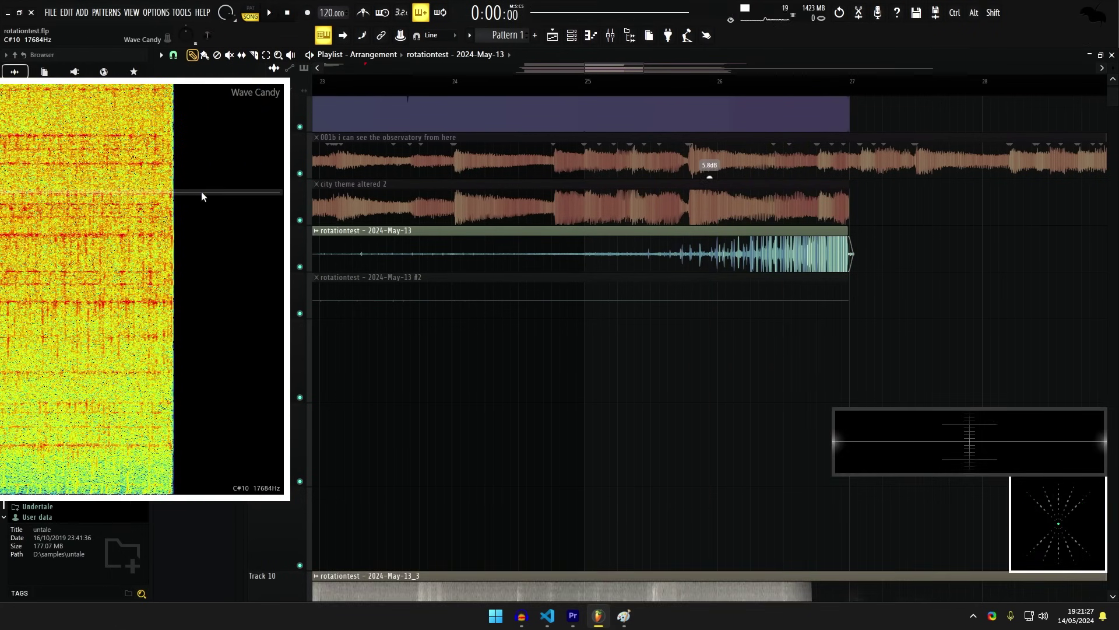
Bring the Wave Candy spectrogram window fully into view and take screenshots of it.
{"action": "left_click_drag", "start_coordinate": [202, 193], "coordinate": [559, 214]}
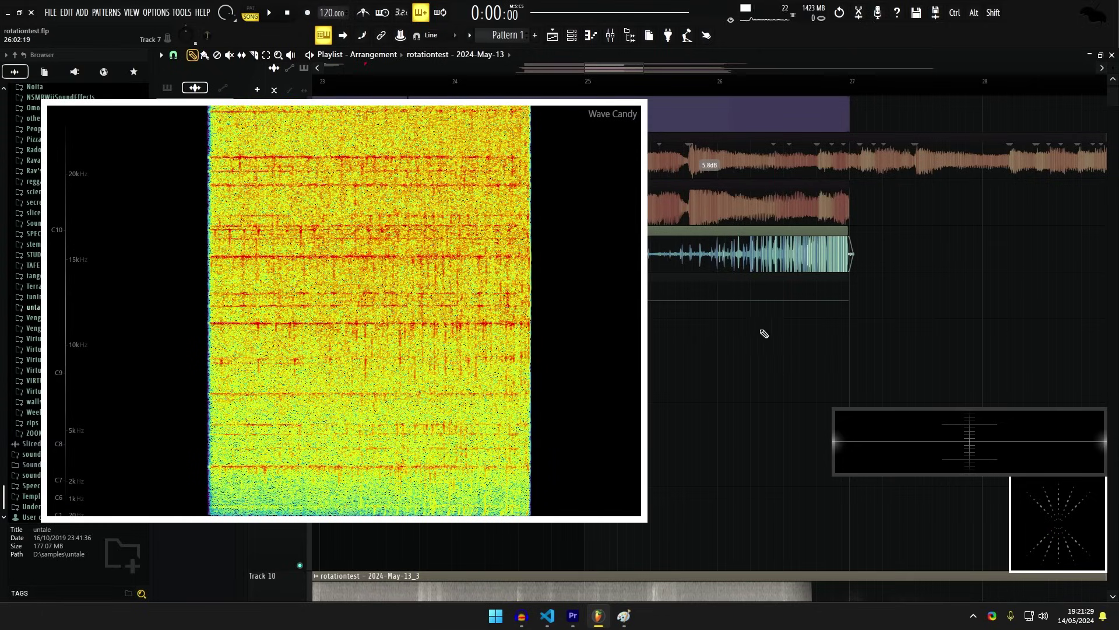
{"action": "key", "text": "ctrl+alt+shift+s"}
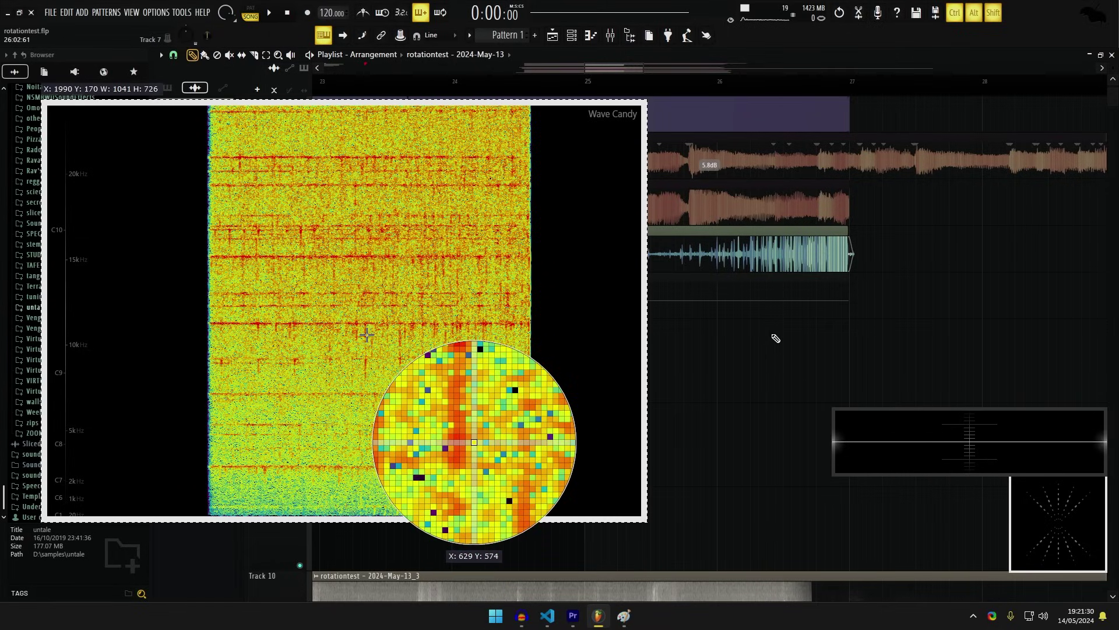
{"action": "left_click", "coordinate": [385, 314]}
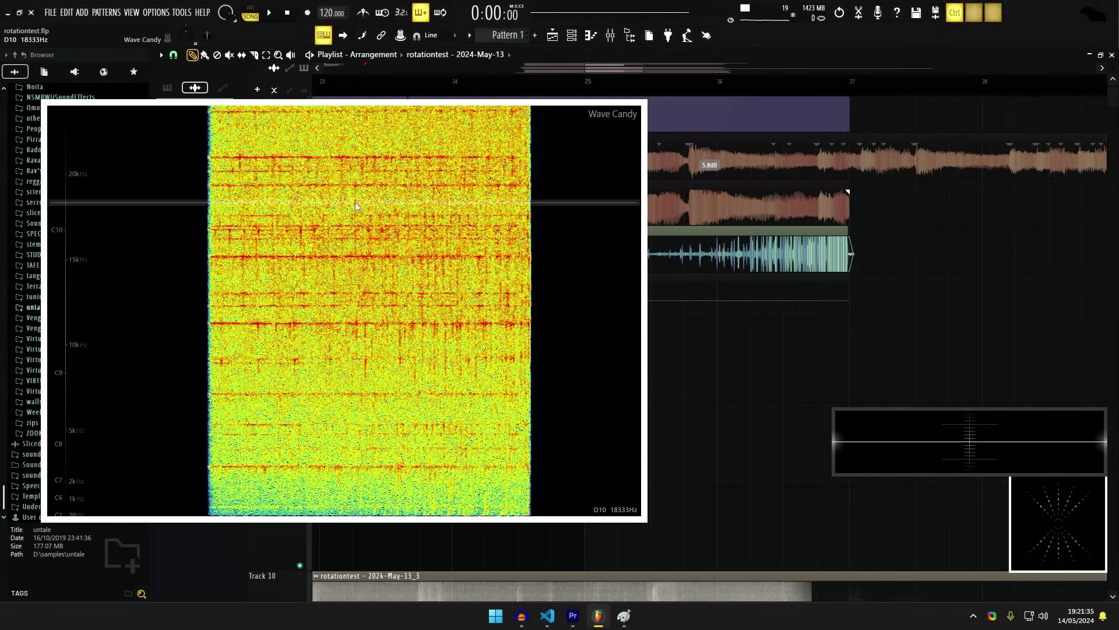
{"action": "key", "text": "ctrl+alt+shift+Print"}
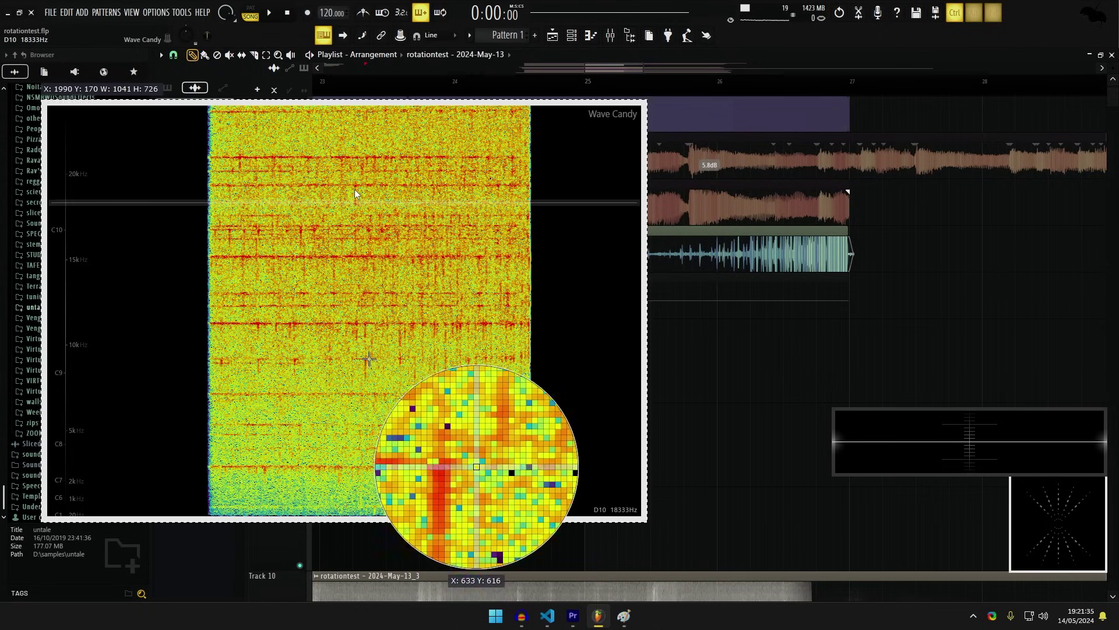
{"action": "left_click", "coordinate": [362, 371]}
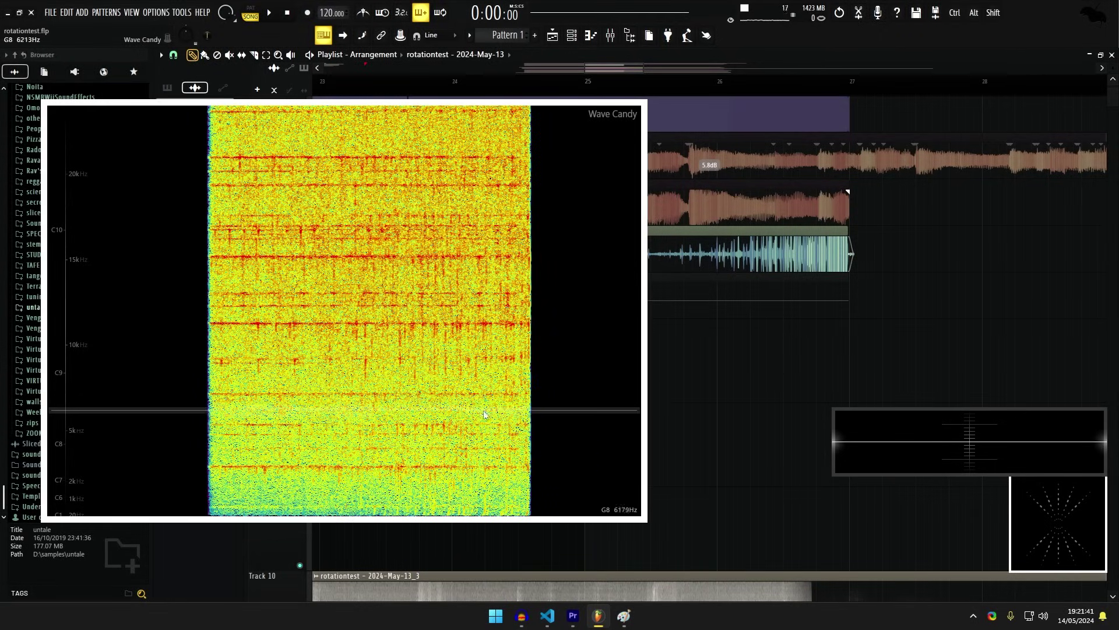
{"action": "key", "text": "ctrl+alt+shift+Print"}
{"action": "left_click", "coordinate": [295, 301]}
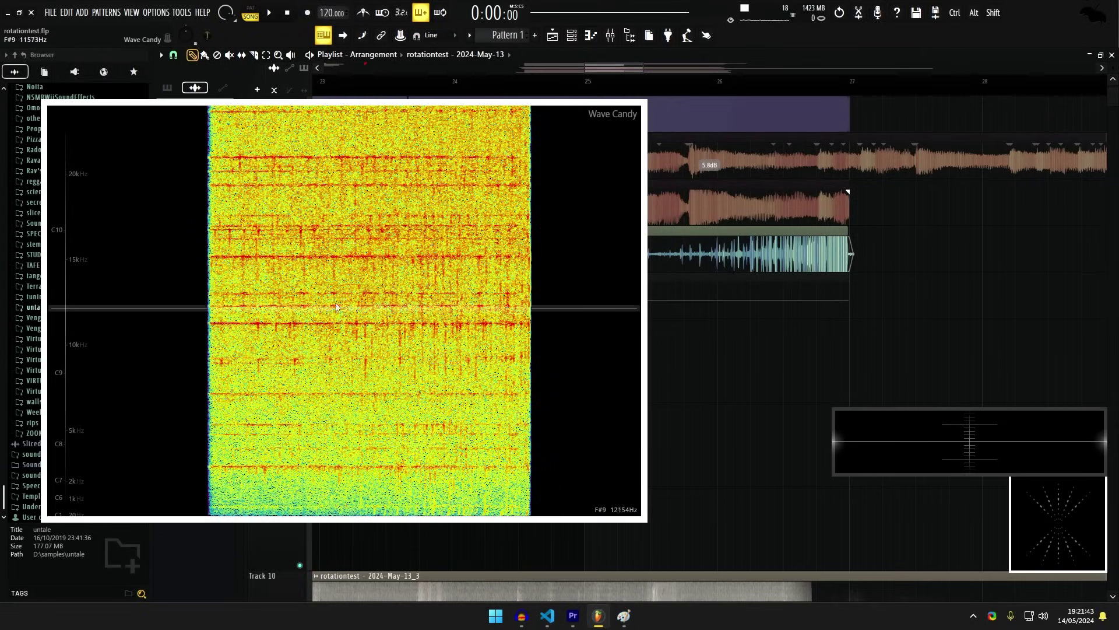
{"action": "key", "text": "ctrl+alt+shift+Print"}
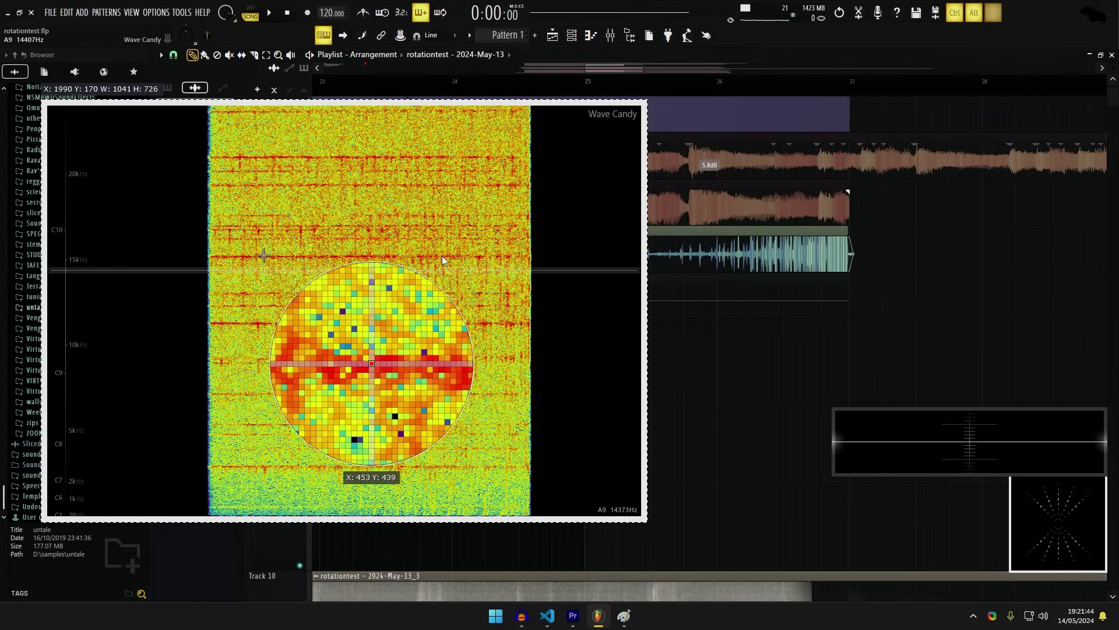
{"action": "left_click", "coordinate": [466, 257]}
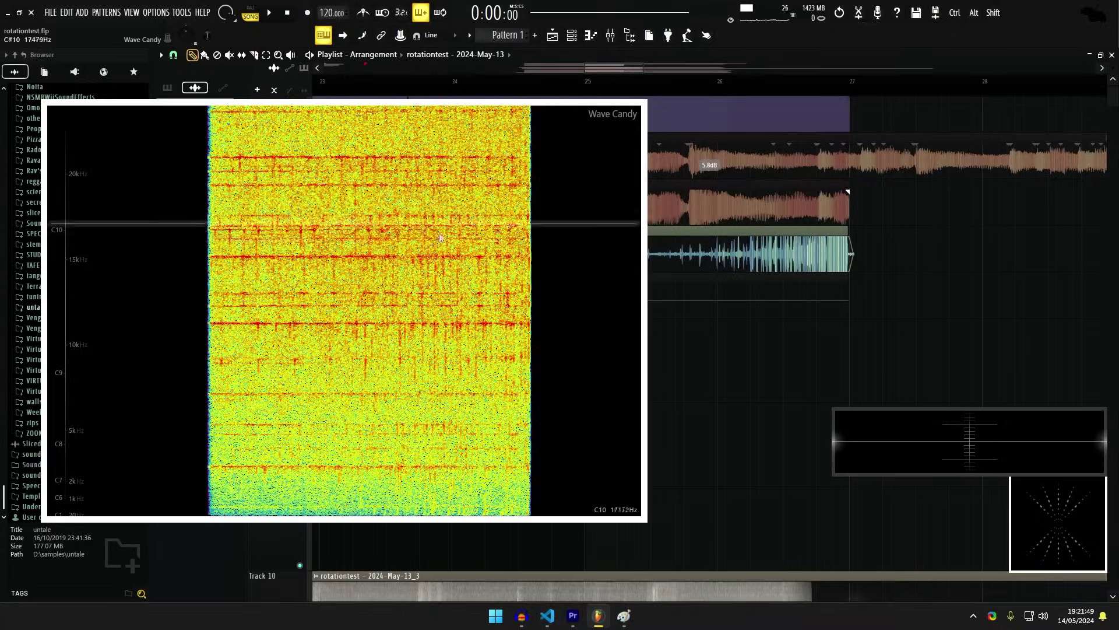
Go to the rotationtest - 2024-May-13_3 clip on track 10, listen to it on its own and stop playback.
{"action": "left_click", "coordinate": [532, 314]}
{"action": "left_click_drag", "start_coordinate": [632, 495], "coordinate": [681, 238]}
{"action": "scroll", "coordinate": [531, 386], "scroll_direction": "up", "scroll_amount": 3}
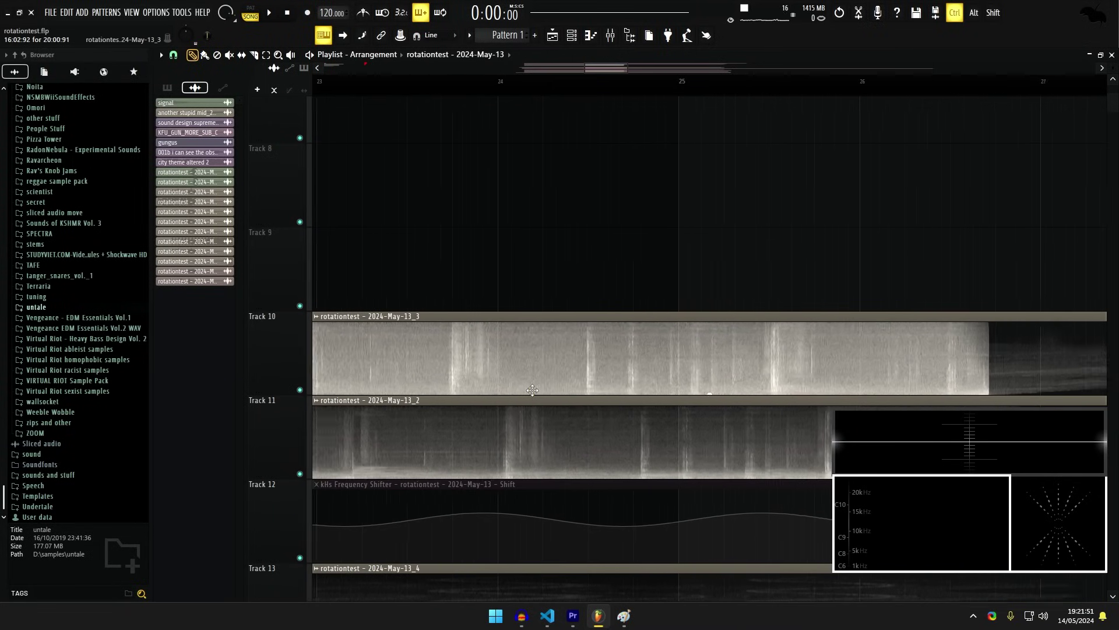
{"action": "scroll", "coordinate": [491, 375], "scroll_direction": "up", "scroll_amount": 2}
{"action": "right_click", "coordinate": [428, 370], "text": "alt"}
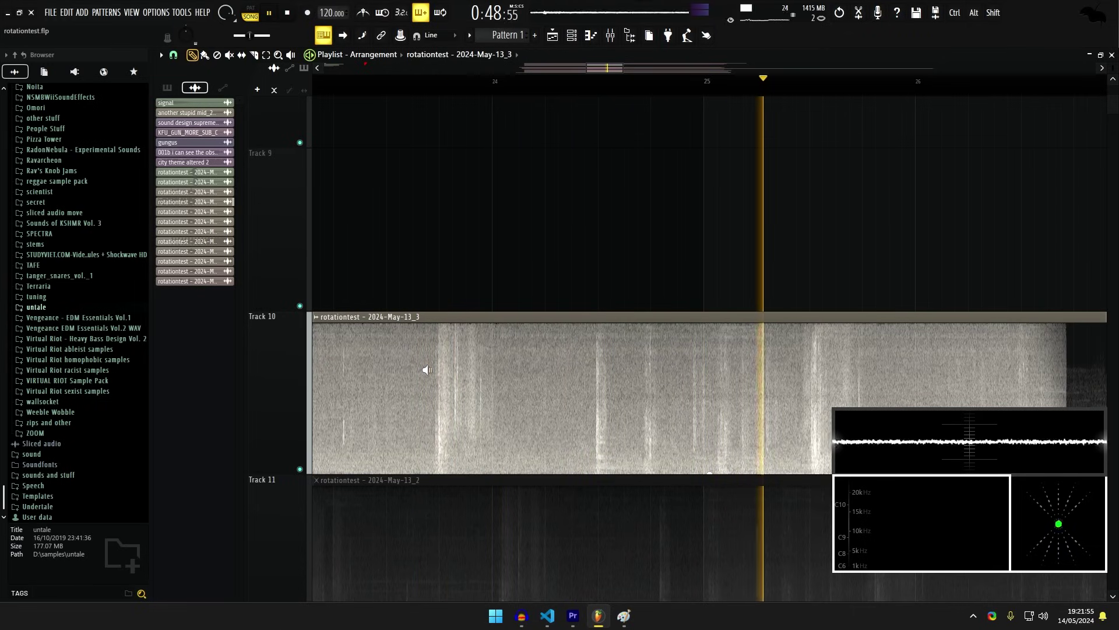
{"action": "left_click_drag", "start_coordinate": [535, 378], "coordinate": [553, 272]}
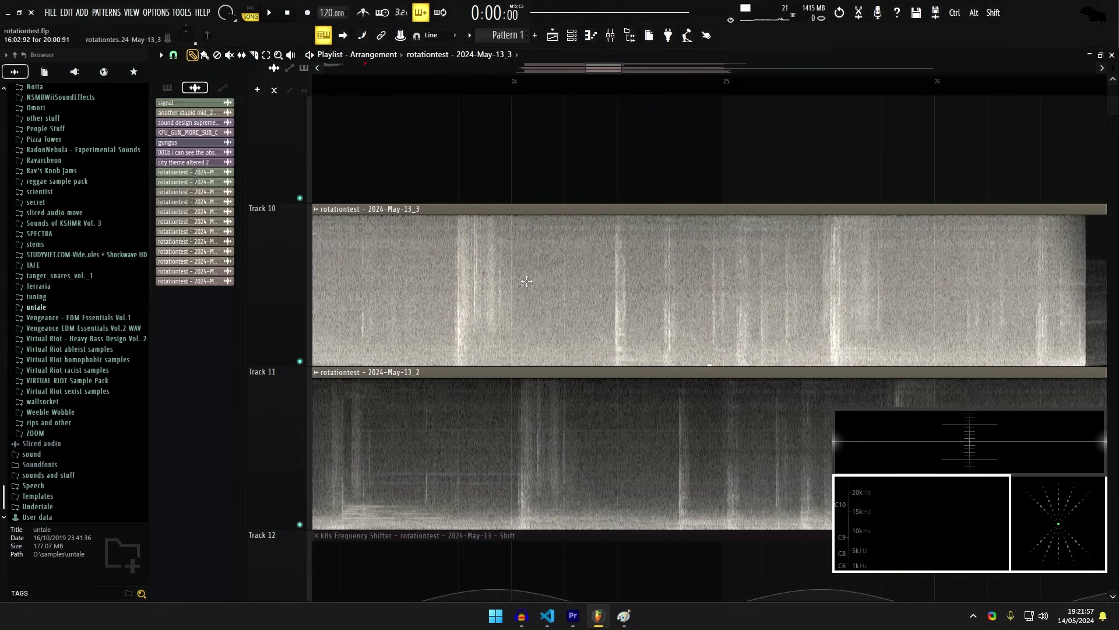
Reposition the enlarged Wave Candy window and bring the rotationtest - 2024-May-13_4 clip on track 13 into view.
{"action": "scroll", "coordinate": [528, 360], "scroll_direction": "down", "scroll_amount": 3}
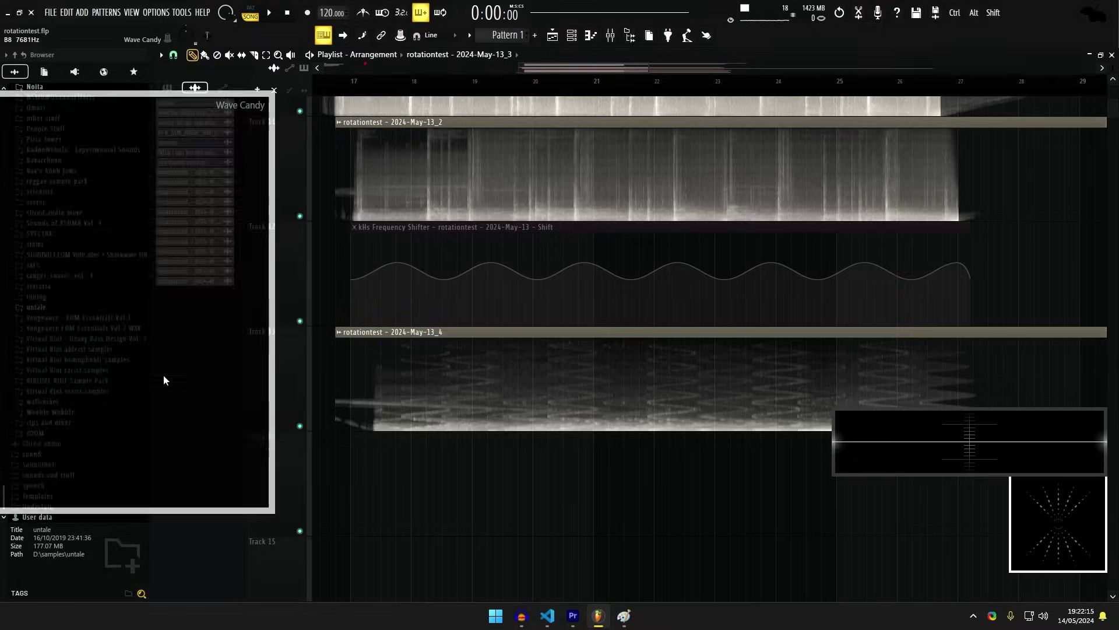
{"action": "left_click_drag", "start_coordinate": [165, 380], "coordinate": [173, 382]}
{"action": "left_click_drag", "start_coordinate": [423, 457], "coordinate": [443, 425]}
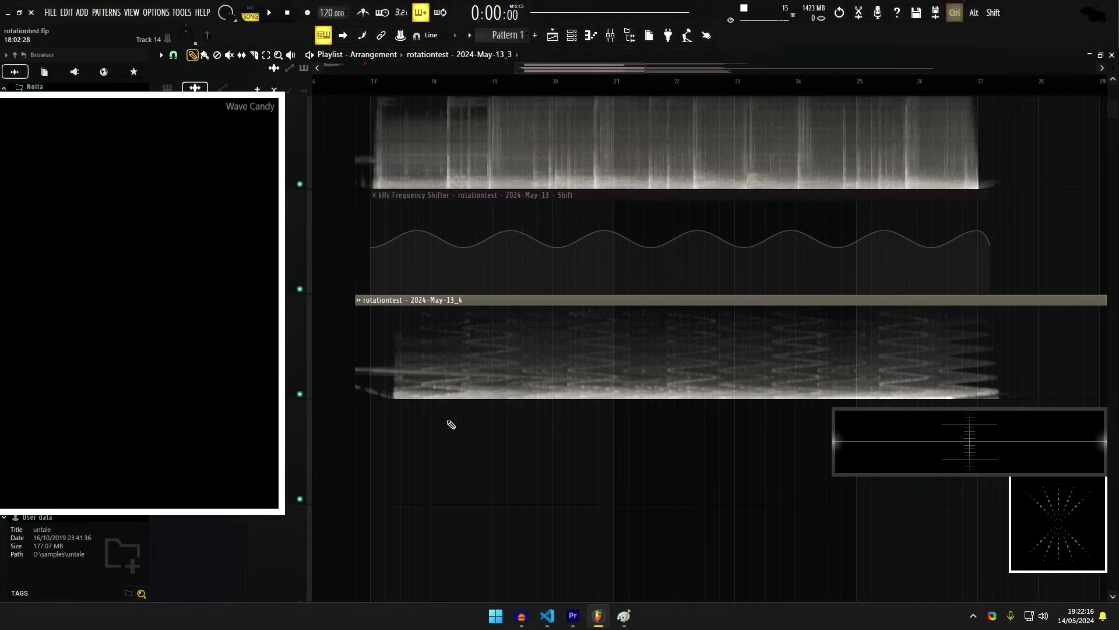
{"action": "scroll", "coordinate": [442, 425], "scroll_direction": "down", "scroll_amount": 3}
{"action": "scroll", "coordinate": [452, 340], "scroll_direction": "down", "scroll_amount": 3}
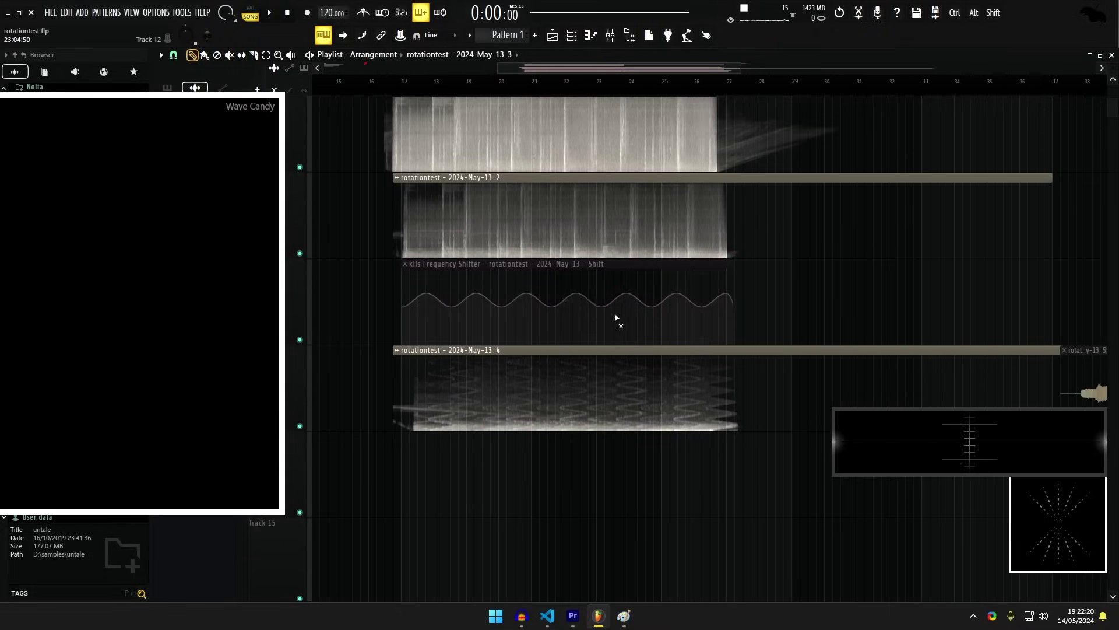
Try moving the kHs Frequency Shifter automation clip directly below the rotationtest - 2024-May-13 clip.
{"action": "scroll", "coordinate": [600, 317], "scroll_direction": "down", "scroll_amount": 4}
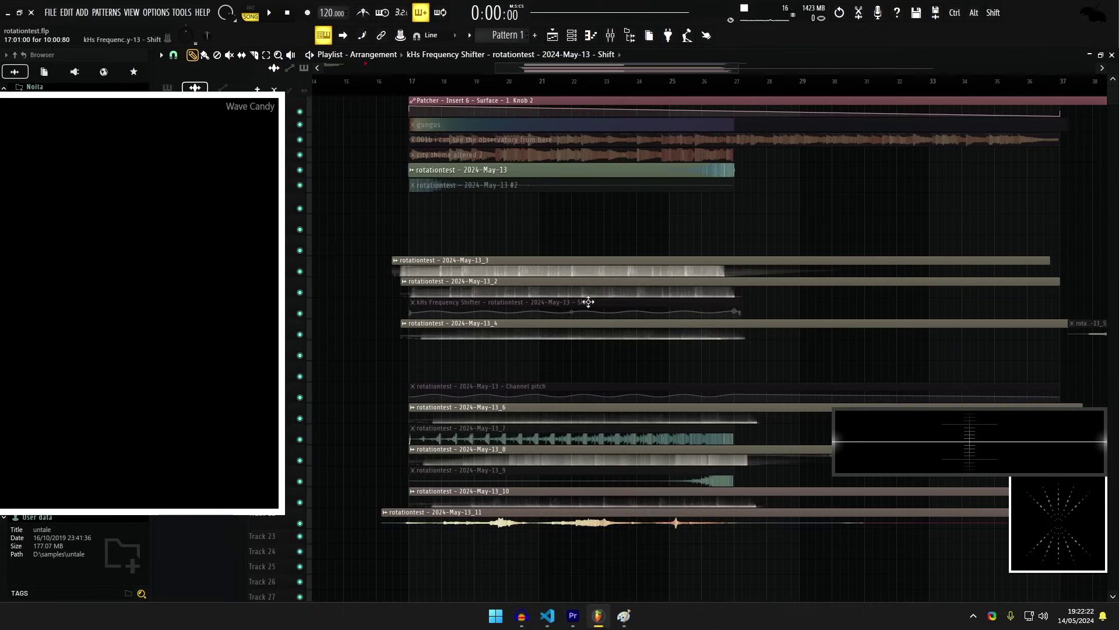
{"action": "scroll", "coordinate": [588, 302], "scroll_direction": "up", "scroll_amount": 5}
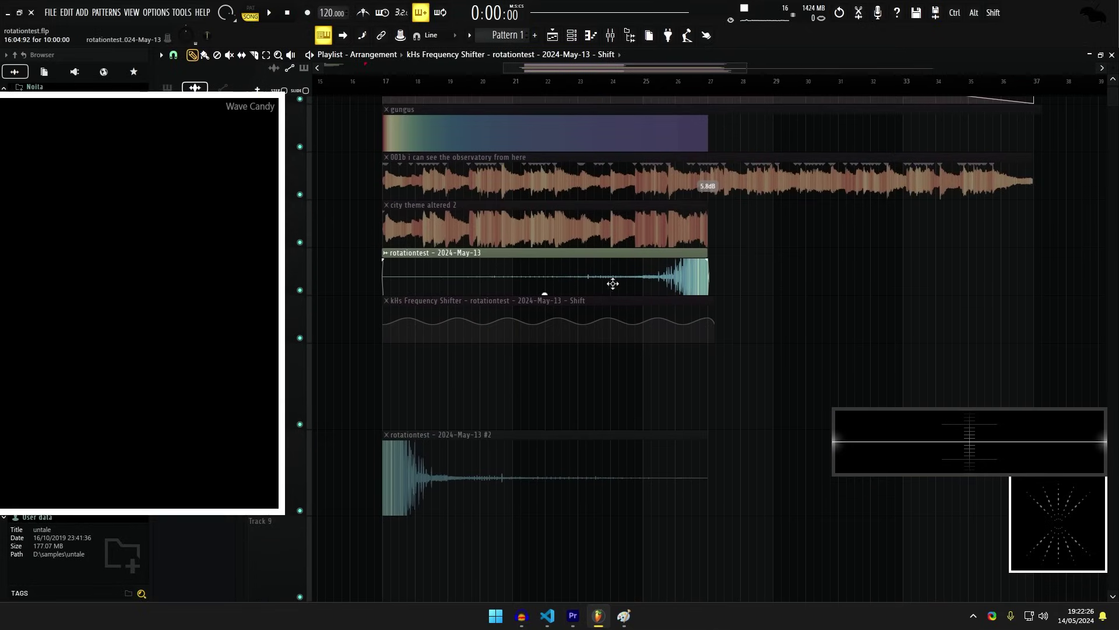
{"action": "left_click_drag", "start_coordinate": [715, 173], "coordinate": [637, 218]}
{"action": "left_click_drag", "start_coordinate": [637, 83], "coordinate": [646, 245]}
{"action": "left_click_drag", "start_coordinate": [651, 308], "coordinate": [718, 101]}
{"action": "key", "text": "ctrl+z"}
{"action": "key", "text": "ctrl+z"}
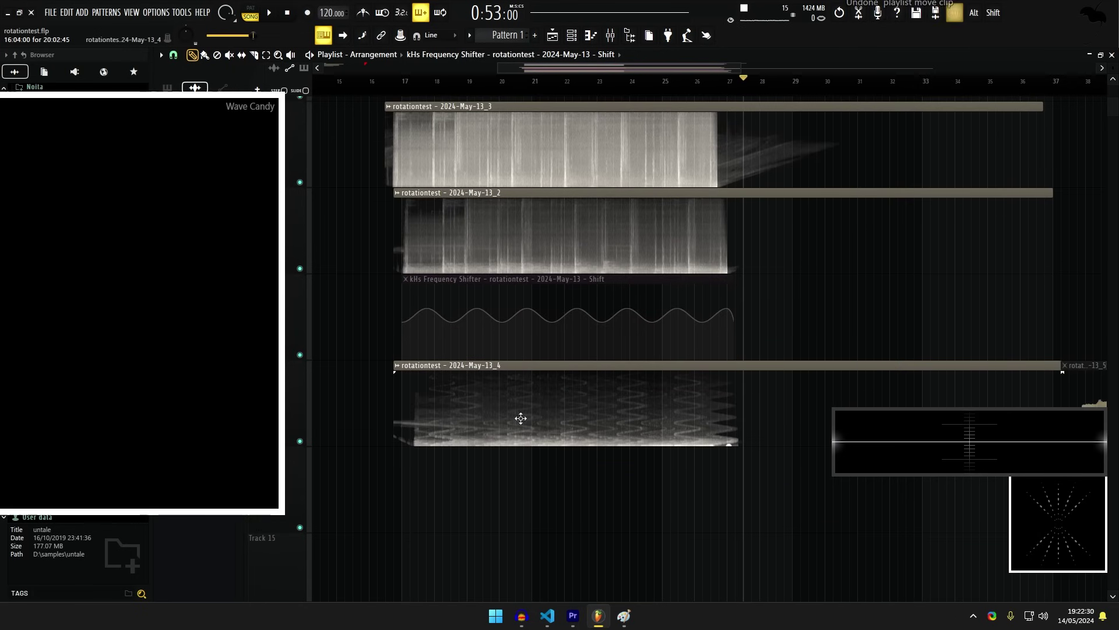
Listen to the rotationtest - 2024-May-13_4 clip on its own at 11.3 dB gain, stop playback and reset its gain.
{"action": "scroll", "coordinate": [430, 457], "scroll_direction": "down", "scroll_amount": 5}
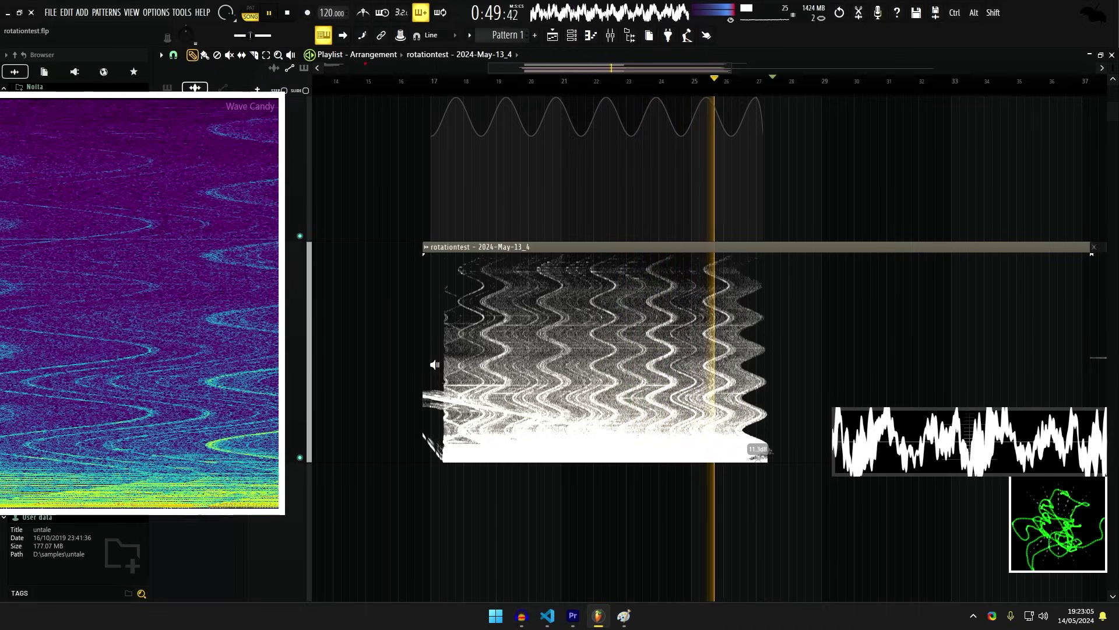
{"action": "key", "text": "space"}
{"action": "left_click", "coordinate": [757, 461], "text": "alt"}
{"action": "scroll", "coordinate": [507, 340], "scroll_direction": "up", "scroll_amount": 3}
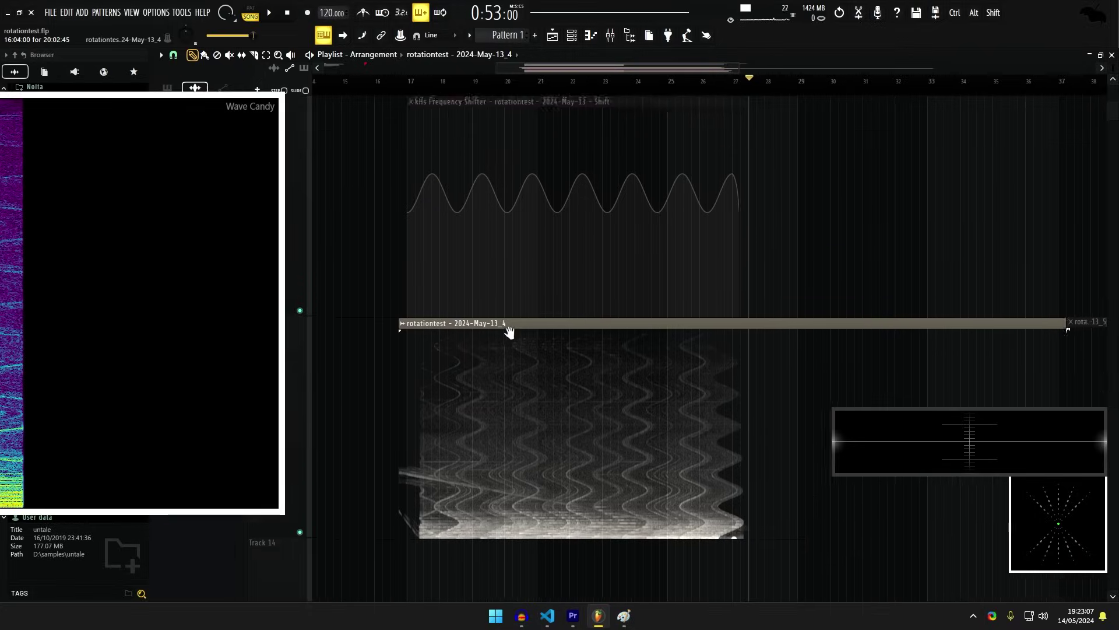
Examine the wavy lines in the rotationtest - 2024-May-13_4 spectrogram against the kHs Frequency Shifter automation curve above it.
{"action": "scroll", "coordinate": [515, 327], "scroll_direction": "up", "scroll_amount": 2, "text": "ctrl"}
{"action": "scroll", "coordinate": [490, 302], "scroll_direction": "down", "scroll_amount": 3}
{"action": "scroll", "coordinate": [490, 302], "scroll_direction": "down", "scroll_amount": 2, "text": "ctrl"}
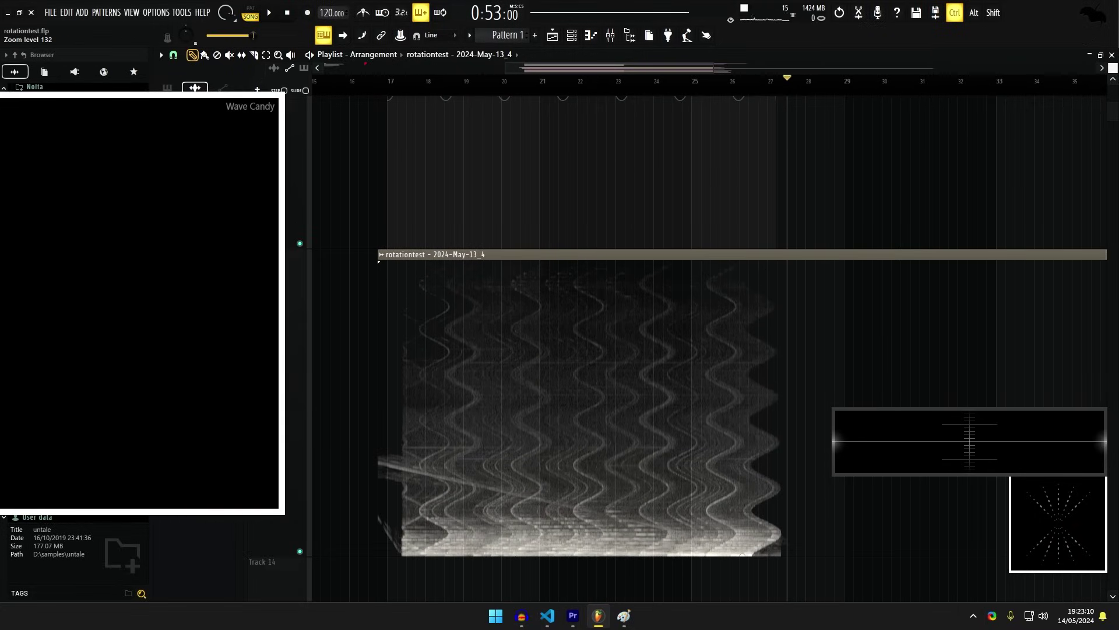
{"action": "scroll", "coordinate": [477, 352], "scroll_direction": "down", "scroll_amount": 1, "text": "alt"}
{"action": "scroll", "coordinate": [480, 359], "scroll_direction": "up", "scroll_amount": 5, "text": "alt"}
{"action": "left_click_drag", "start_coordinate": [483, 391], "coordinate": [496, 488]}
{"action": "scroll", "coordinate": [419, 191], "scroll_direction": "down", "scroll_amount": 3, "text": "alt"}
{"action": "left_click_drag", "start_coordinate": [420, 191], "coordinate": [420, 213]}
{"action": "scroll", "coordinate": [420, 213], "scroll_direction": "up", "scroll_amount": 2}
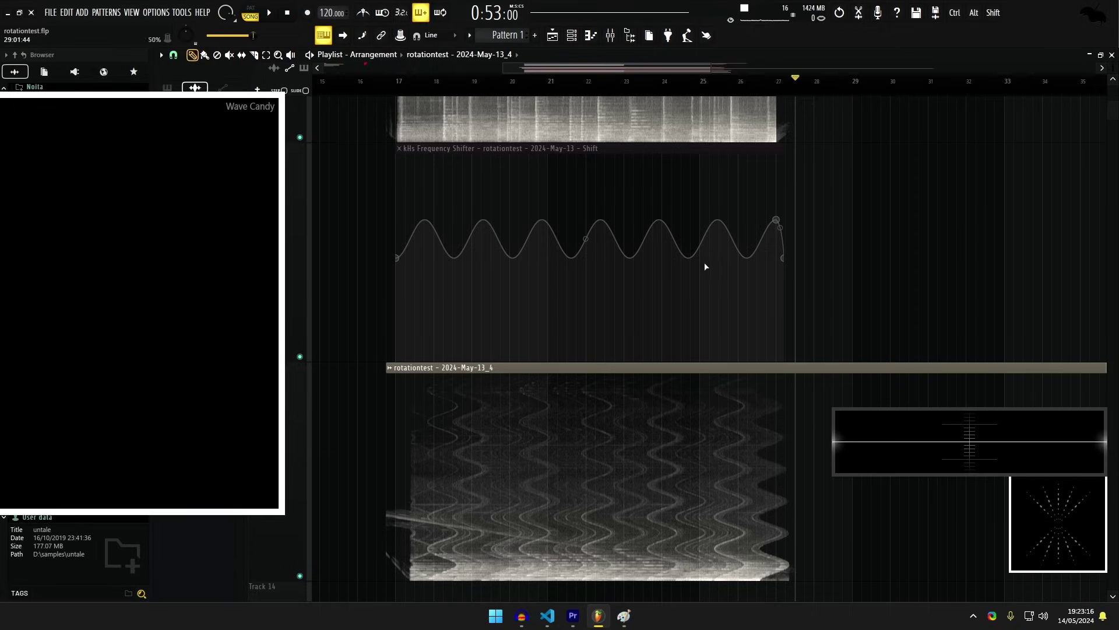
{"action": "left_click_drag", "start_coordinate": [931, 301], "coordinate": [937, 232]}
{"action": "left_click_drag", "start_coordinate": [597, 334], "coordinate": [580, 282]}
{"action": "scroll", "coordinate": [574, 326], "scroll_direction": "up", "scroll_amount": 2, "text": "alt"}
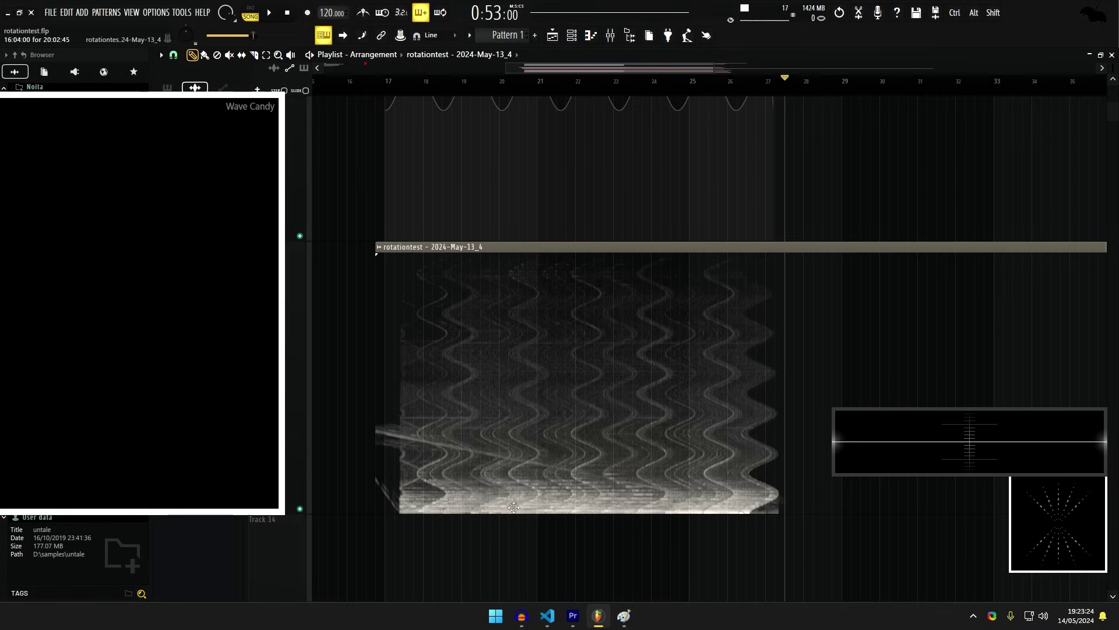
{"action": "scroll", "coordinate": [533, 432], "scroll_direction": "up", "scroll_amount": 1, "text": "alt"}
{"action": "scroll", "coordinate": [534, 349], "scroll_direction": "down", "scroll_amount": 3}
{"action": "scroll", "coordinate": [534, 243], "scroll_direction": "down", "scroll_amount": 2, "text": "ctrl"}
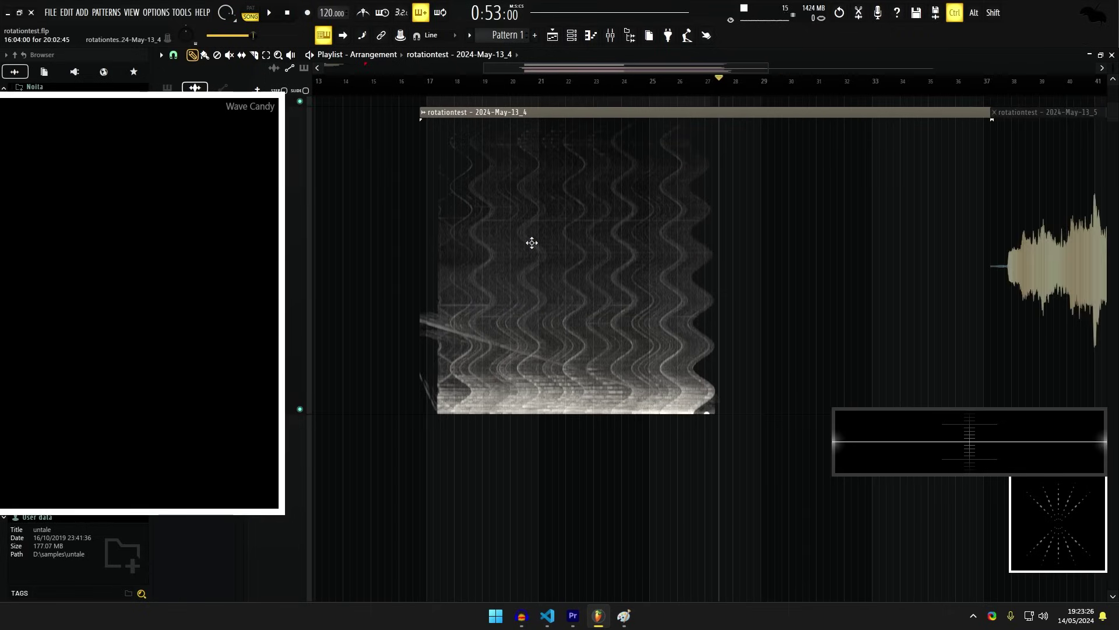
Compare the Channel pitch automation curve with the spectrogram of the rotationtest - 2024-May-13_6 clip below it.
{"action": "left_click_drag", "start_coordinate": [516, 461], "coordinate": [470, 357]}
{"action": "left_click_drag", "start_coordinate": [482, 543], "coordinate": [552, 170]}
{"action": "scroll", "coordinate": [553, 175], "scroll_direction": "up", "scroll_amount": 1, "text": "ctrl"}
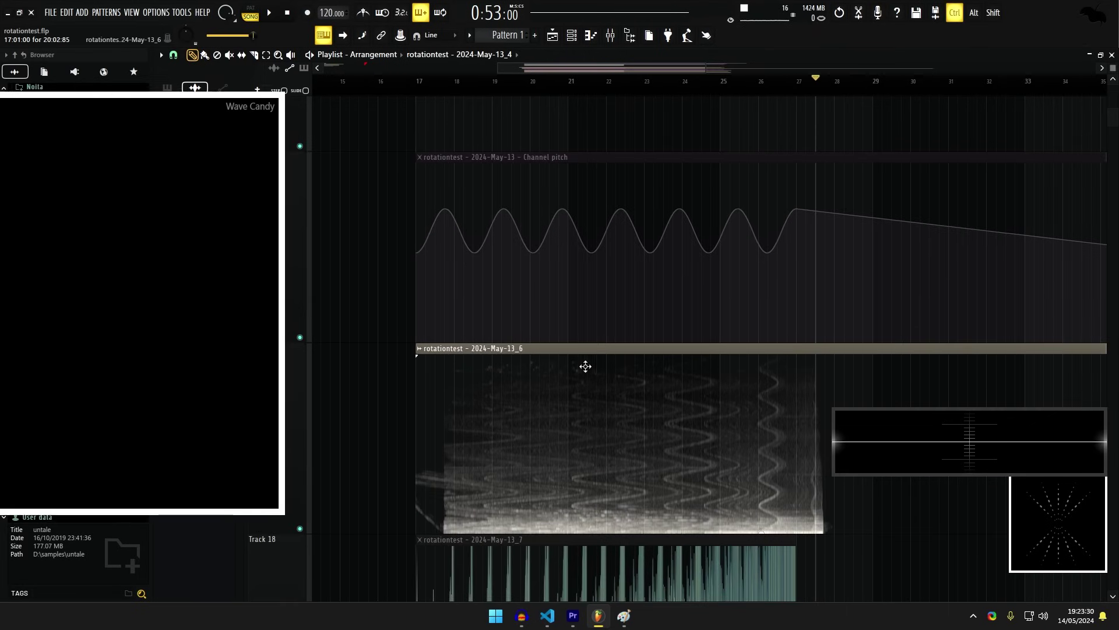
{"action": "left_click_drag", "start_coordinate": [597, 374], "coordinate": [552, 300]}
{"action": "left_click_drag", "start_coordinate": [681, 397], "coordinate": [685, 407]}
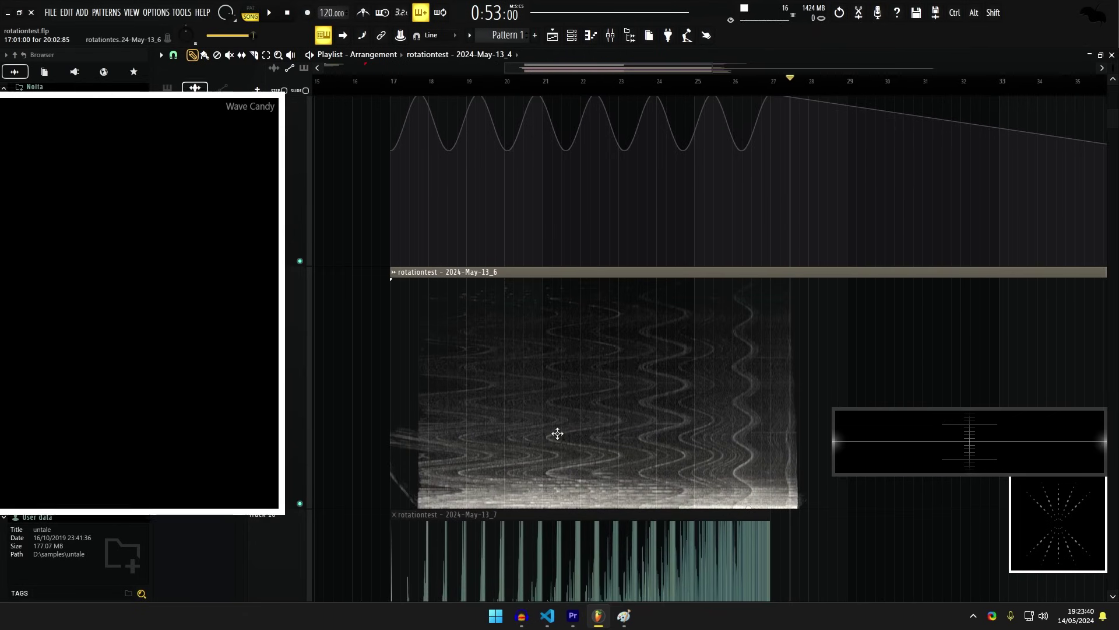
{"action": "scroll", "coordinate": [600, 431], "scroll_direction": "up", "scroll_amount": 1, "text": "ctrl"}
{"action": "left_click_drag", "start_coordinate": [600, 442], "coordinate": [598, 482]}
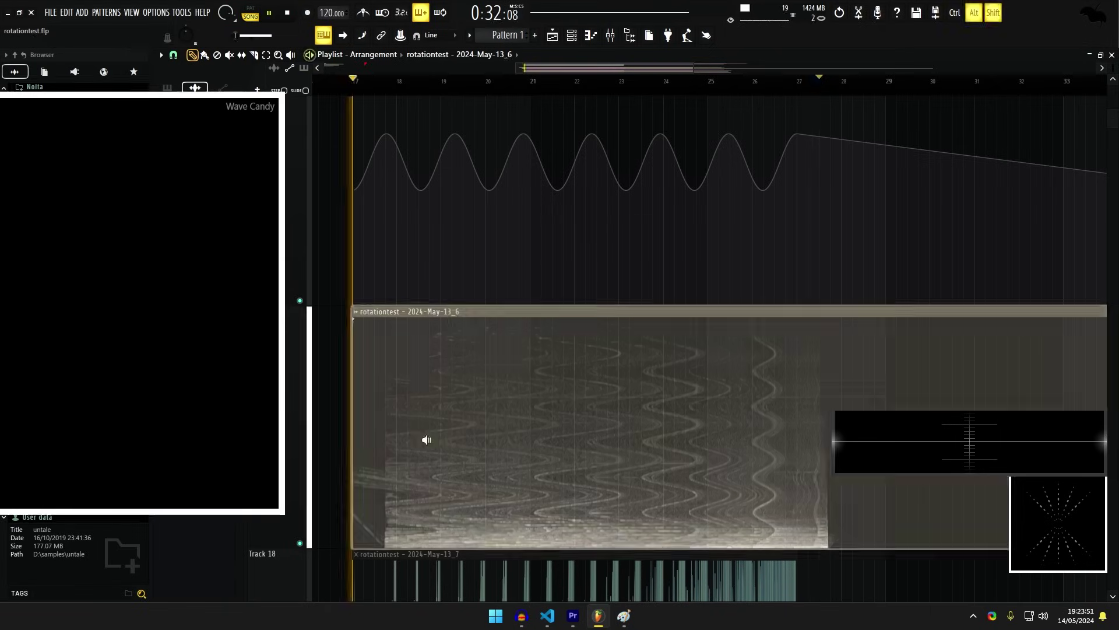
Listen to the rotationtest - 2024-May-13_6 clip on its own with raised gain, stop playback and reset its gain.
{"action": "scroll", "coordinate": [420, 475], "scroll_direction": "down", "scroll_amount": 1, "text": "ctrl"}
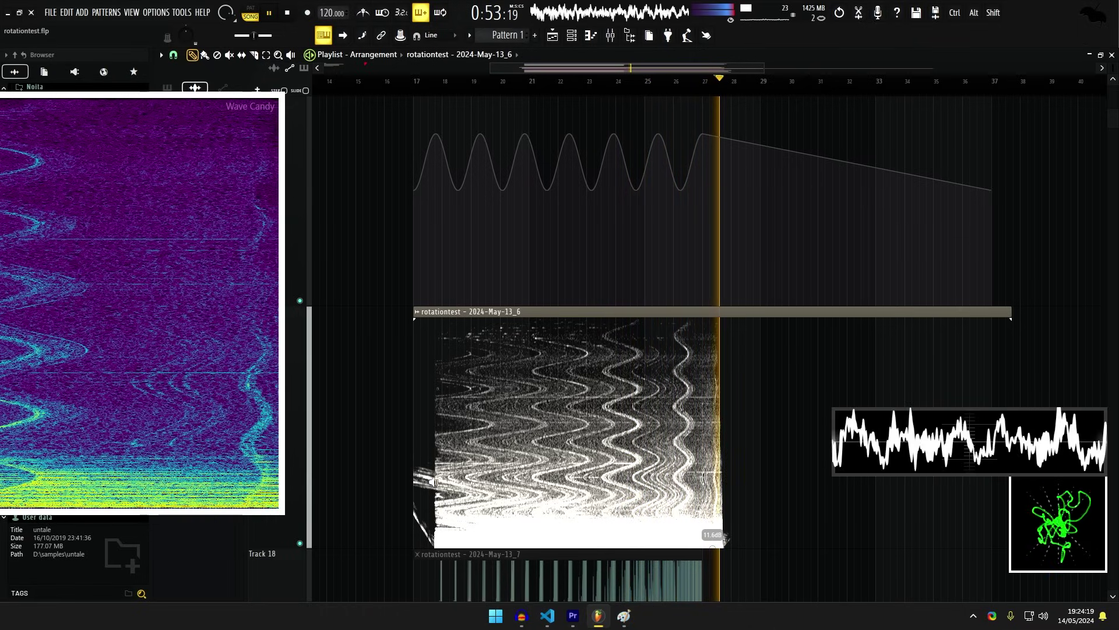
{"action": "key", "text": "space"}
{"action": "scroll", "coordinate": [719, 547], "scroll_direction": "up", "scroll_amount": 3}
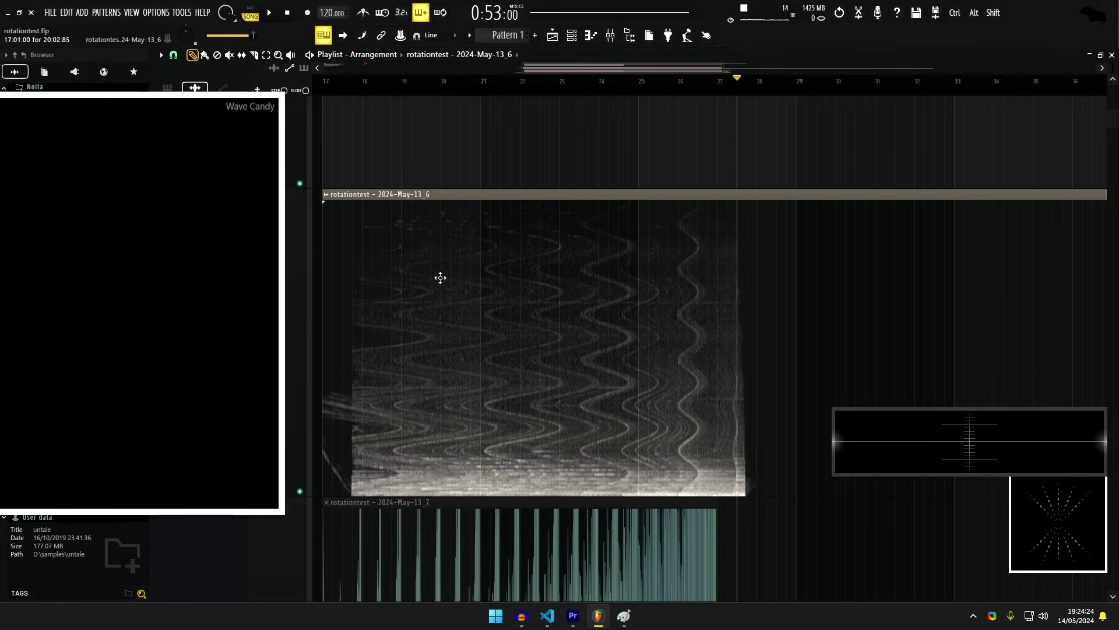
Switch to Paint, clear the sketch inside the freq-against-time graph and draw two horizontal lines with a bracket labelled 2:1.
{"action": "key", "text": "alt+Tab"}
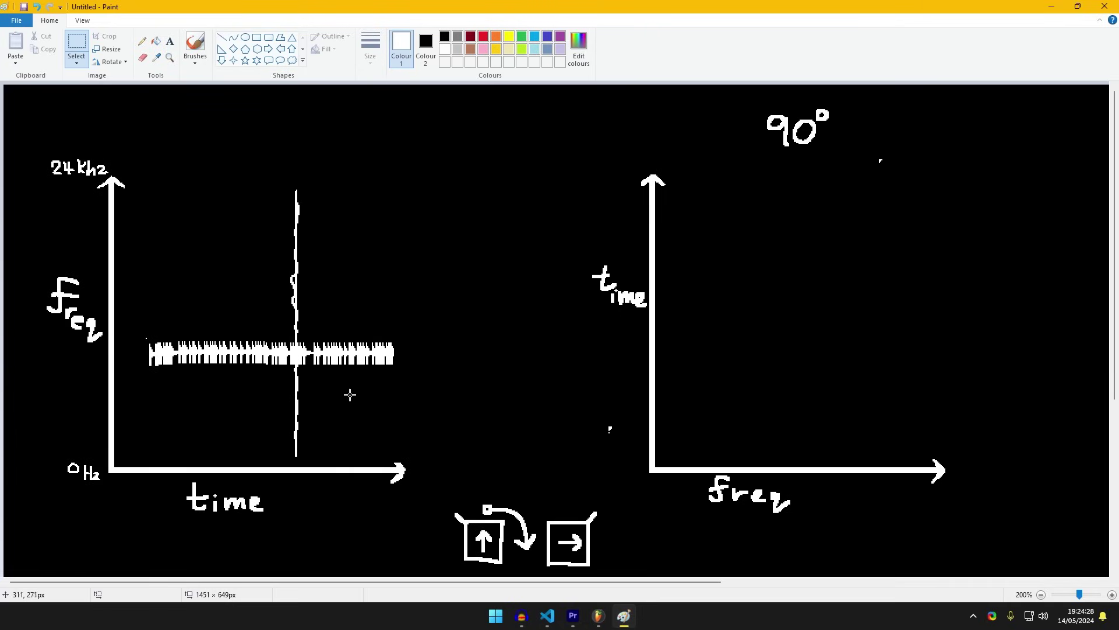
{"action": "key", "text": "Delete"}
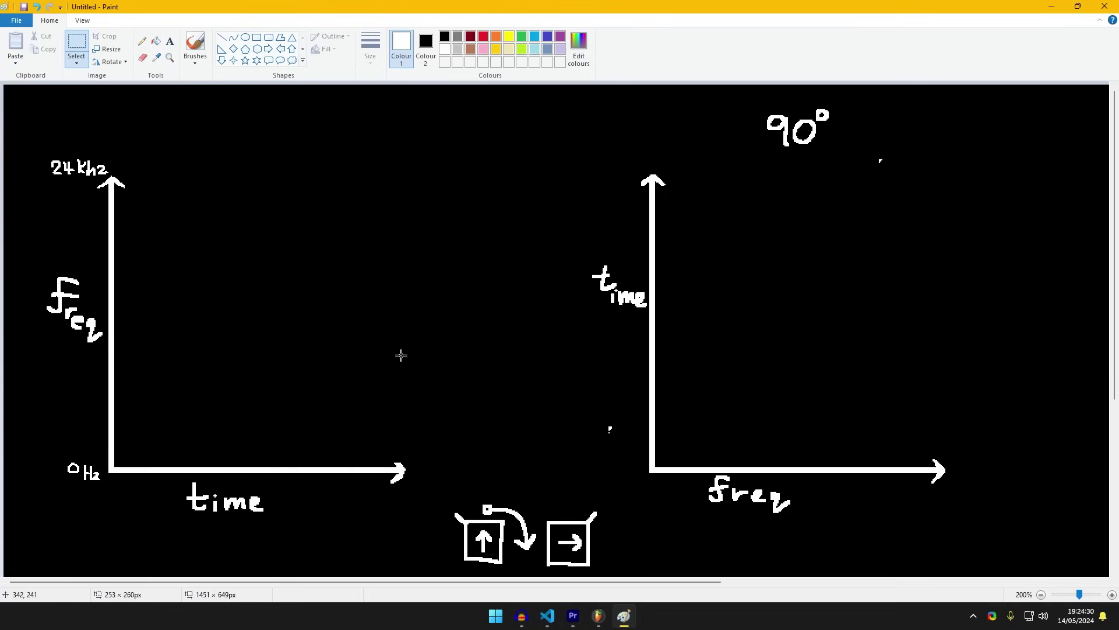
{"action": "left_click", "coordinate": [142, 41]}
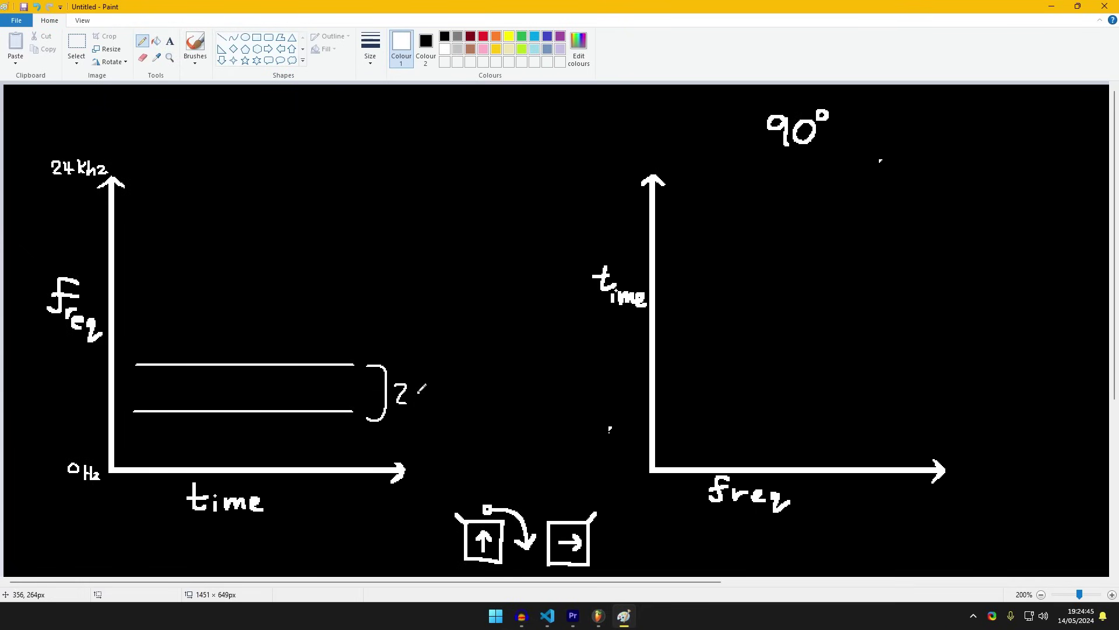
Try stretching the two lines and their 2:1 bracket vertically to about 273 × 284 px.
{"action": "left_click", "coordinate": [76, 44]}
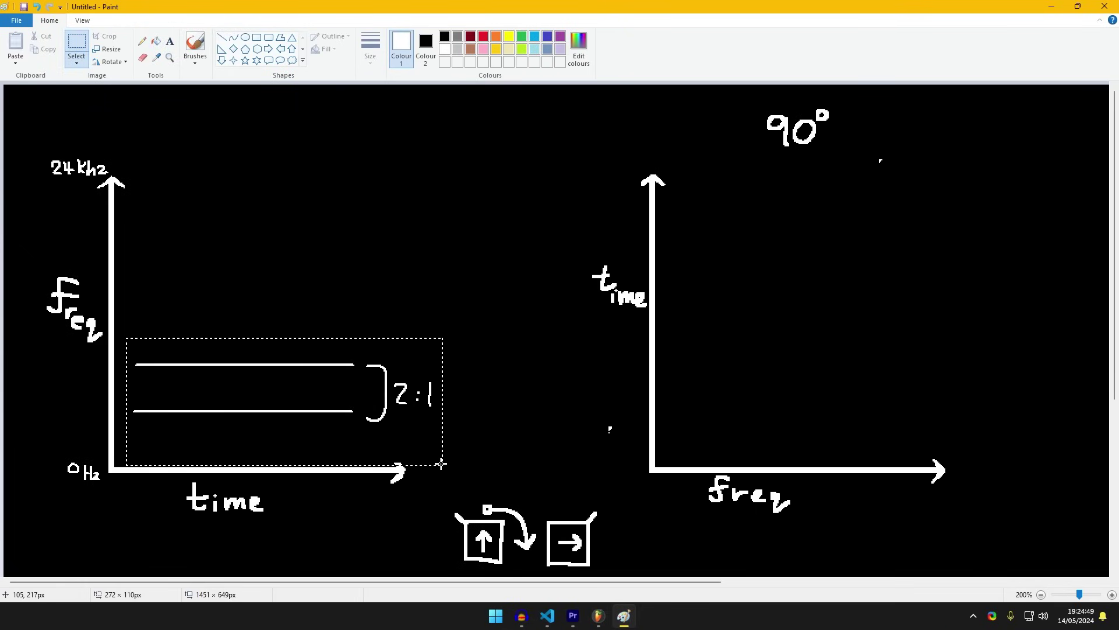
{"action": "left_click_drag", "start_coordinate": [443, 465], "coordinate": [444, 466]}
{"action": "left_click_drag", "start_coordinate": [285, 335], "coordinate": [300, 142]}
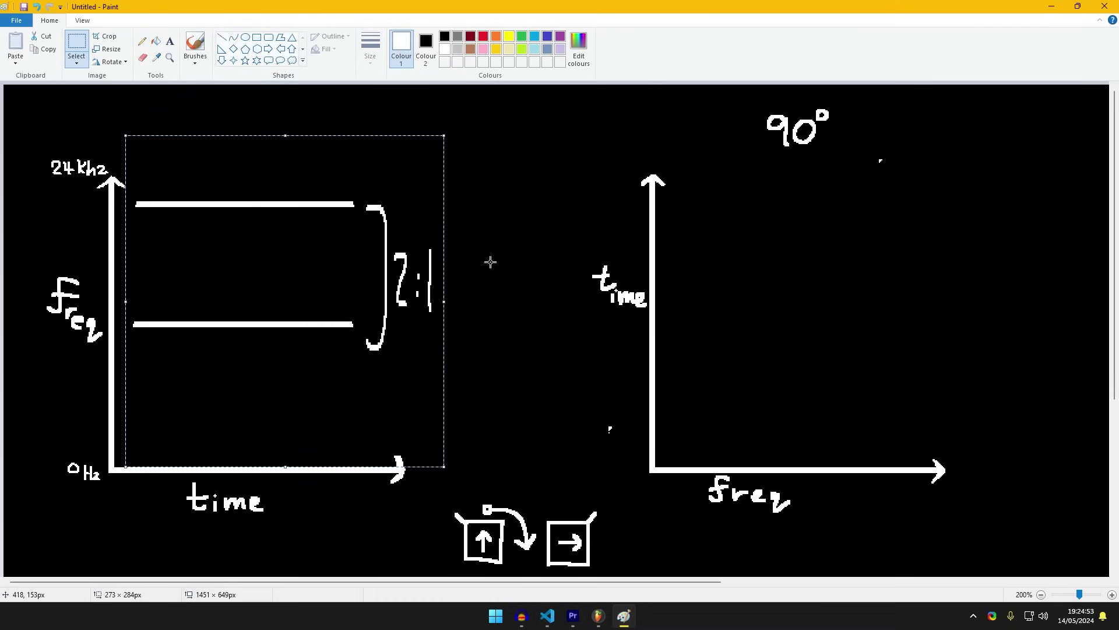
{"action": "left_click", "coordinate": [494, 305]}
{"action": "left_click", "coordinate": [143, 42]}
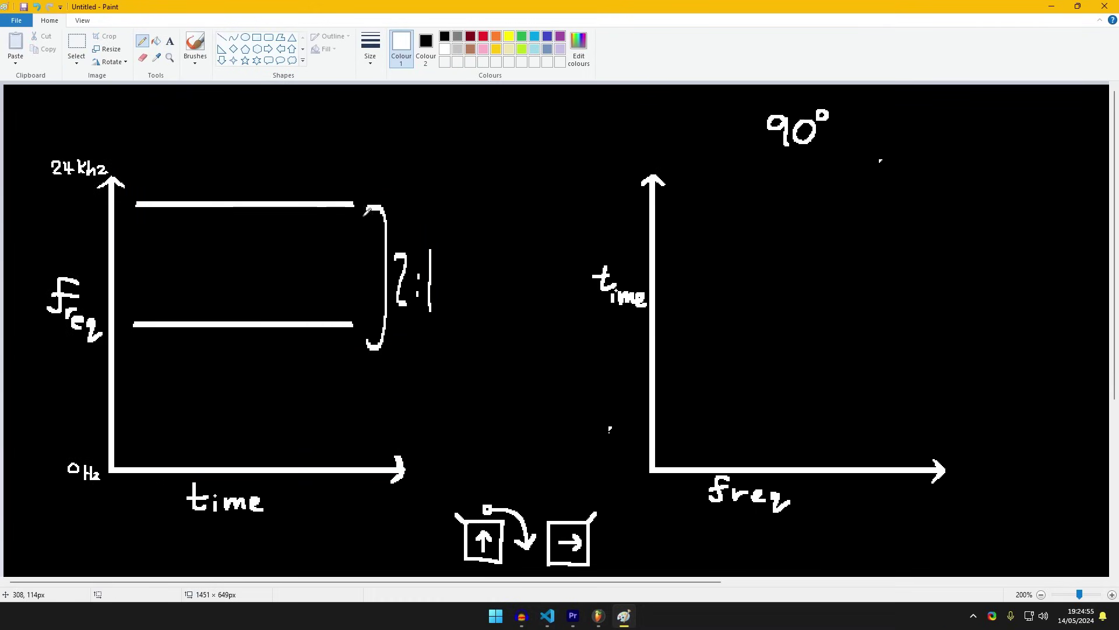
{"action": "key", "text": "ctrl+z"}
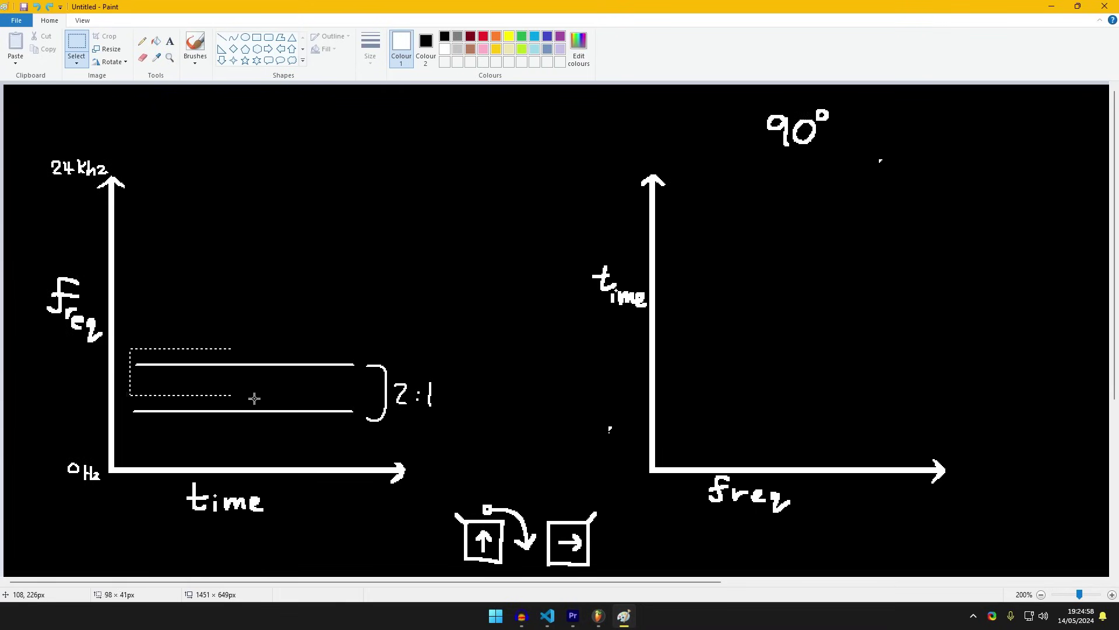
Move the two horizontal lines with their 2:1 bracket up into the upper half of the freq-against-time graph.
{"action": "left_click_drag", "start_coordinate": [129, 348], "coordinate": [454, 439]}
{"action": "left_click_drag", "start_coordinate": [294, 415], "coordinate": [295, 311]}
{"action": "left_click", "coordinate": [238, 344]}
Clear the lines and 2:1 bracket, and draw one wavy horizontal line low in the freq-against-time graph.
{"action": "left_click", "coordinate": [142, 42]}
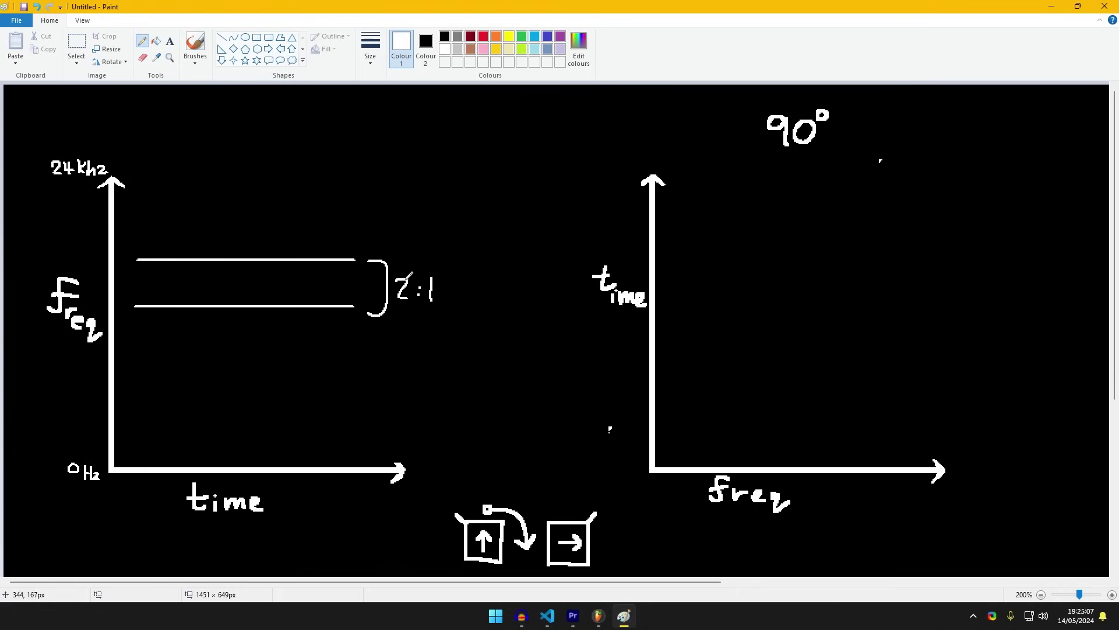
{"action": "left_click", "coordinate": [77, 43]}
{"action": "left_click_drag", "start_coordinate": [470, 242], "coordinate": [362, 342]}
{"action": "key", "text": "Delete"}
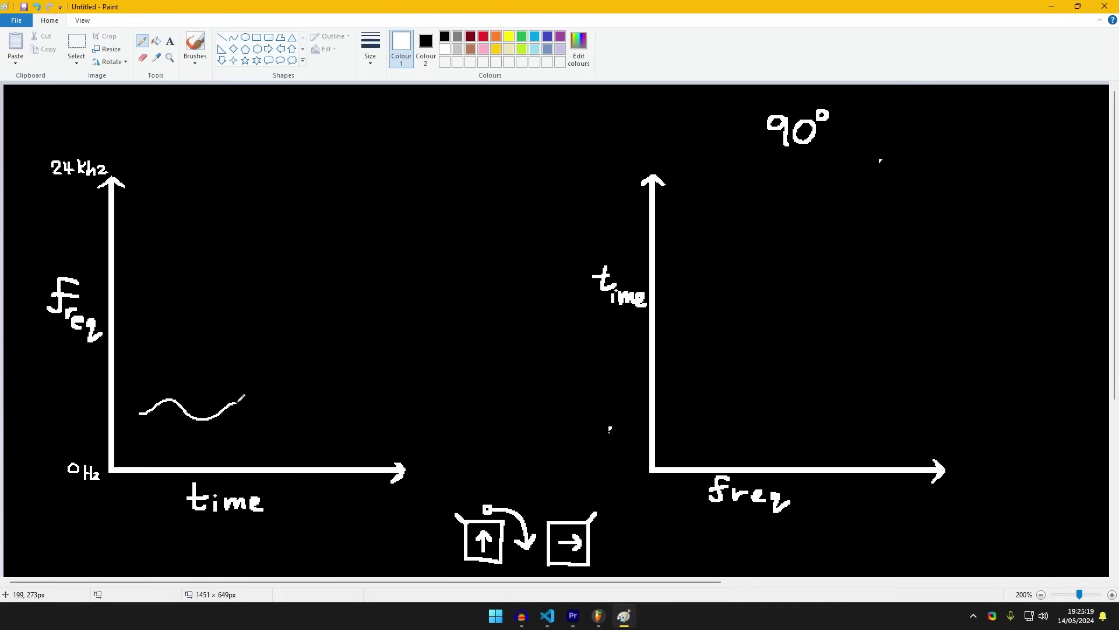
{"action": "left_click_drag", "start_coordinate": [244, 397], "coordinate": [406, 418]}
Copy the wavy line and stack four evenly spaced copies above it in the freq-against-time graph.
{"action": "left_click", "coordinate": [76, 44]}
{"action": "mouse_move", "coordinate": [124, 365]}
{"action": "left_mouse_down"}
{"action": "mouse_move", "coordinate": [357, 445]}
{"action": "mouse_move", "coordinate": [424, 448]}
{"action": "left_mouse_up"}
{"action": "key", "text": "ctrl+c"}
{"action": "key", "text": "ctrl+v"}
{"action": "left_click_drag", "start_coordinate": [110, 127], "coordinate": [230, 369]}
{"action": "key", "text": "ctrl+v"}
{"action": "left_click_drag", "start_coordinate": [117, 123], "coordinate": [240, 325]}
{"action": "key", "text": "ctrl+v"}
{"action": "left_click_drag", "start_coordinate": [117, 159], "coordinate": [241, 317]}
{"action": "key", "text": "ctrl+v"}
{"action": "left_click_drag", "start_coordinate": [95, 110], "coordinate": [219, 222]}
{"action": "left_click", "coordinate": [509, 240]}
{"action": "left_click_drag", "start_coordinate": [129, 217], "coordinate": [426, 255]}
{"action": "left_click", "coordinate": [481, 252]}
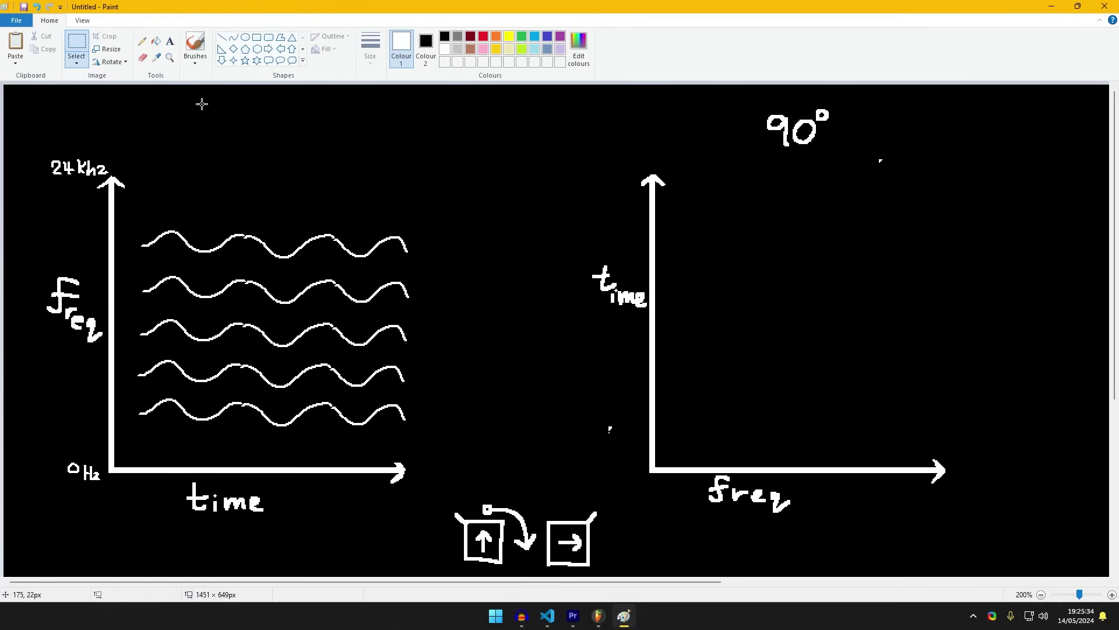
Try sketching freehand pencil strokes over the upper waves and undo them.
{"action": "left_click", "coordinate": [142, 41]}
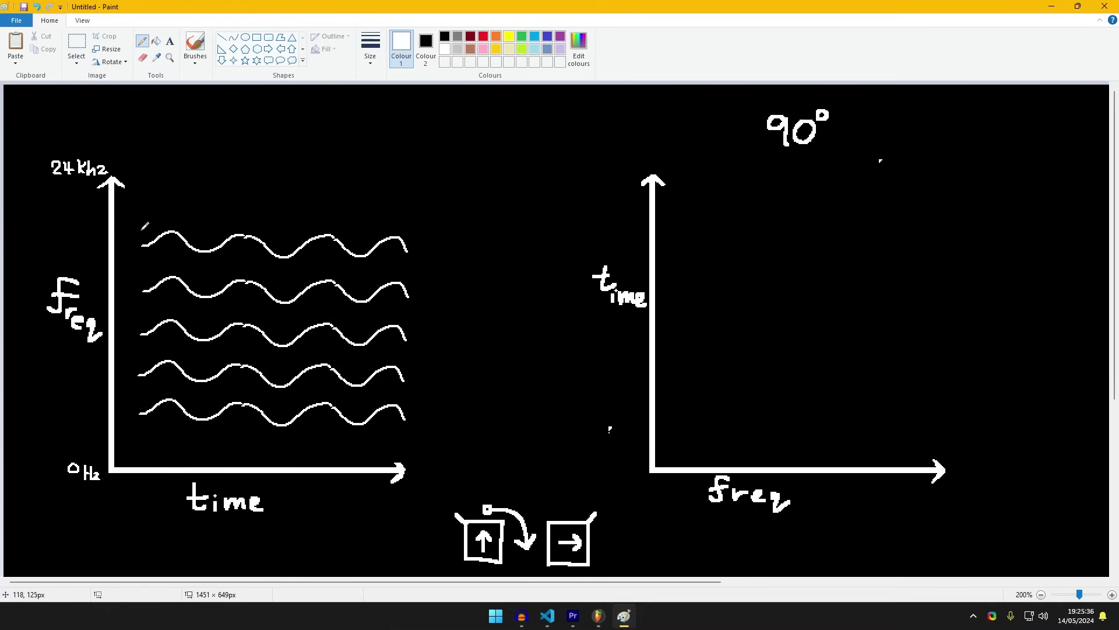
{"action": "left_click_drag", "start_coordinate": [225, 228], "coordinate": [434, 228]}
{"action": "left_click_drag", "start_coordinate": [234, 259], "coordinate": [414, 260]}
{"action": "key", "text": "ctrl+z"}
{"action": "key", "text": "ctrl+z"}
Delete the four upper wave copies from the freq-against-time graph, keeping only the lowest wave.
{"action": "left_click", "coordinate": [77, 43]}
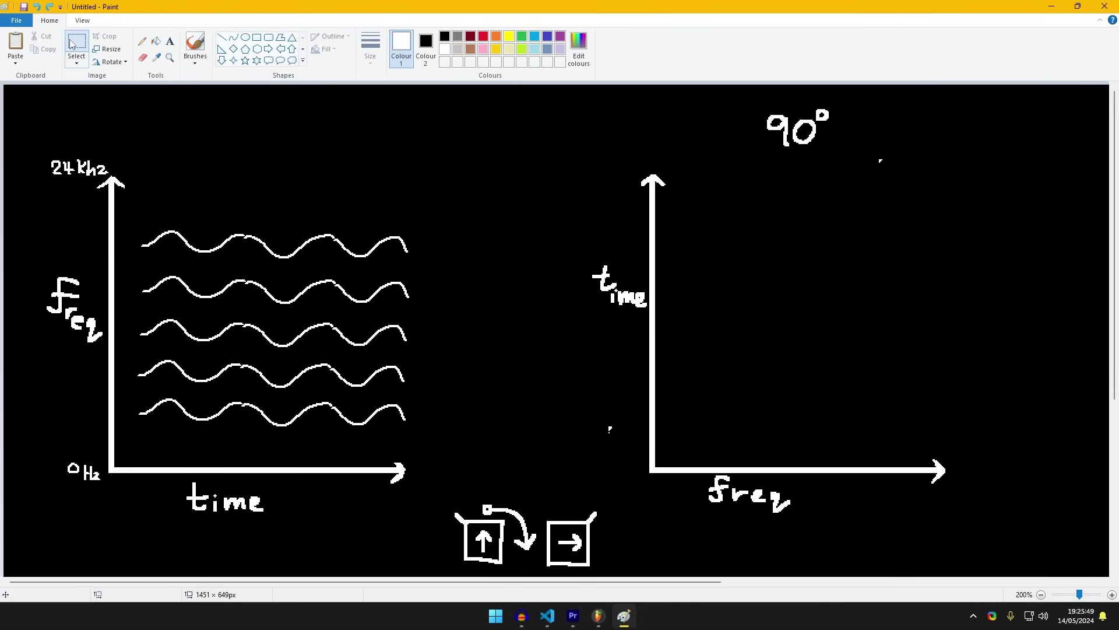
{"action": "left_click_drag", "start_coordinate": [464, 187], "coordinate": [328, 286]}
{"action": "left_click_drag", "start_coordinate": [135, 387], "coordinate": [133, 386]}
{"action": "key", "text": "Delete"}
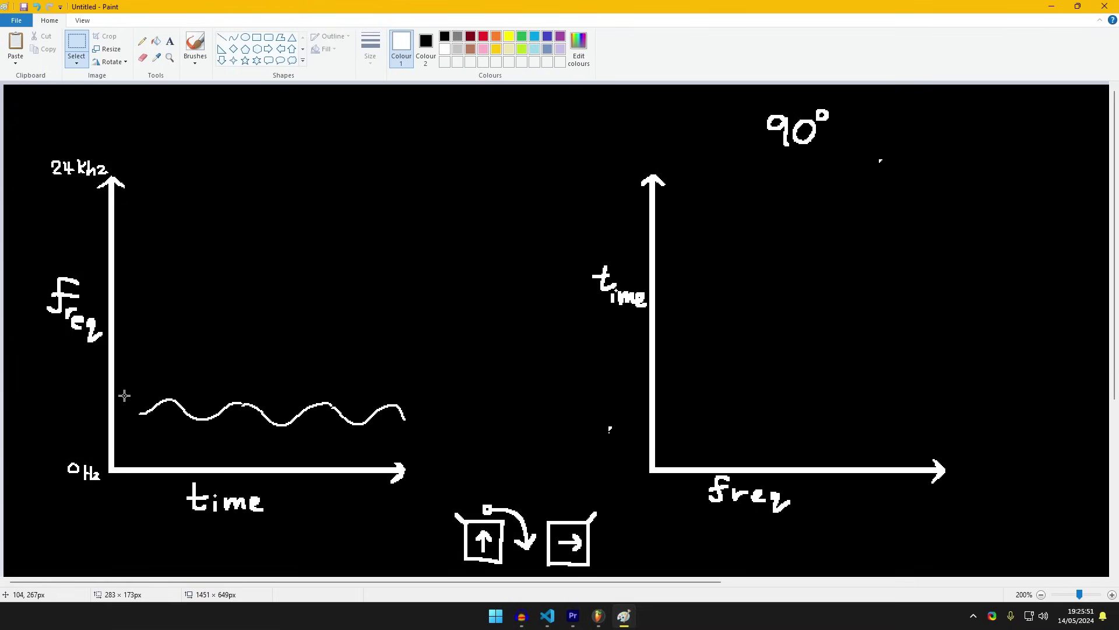
Duplicate the lowest wave and stretch the copy vertically into a taller wave directly above the original.
{"action": "left_click_drag", "start_coordinate": [421, 463], "coordinate": [419, 465]}
{"action": "key", "text": "ctrl+c"}
{"action": "key", "text": "ctrl+v"}
{"action": "left_click_drag", "start_coordinate": [111, 141], "coordinate": [238, 443]}
{"action": "mouse_move", "coordinate": [227, 416]}
{"action": "left_mouse_down"}
{"action": "mouse_move", "coordinate": [239, 416]}
{"action": "mouse_move", "coordinate": [225, 415]}
{"action": "left_mouse_up"}
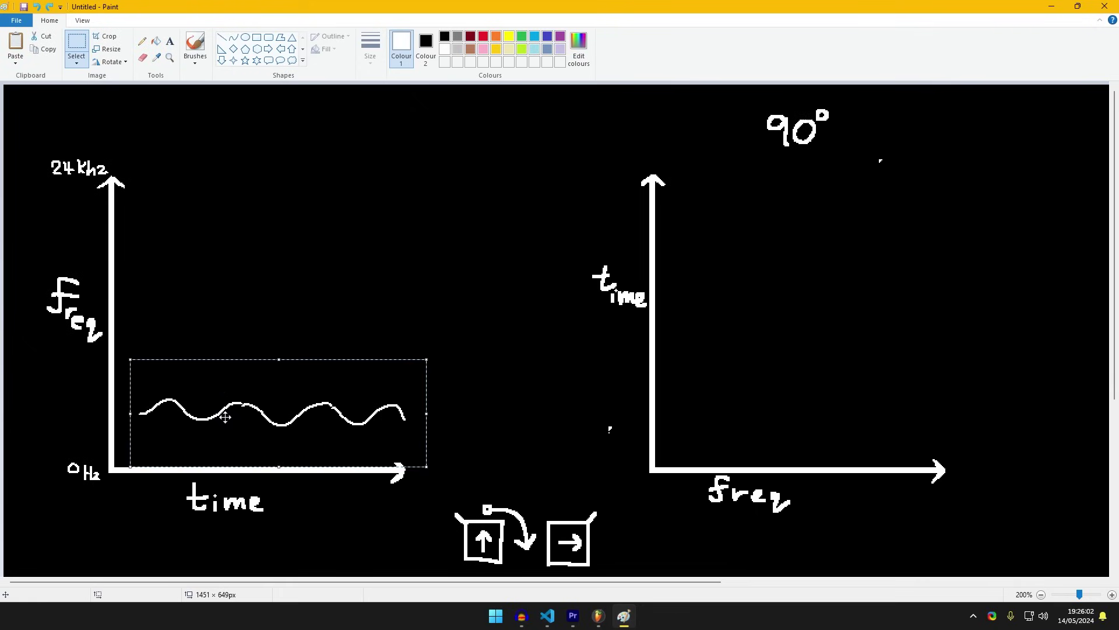
{"action": "left_click_drag", "start_coordinate": [277, 330], "coordinate": [280, 250]}
{"action": "left_click", "coordinate": [469, 209]}
{"action": "key", "text": "ctrl+y"}
{"action": "key", "text": "ctrl+y"}
{"action": "key", "text": "ctrl+y"}
{"action": "key", "text": "ctrl+y"}
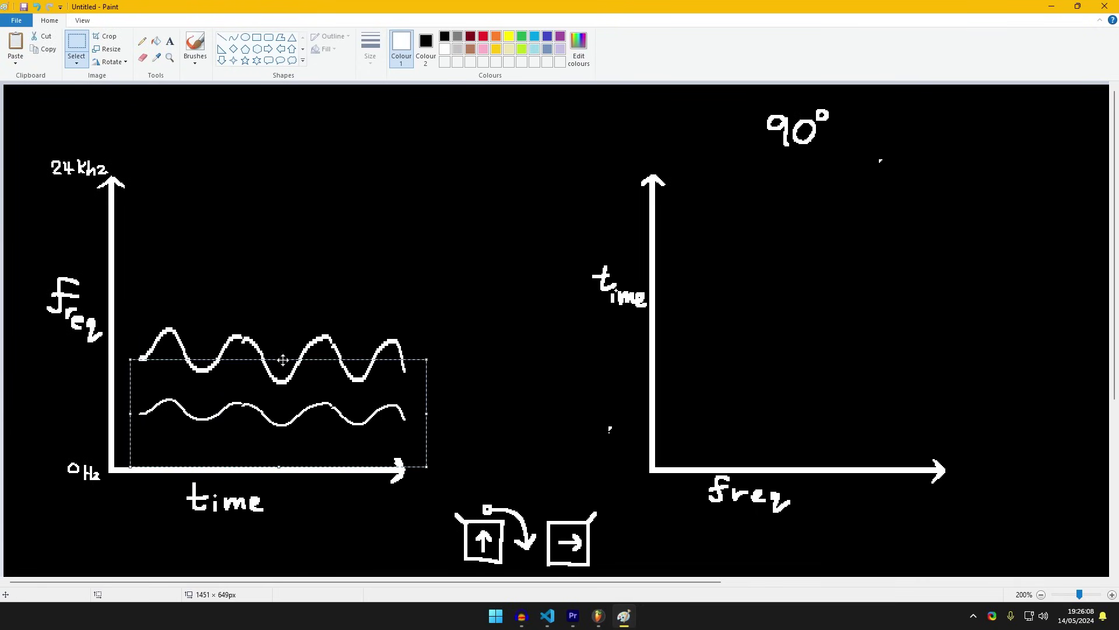
Add further wave copies stretched progressively taller above the second wave, and undo the one extending beyond the graph.
{"action": "key", "text": "ctrl+v"}
{"action": "left_click_drag", "start_coordinate": [110, 136], "coordinate": [238, 408]}
{"action": "left_click_drag", "start_coordinate": [280, 357], "coordinate": [320, 2]}
{"action": "left_click_drag", "start_coordinate": [370, 283], "coordinate": [371, 213]}
{"action": "left_click", "coordinate": [476, 254]}
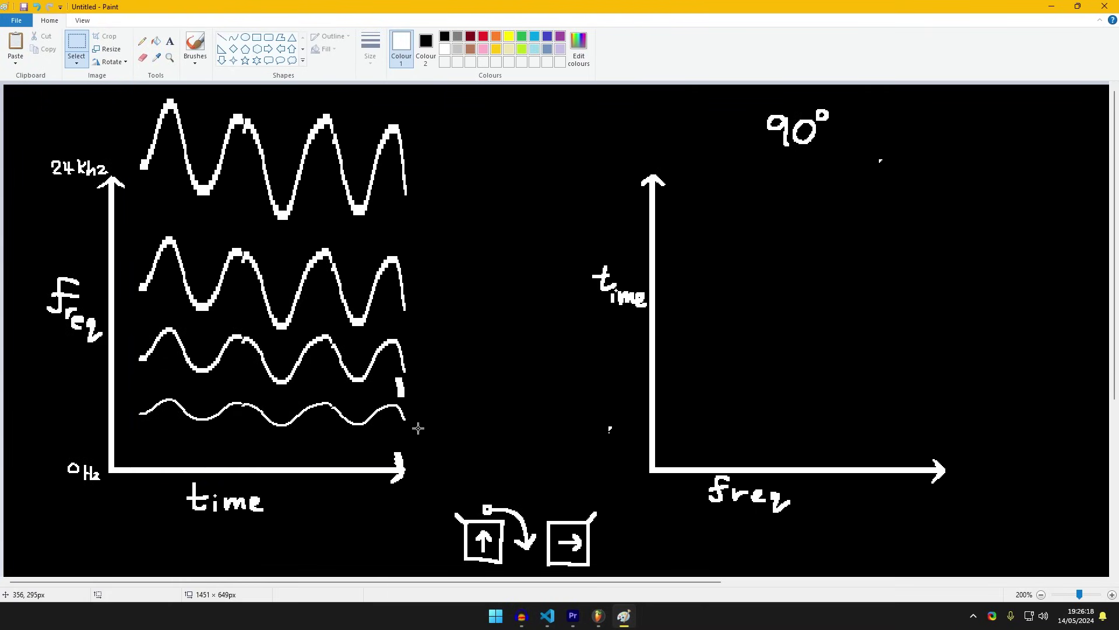
{"action": "key", "text": "ctrl+z"}
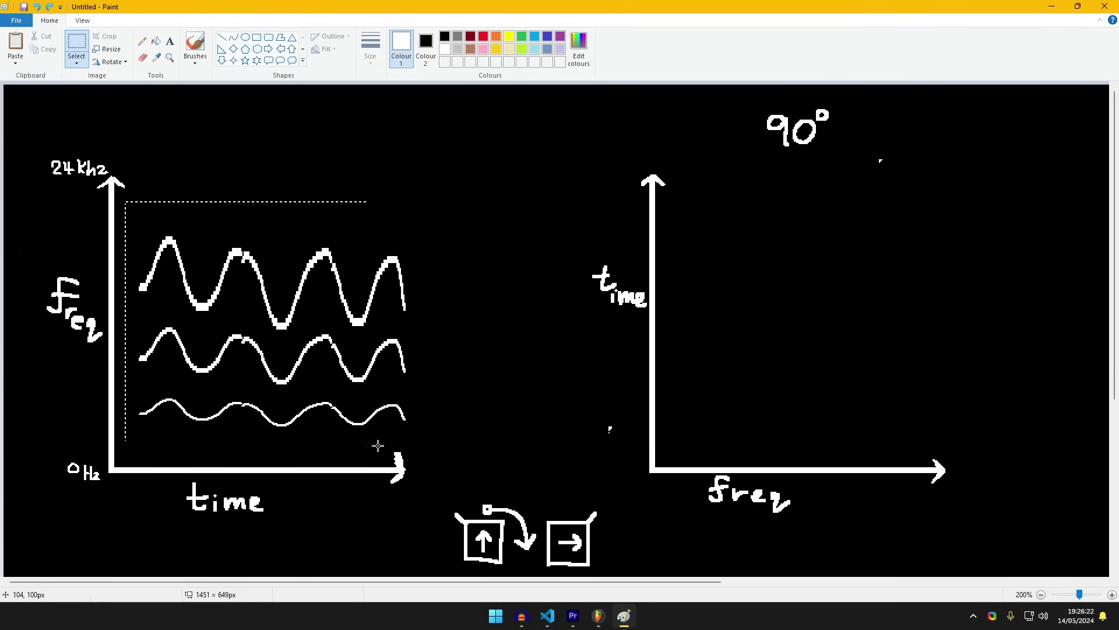
Turn the three waves vertical with a 90° rotation and horizontal flip, and place them on the time-against-freq graph.
{"action": "left_click_drag", "start_coordinate": [392, 452], "coordinate": [424, 451]}
{"action": "left_click", "coordinate": [111, 61]}
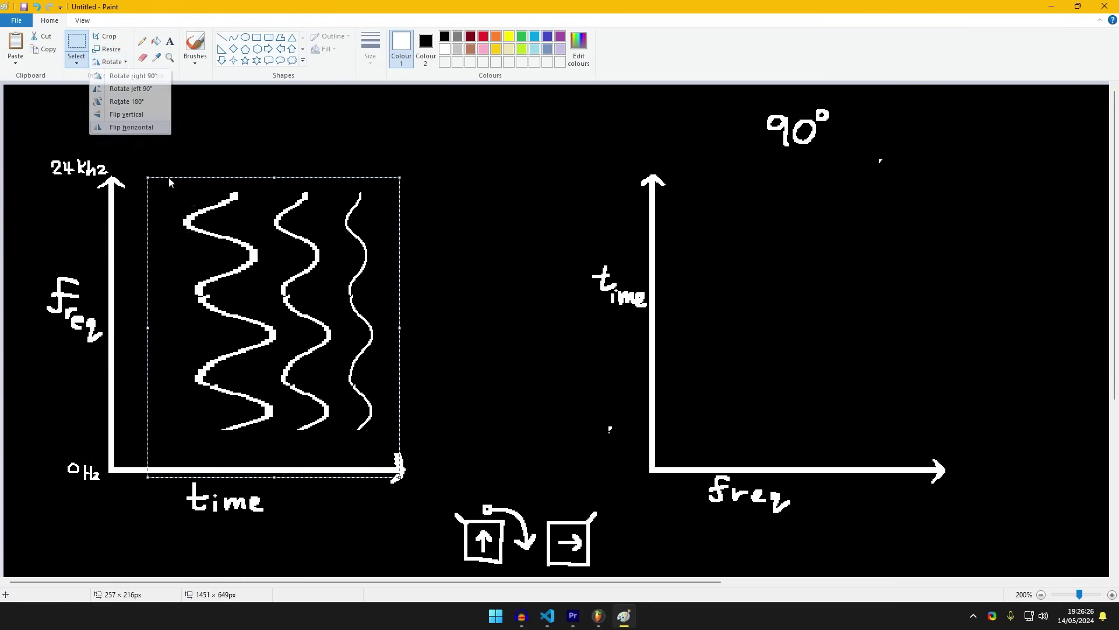
{"action": "left_click", "coordinate": [122, 89]}
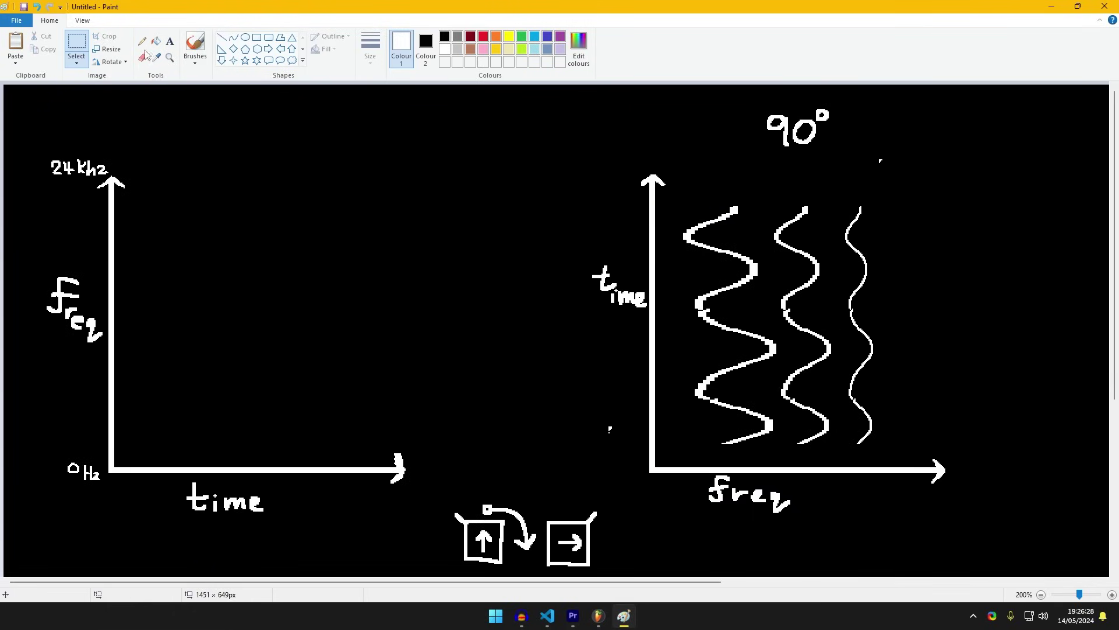
Sketch a rightward arrow above the vertical waves and a downward arrow beside them, undoing each one.
{"action": "left_click", "coordinate": [142, 41]}
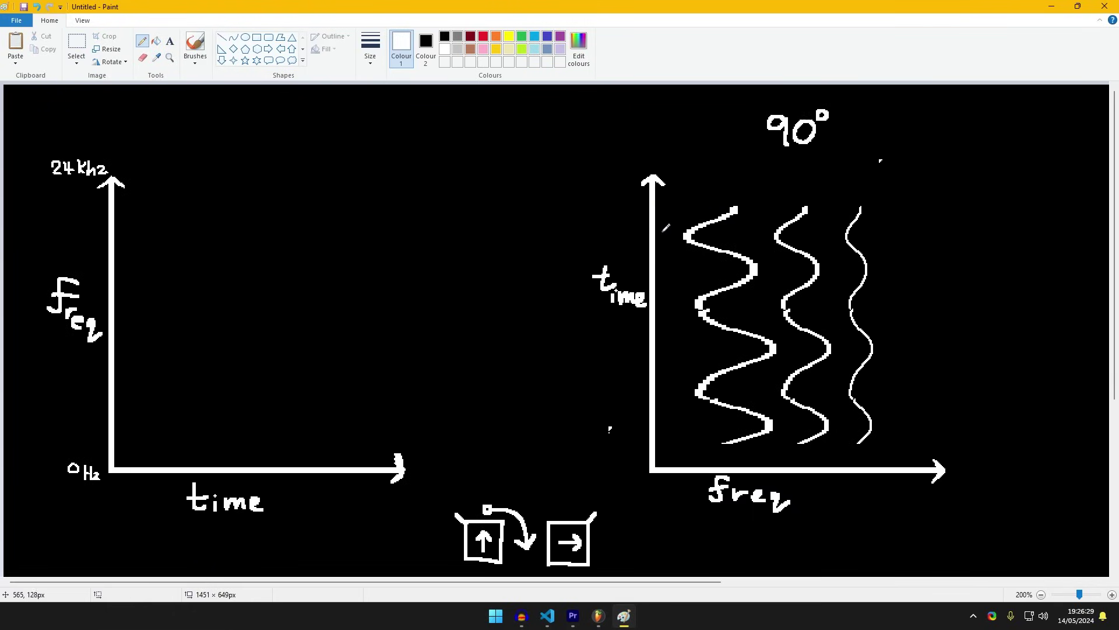
{"action": "left_click_drag", "start_coordinate": [681, 186], "coordinate": [888, 190]}
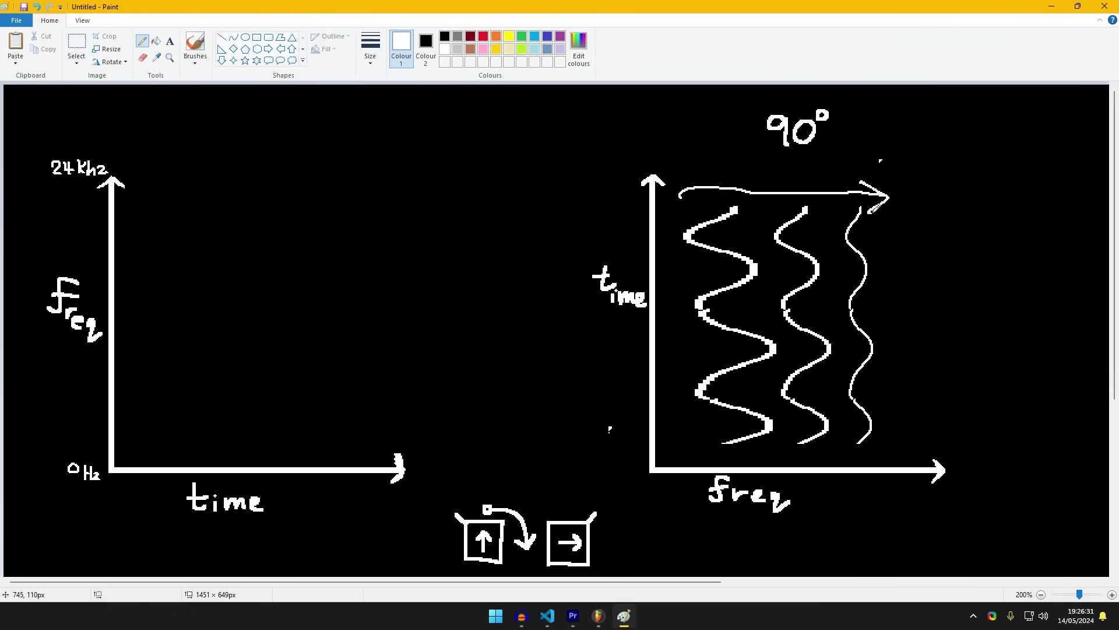
{"action": "key", "text": "ctrl+z"}
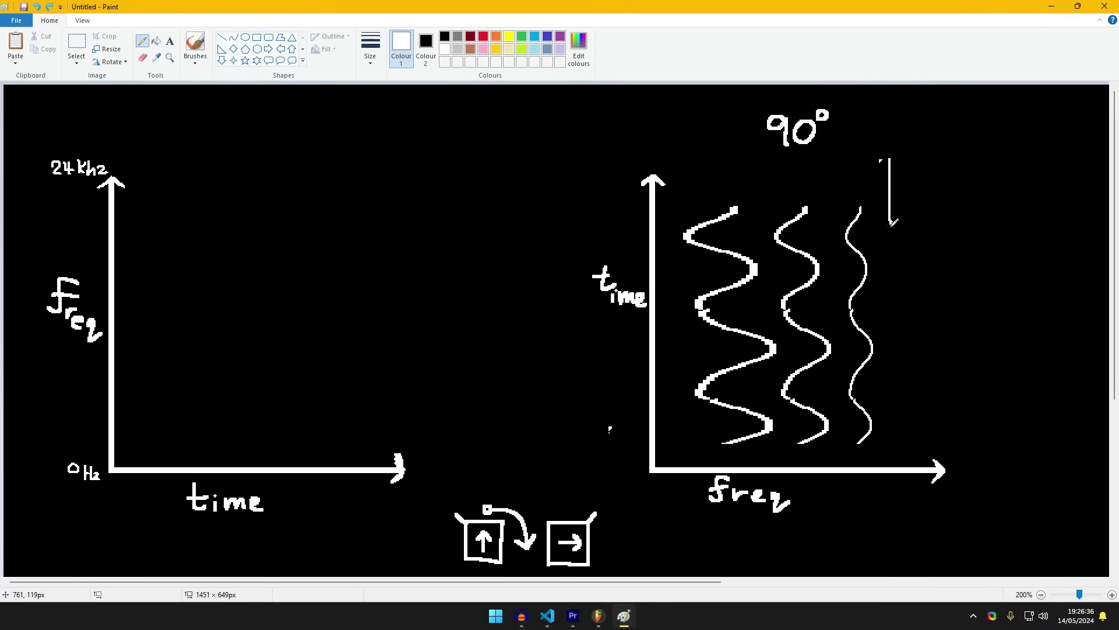
{"action": "key", "text": "ctrl+z"}
Move the three vertical waves from the time-against-freq graph back onto the freq-against-time graph.
{"action": "left_click", "coordinate": [76, 43]}
{"action": "left_click_drag", "start_coordinate": [671, 192], "coordinate": [903, 454]}
{"action": "mouse_move", "coordinate": [867, 417]}
{"action": "left_mouse_down"}
{"action": "mouse_move", "coordinate": [384, 407]}
{"action": "mouse_move", "coordinate": [333, 423]}
{"action": "left_mouse_up"}
{"action": "left_click", "coordinate": [256, 515]}
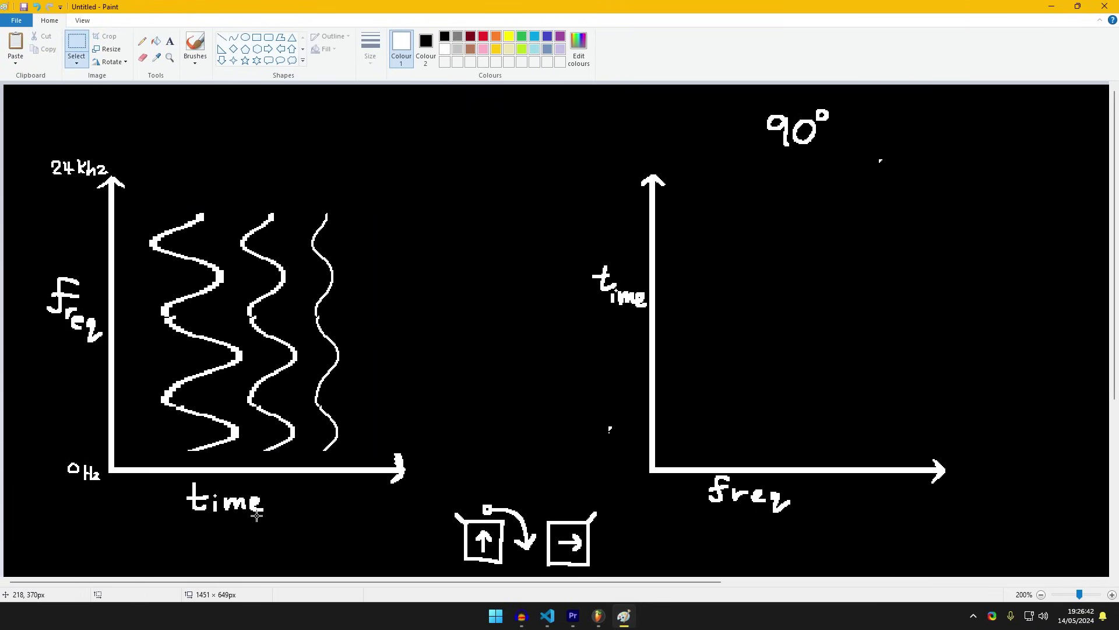
Switch to FL Studio and examine the waveform of the rotationtest - 2024-May-13_7 clip in the playlist.
{"action": "left_click", "coordinate": [523, 618]}
{"action": "left_click", "coordinate": [598, 618]}
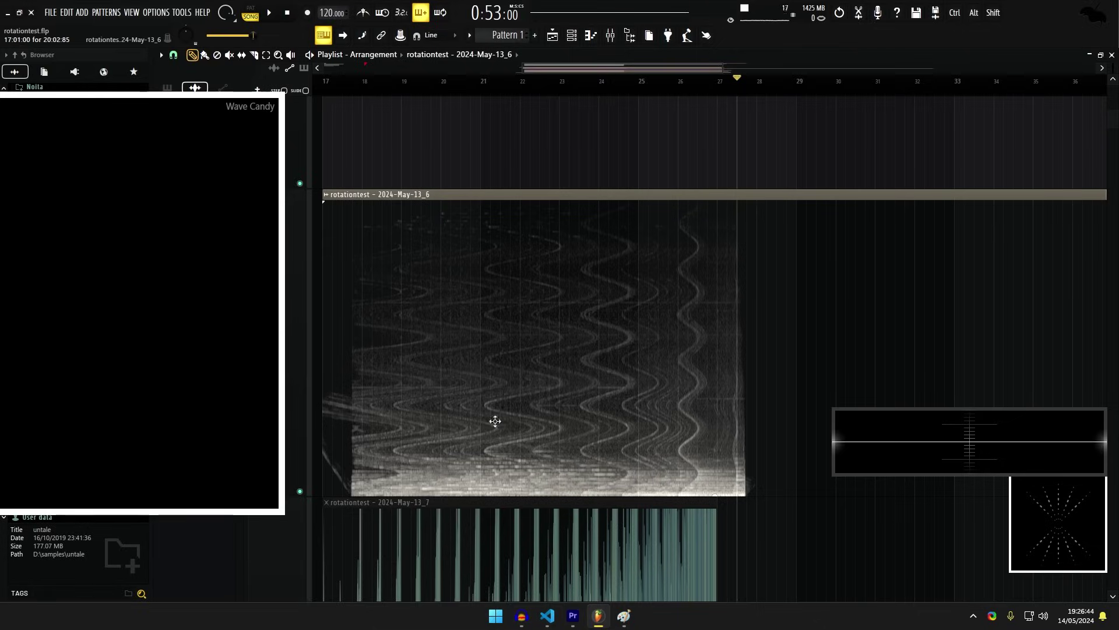
{"action": "scroll", "coordinate": [526, 419], "scroll_direction": "down", "scroll_amount": 3}
{"action": "scroll", "coordinate": [710, 310], "scroll_direction": "up", "scroll_amount": 2}
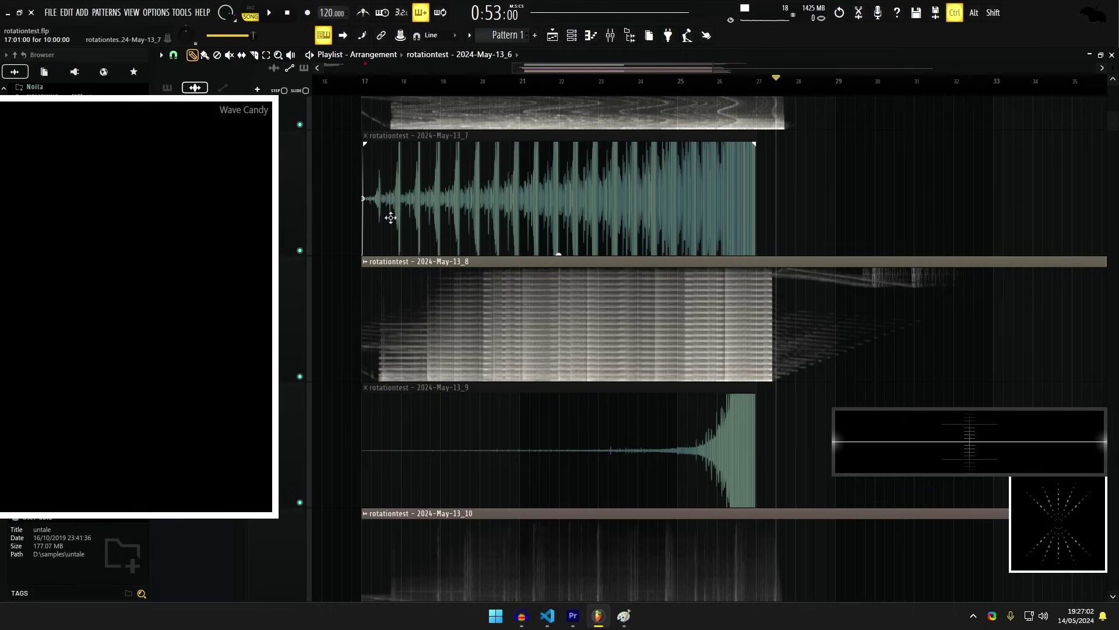
{"action": "scroll", "coordinate": [399, 233], "scroll_direction": "down", "scroll_amount": 1}
{"action": "scroll", "coordinate": [414, 250], "scroll_direction": "up", "scroll_amount": 2}
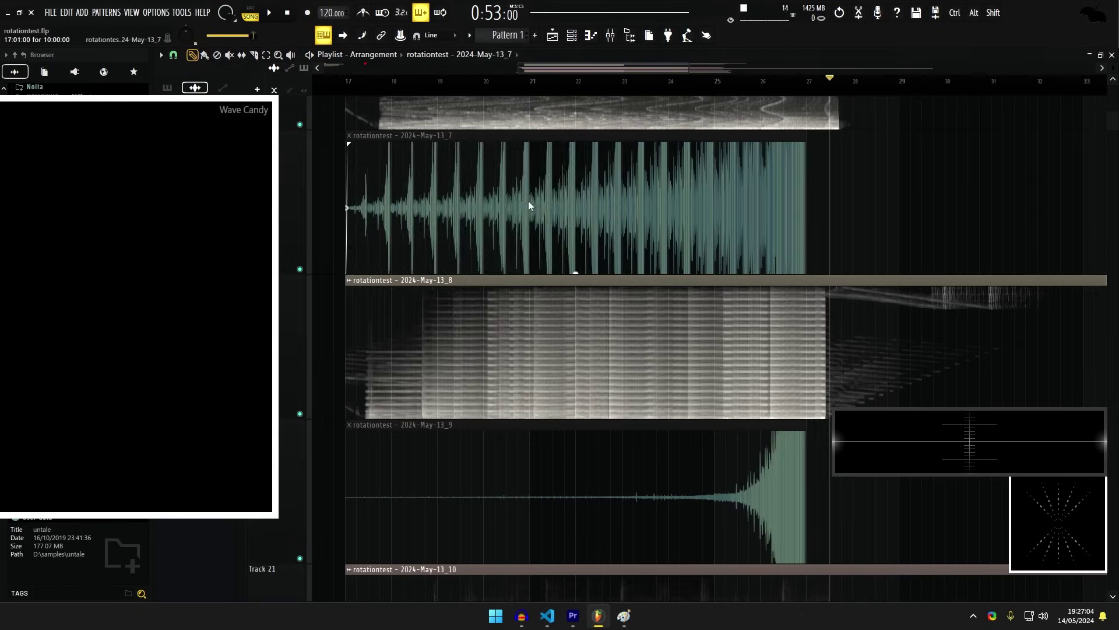
{"action": "double_click", "coordinate": [529, 205]}
{"action": "left_click", "coordinate": [889, 208]}
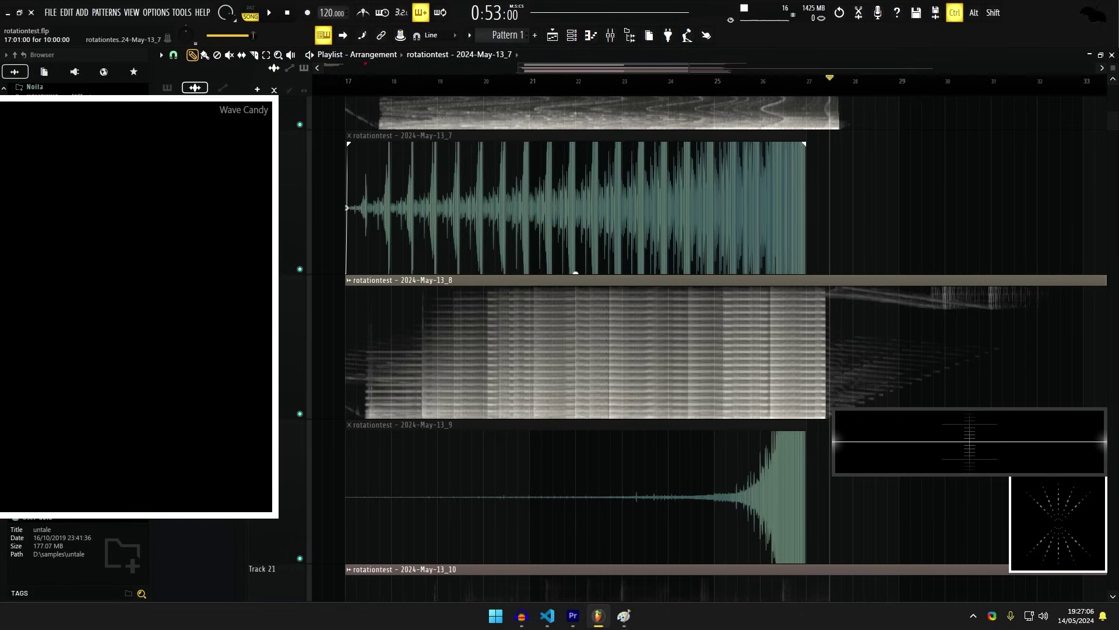
Review the playlist clips above, including the Channel pitch automation and the rotationtest - 2024-May-13 #2 clip.
{"action": "scroll", "coordinate": [498, 309], "scroll_direction": "up", "scroll_amount": 2}
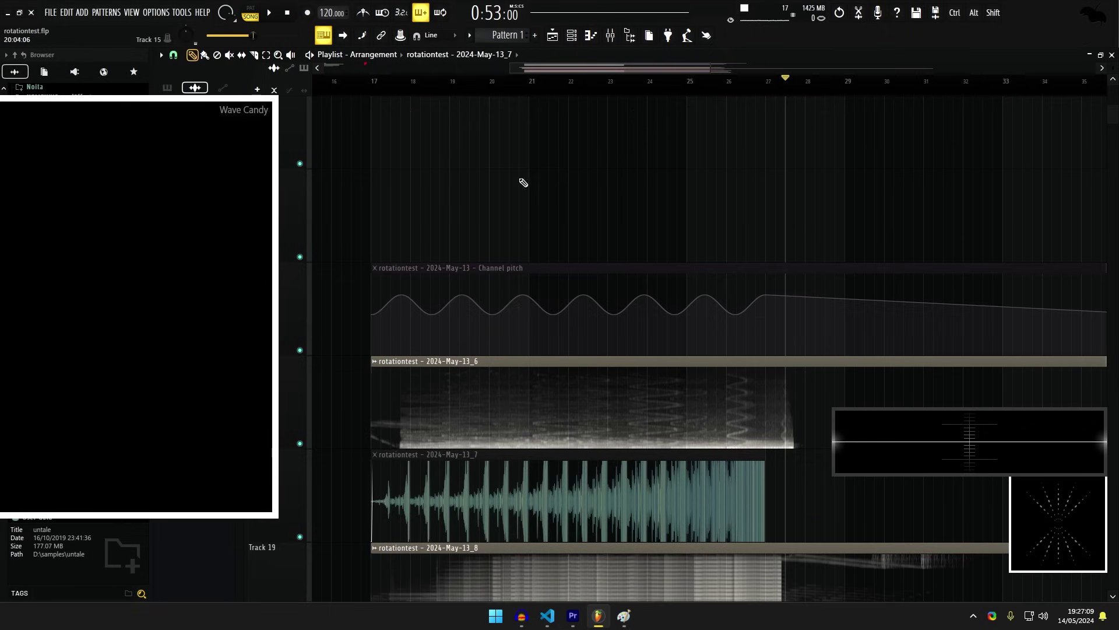
{"action": "scroll", "coordinate": [525, 244], "scroll_direction": "up", "scroll_amount": 2}
{"action": "left_click_drag", "start_coordinate": [525, 243], "coordinate": [524, 373]}
{"action": "left_click_drag", "start_coordinate": [493, 140], "coordinate": [502, 374]}
{"action": "right_click", "coordinate": [403, 282], "text": "alt+shift"}
{"action": "scroll", "coordinate": [444, 362], "scroll_direction": "down", "scroll_amount": 8}
{"action": "scroll", "coordinate": [444, 355], "scroll_direction": "down", "scroll_amount": 3}
{"action": "scroll", "coordinate": [814, 336], "scroll_direction": "up", "scroll_amount": 2}
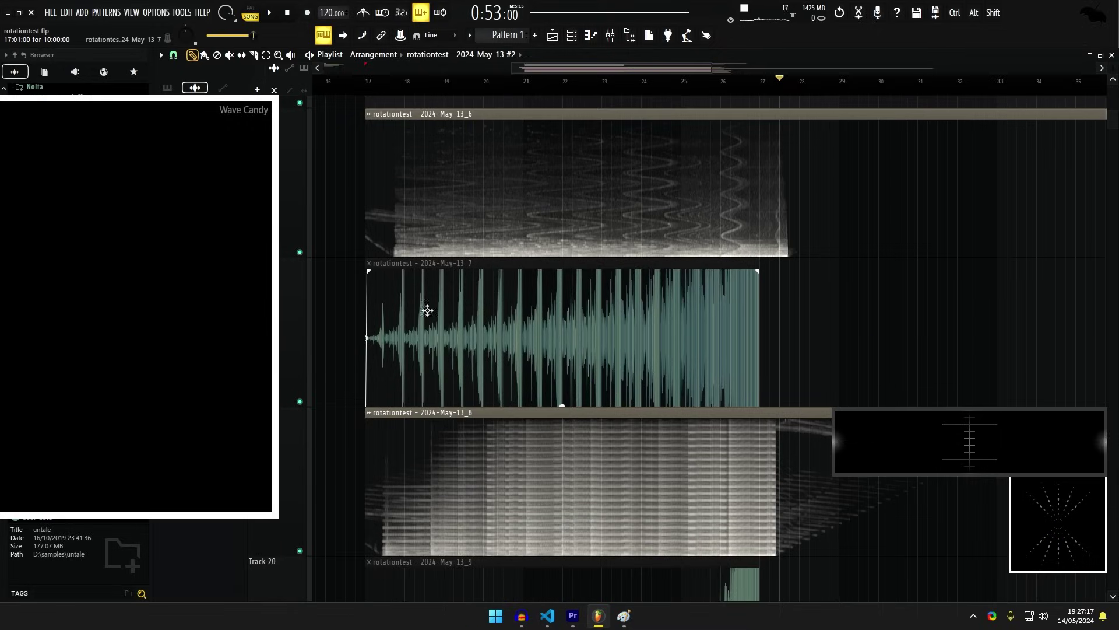
Return to the rotationtest - 2024-May-13_7 clip and preview its audio on its own.
{"action": "left_click_drag", "start_coordinate": [758, 308], "coordinate": [695, 256]}
{"action": "scroll", "coordinate": [540, 285], "scroll_direction": "down", "scroll_amount": 1}
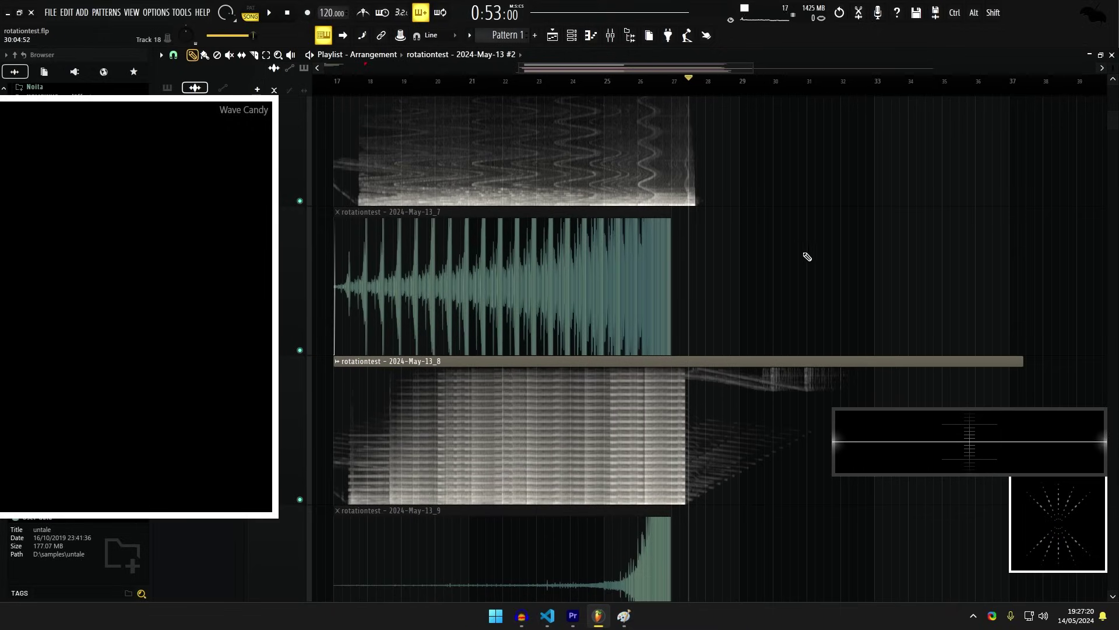
{"action": "left_click", "coordinate": [380, 267], "text": "alt"}
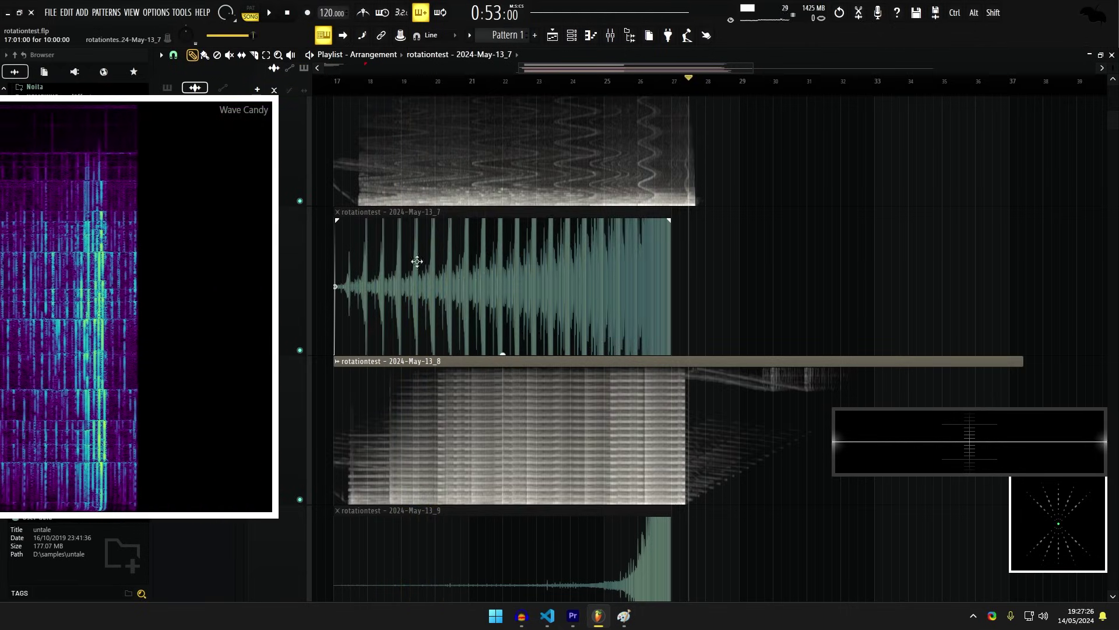
Examine the spectrogram of the rotationtest - 2024-May-13_8 clip up close.
{"action": "scroll", "coordinate": [721, 270], "scroll_direction": "down", "scroll_amount": 2}
{"action": "scroll", "coordinate": [660, 210], "scroll_direction": "up", "scroll_amount": 3}
{"action": "scroll", "coordinate": [414, 391], "scroll_direction": "up", "scroll_amount": 3}
{"action": "left_click_drag", "start_coordinate": [443, 382], "coordinate": [417, 303]}
{"action": "scroll", "coordinate": [417, 303], "scroll_direction": "down", "scroll_amount": 1}
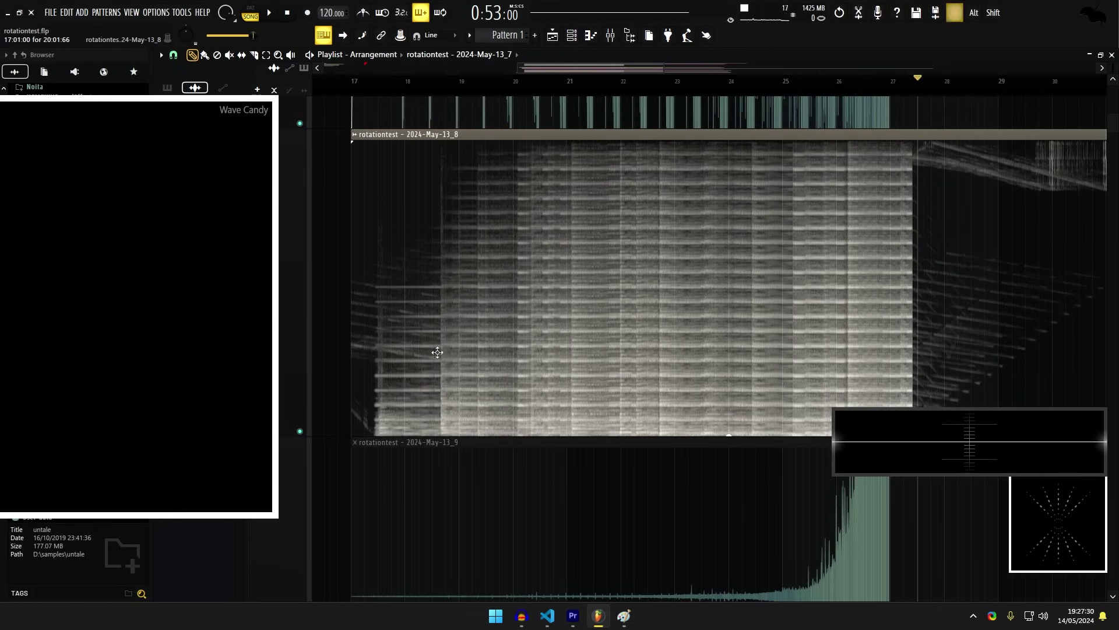
{"action": "scroll", "coordinate": [439, 353], "scroll_direction": "up", "scroll_amount": 2}
{"action": "key", "text": "ctrl+alt+shift+c"}
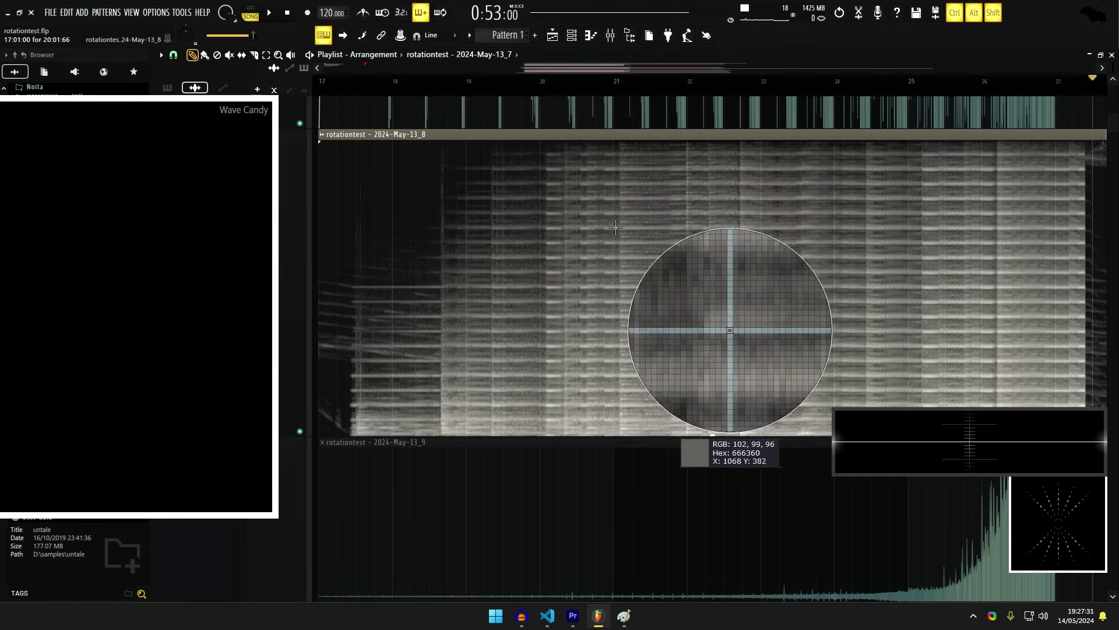
{"action": "left_click", "coordinate": [615, 232]}
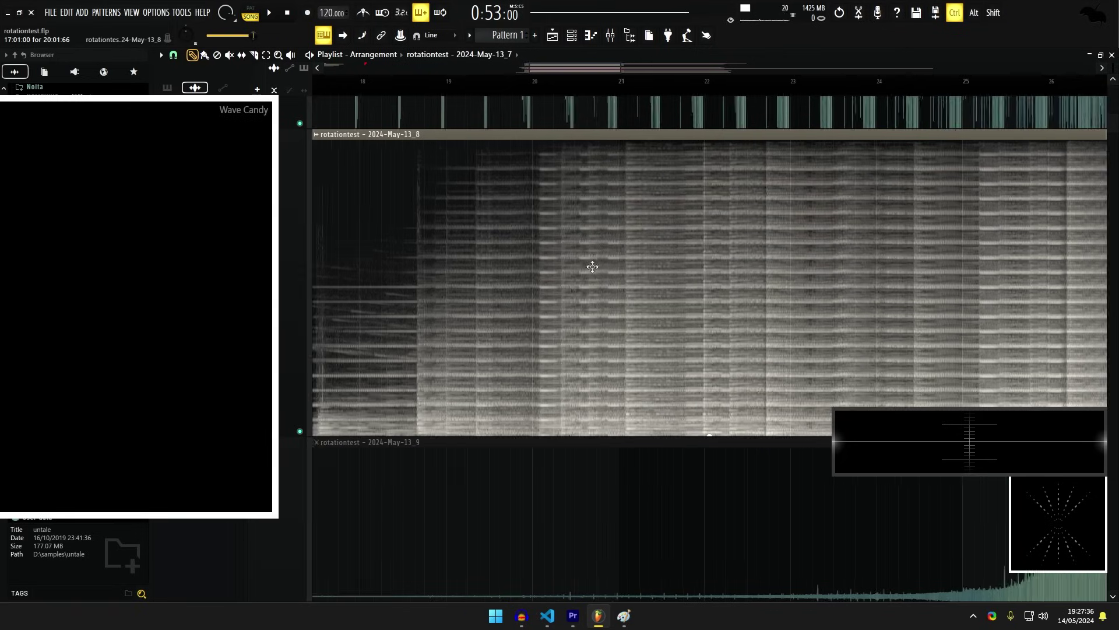
{"action": "scroll", "coordinate": [592, 262], "scroll_direction": "down", "scroll_amount": 1}
Listen to the rotationtest - 2024-May-13_8 clip with its gain raised to about 6.1 dB, stop playback and reset the gain.
{"action": "left_click_drag", "start_coordinate": [734, 435], "coordinate": [735, 436]}
{"action": "key", "text": "space"}
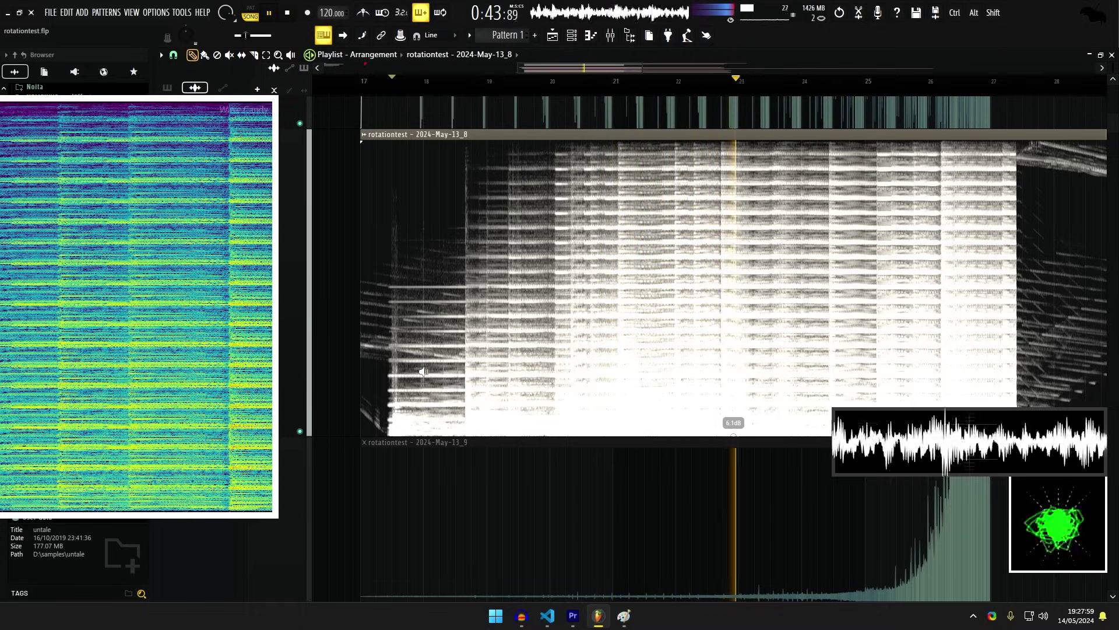
{"action": "key", "text": "space"}
{"action": "left_click", "coordinate": [737, 434], "text": "alt"}
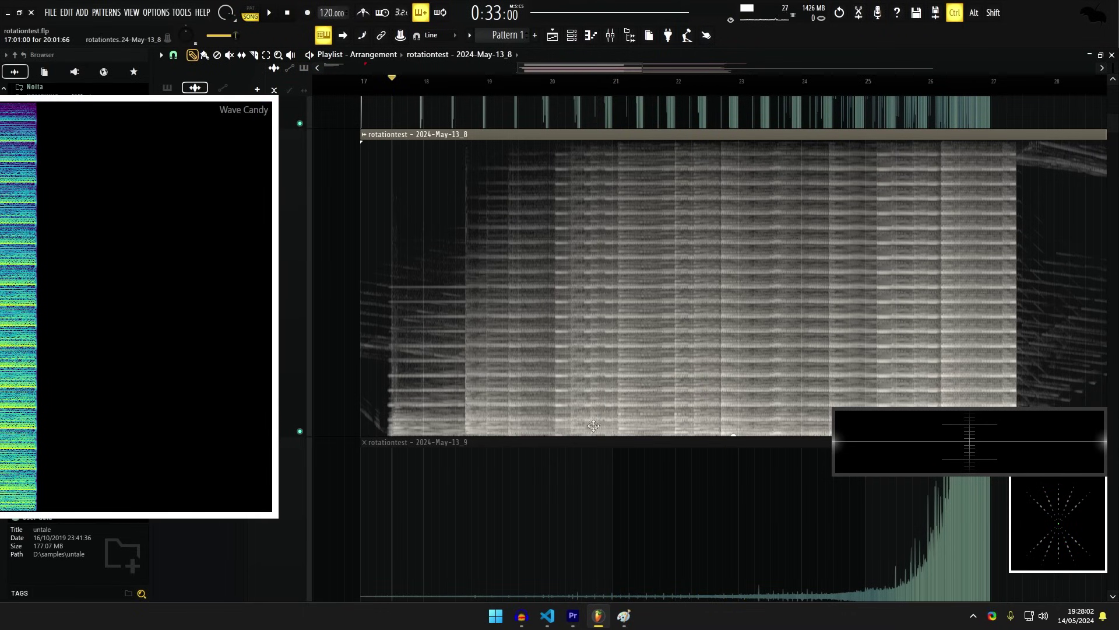
Open the channel settings of the city theme altered 2 clip near the top of the arrangement.
{"action": "scroll", "coordinate": [633, 412], "scroll_direction": "up", "scroll_amount": 1}
{"action": "scroll", "coordinate": [634, 413], "scroll_direction": "down", "scroll_amount": 4}
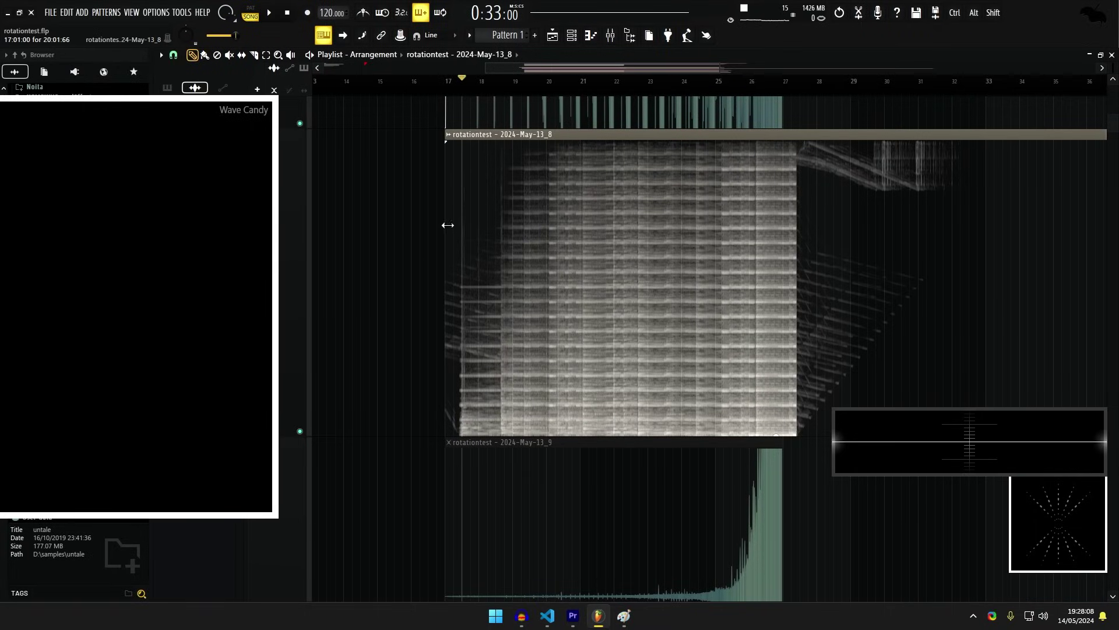
{"action": "scroll", "coordinate": [566, 350], "scroll_direction": "up", "scroll_amount": 5}
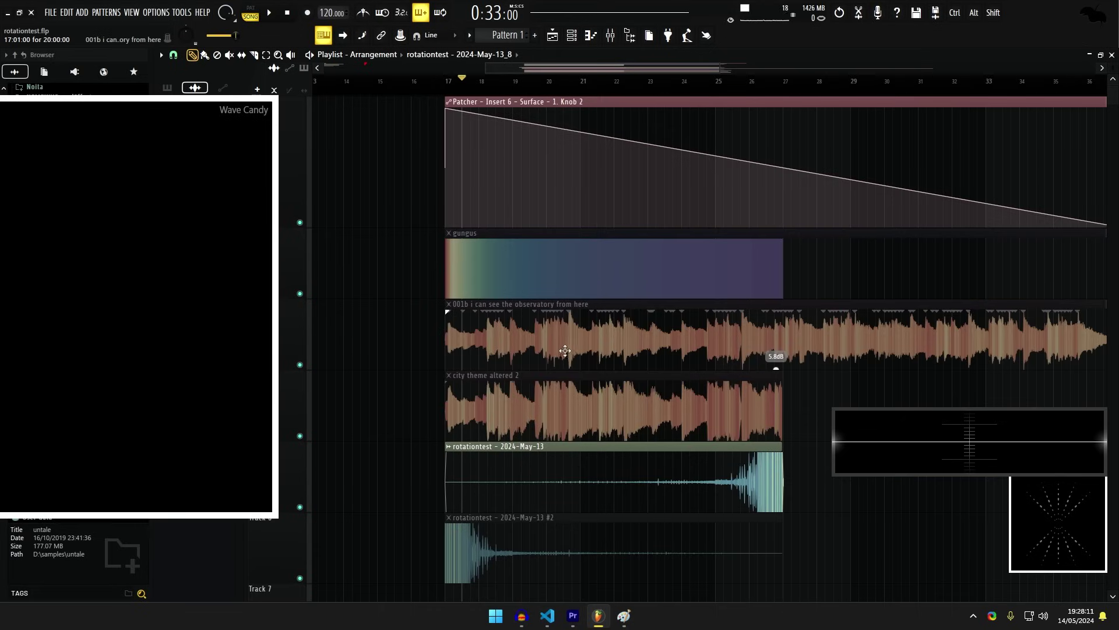
{"action": "double_click", "coordinate": [558, 418]}
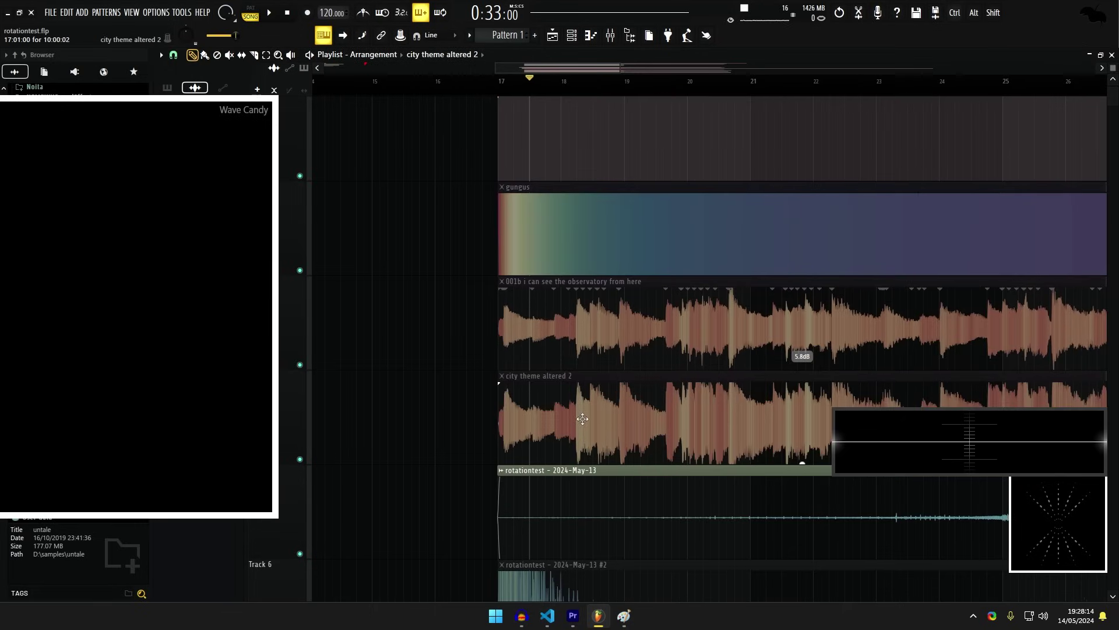
{"action": "left_click_drag", "start_coordinate": [467, 423], "coordinate": [383, 345]}
Preview the city theme altered 2 channel with dblue Crusher's Reduction at 0 samples and examine its spectrogram.
{"action": "left_click_drag", "start_coordinate": [482, 255], "coordinate": [479, 253]}
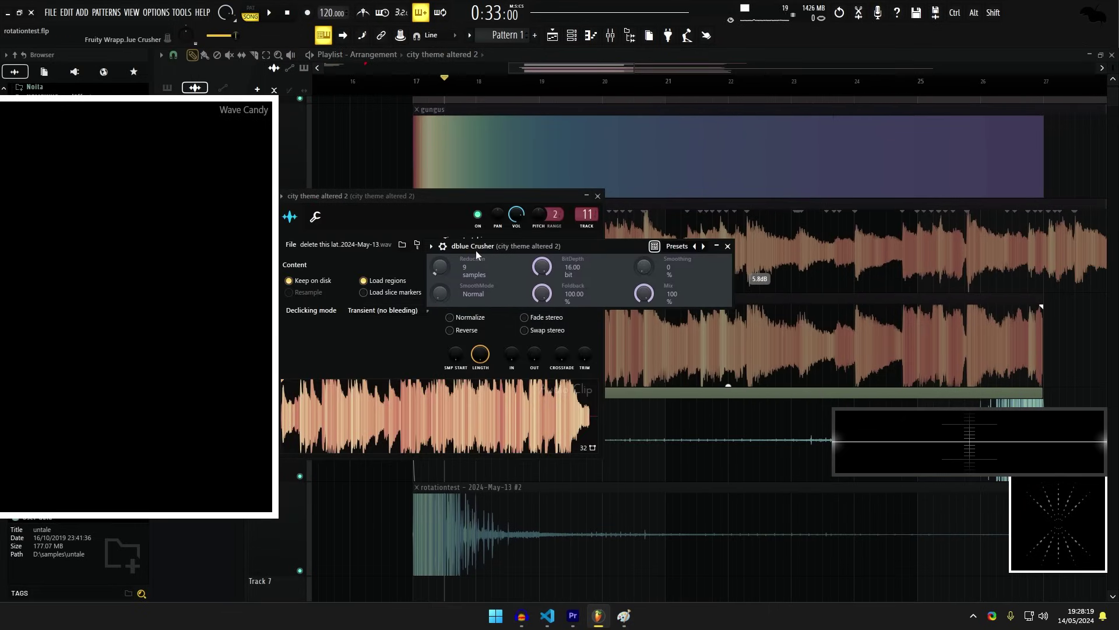
{"action": "key", "text": "q"}
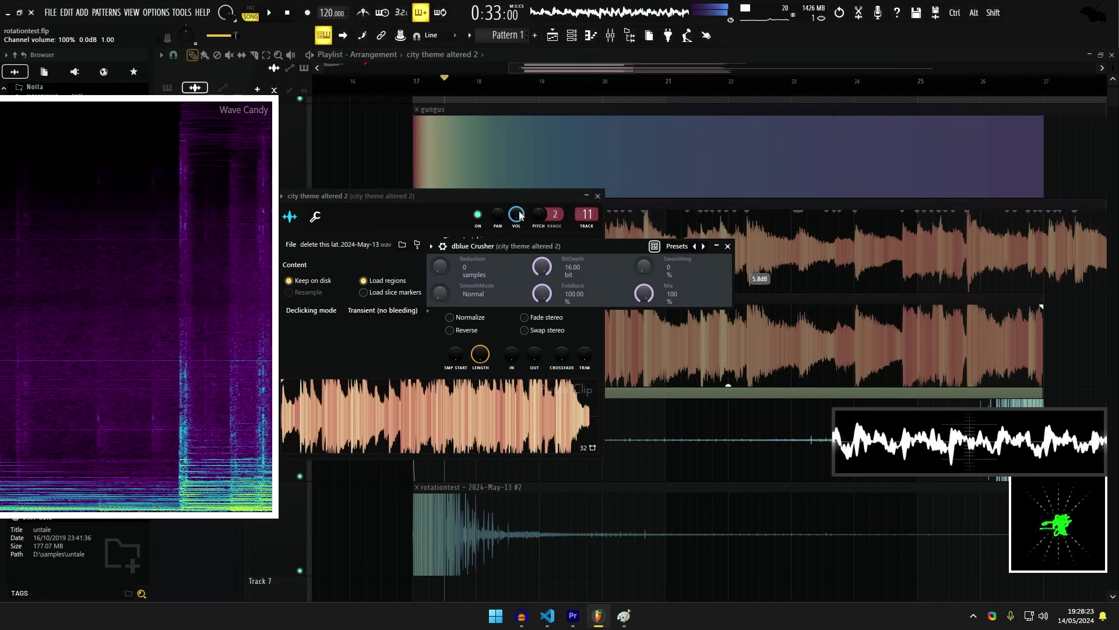
{"action": "left_click_drag", "start_coordinate": [518, 253], "coordinate": [524, 268]}
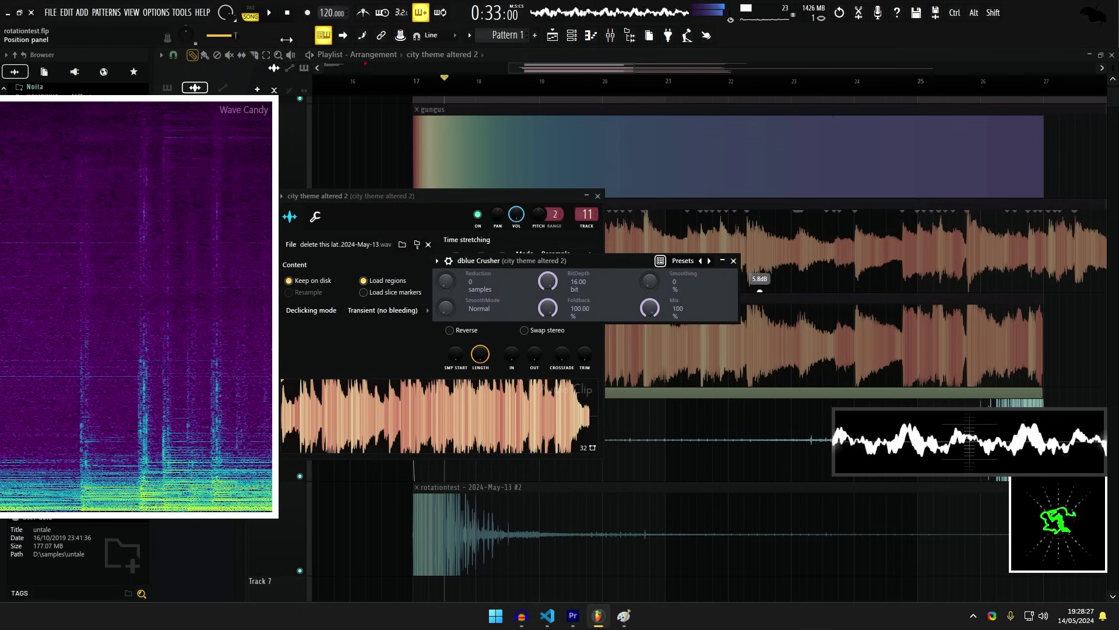
{"action": "left_click_drag", "start_coordinate": [144, 461], "coordinate": [237, 454]}
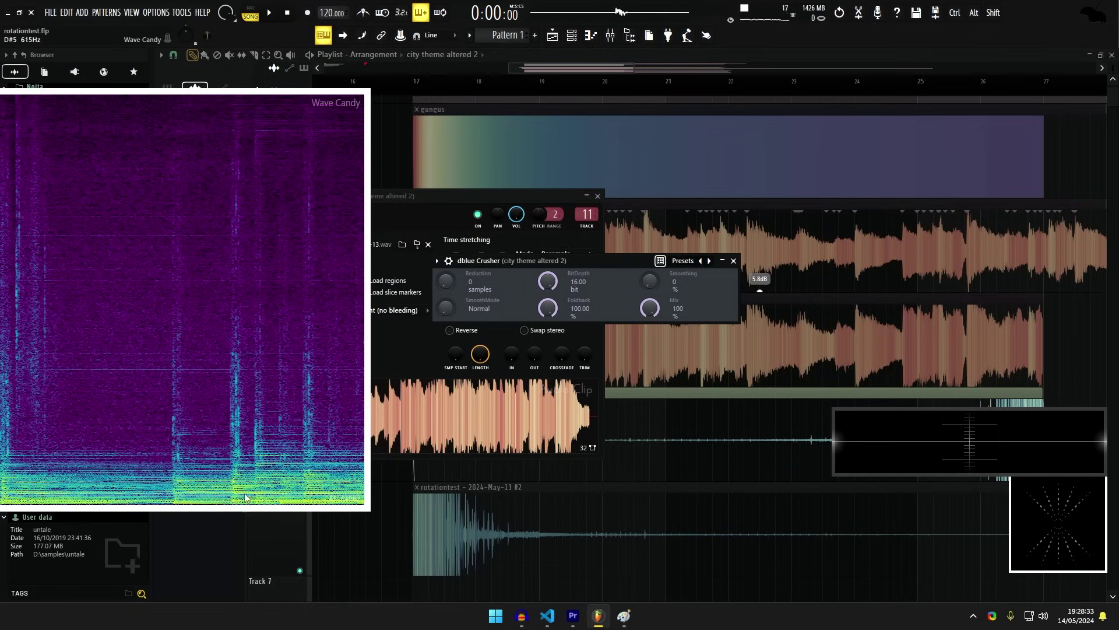
{"action": "left_click_drag", "start_coordinate": [331, 350], "coordinate": [242, 365]}
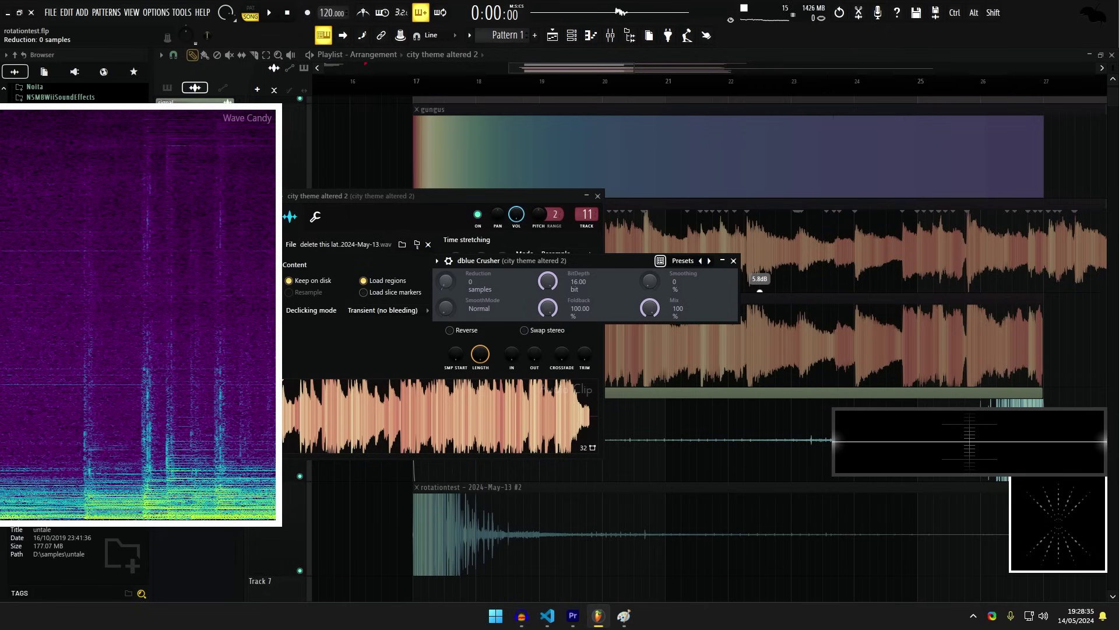
Play the city theme altered 2 channel while raising dblue Crusher's Reduction to 8 samples and inspect the spectrogram.
{"action": "left_click", "coordinate": [395, 195]}
{"action": "key", "text": "space"}
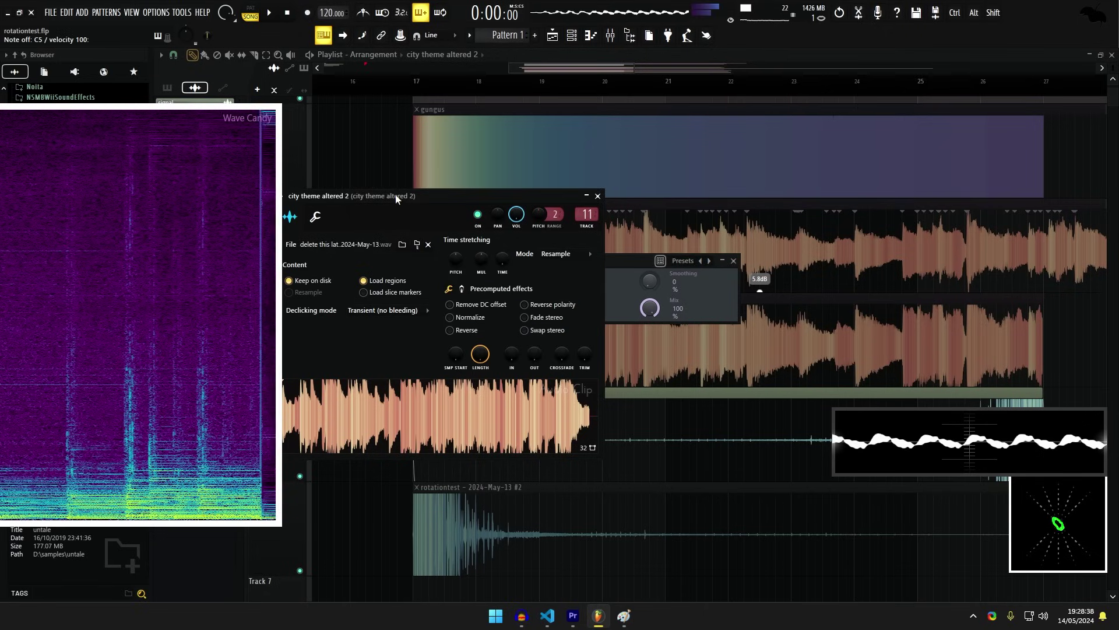
{"action": "left_click", "coordinate": [624, 260]}
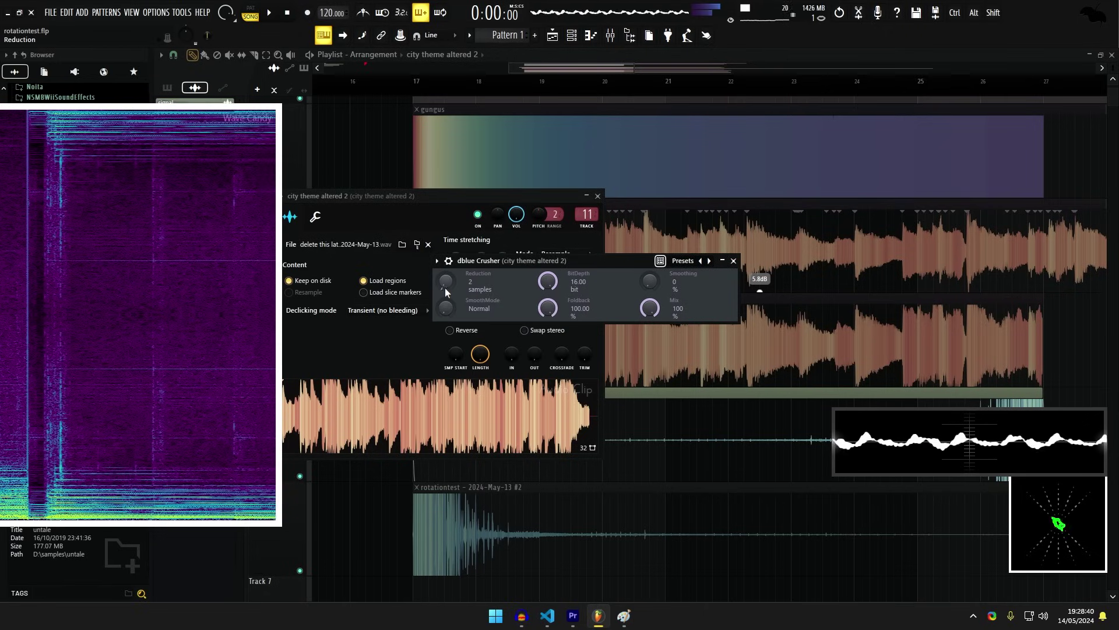
{"action": "left_click_drag", "start_coordinate": [446, 285], "coordinate": [446, 278]}
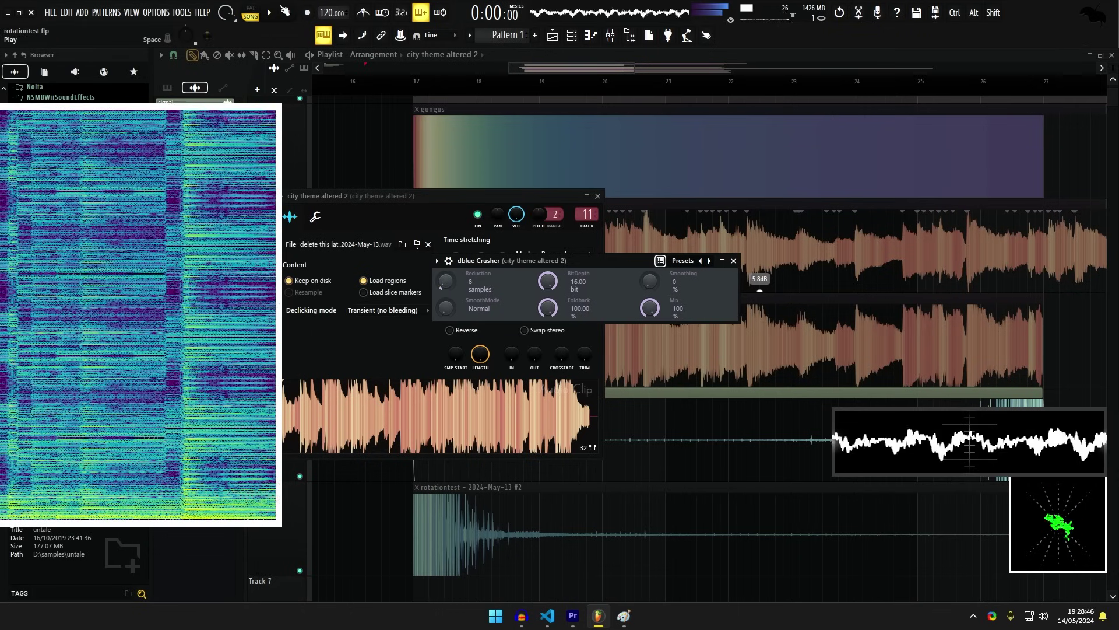
{"action": "left_click_drag", "start_coordinate": [195, 378], "coordinate": [244, 375]}
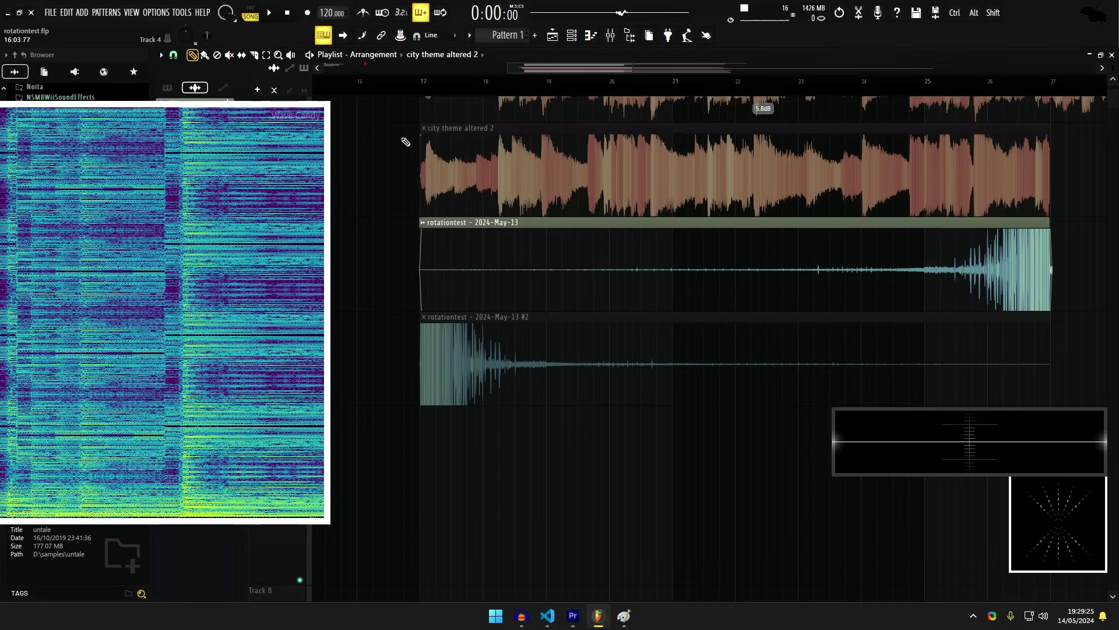
Listen to the rotationtest - 2024-May-13_8 clip on its own near its start and again from about bar 21.
{"action": "scroll", "coordinate": [717, 292], "scroll_direction": "down", "scroll_amount": 5}
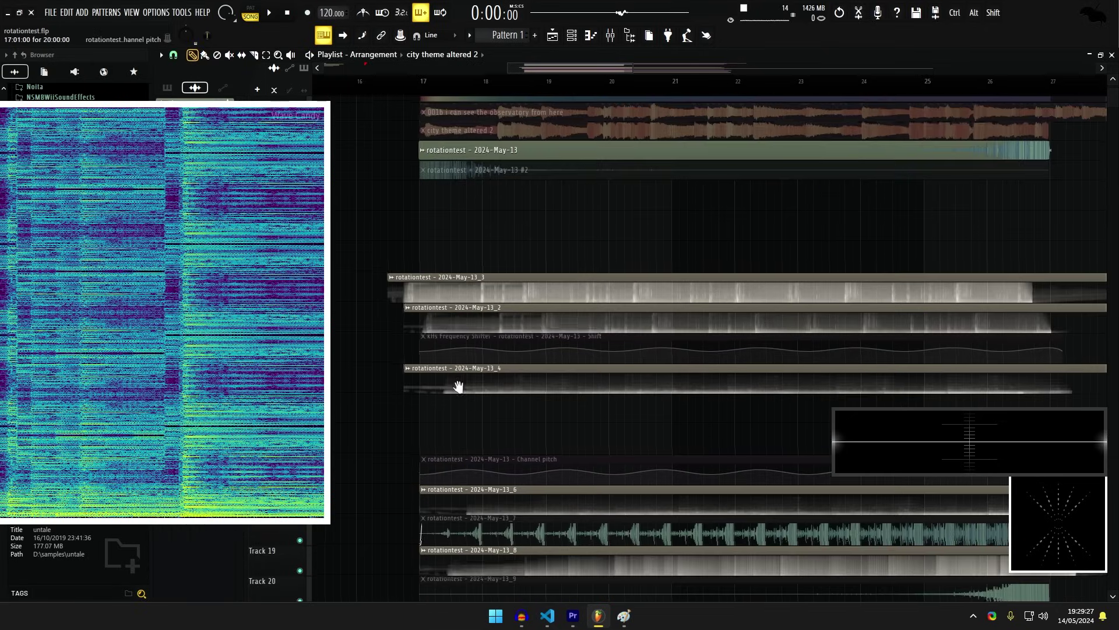
{"action": "scroll", "coordinate": [717, 292], "scroll_direction": "up", "scroll_amount": 3}
{"action": "scroll", "coordinate": [452, 231], "scroll_direction": "down", "scroll_amount": 2}
{"action": "scroll", "coordinate": [452, 231], "scroll_direction": "up", "scroll_amount": 3}
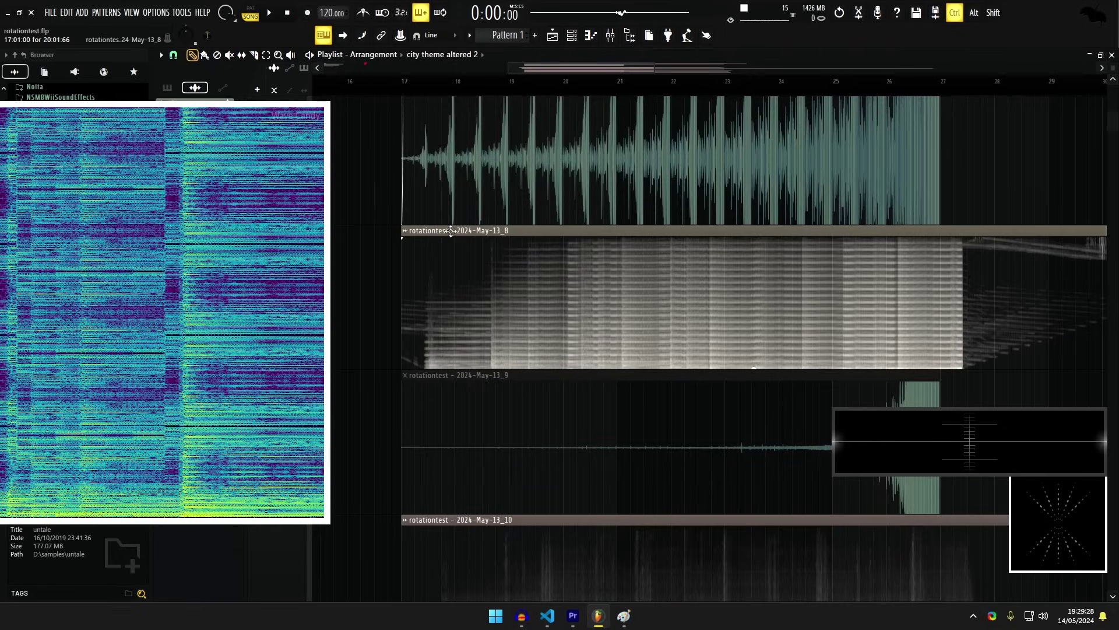
{"action": "left_click_drag", "start_coordinate": [452, 232], "coordinate": [457, 306]}
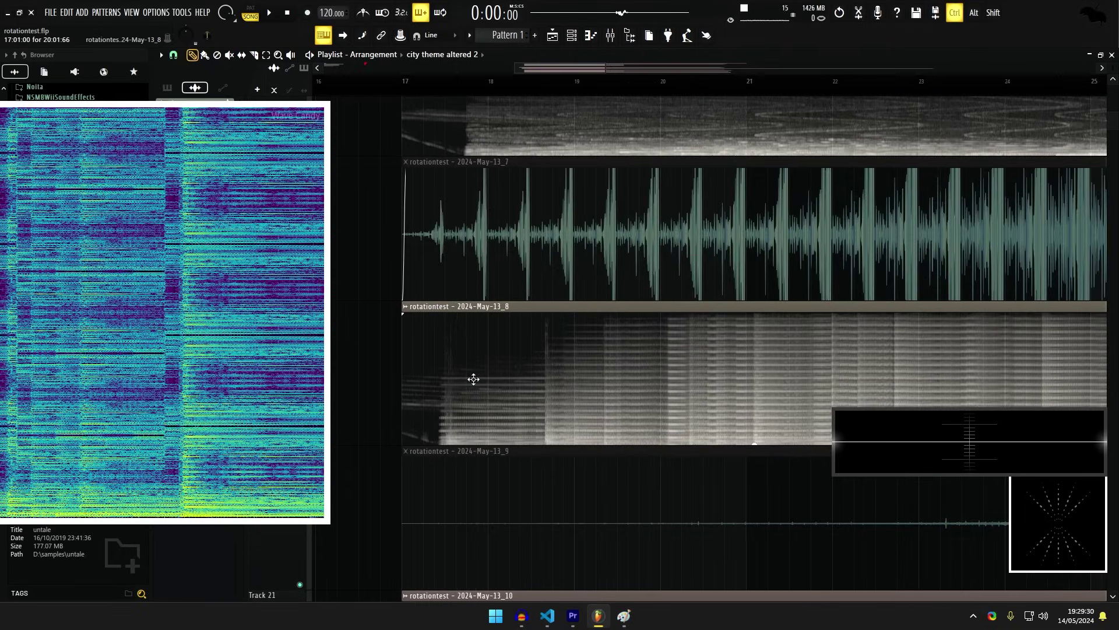
{"action": "scroll", "coordinate": [477, 443], "scroll_direction": "up", "scroll_amount": 2}
{"action": "right_click", "coordinate": [441, 377], "text": "alt"}
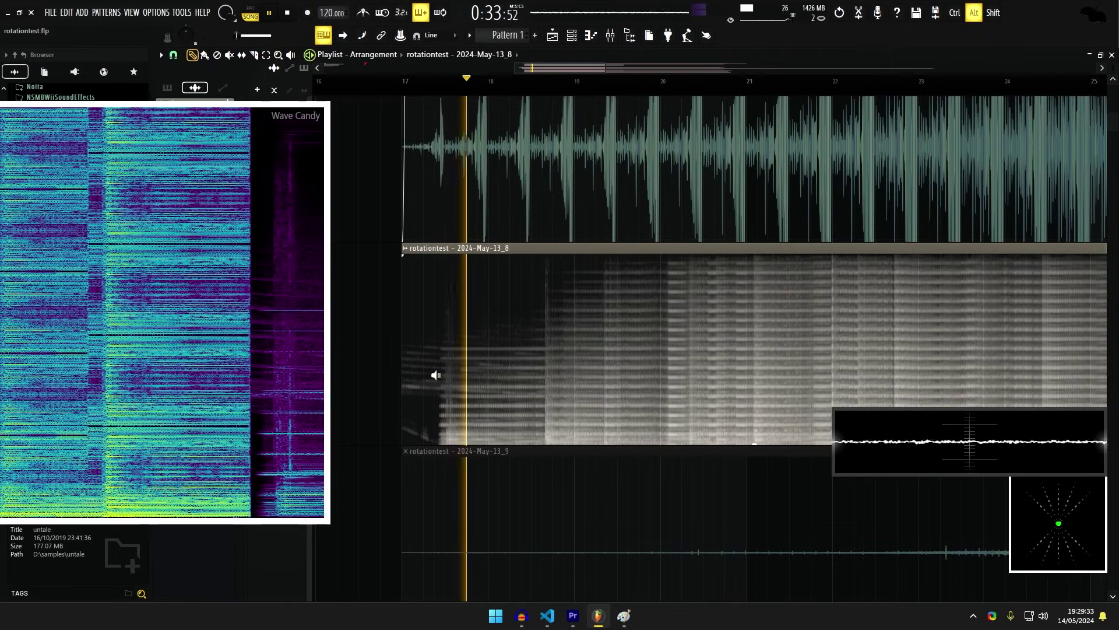
{"action": "left_click", "coordinate": [752, 371], "text": "alt"}
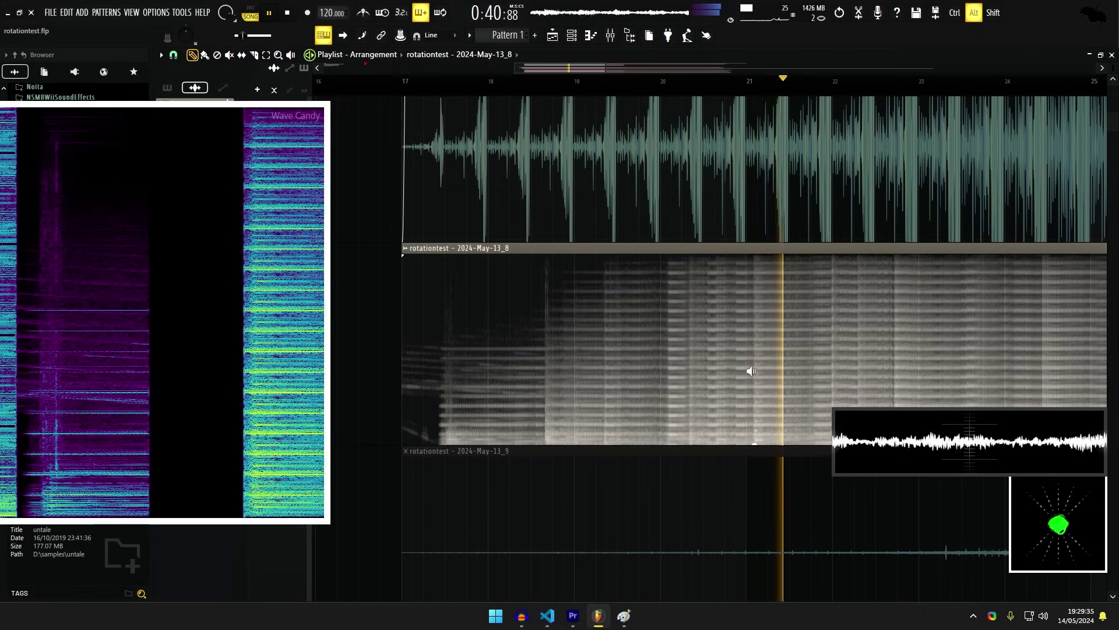
{"action": "key", "text": "ctrl+alt+c"}
Preview a short stretch of the rotationtest - 2024-May-13_7 clip for comparison and stop playback.
{"action": "scroll", "coordinate": [182, 461], "scroll_direction": "up", "scroll_amount": 2}
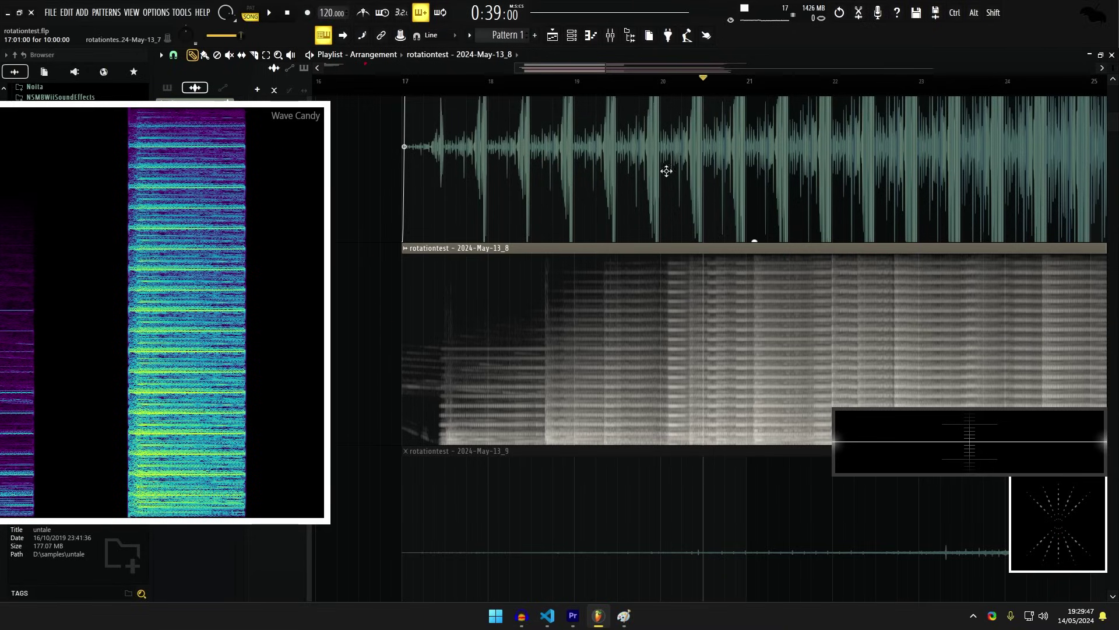
{"action": "left_click_drag", "start_coordinate": [657, 189], "coordinate": [541, 209]}
{"action": "key", "text": "space"}
{"action": "key", "text": "space"}
{"action": "left_click_drag", "start_coordinate": [450, 261], "coordinate": [528, 198]}
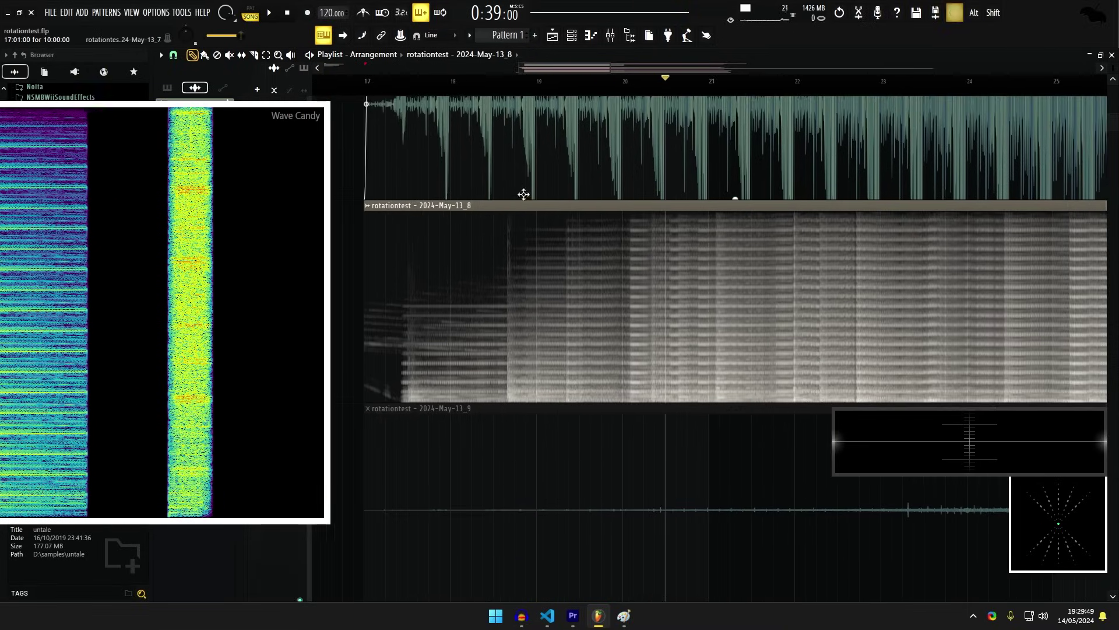
Compare the source clips near the top of the arrangement with the rotationtest clips down to rotationtest - 2024-May-13_10.
{"action": "scroll", "coordinate": [536, 228], "scroll_direction": "down", "scroll_amount": 2, "text": "ctrl"}
{"action": "scroll", "coordinate": [589, 291], "scroll_direction": "down", "scroll_amount": 1, "text": "ctrl"}
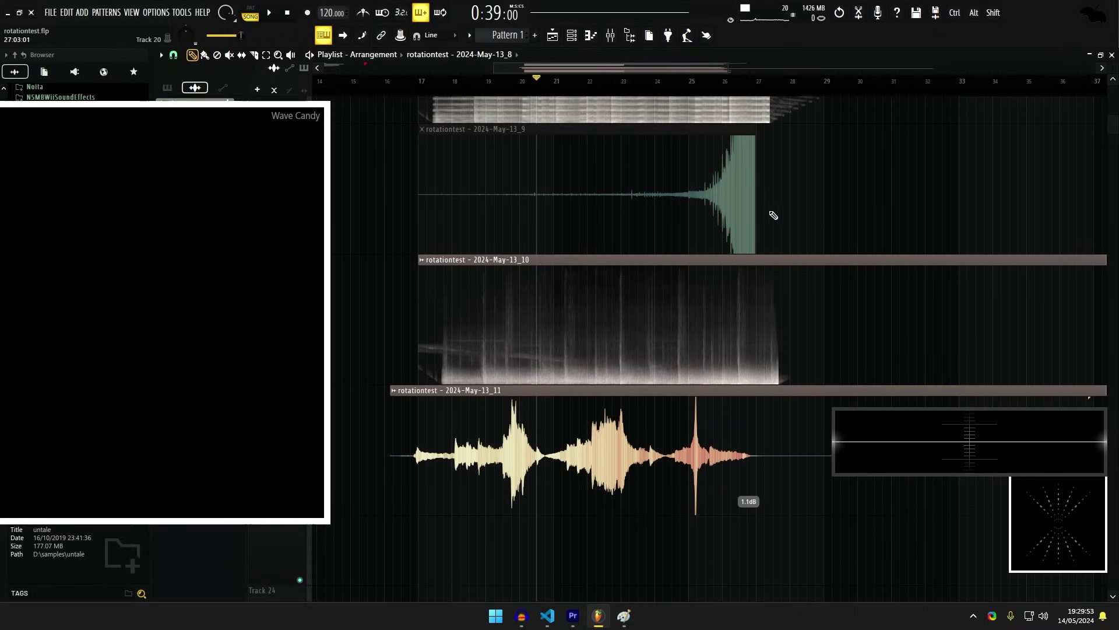
{"action": "scroll", "coordinate": [712, 257], "scroll_direction": "up", "scroll_amount": 6}
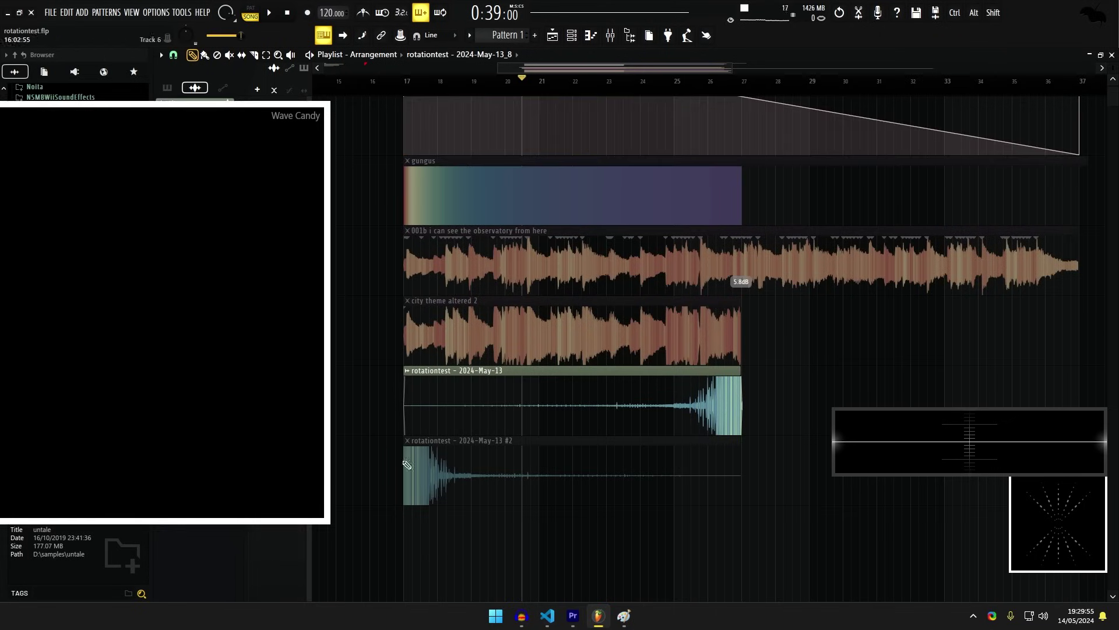
{"action": "scroll", "coordinate": [411, 424], "scroll_direction": "down", "scroll_amount": 2}
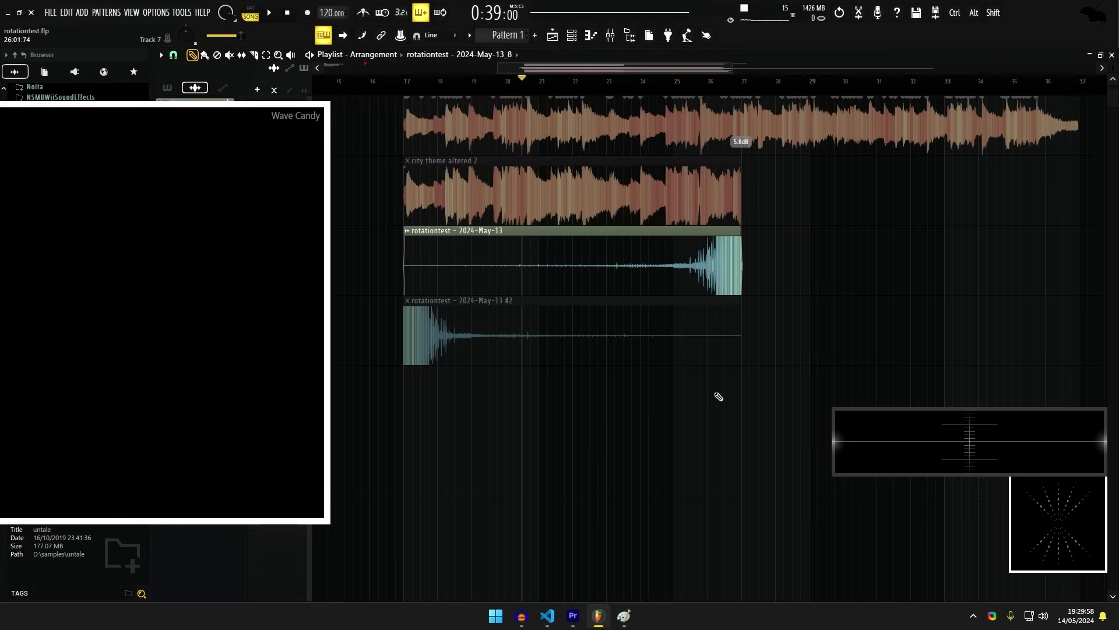
{"action": "scroll", "coordinate": [864, 298], "scroll_direction": "down", "scroll_amount": 3}
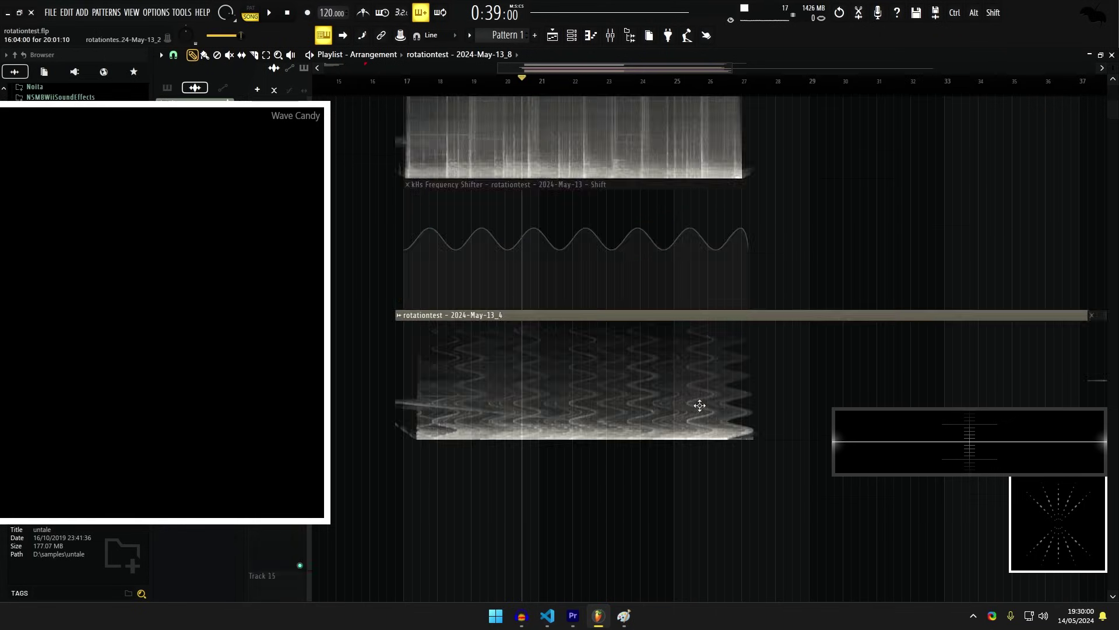
{"action": "scroll", "coordinate": [698, 404], "scroll_direction": "up", "scroll_amount": 2, "text": "alt"}
{"action": "scroll", "coordinate": [851, 330], "scroll_direction": "up", "scroll_amount": 2, "text": "ctrl"}
{"action": "scroll", "coordinate": [401, 347], "scroll_direction": "down", "scroll_amount": 2, "text": "ctrl"}
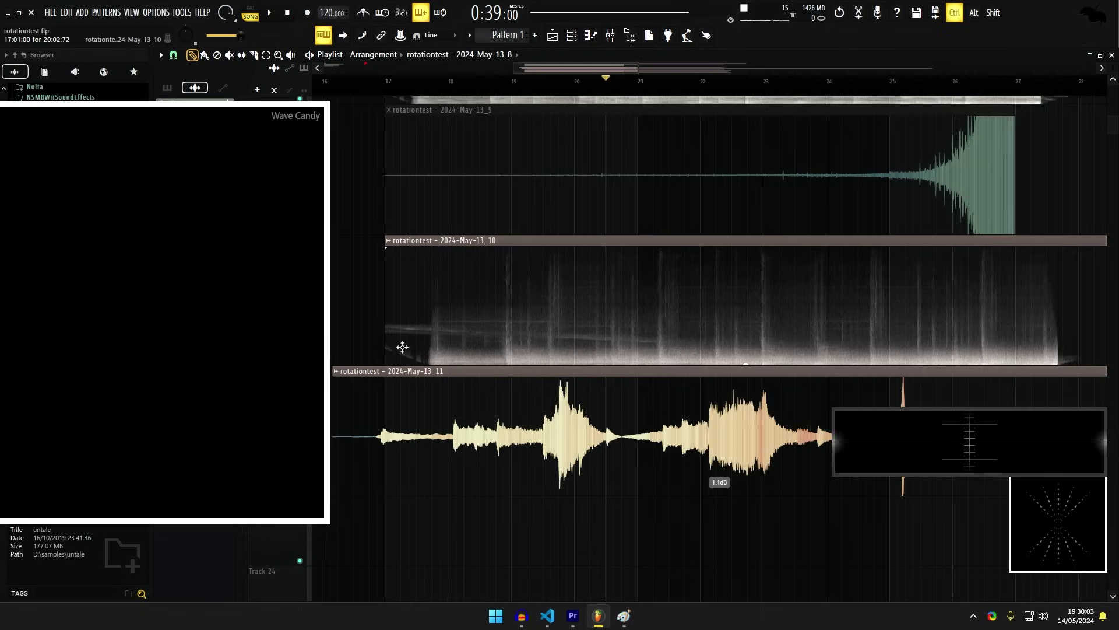
Listen to the rotationtest - 2024-May-13_10 clip with its gain raised to about 7.3 dB, and reset the gain.
{"action": "scroll", "coordinate": [408, 347], "scroll_direction": "up", "scroll_amount": 2, "text": "alt"}
{"action": "left_click", "coordinate": [425, 350]}
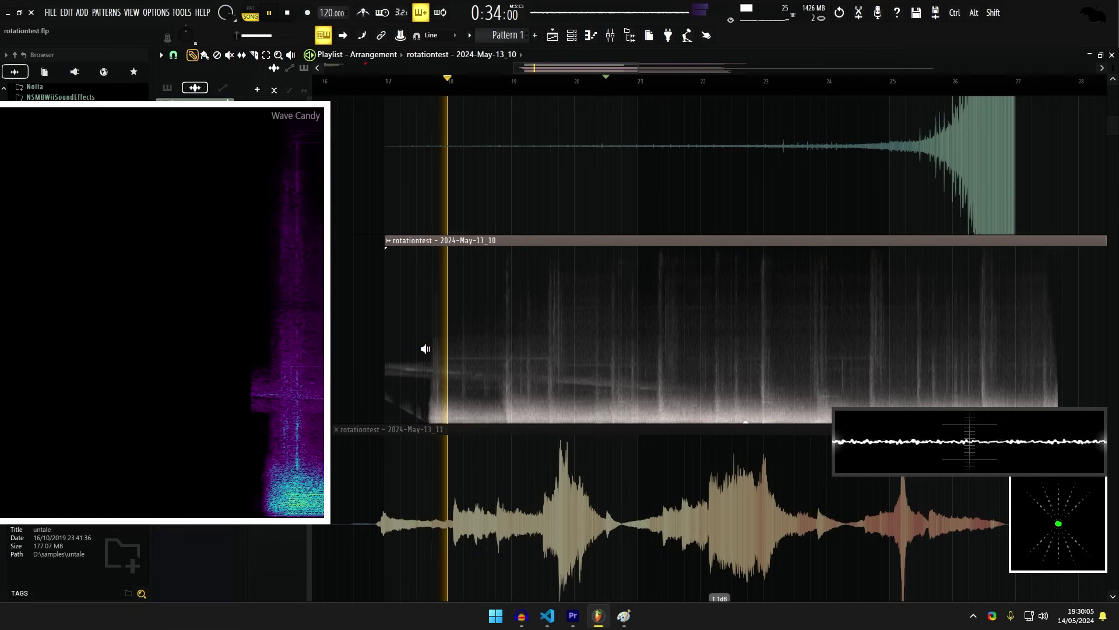
{"action": "left_click_drag", "start_coordinate": [746, 422], "coordinate": [746, 396]}
{"action": "right_click", "coordinate": [424, 379], "text": "alt"}
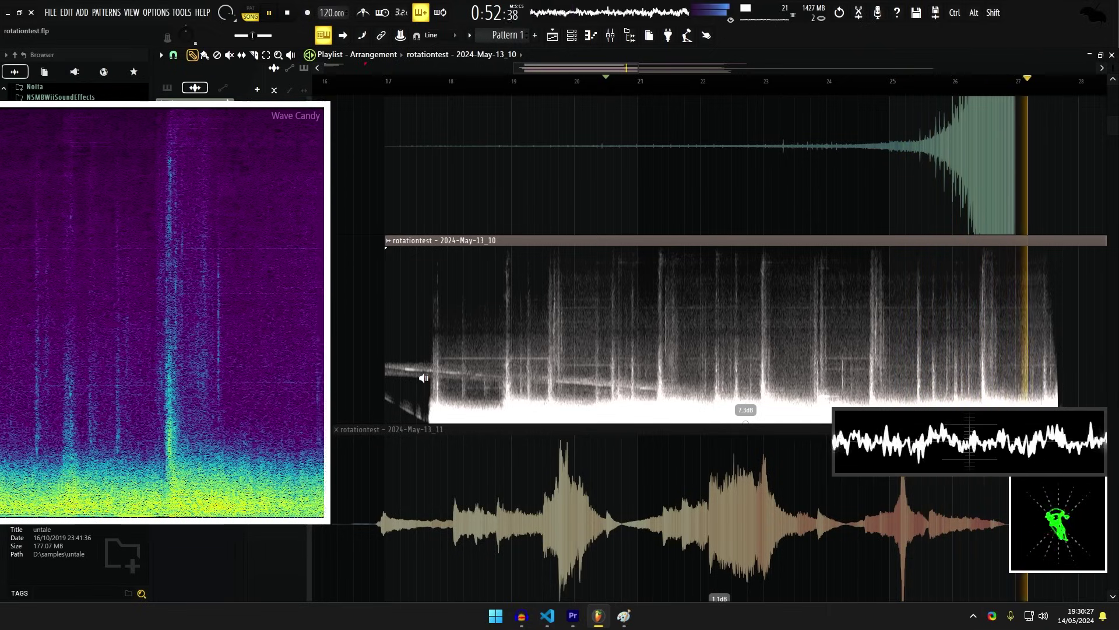
{"action": "key", "text": "space"}
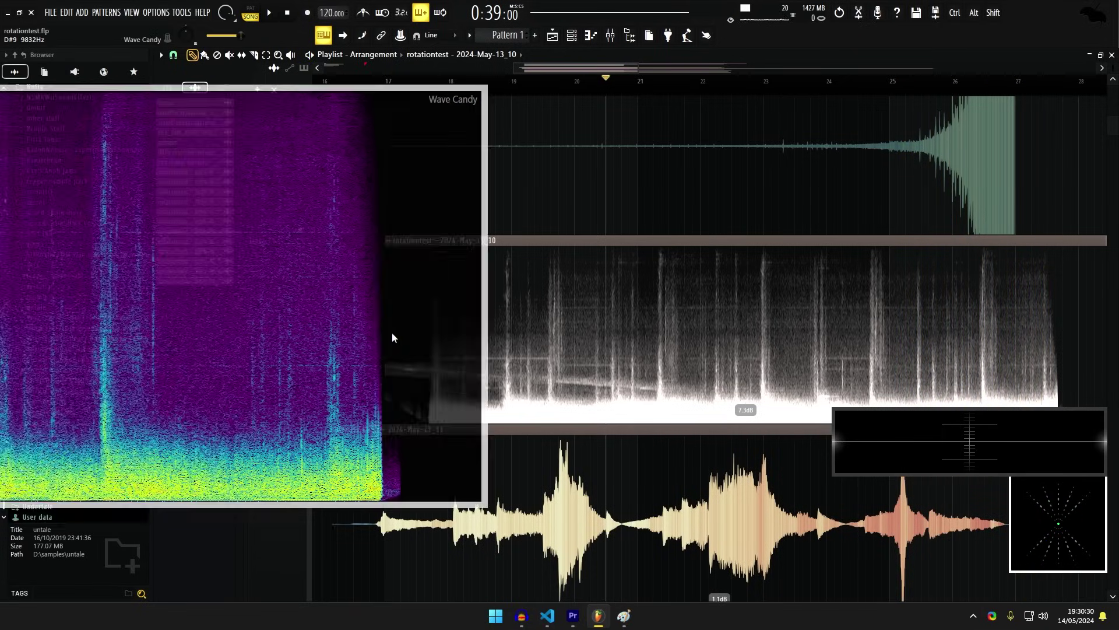
{"action": "scroll", "coordinate": [843, 275], "scroll_direction": "down", "scroll_amount": 2, "text": "ctrl"}
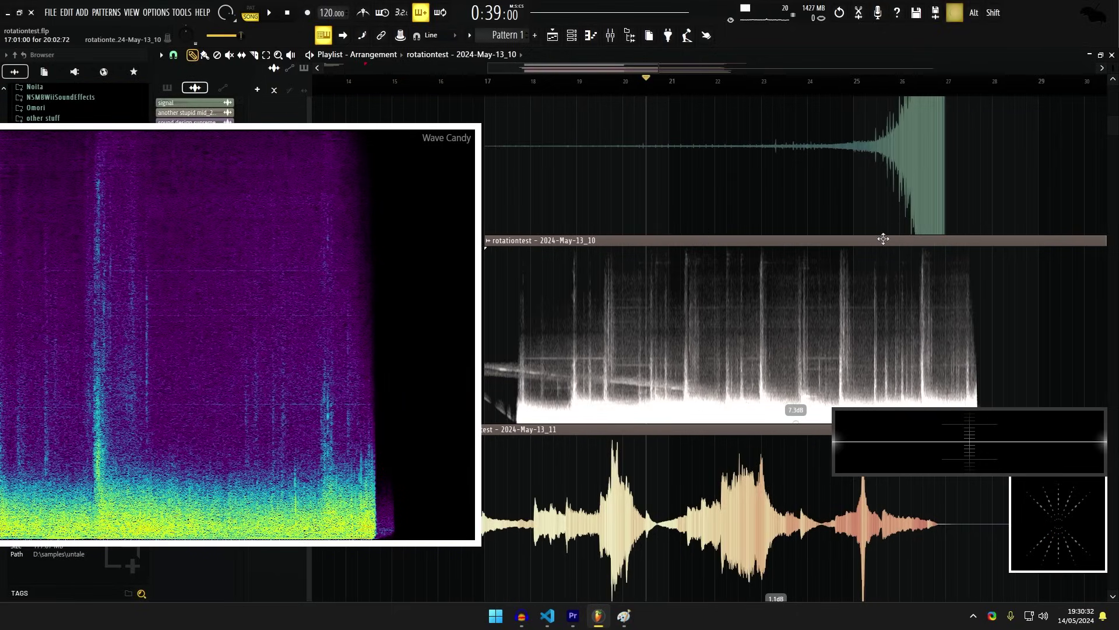
{"action": "scroll", "coordinate": [883, 238], "scroll_direction": "down", "scroll_amount": 3, "text": "ctrl"}
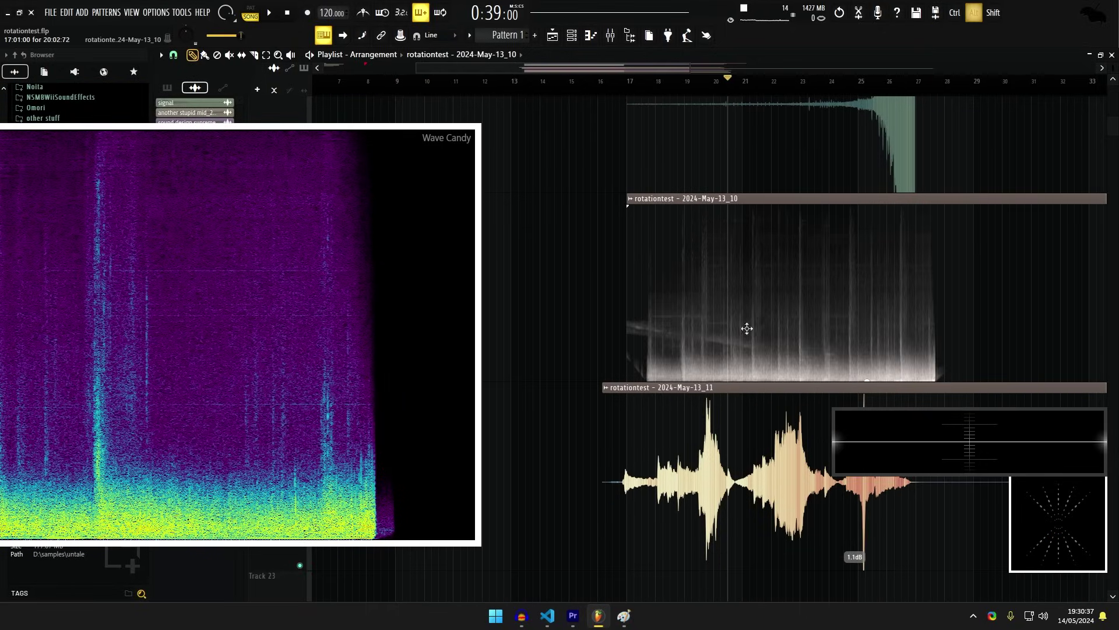
Examine the dense opening of the rotationtest - 2024-May-13 #2 clip's waveform up close.
{"action": "scroll", "coordinate": [730, 322], "scroll_direction": "up", "scroll_amount": 3}
{"action": "scroll", "coordinate": [607, 296], "scroll_direction": "up", "scroll_amount": 8, "text": "ctrl"}
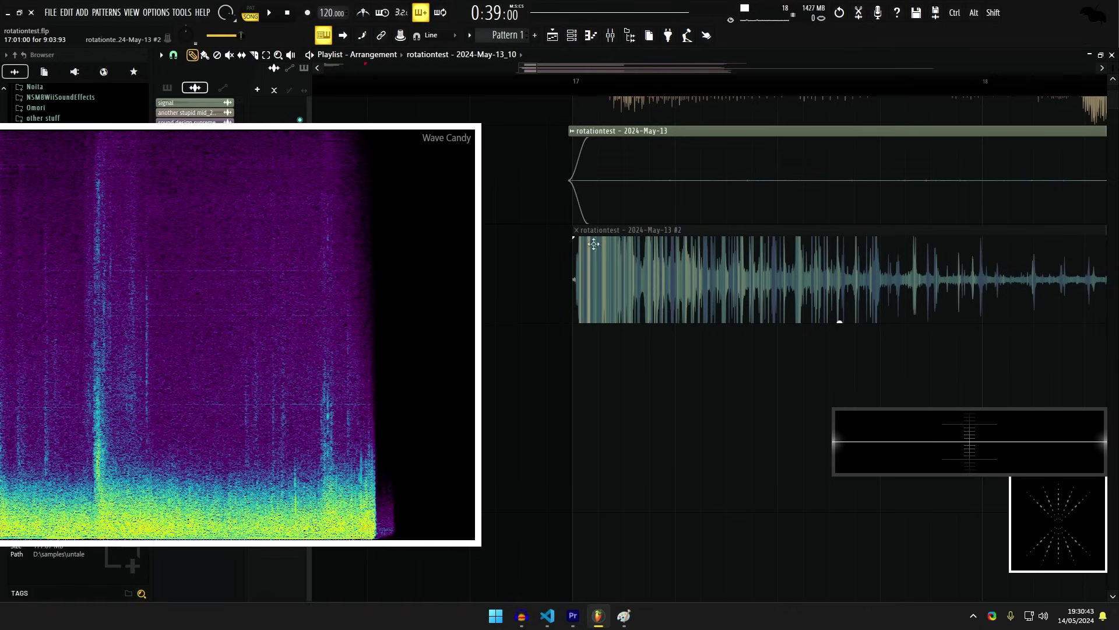
{"action": "scroll", "coordinate": [577, 295], "scroll_direction": "down", "scroll_amount": 1, "text": "ctrl"}
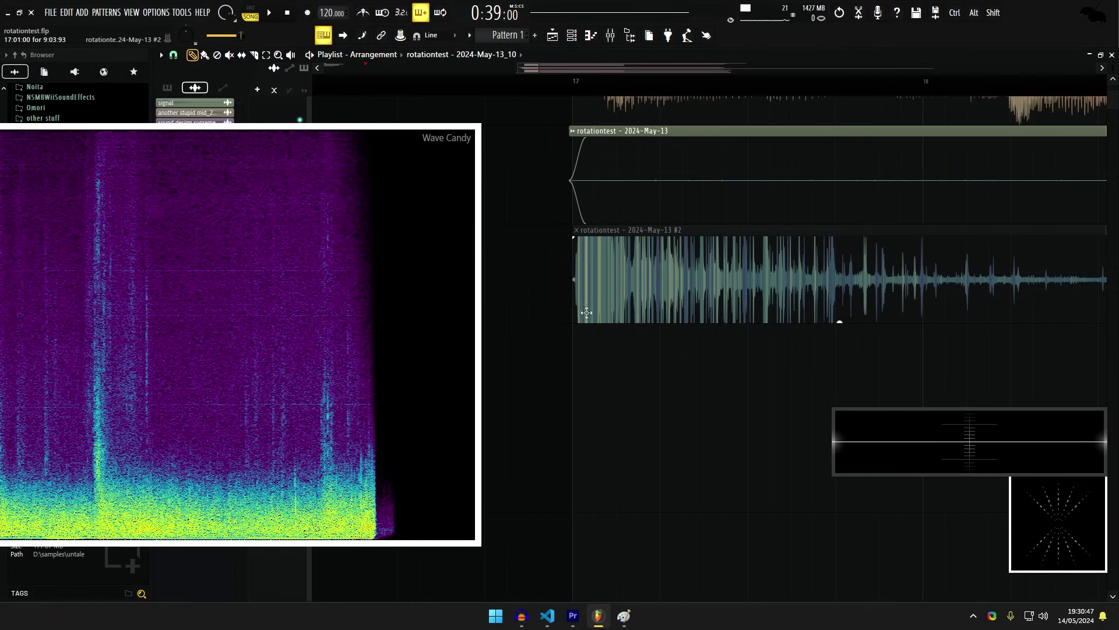
{"action": "scroll", "coordinate": [586, 269], "scroll_direction": "up", "scroll_amount": 3, "text": "ctrl"}
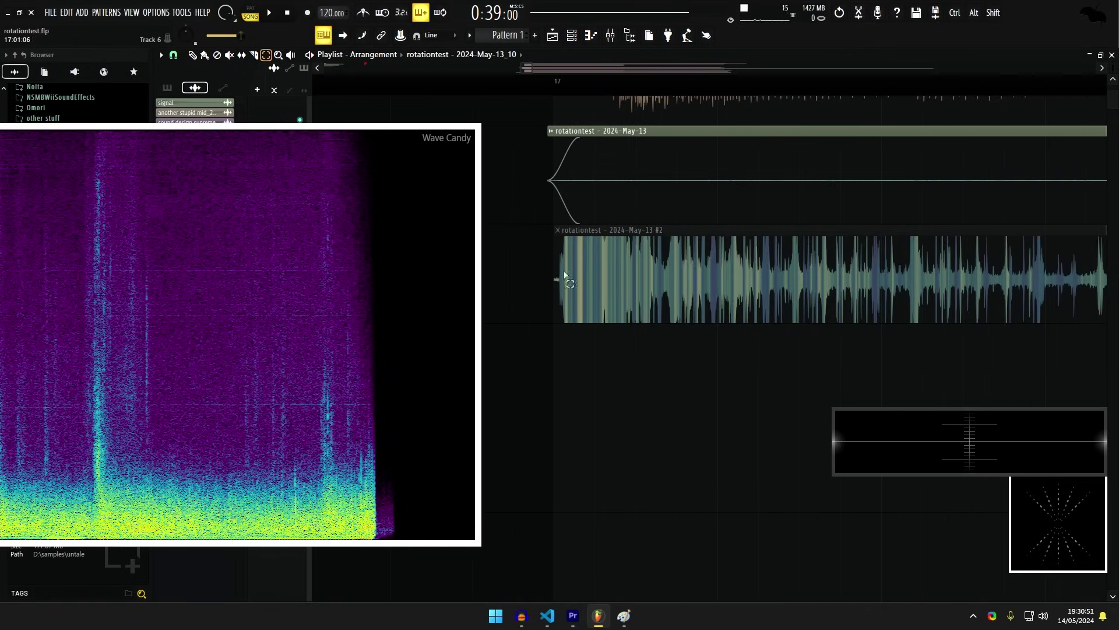
Sweep selections over the rotationtest - 2024-May-13 #2 clip's loud opening and quiet tail, and return to the Draw tool.
{"action": "left_click_drag", "start_coordinate": [564, 276], "coordinate": [629, 272]}
{"action": "scroll", "coordinate": [543, 294], "scroll_direction": "down", "scroll_amount": 6, "text": "ctrl"}
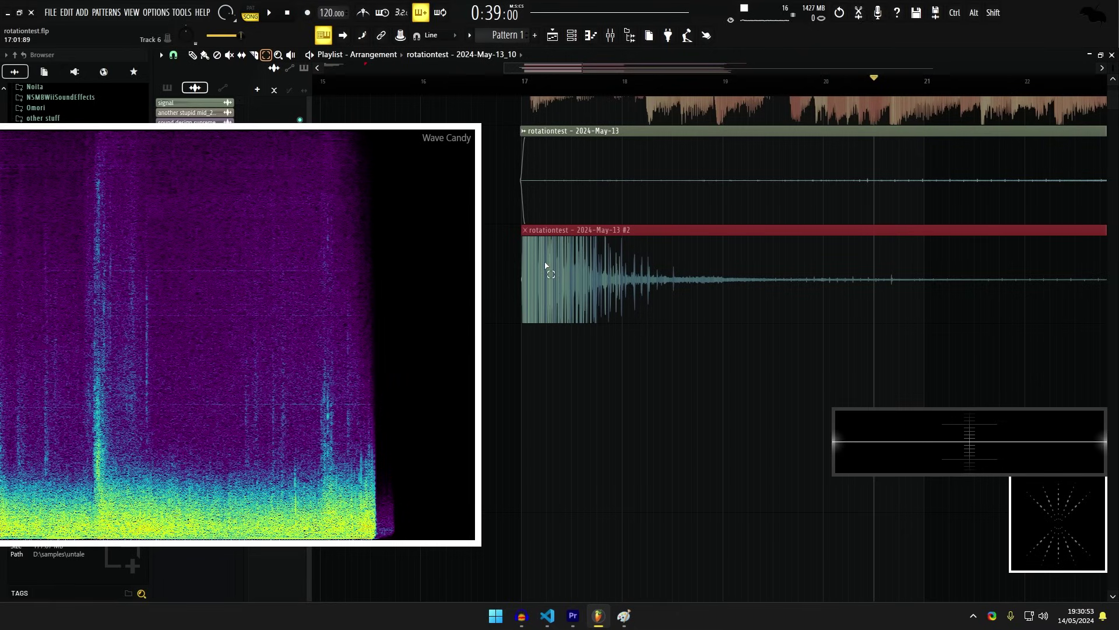
{"action": "scroll", "coordinate": [608, 274], "scroll_direction": "down", "scroll_amount": 3, "text": "ctrl"}
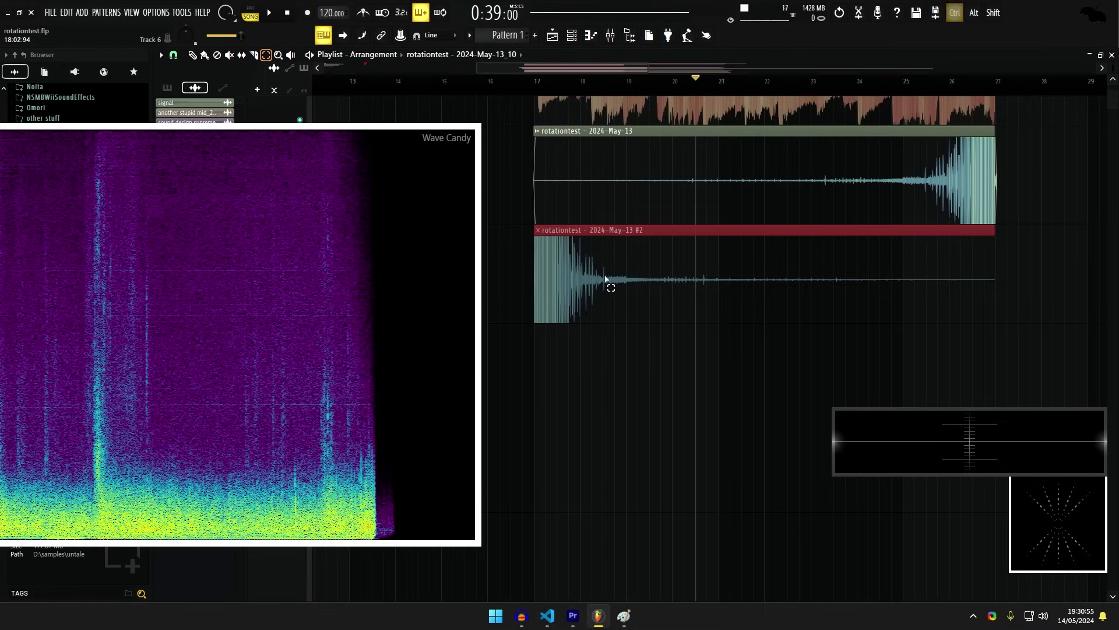
{"action": "left_click_drag", "start_coordinate": [598, 279], "coordinate": [996, 284]}
{"action": "left_click", "coordinate": [192, 55]}
Inspect the start of the rotationtest - 2024-May-13 #2 clip once more and switch to the 90° rotation sketch in Paint.
{"action": "scroll", "coordinate": [534, 304], "scroll_direction": "up", "scroll_amount": 8, "text": "ctrl"}
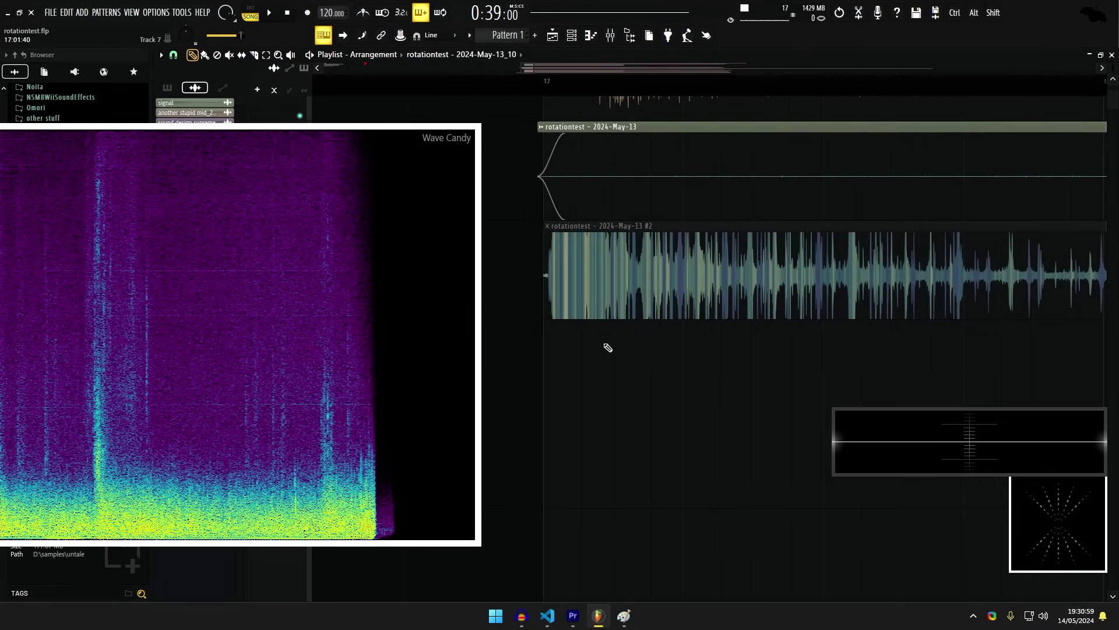
{"action": "scroll", "coordinate": [545, 268], "scroll_direction": "down", "scroll_amount": 3, "text": "ctrl"}
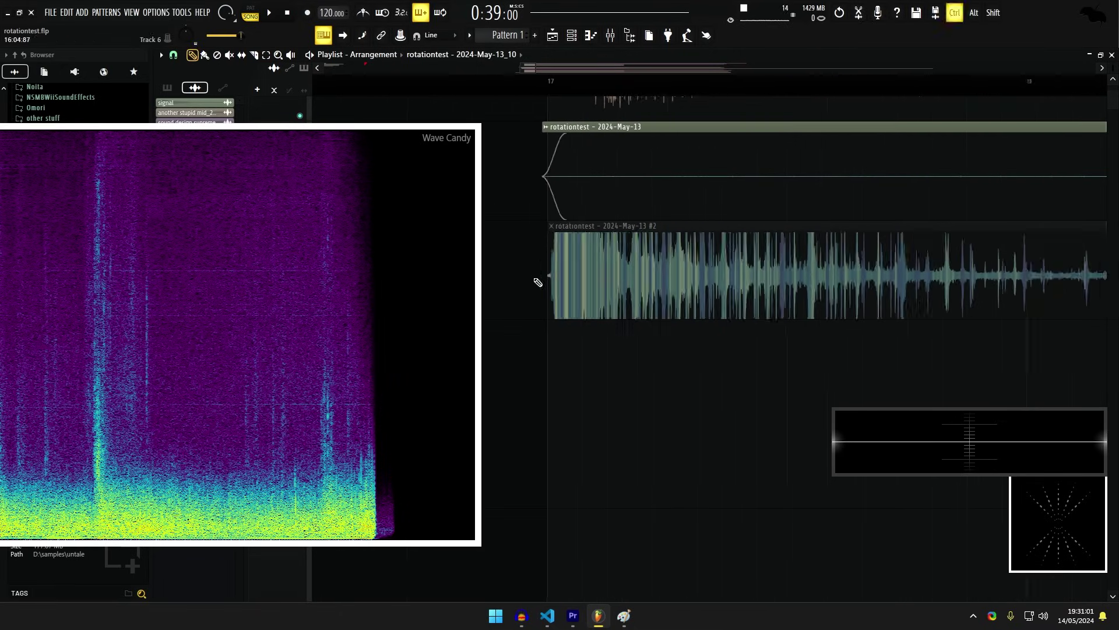
{"action": "scroll", "coordinate": [540, 288], "scroll_direction": "down", "scroll_amount": 1}
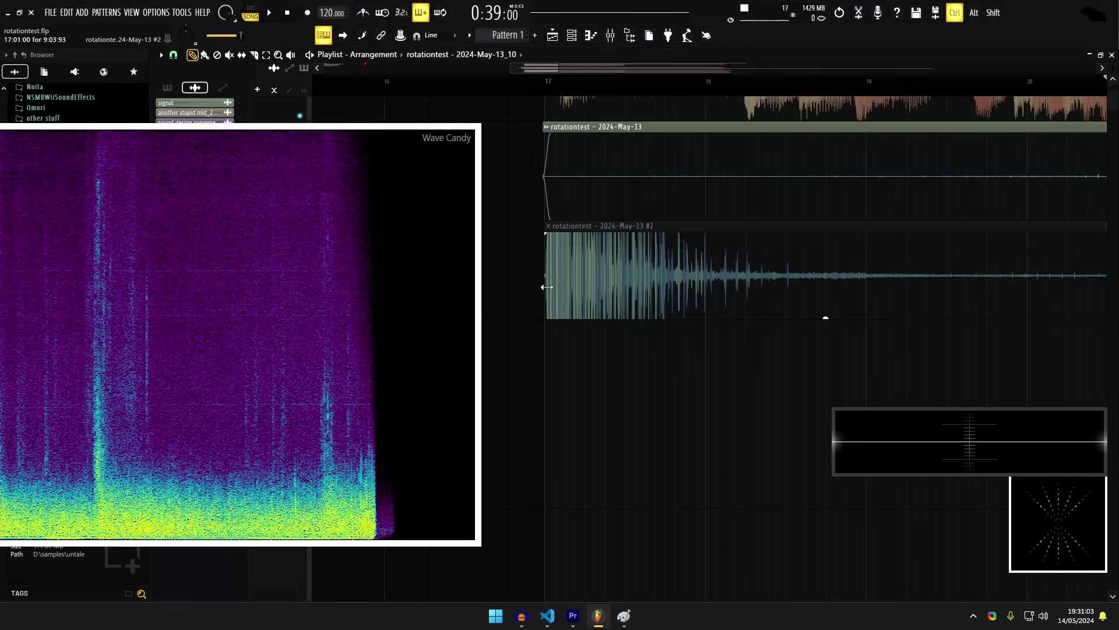
{"action": "left_click", "coordinate": [625, 617]}
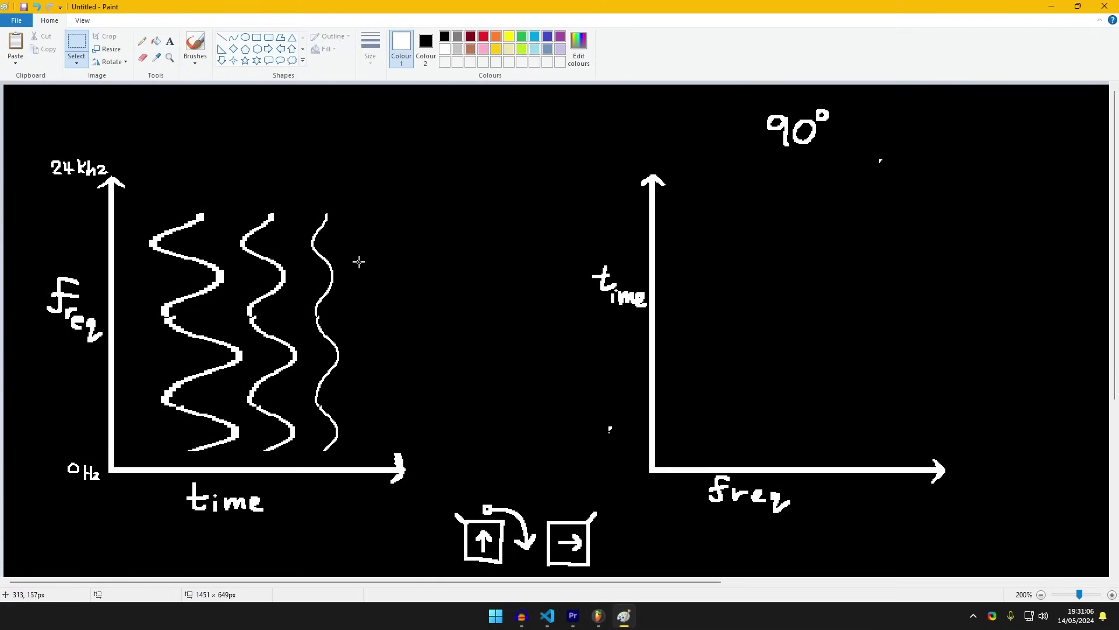
Clear the wavy lines from the frequency-time graph and smear a short mark across it into a horizontal band.
{"action": "key", "text": "Delete"}
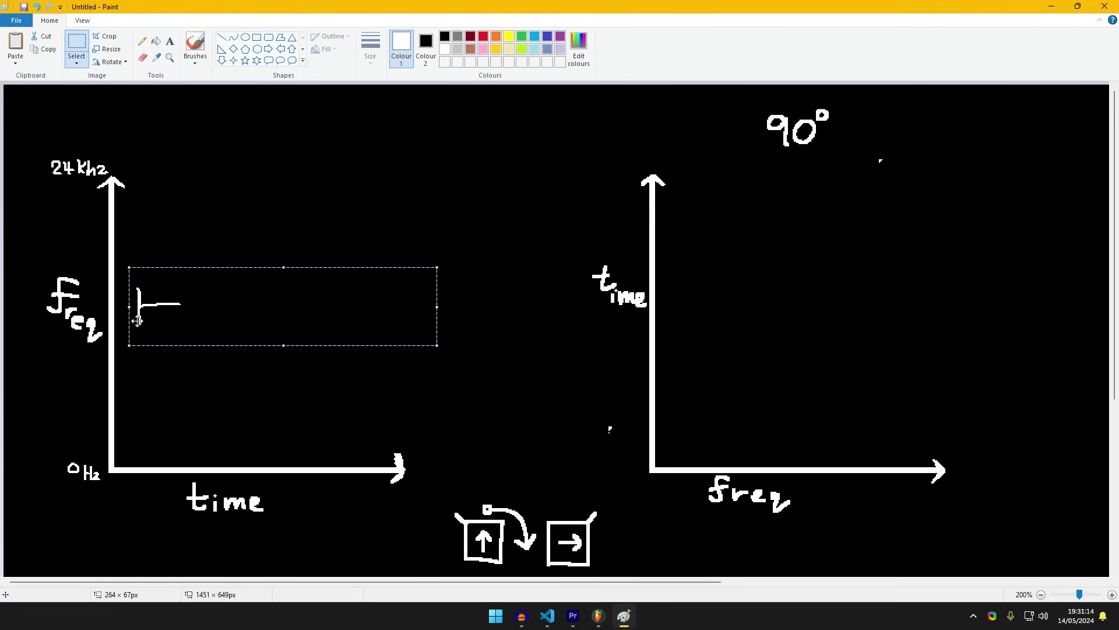
{"action": "left_click_drag", "start_coordinate": [141, 320], "coordinate": [413, 322]}
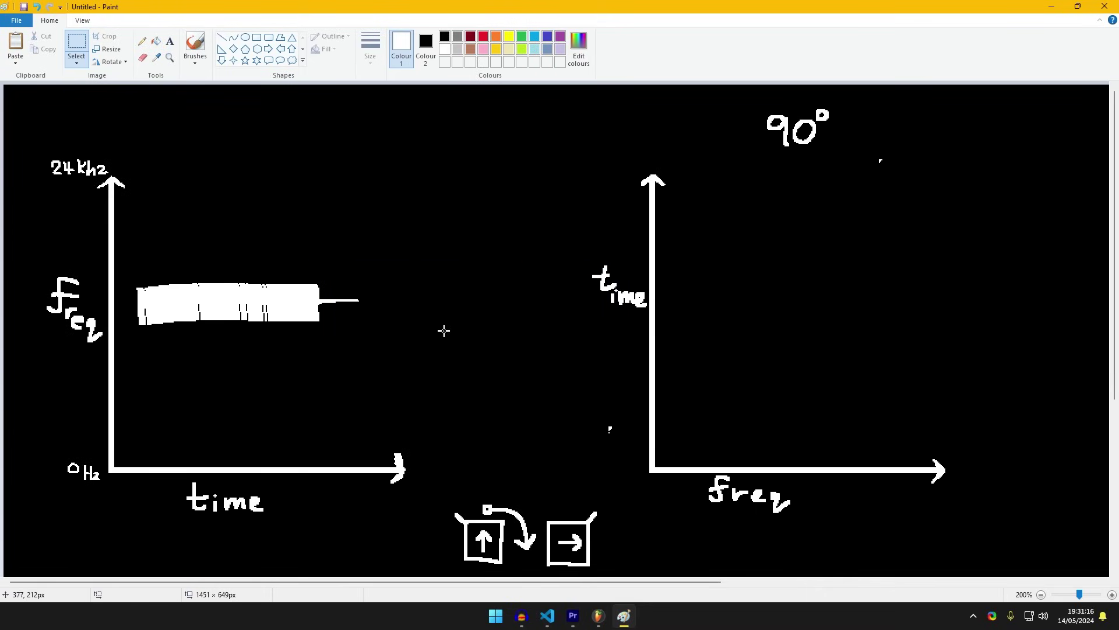
Sketch the band as a vertical block on the 90° graph and move the block onto the frequency-time graph.
{"action": "left_click_drag", "start_coordinate": [736, 328], "coordinate": [879, 445]}
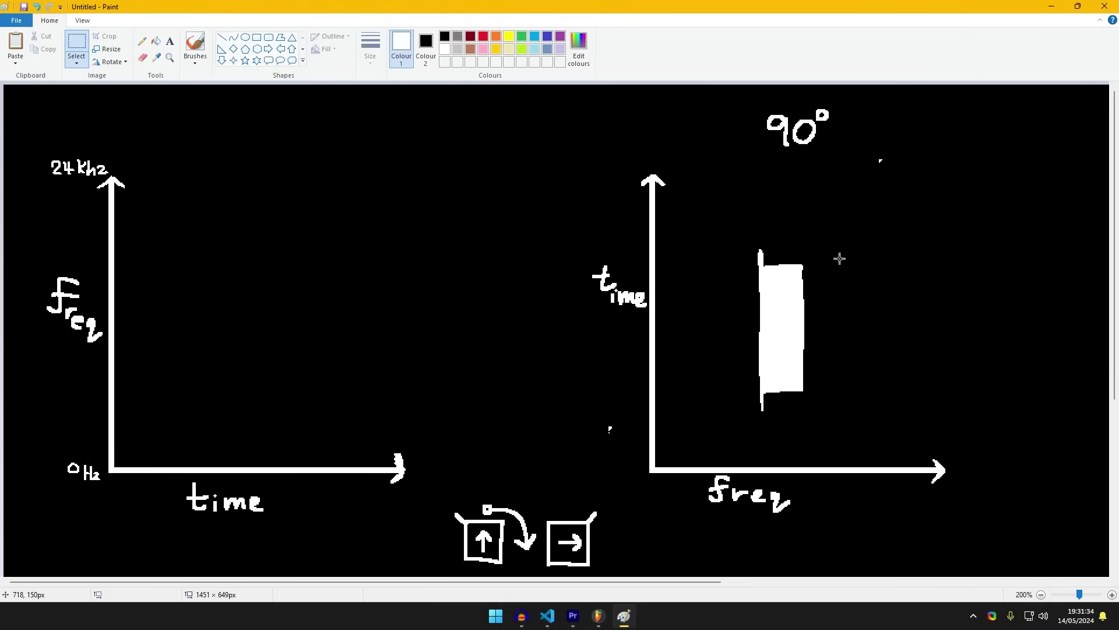
{"action": "left_click_drag", "start_coordinate": [554, 353], "coordinate": [249, 360]}
{"action": "left_click", "coordinate": [418, 347]}
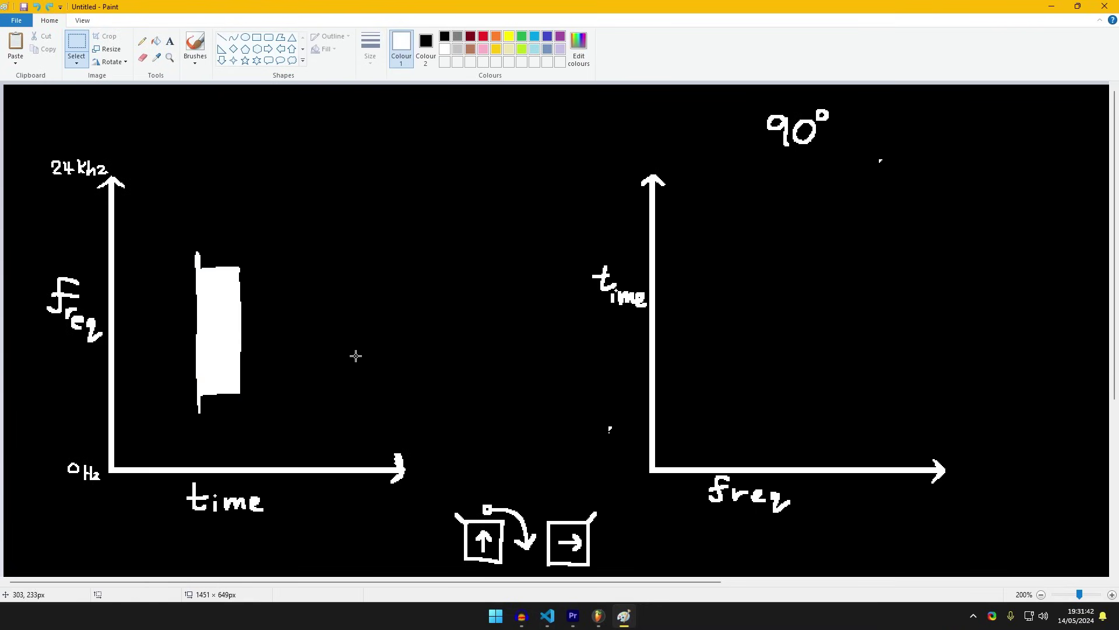
Switch to FL Studio and bring the rotationtest - 2024-May-13_10 and 2024-May-13_11 clips into close view in the playlist.
{"action": "left_click", "coordinate": [599, 617]}
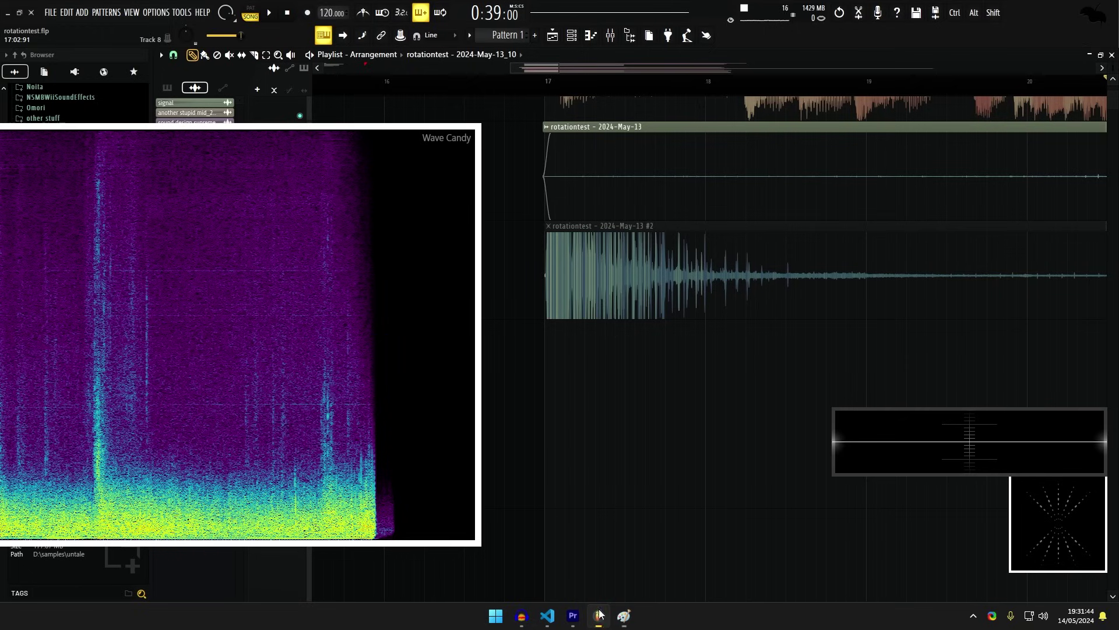
{"action": "scroll", "coordinate": [497, 472], "scroll_direction": "up", "scroll_amount": 1, "text": "ctrl"}
{"action": "key", "text": "ctrl+alt+shift+c"}
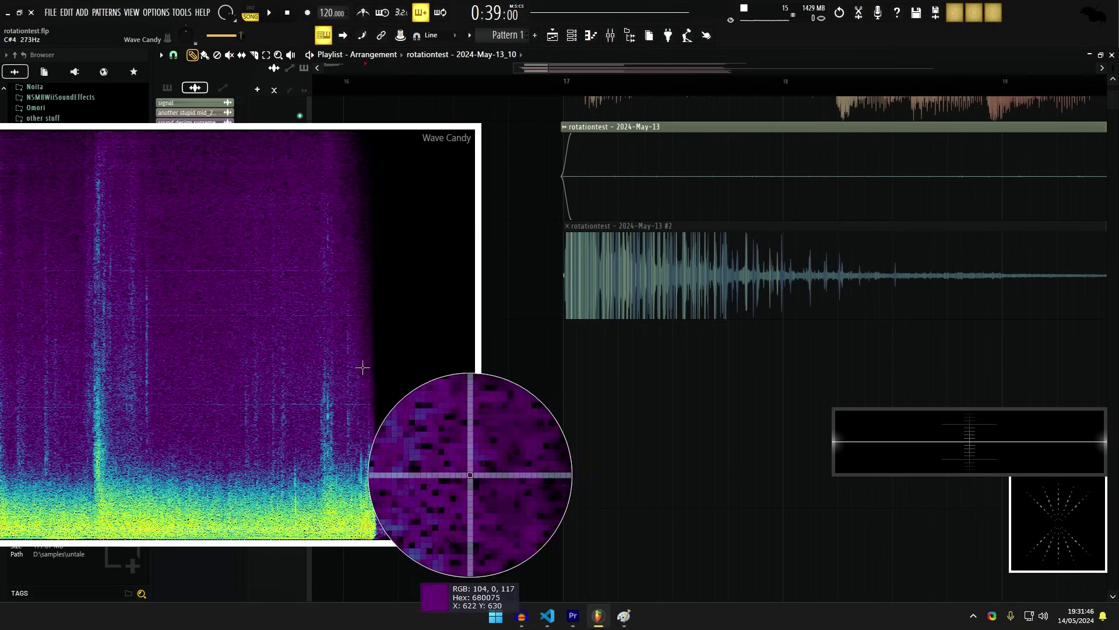
{"action": "key", "text": "Escape"}
{"action": "scroll", "coordinate": [572, 357], "scroll_direction": "down", "scroll_amount": 2, "text": "ctrl"}
{"action": "scroll", "coordinate": [599, 319], "scroll_direction": "down", "scroll_amount": 3, "text": "alt"}
{"action": "scroll", "coordinate": [599, 318], "scroll_direction": "down", "scroll_amount": 1, "text": "ctrl"}
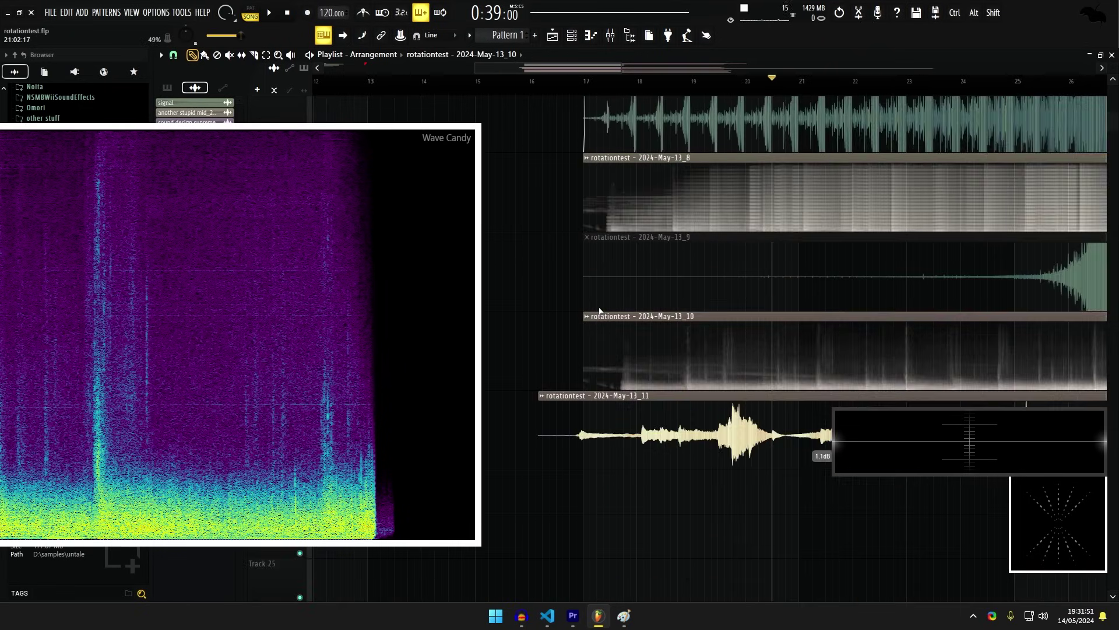
{"action": "scroll", "coordinate": [600, 312], "scroll_direction": "down", "scroll_amount": 3}
Listen to the rotationtest - 2024-May-13_10 clip, soloing its track, and stop playback.
{"action": "key", "text": "space"}
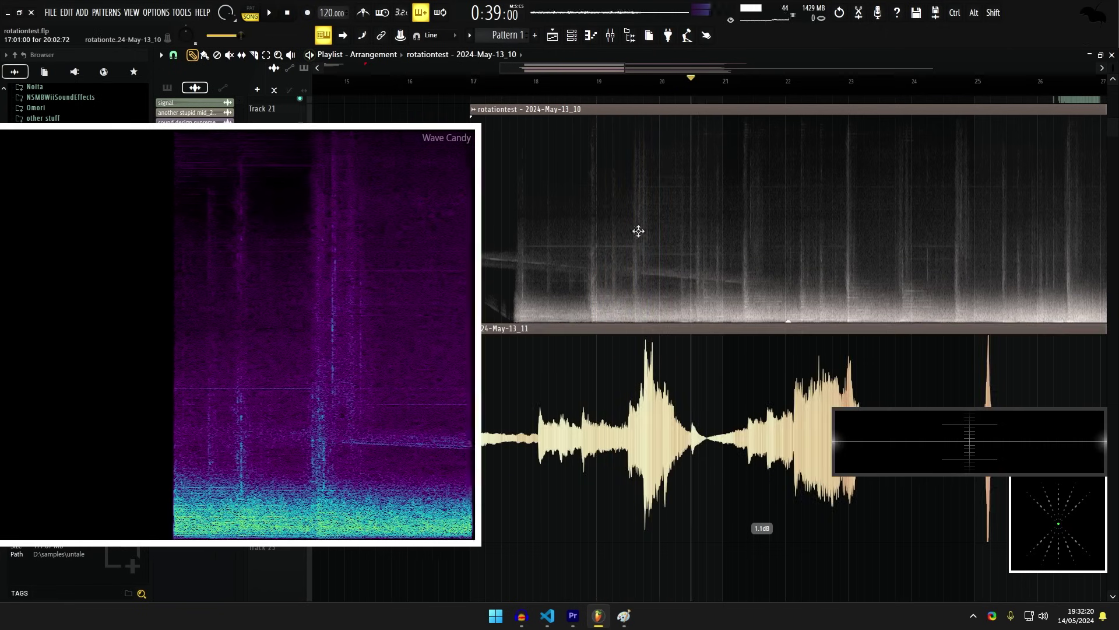
{"action": "key", "text": "space"}
{"action": "scroll", "coordinate": [694, 248], "scroll_direction": "down", "scroll_amount": 2, "text": "alt"}
{"action": "right_click", "coordinate": [700, 242], "text": "alt"}
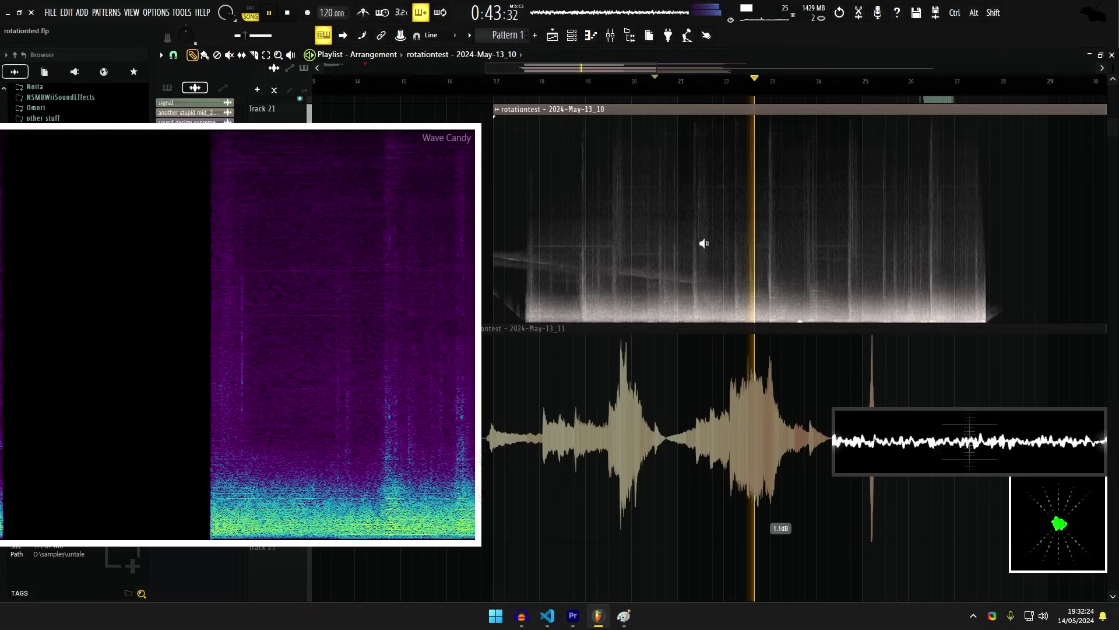
{"action": "key", "text": "space"}
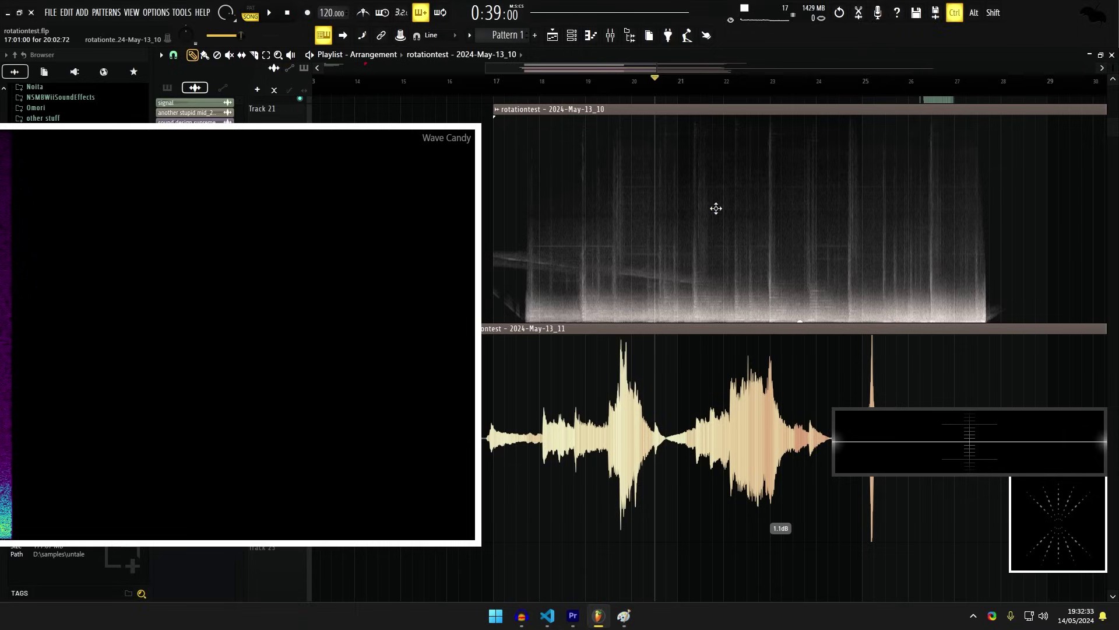
Return to the Paint sketch and delete the short mark from the frequency-time graph.
{"action": "scroll", "coordinate": [715, 208], "scroll_direction": "down", "scroll_amount": 2}
{"action": "left_click_drag", "start_coordinate": [710, 197], "coordinate": [716, 256]}
{"action": "scroll", "coordinate": [670, 260], "scroll_direction": "down", "scroll_amount": 2}
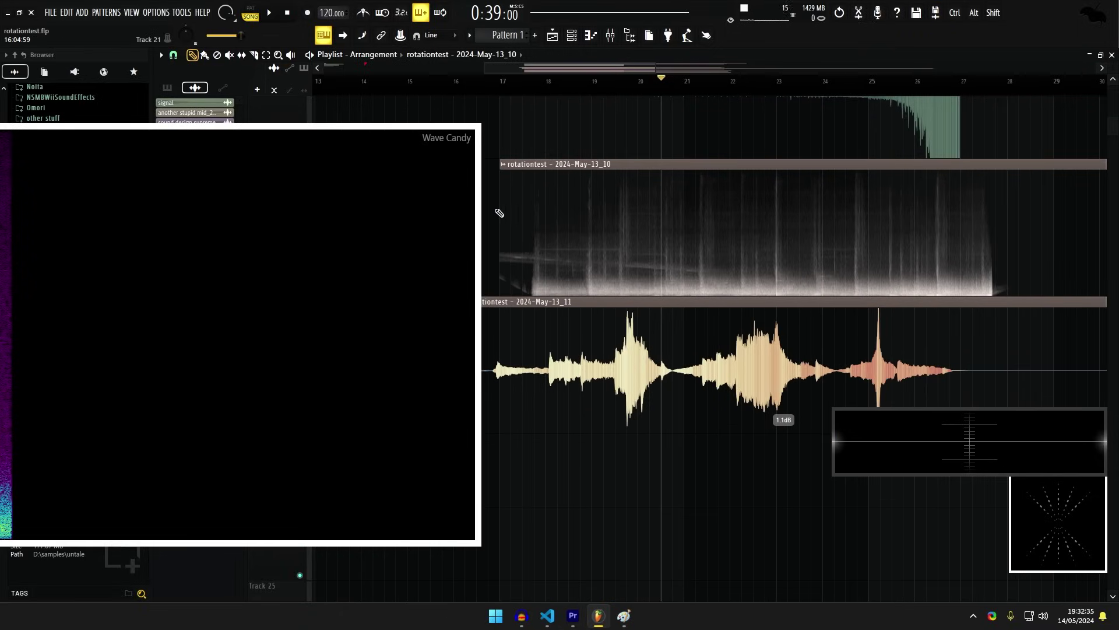
{"action": "left_click_drag", "start_coordinate": [506, 207], "coordinate": [531, 205]}
{"action": "scroll", "coordinate": [530, 205], "scroll_direction": "down", "scroll_amount": 2}
{"action": "left_click_drag", "start_coordinate": [406, 245], "coordinate": [225, 214]}
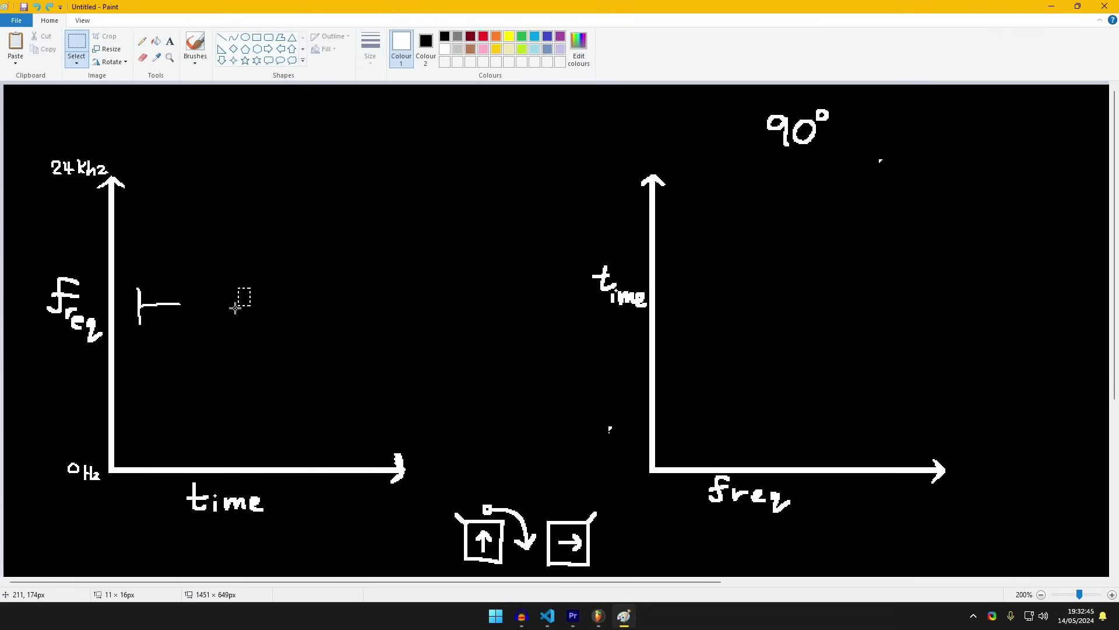
{"action": "key", "text": "Delete"}
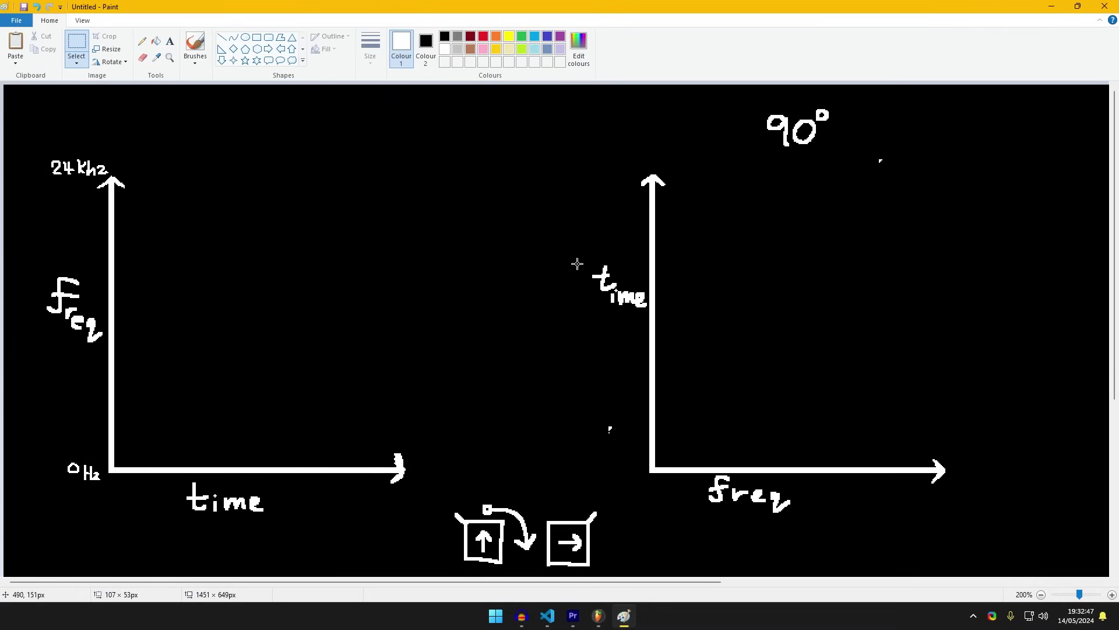
Pencil a flat line across the 90° graph, undo it, and redraw it as a curve with a sharp dip.
{"action": "left_click_drag", "start_coordinate": [585, 239], "coordinate": [650, 323]}
{"action": "left_click_drag", "start_coordinate": [805, 475], "coordinate": [685, 529]}
{"action": "left_click", "coordinate": [528, 404]}
{"action": "left_click", "coordinate": [143, 42]}
{"action": "left_click_drag", "start_coordinate": [659, 322], "coordinate": [1004, 322]}
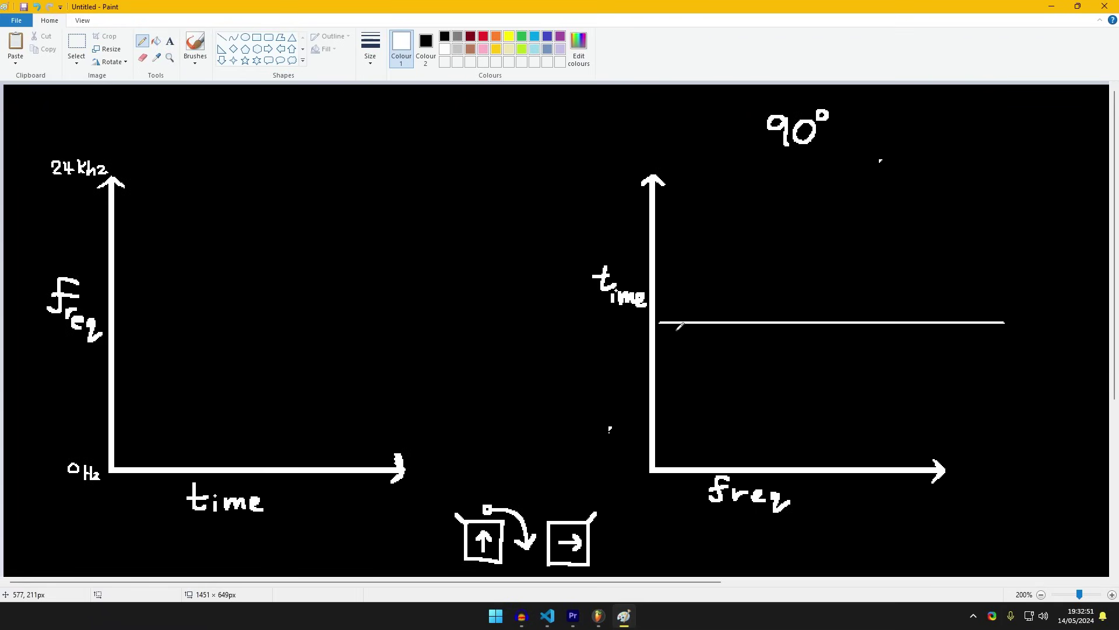
{"action": "key", "text": "ctrl+z"}
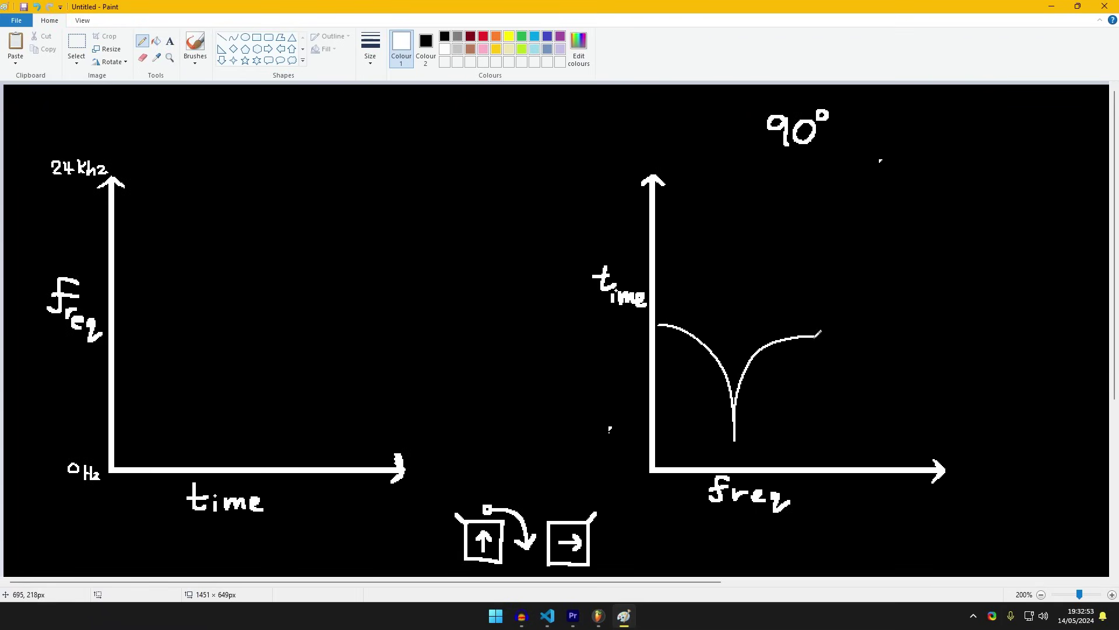
Move the dipping curve onto the frequency-time graph and extend it in pencil with a sharp upward peak.
{"action": "left_click", "coordinate": [68, 44]}
{"action": "left_click_drag", "start_coordinate": [952, 225], "coordinate": [655, 452]}
{"action": "left_click_drag", "start_coordinate": [782, 406], "coordinate": [238, 414]}
{"action": "left_click", "coordinate": [86, 259]}
{"action": "left_click", "coordinate": [142, 41]}
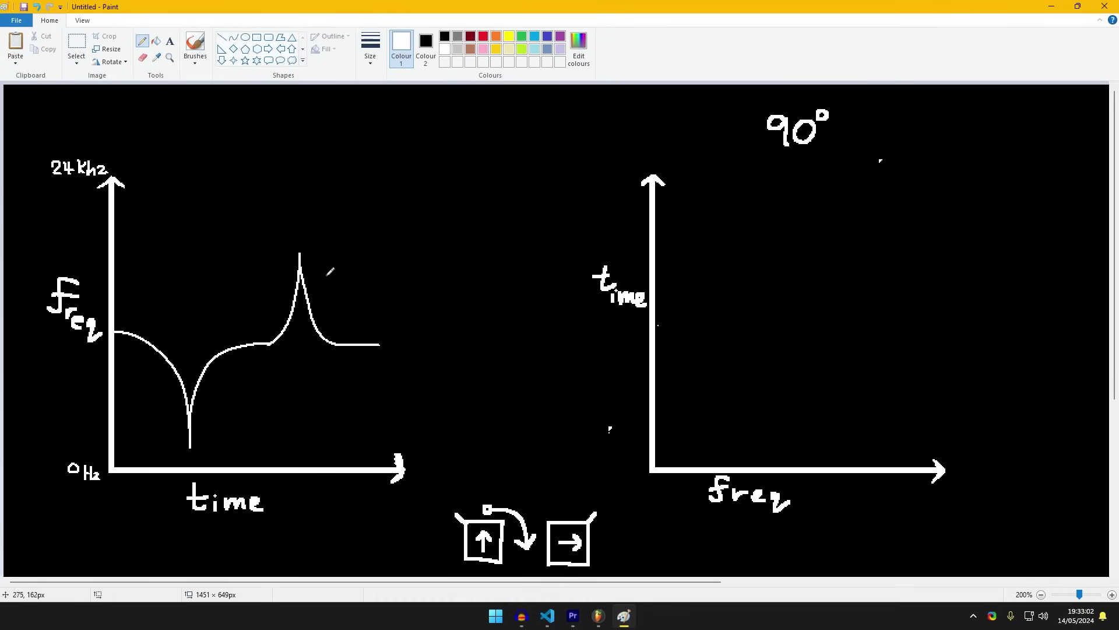
Undo the last three changes to the curve sketch and switch back to FL Studio.
{"action": "key", "text": "ctrl+z"}
{"action": "key", "text": "ctrl+z"}
{"action": "key", "text": "ctrl+z"}
{"action": "left_click", "coordinate": [597, 616]}
Examine the Fruity parametric EQ 2 bands on the rotationtest - 2024-May-13 mixer track and close the plugin.
{"action": "scroll", "coordinate": [532, 415], "scroll_direction": "up", "scroll_amount": 1, "text": "ctrl"}
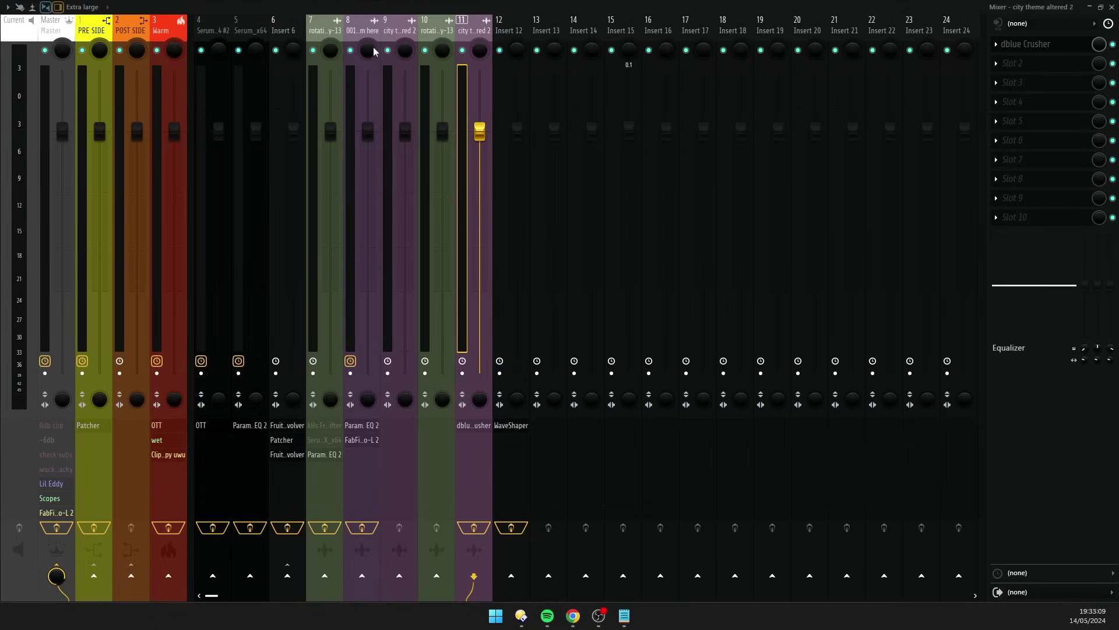
{"action": "left_click", "coordinate": [369, 50]}
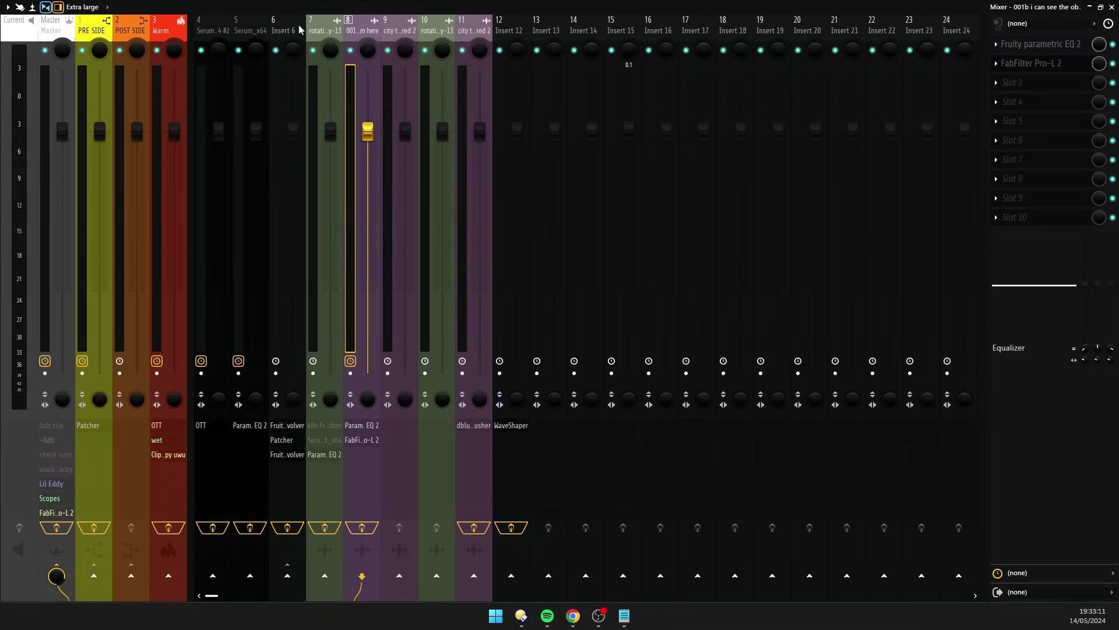
{"action": "left_click", "coordinate": [339, 35]}
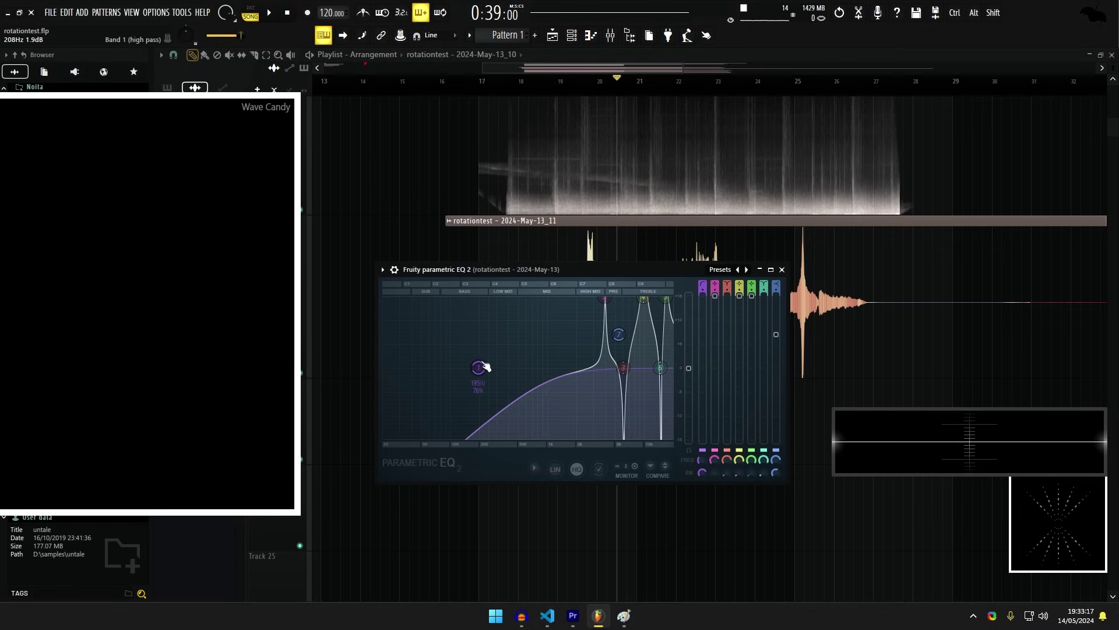
{"action": "left_click_drag", "start_coordinate": [482, 372], "coordinate": [476, 378]}
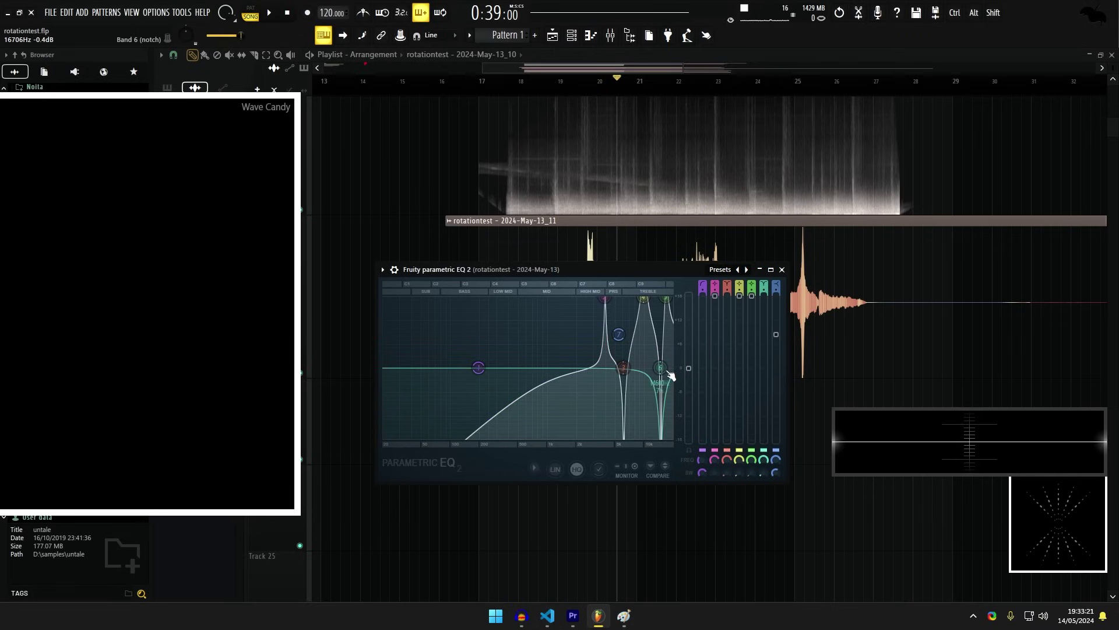
{"action": "key", "text": "Escape"}
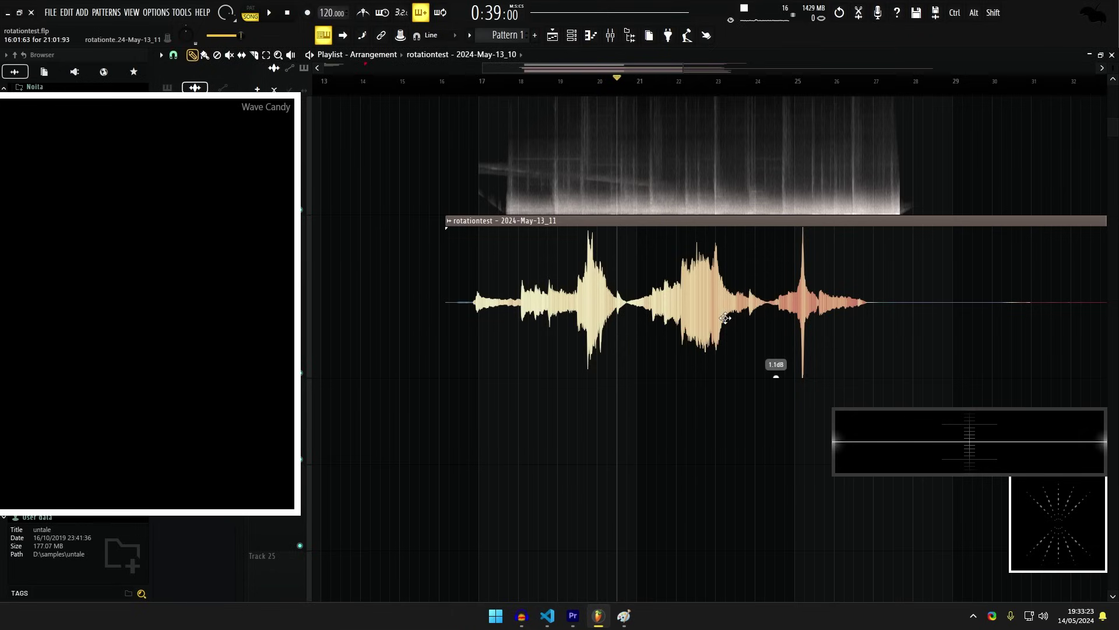
Reopen the Fruity parametric EQ 2 and place its window below the rotationtest - 2024-May-13_11 waveform.
{"action": "scroll", "coordinate": [725, 318], "scroll_direction": "up", "scroll_amount": 4}
{"action": "scroll", "coordinate": [779, 317], "scroll_direction": "down", "scroll_amount": 1}
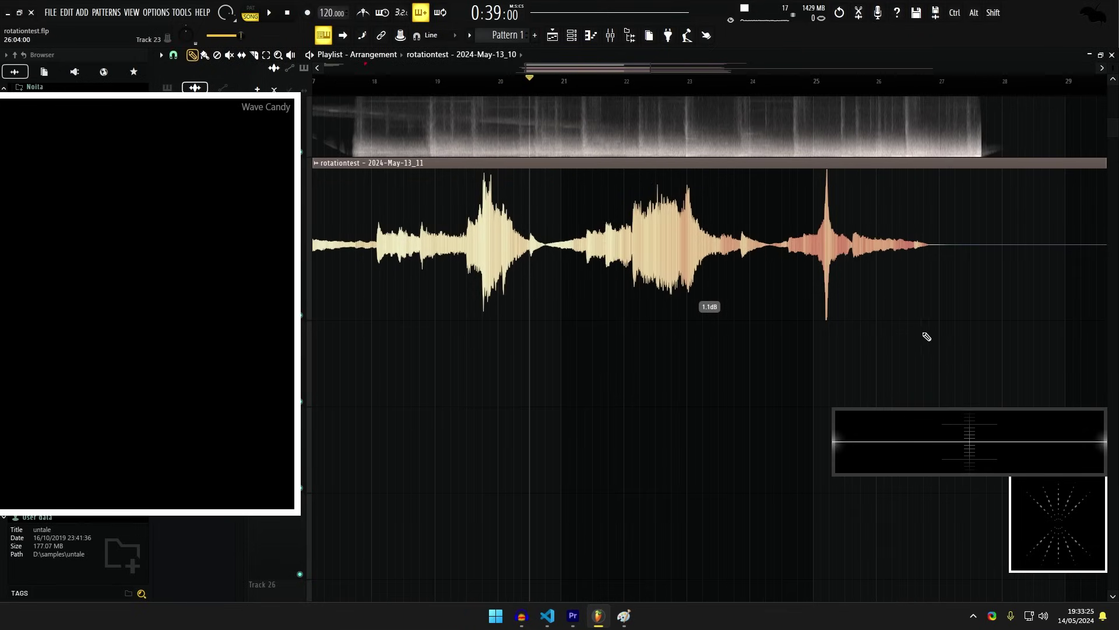
{"action": "left_click_drag", "start_coordinate": [920, 333], "coordinate": [775, 305]}
{"action": "scroll", "coordinate": [872, 276], "scroll_direction": "up", "scroll_amount": 1}
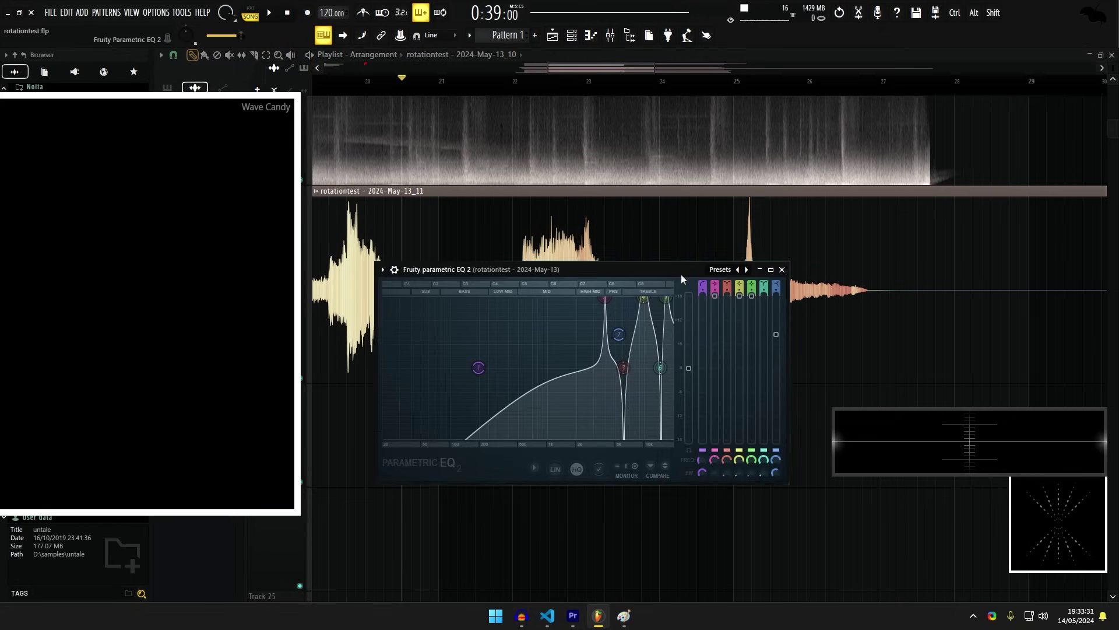
{"action": "left_click_drag", "start_coordinate": [681, 272], "coordinate": [665, 380]}
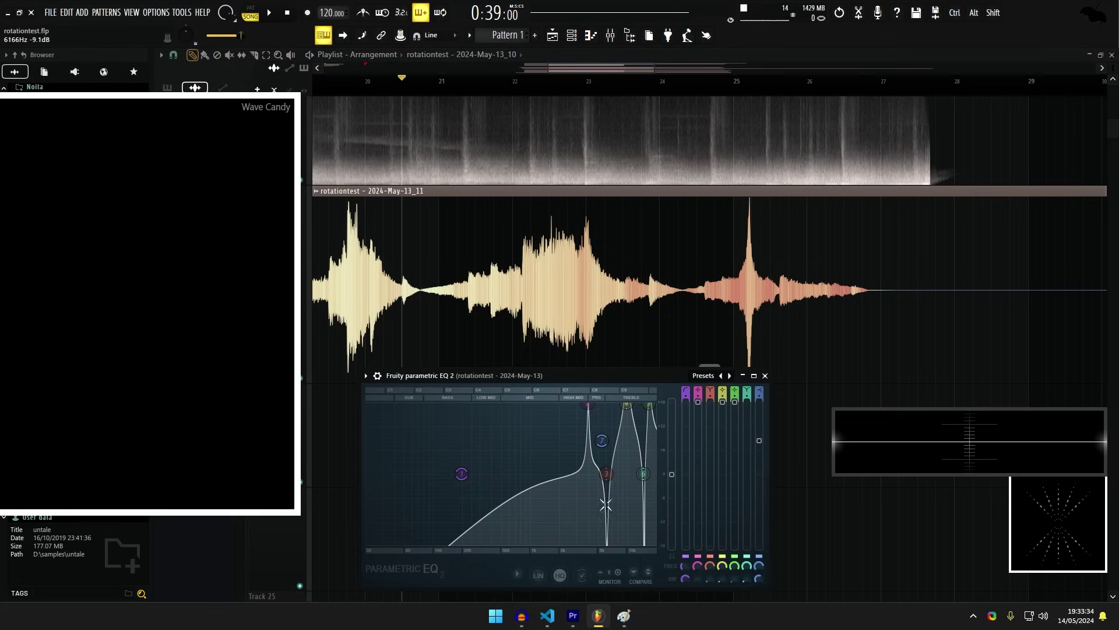
Compare the swells and dips of the rotationtest - 2024-May-13_11 waveform with the EQ curve, and close the EQ.
{"action": "scroll", "coordinate": [683, 291], "scroll_direction": "up", "scroll_amount": 2}
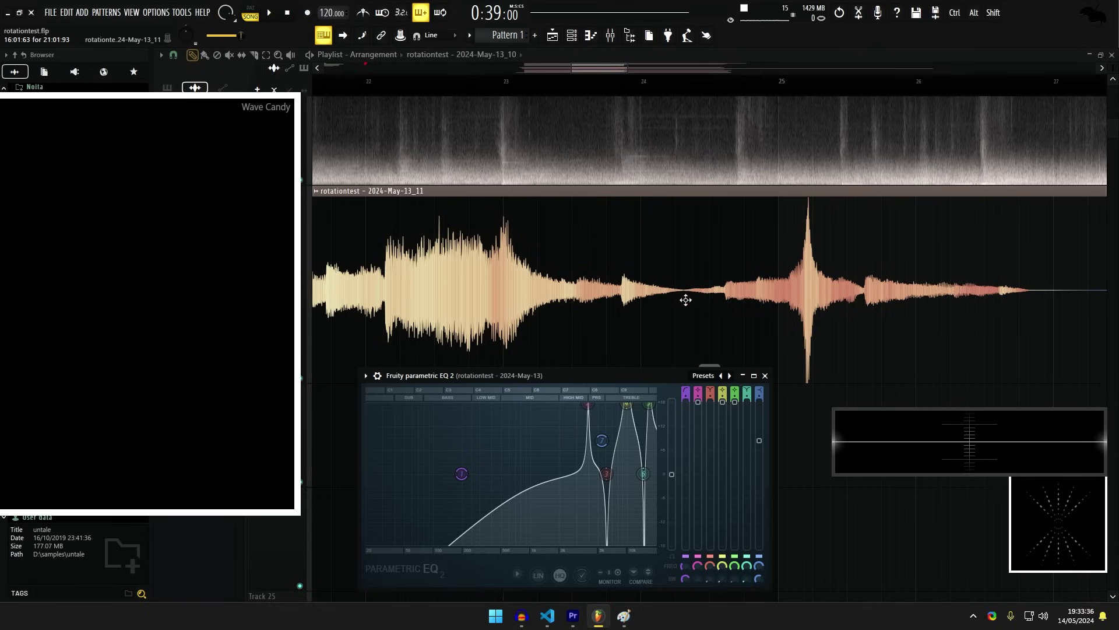
{"action": "scroll", "coordinate": [686, 294], "scroll_direction": "down", "scroll_amount": 2}
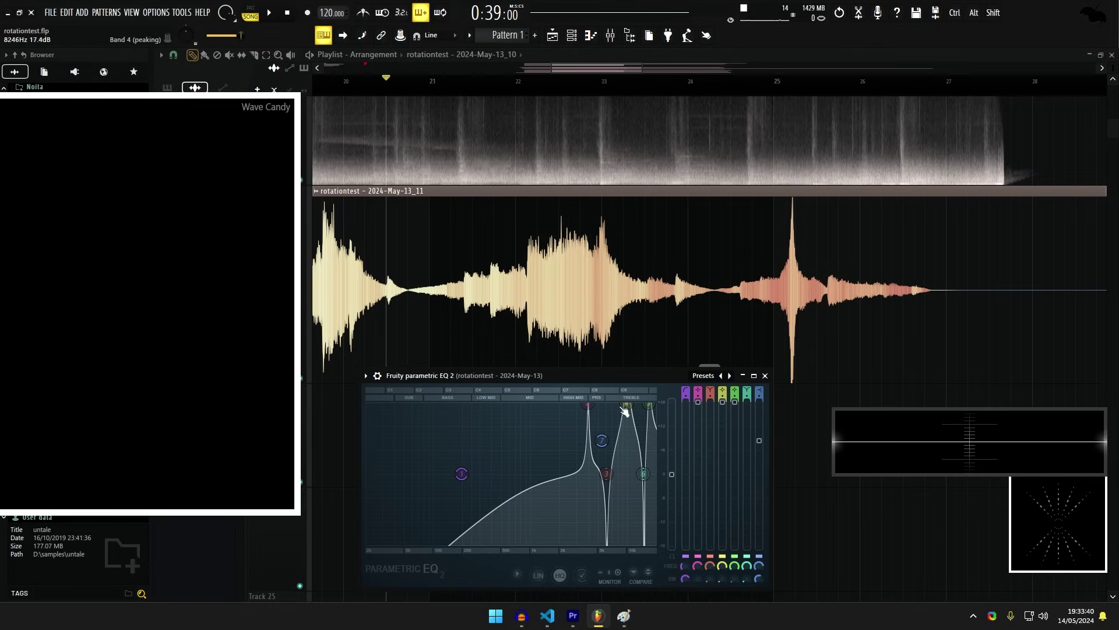
{"action": "scroll", "coordinate": [608, 303], "scroll_direction": "up", "scroll_amount": 3}
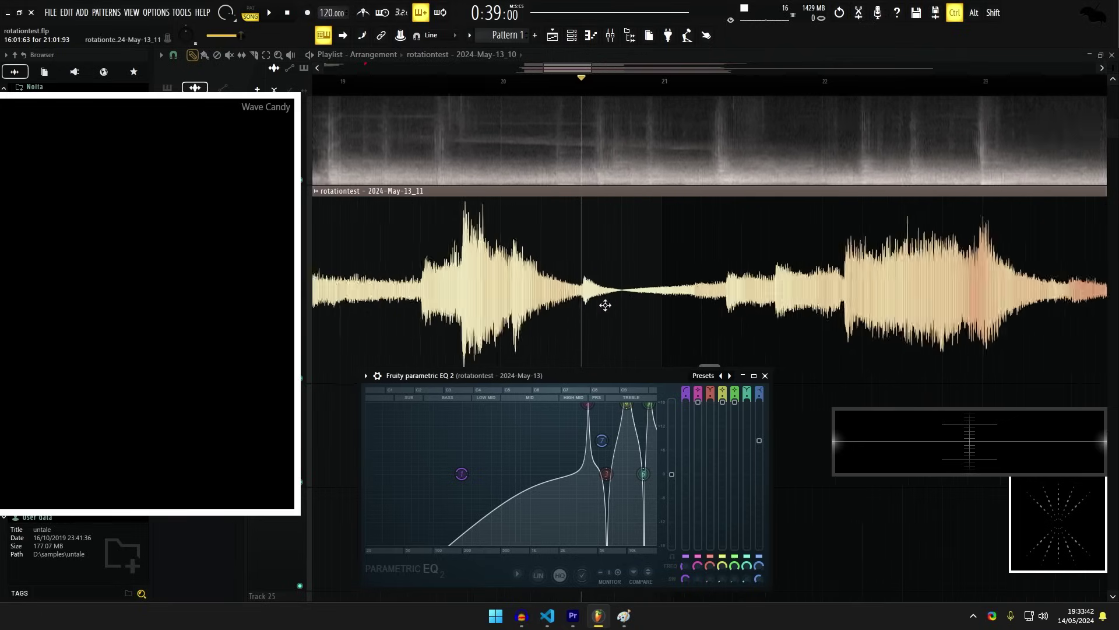
{"action": "scroll", "coordinate": [617, 300], "scroll_direction": "up", "scroll_amount": 4}
{"action": "scroll", "coordinate": [642, 309], "scroll_direction": "down", "scroll_amount": 4}
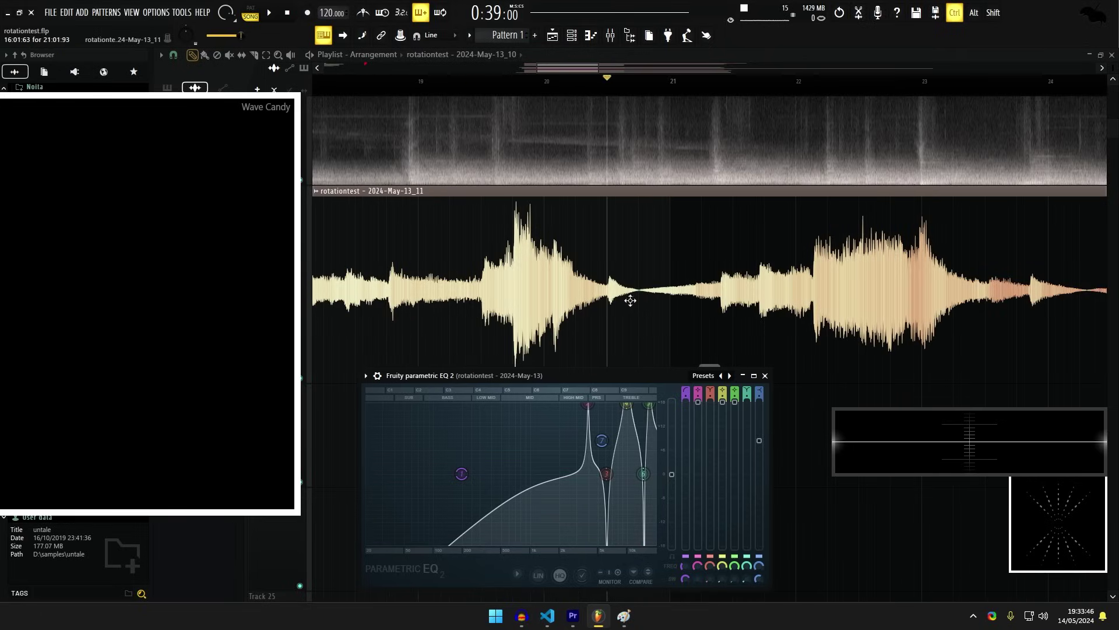
{"action": "scroll", "coordinate": [560, 256], "scroll_direction": "down", "scroll_amount": 2}
{"action": "scroll", "coordinate": [363, 290], "scroll_direction": "down", "scroll_amount": 2}
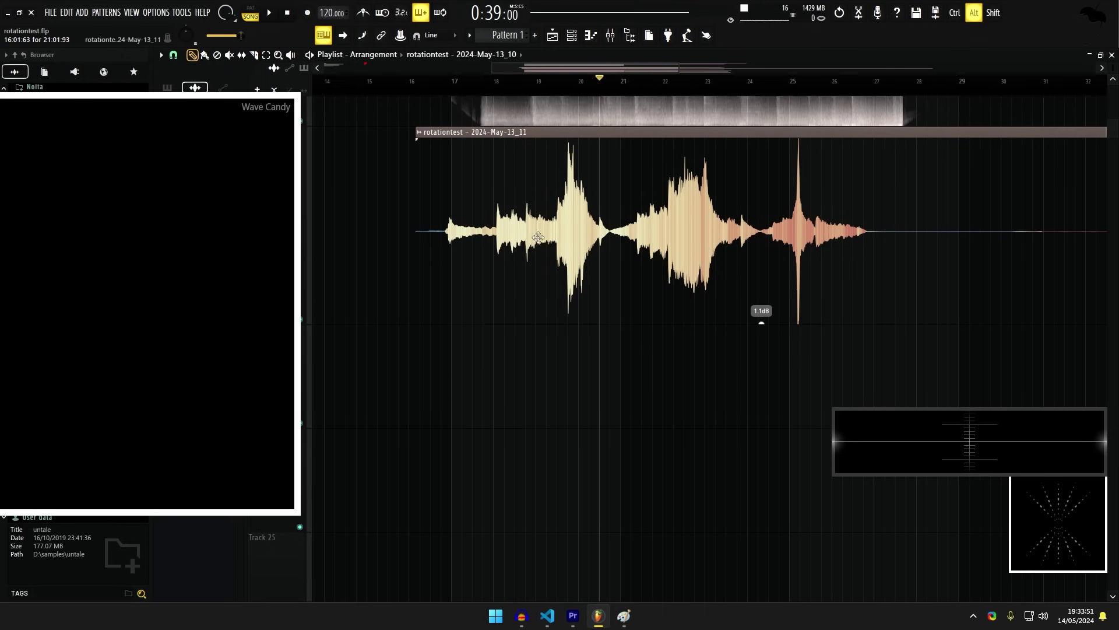
Listen to the rotationtest - 2024-May-13_11 clip through its sharp final spike, and enlarge its waveform.
{"action": "key", "text": "space"}
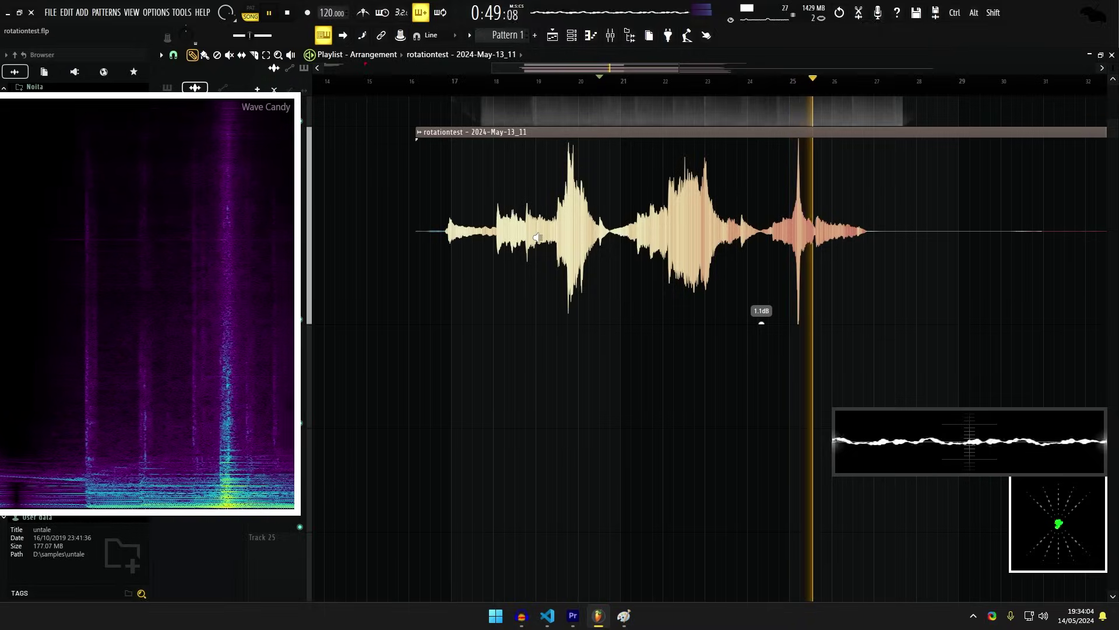
{"action": "key", "text": "space"}
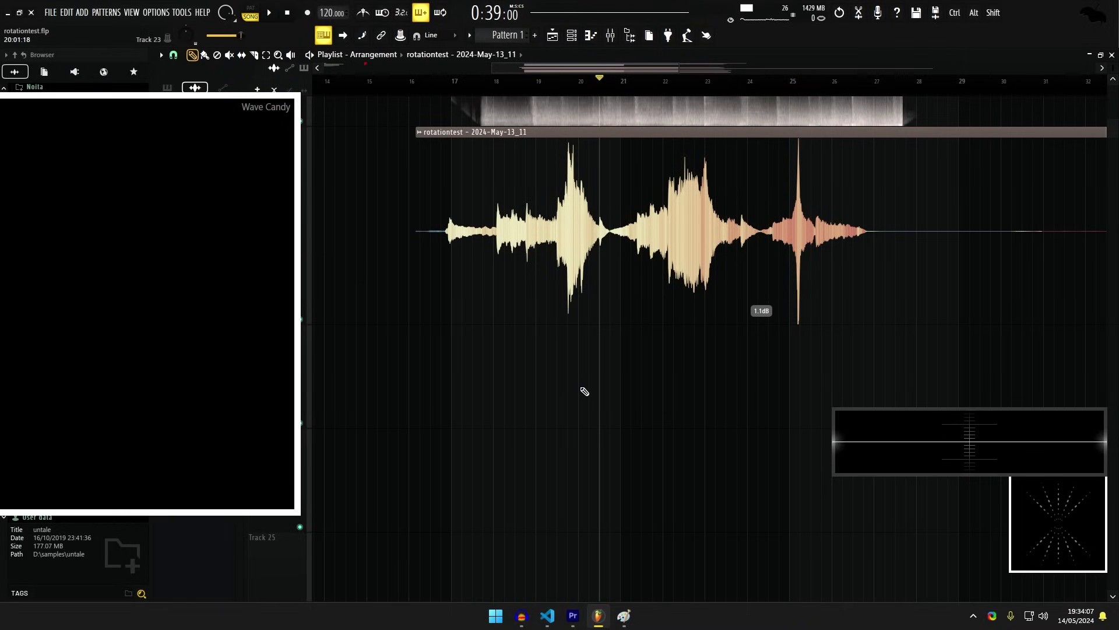
{"action": "scroll", "coordinate": [610, 256], "scroll_direction": "up", "scroll_amount": 3}
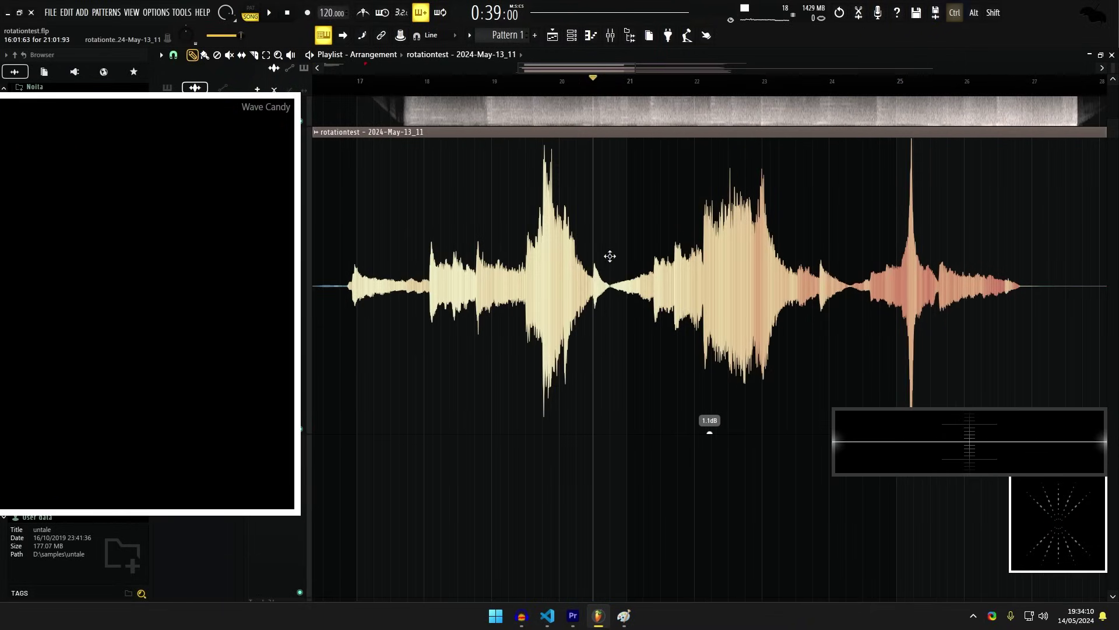
Replay a short stretch of the rotationtest - 2024-May-13_11 clip and capture the Wave Candy spectrogram.
{"action": "key", "text": "space"}
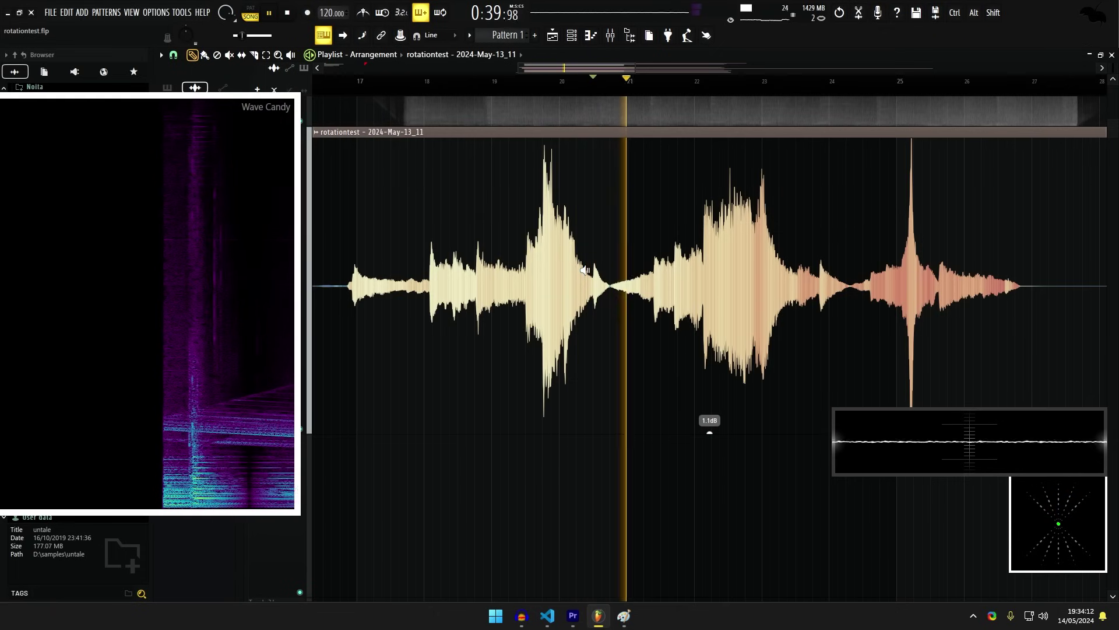
{"action": "key", "text": "space"}
{"action": "key", "text": "ctrl+alt+shift+s"}
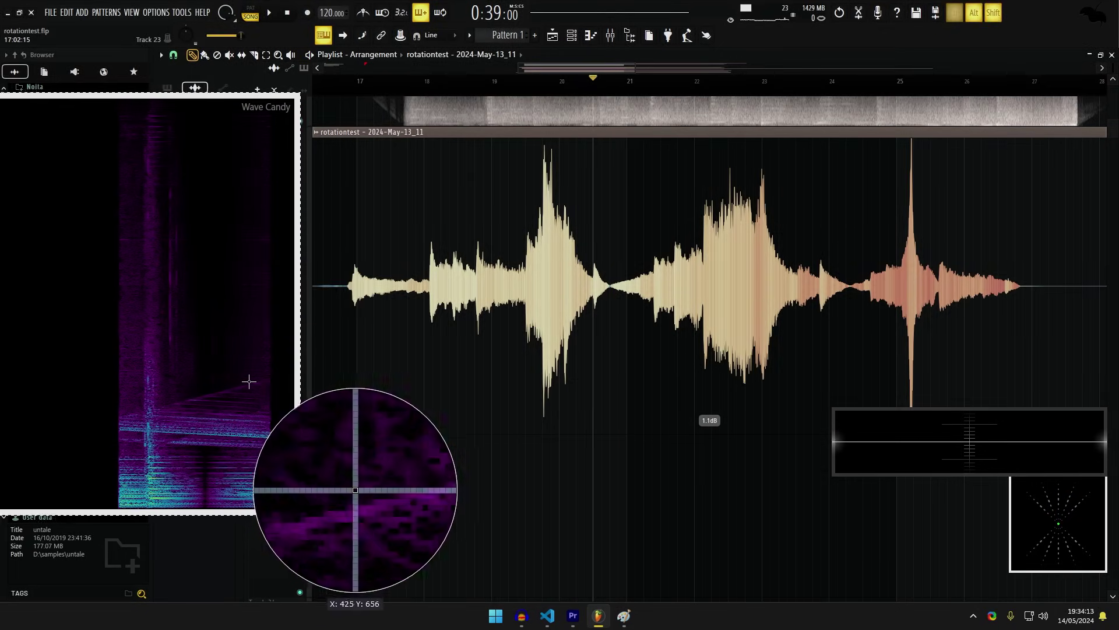
{"action": "left_click", "coordinate": [171, 435]}
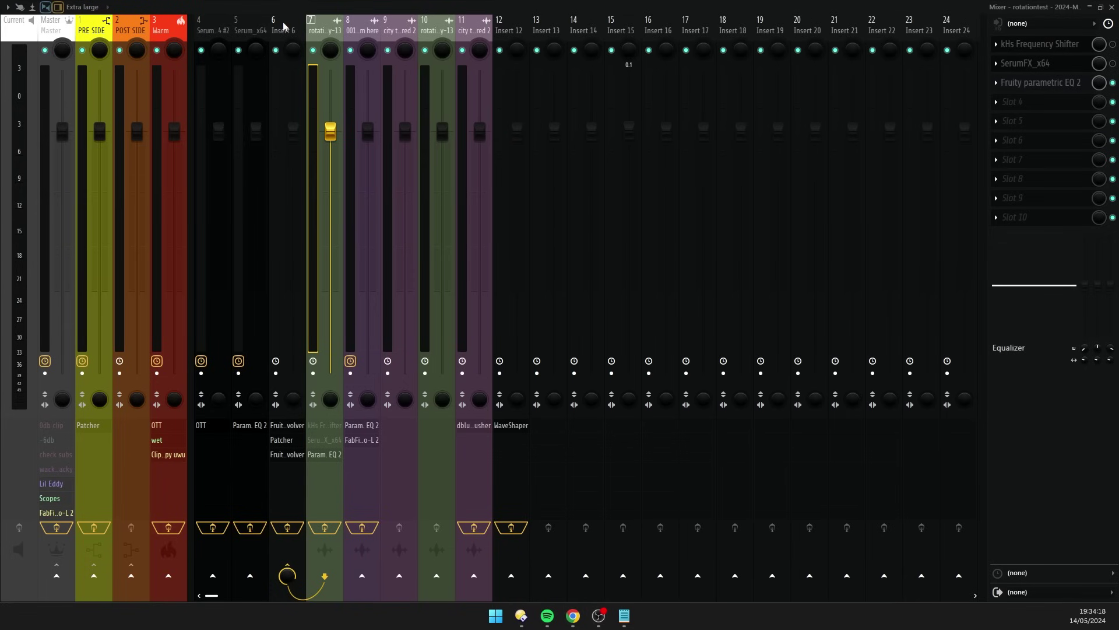
Examine the gungus ramp impulse in Insert 6's Fruity Convolver in close-up and at full length, and close the plugin.
{"action": "left_click", "coordinate": [284, 26]}
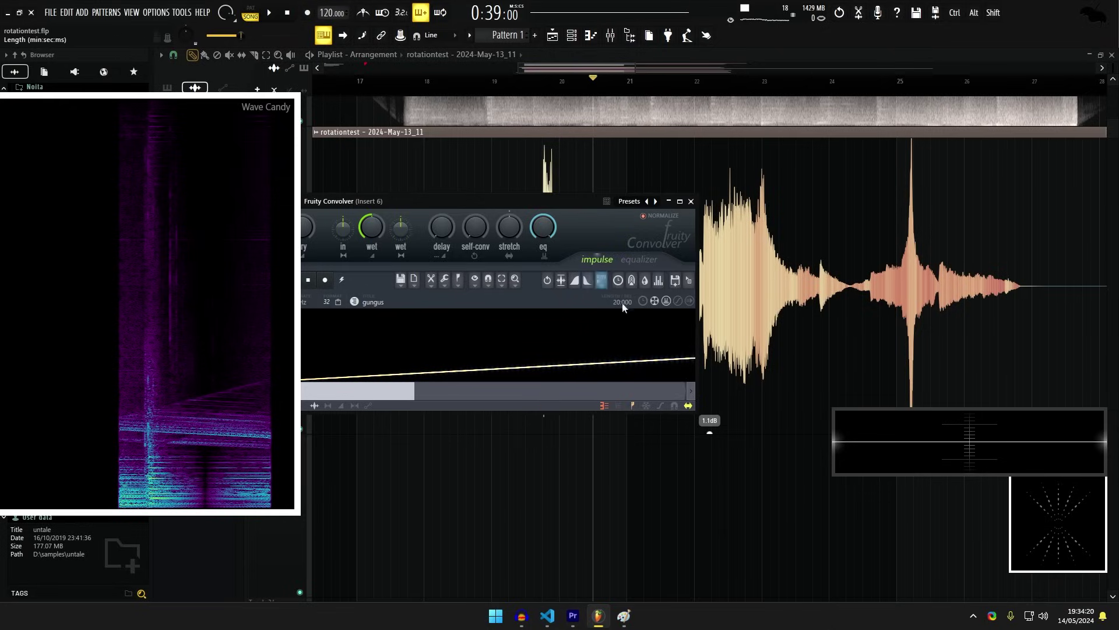
{"action": "scroll", "coordinate": [546, 348], "scroll_direction": "down", "scroll_amount": 3}
{"action": "scroll", "coordinate": [694, 325], "scroll_direction": "up", "scroll_amount": 3}
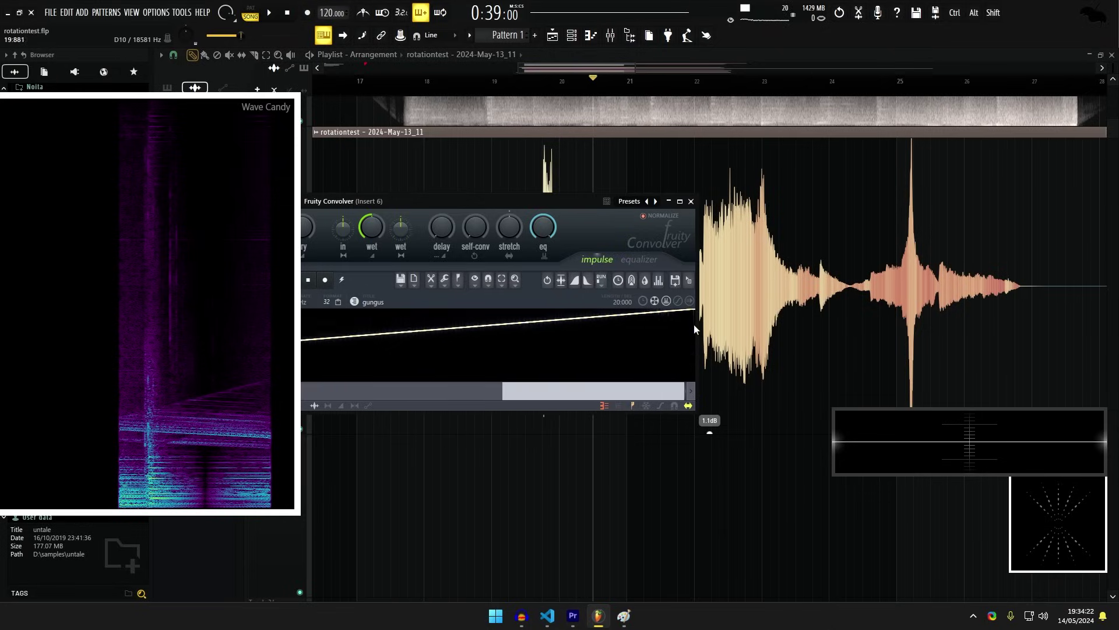
{"action": "scroll", "coordinate": [694, 324], "scroll_direction": "up", "scroll_amount": 4}
{"action": "scroll", "coordinate": [681, 325], "scroll_direction": "down", "scroll_amount": 3}
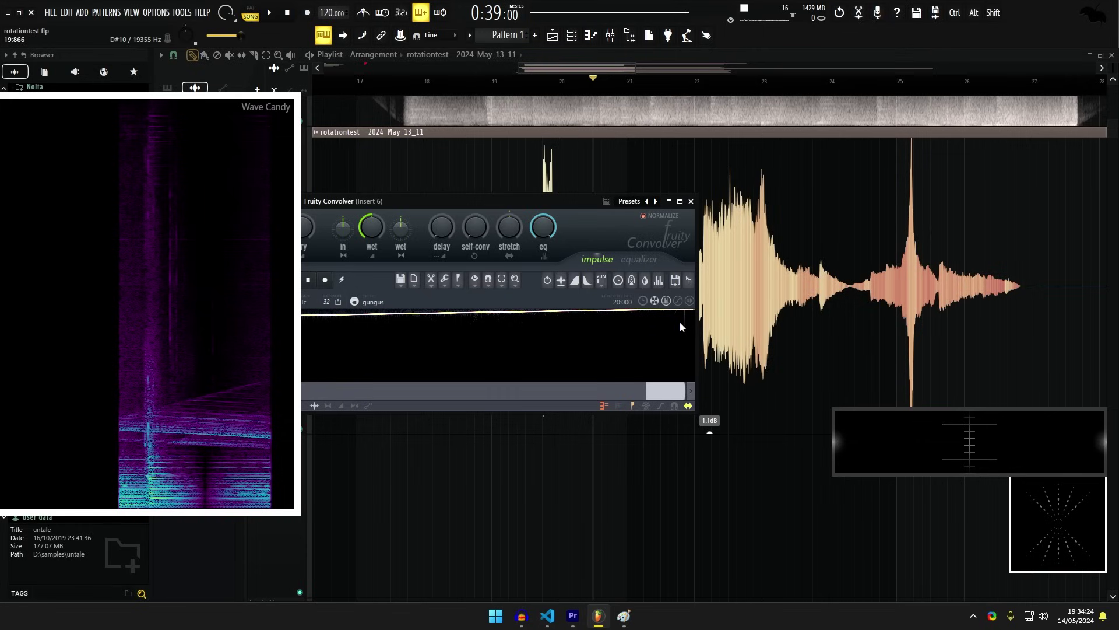
{"action": "scroll", "coordinate": [680, 322], "scroll_direction": "down", "scroll_amount": 4}
{"action": "left_click_drag", "start_coordinate": [504, 208], "coordinate": [539, 214]}
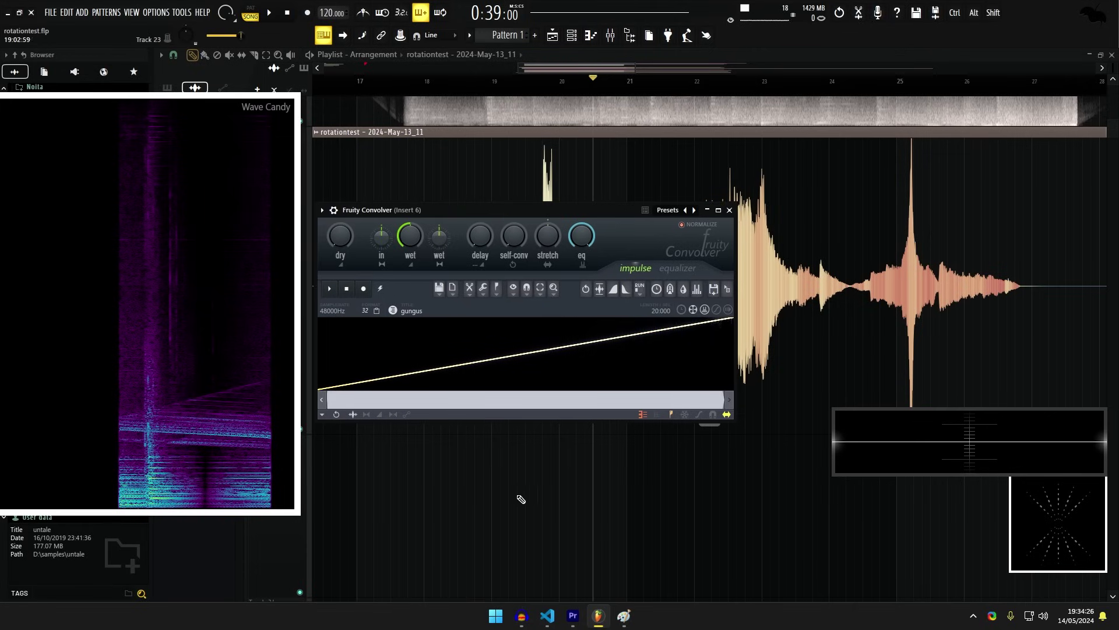
{"action": "key", "text": "Escape"}
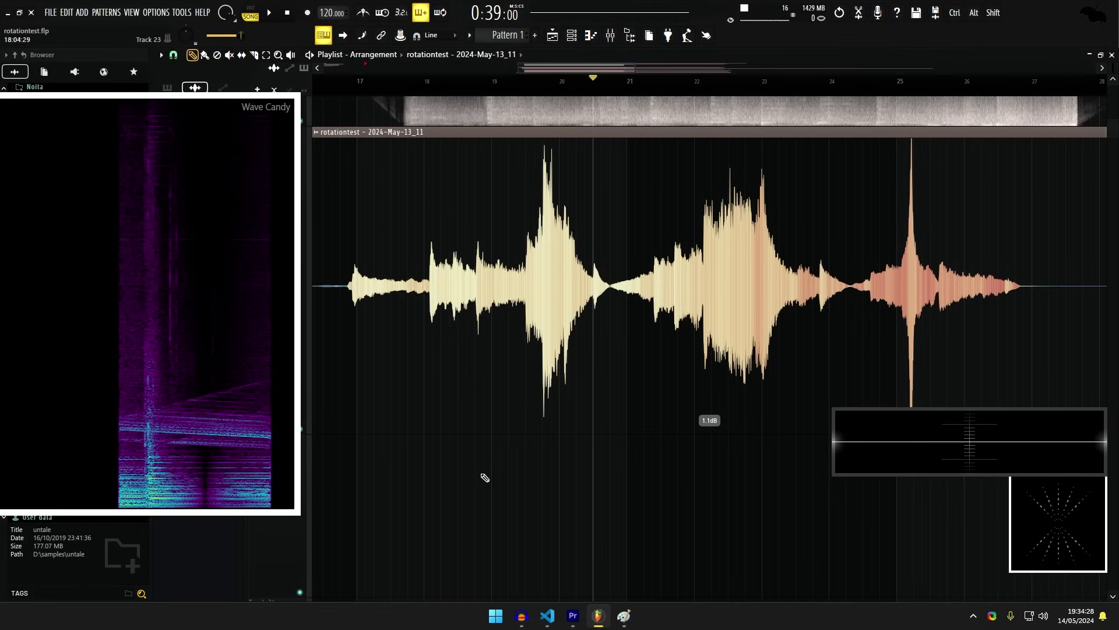
Open Insert 6's Patcher, move the last Frequency Shifter and the To FL Studio output clear of the other nodes, and close it.
{"action": "key", "text": "F9"}
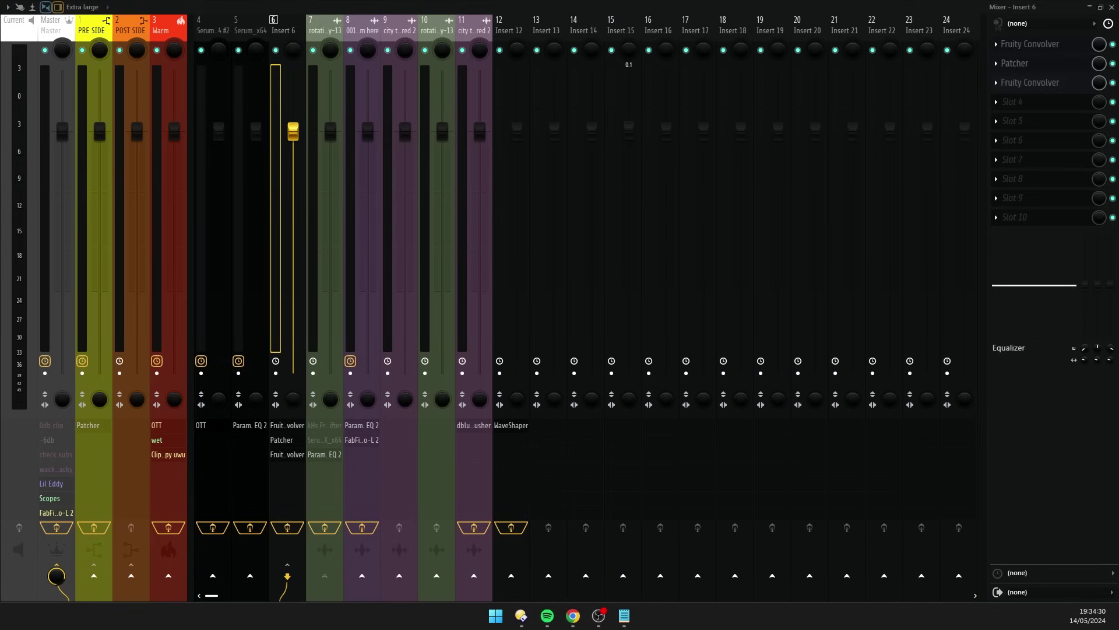
{"action": "left_click", "coordinate": [1024, 64]}
{"action": "key", "text": "F9"}
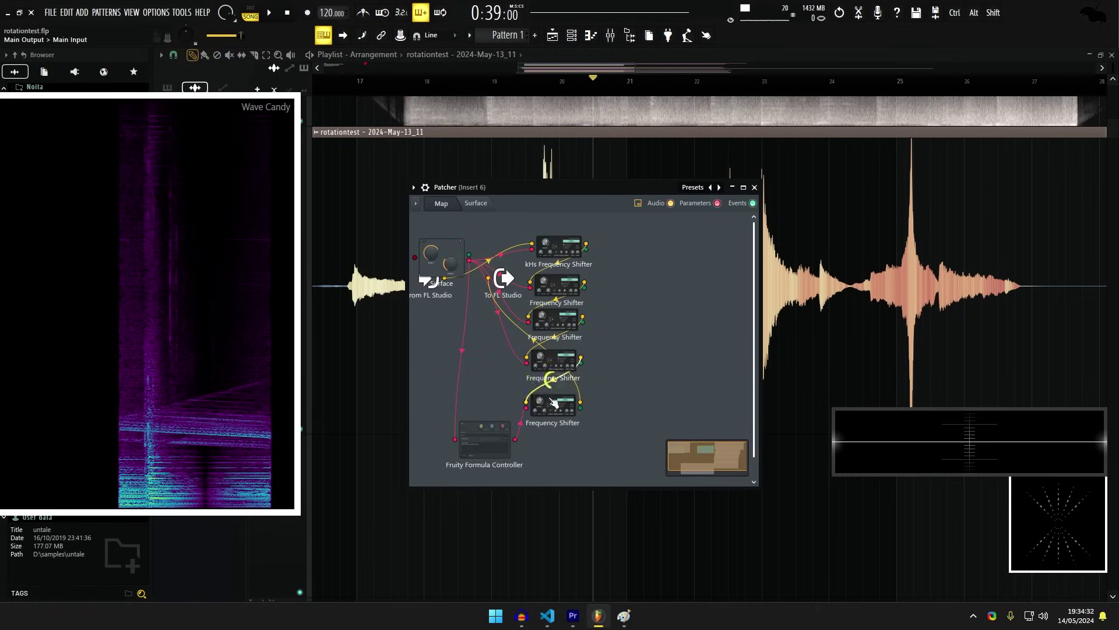
{"action": "left_click_drag", "start_coordinate": [553, 411], "coordinate": [567, 413]}
{"action": "left_click_drag", "start_coordinate": [504, 280], "coordinate": [643, 296]}
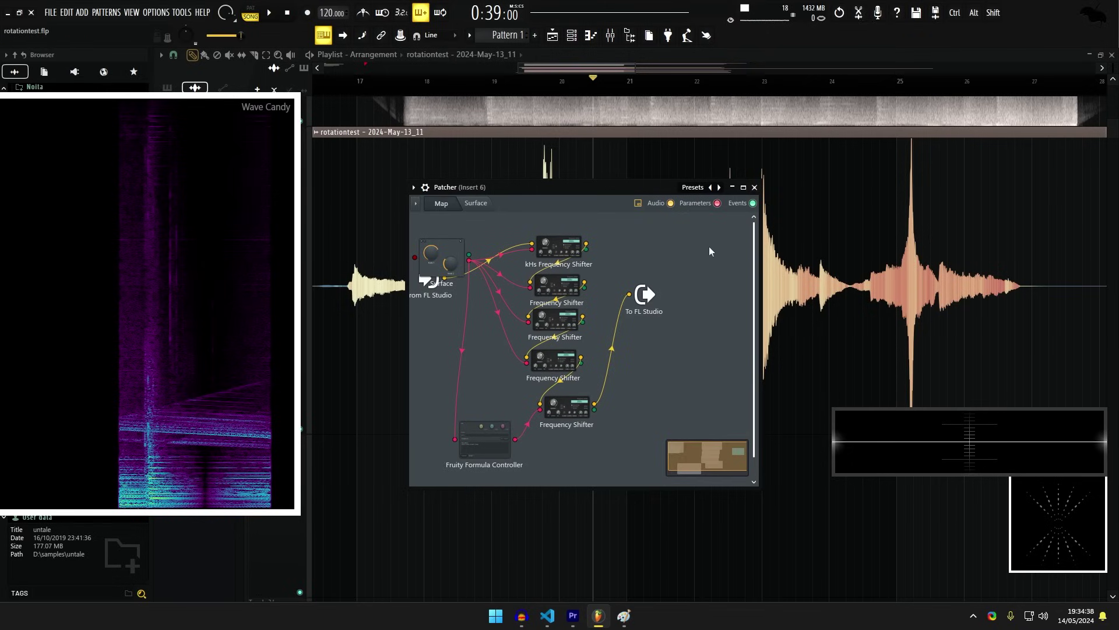
{"action": "left_click", "coordinate": [755, 187]}
Look over the stacked rotationtest clips and play a short stretch of the rotationtest - 2024-May-13_8 clip.
{"action": "scroll", "coordinate": [548, 487], "scroll_direction": "down", "scroll_amount": 3}
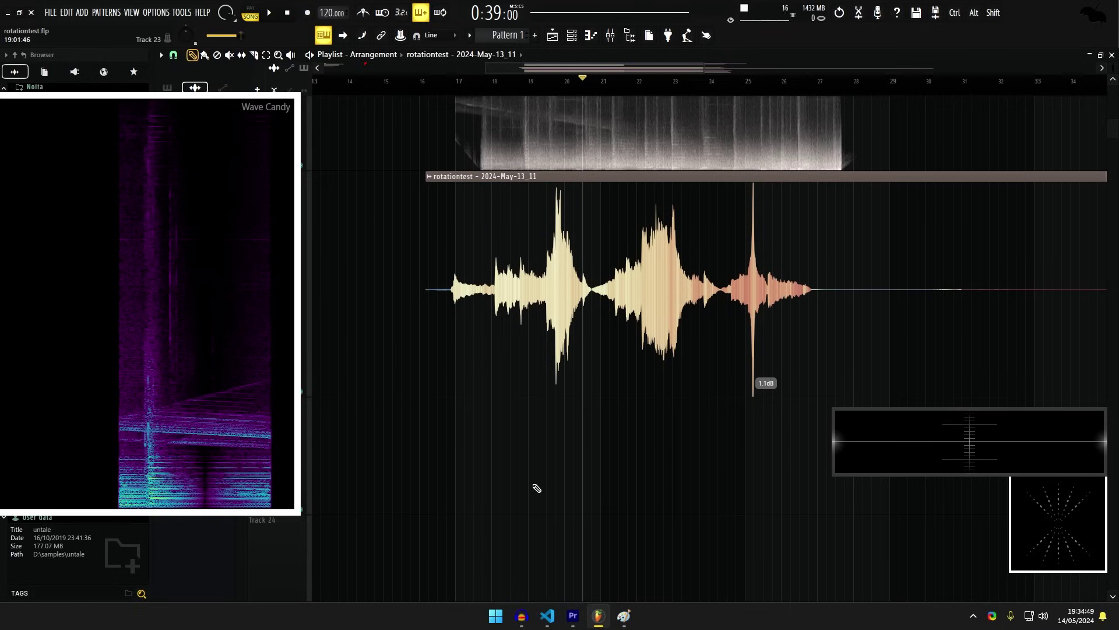
{"action": "scroll", "coordinate": [537, 488], "scroll_direction": "down", "scroll_amount": 5}
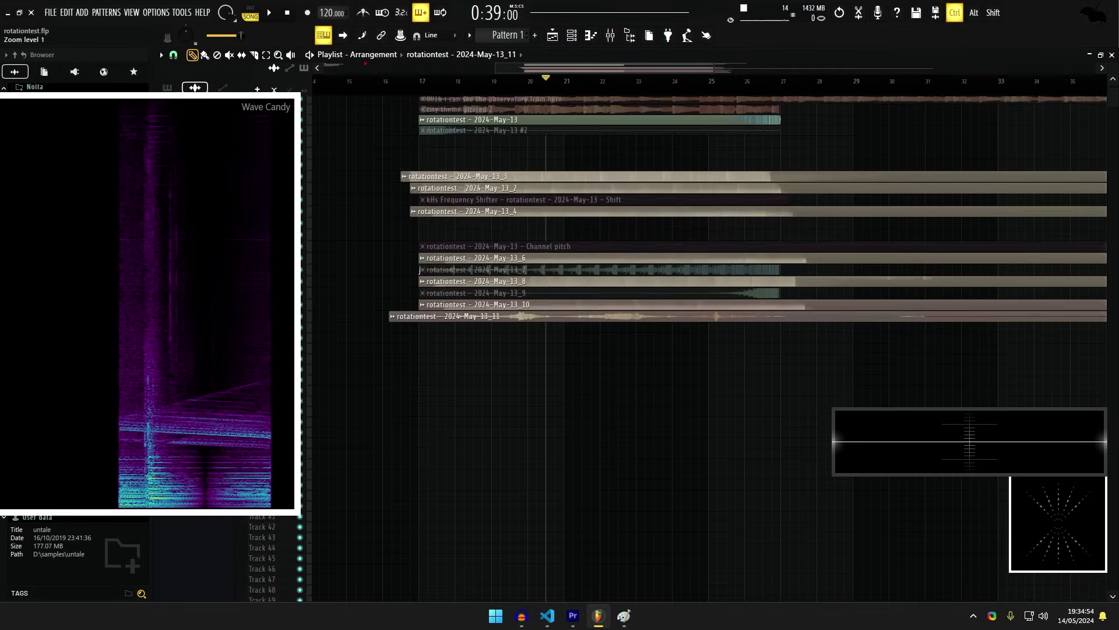
{"action": "scroll", "coordinate": [544, 239], "scroll_direction": "up", "scroll_amount": 5}
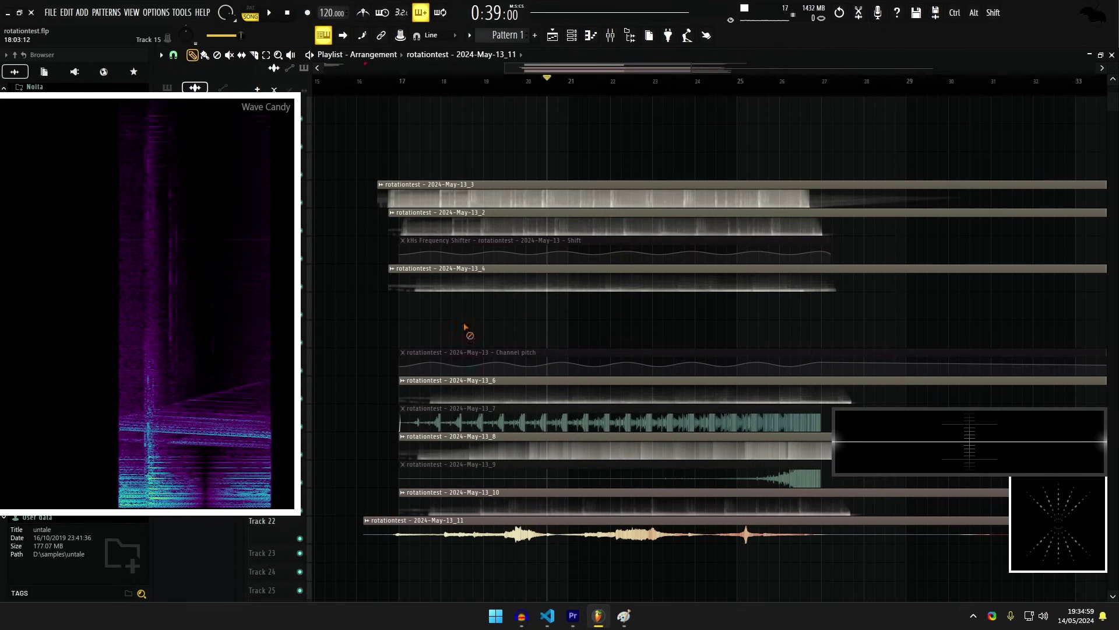
{"action": "scroll", "coordinate": [486, 368], "scroll_direction": "up", "scroll_amount": 5}
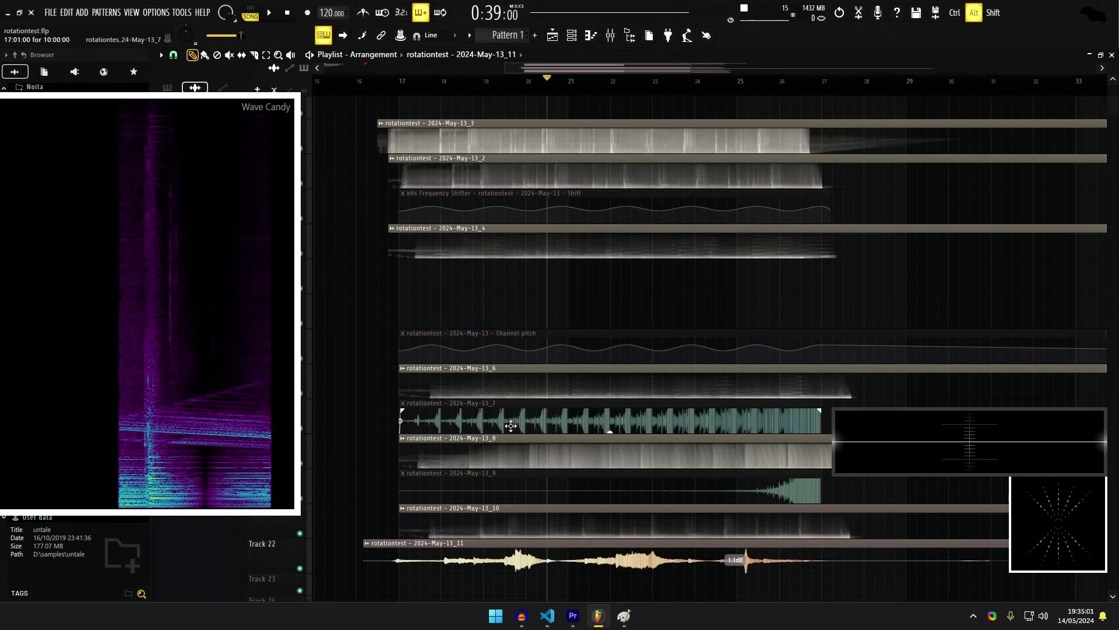
{"action": "scroll", "coordinate": [560, 378], "scroll_direction": "up", "scroll_amount": 4}
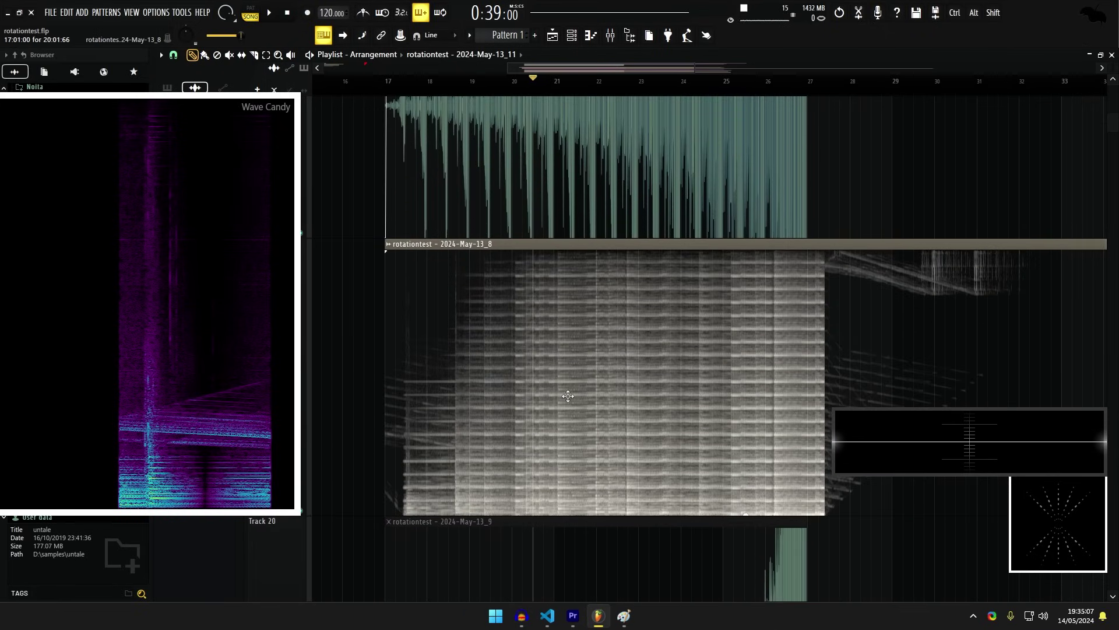
{"action": "right_click", "coordinate": [590, 369], "text": "alt"}
Listen to the rotationtest - 2024-May-13_6 clip and compare its wavy lines with the Wave Candy spectrogram.
{"action": "scroll", "coordinate": [530, 264], "scroll_direction": "up", "scroll_amount": 3}
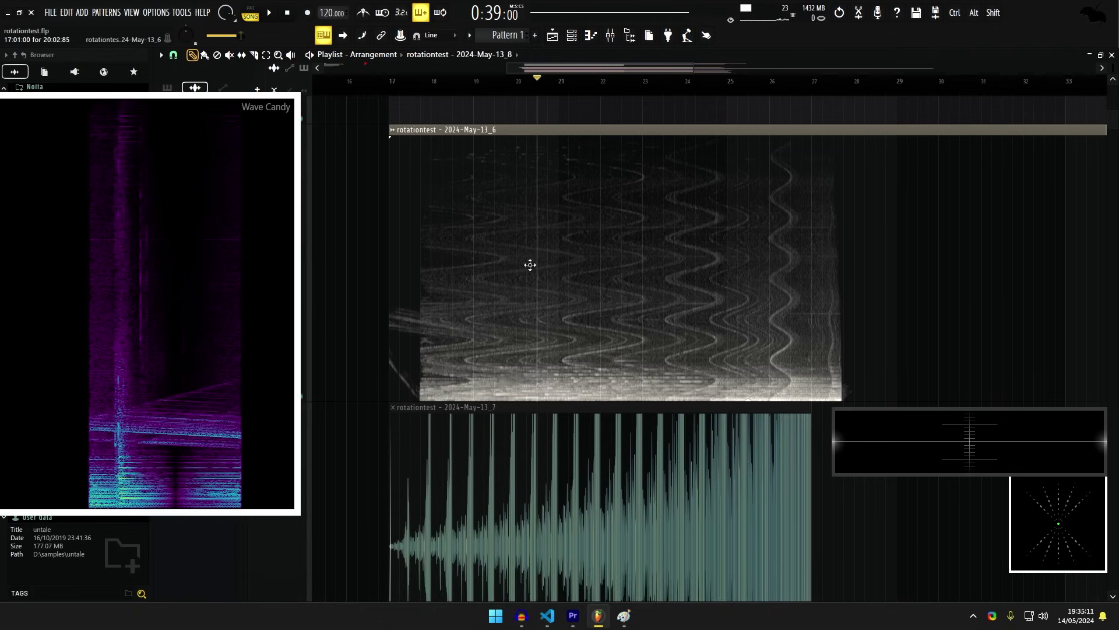
{"action": "left_click_drag", "start_coordinate": [530, 265], "coordinate": [505, 330]}
{"action": "key", "text": "space"}
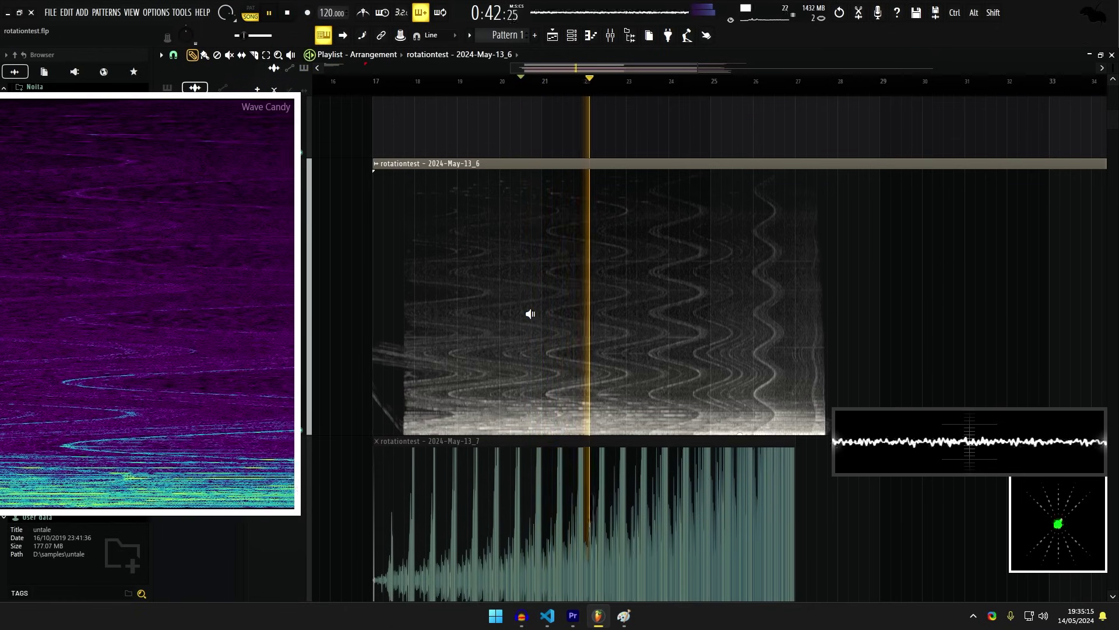
{"action": "key", "text": "space"}
{"action": "left_click_drag", "start_coordinate": [563, 222], "coordinate": [557, 440]}
{"action": "left_click_drag", "start_coordinate": [557, 245], "coordinate": [555, 504]}
Look over the spectralsand (vst) plugin page on Gumroad in the browser.
{"action": "scroll", "coordinate": [547, 262], "scroll_direction": "down", "scroll_amount": 5}
{"action": "scroll", "coordinate": [538, 181], "scroll_direction": "up", "scroll_amount": 3}
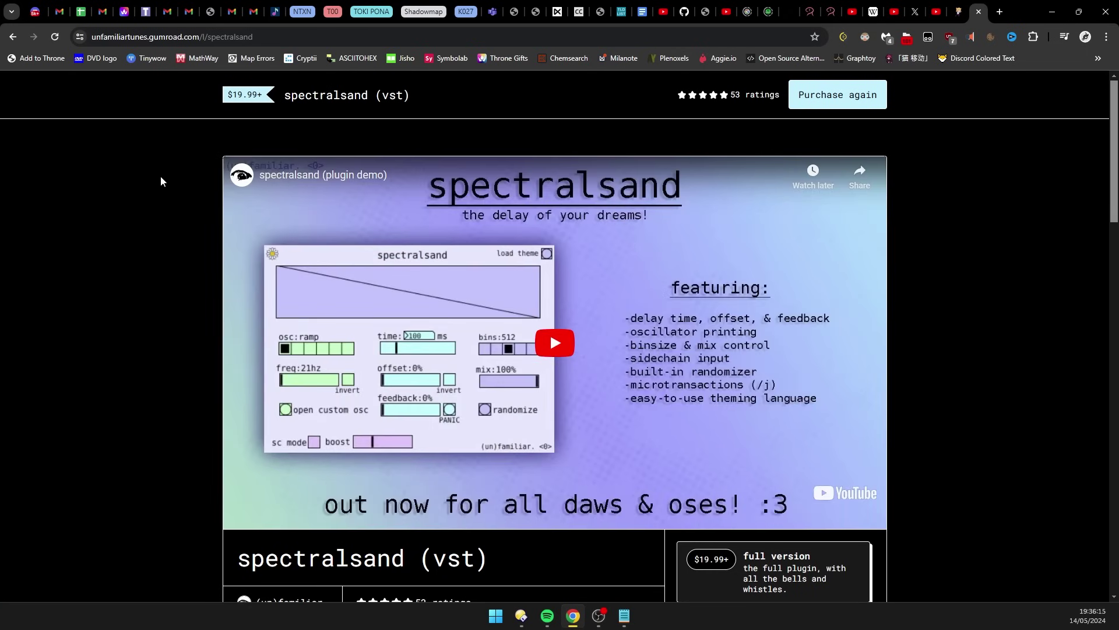
{"action": "scroll", "coordinate": [160, 233], "scroll_direction": "down", "scroll_amount": 5}
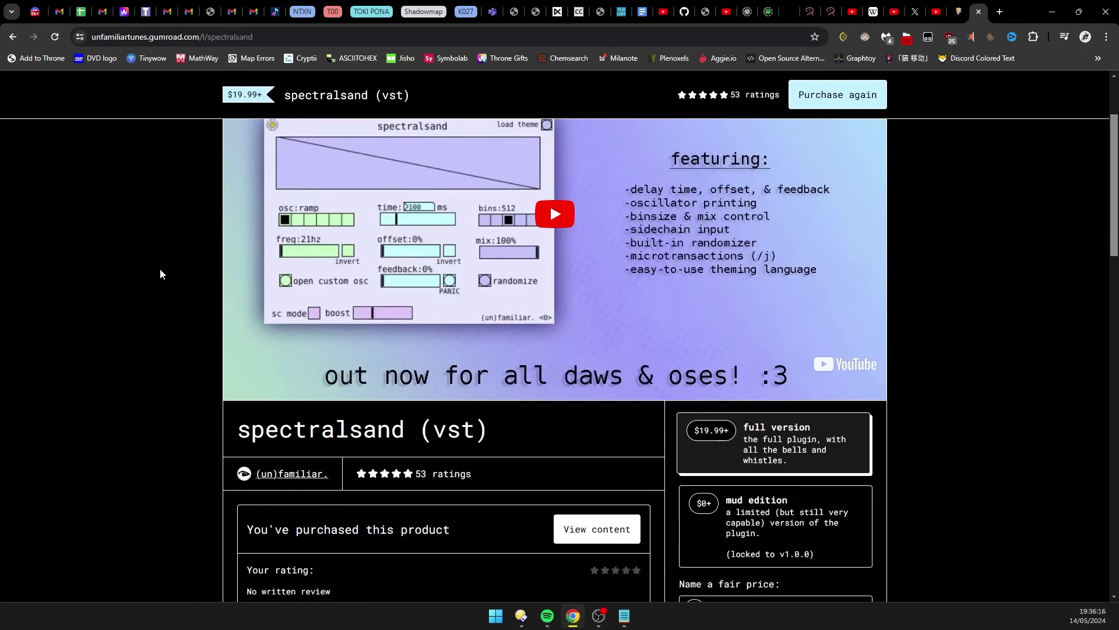
{"action": "scroll", "coordinate": [160, 268], "scroll_direction": "up", "scroll_amount": 5}
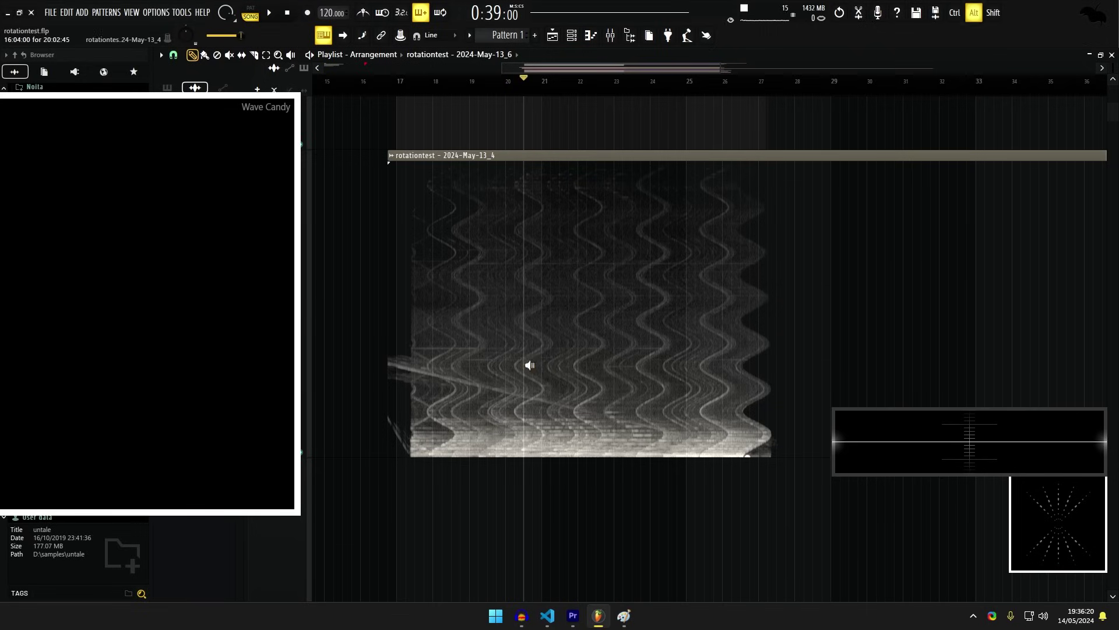
Review the rotationtest - 2024-May-13_4 clip and the other source and rotated clips across the FL Studio playlist.
{"action": "left_click", "coordinate": [527, 365]}
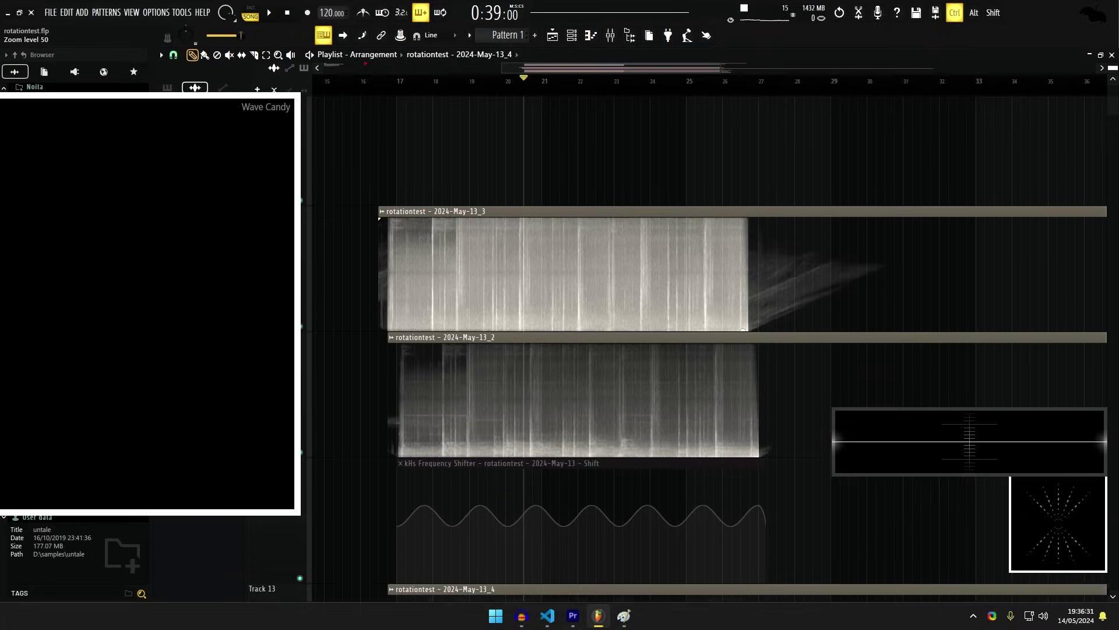
{"action": "scroll", "coordinate": [516, 147], "scroll_direction": "down", "scroll_amount": 5}
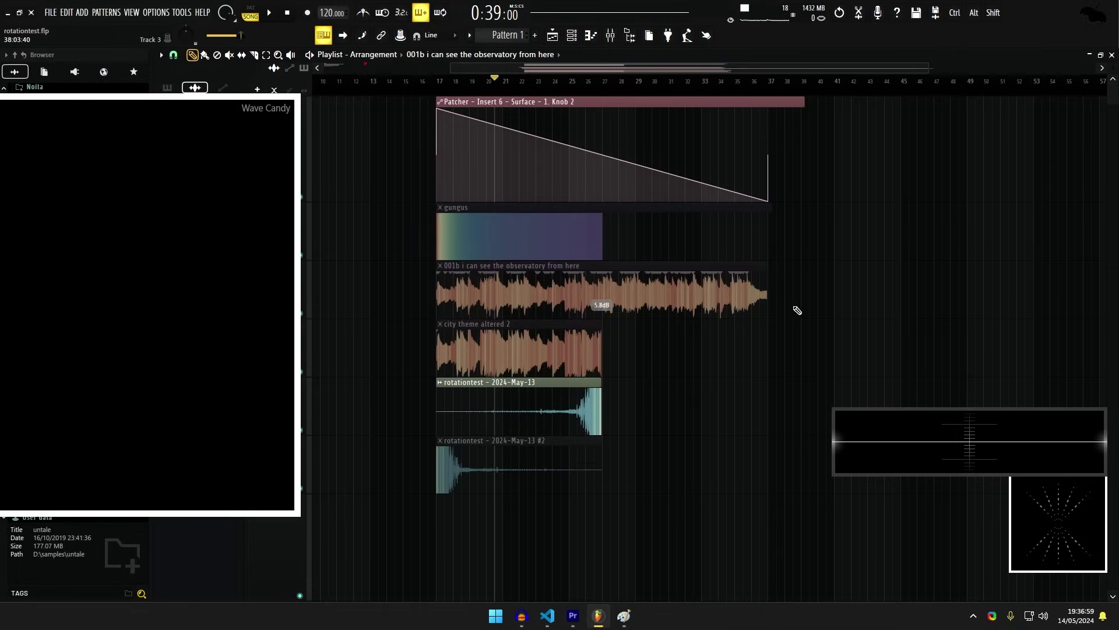
{"action": "scroll", "coordinate": [798, 311], "scroll_direction": "down", "scroll_amount": 10}
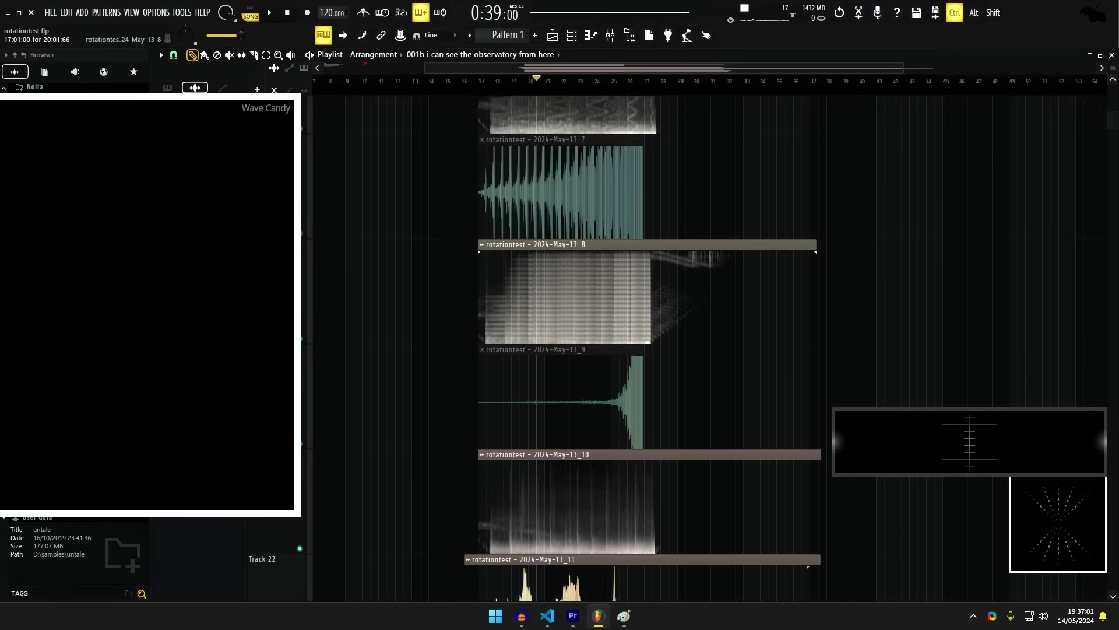
{"action": "scroll", "coordinate": [610, 232], "scroll_direction": "up", "scroll_amount": 5}
{"action": "scroll", "coordinate": [624, 263], "scroll_direction": "up", "scroll_amount": 5}
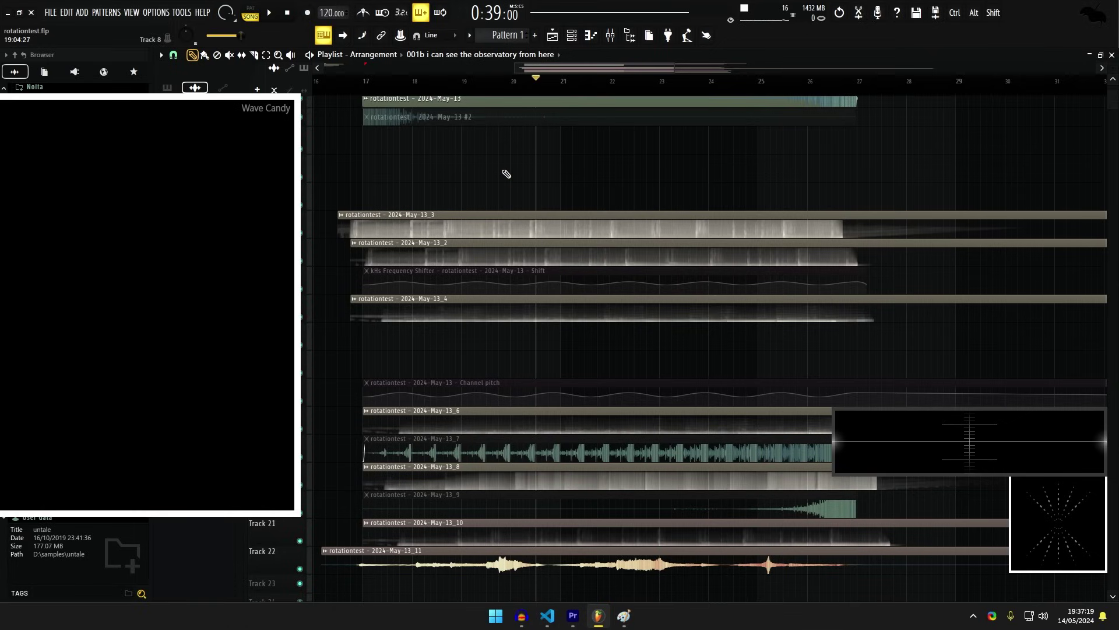
{"action": "scroll", "coordinate": [507, 174], "scroll_direction": "down", "scroll_amount": 4}
{"action": "left_click_drag", "start_coordinate": [574, 254], "coordinate": [568, 333]}
{"action": "scroll", "coordinate": [560, 278], "scroll_direction": "up", "scroll_amount": 4}
{"action": "scroll", "coordinate": [568, 332], "scroll_direction": "up", "scroll_amount": 2}
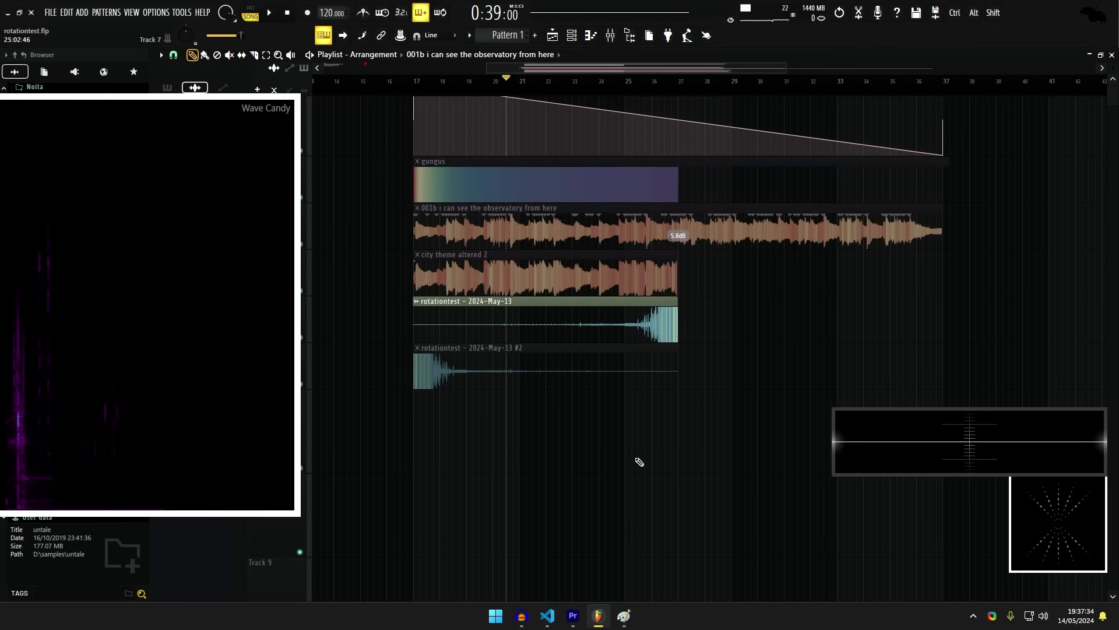
Record a short audio clip from Insert 13 onto track 7 starting at bar 22, and raise its clip gain to 11.6 dB.
{"action": "scroll", "coordinate": [640, 462], "scroll_direction": "down", "scroll_amount": 1}
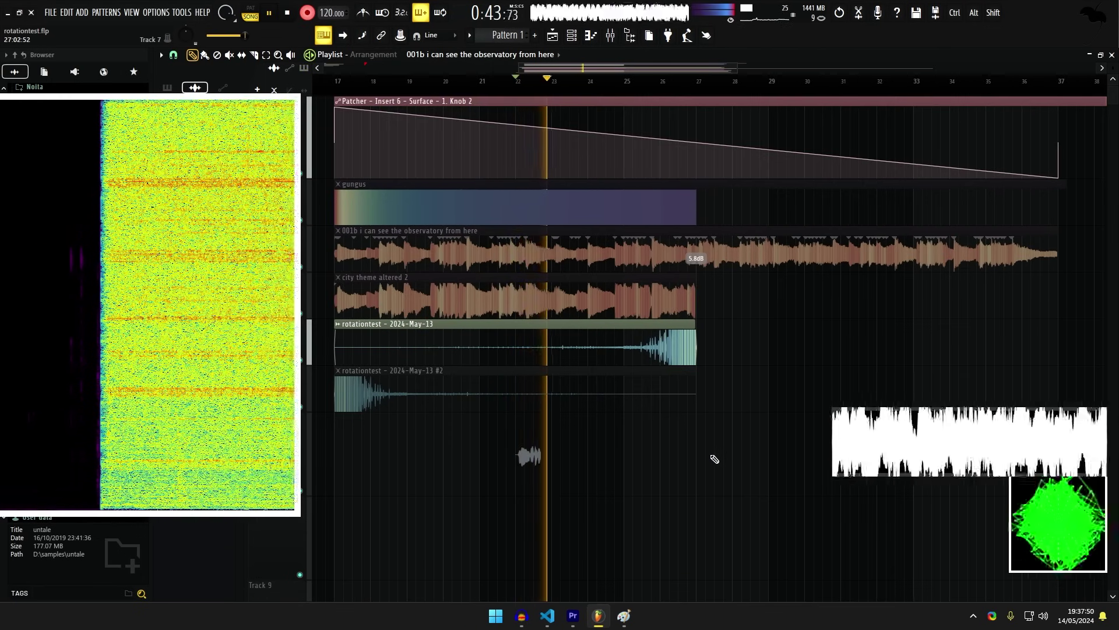
{"action": "key", "text": "space"}
{"action": "scroll", "coordinate": [563, 327], "scroll_direction": "down", "scroll_amount": 3}
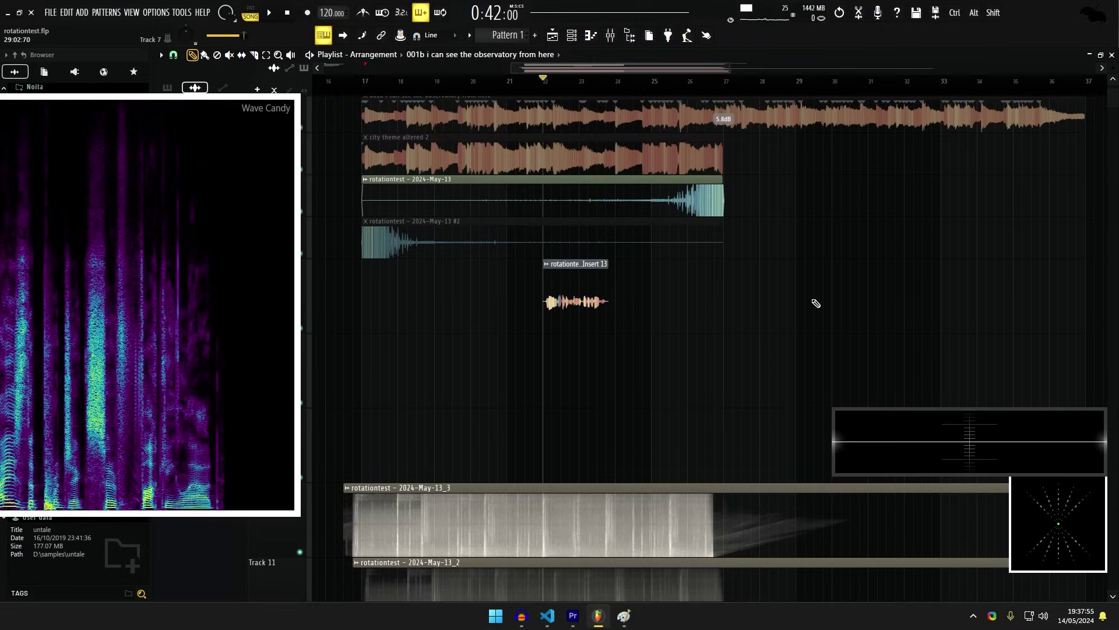
{"action": "scroll", "coordinate": [572, 292], "scroll_direction": "up", "scroll_amount": 2}
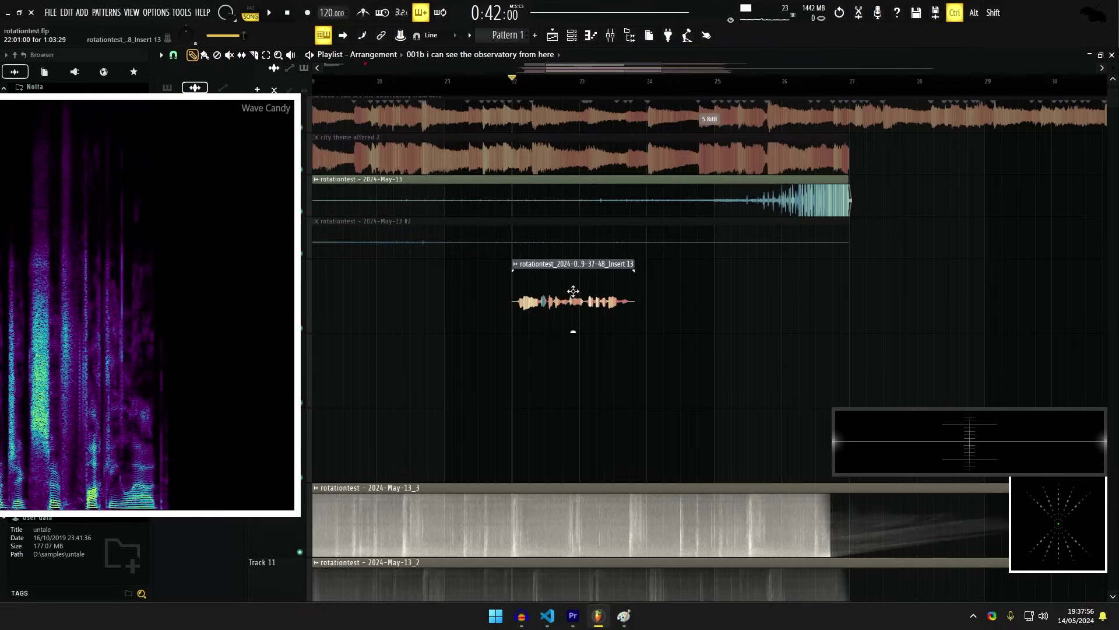
{"action": "scroll", "coordinate": [580, 315], "scroll_direction": "down", "scroll_amount": 1}
{"action": "left_click_drag", "start_coordinate": [573, 401], "coordinate": [573, 367]}
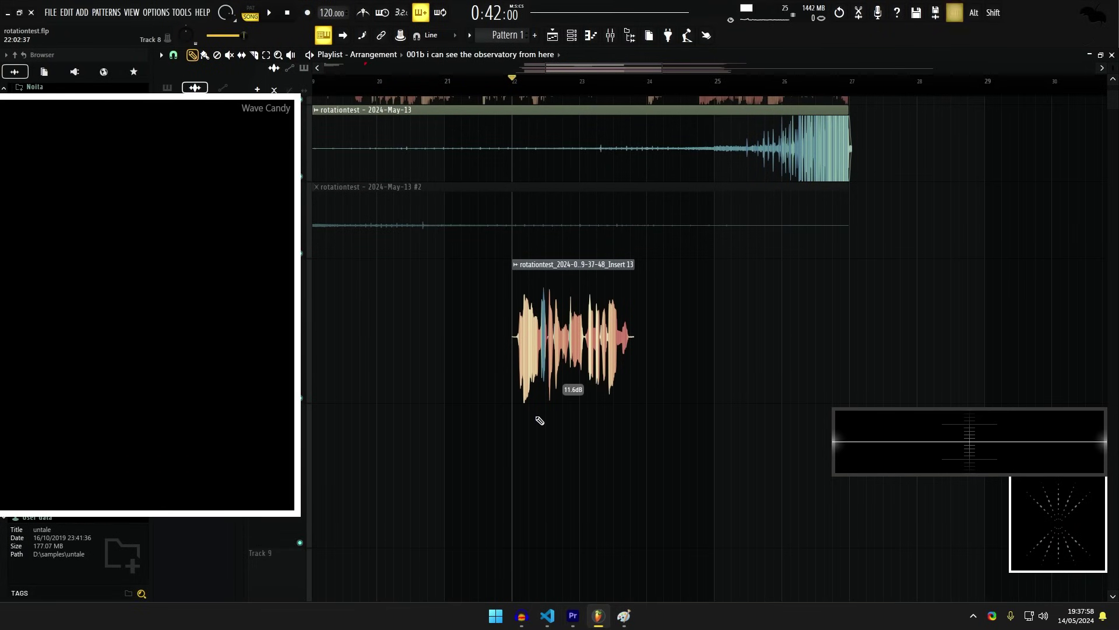
Play back the new Insert 13 recording and route its audio clip to mixer track 6.
{"action": "scroll", "coordinate": [539, 420], "scroll_direction": "up", "scroll_amount": 2}
{"action": "key", "text": "space"}
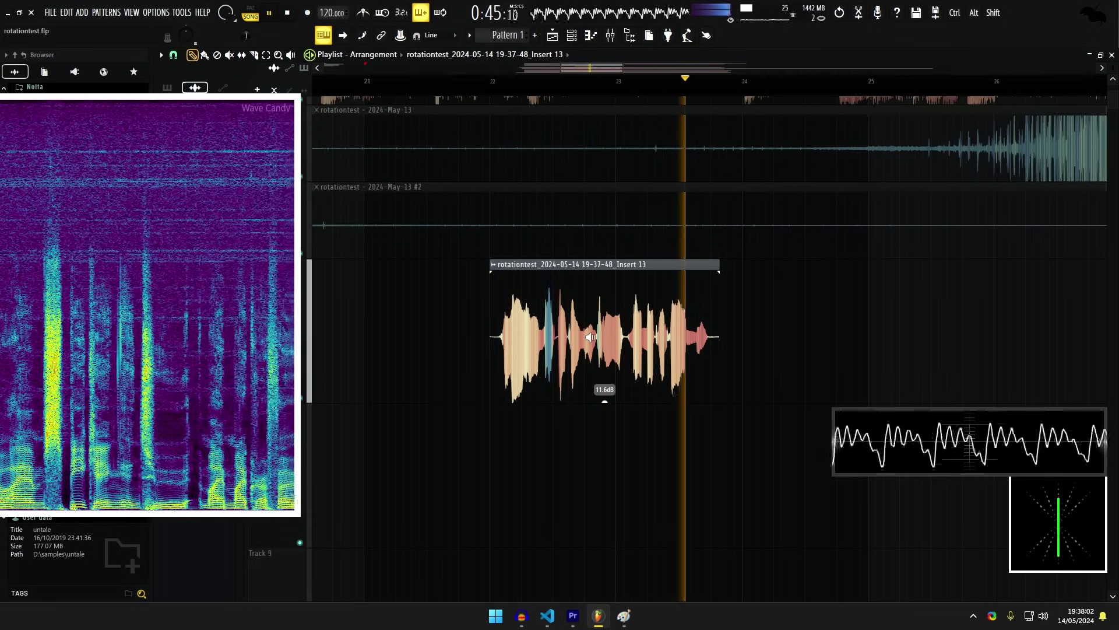
{"action": "key", "text": "space"}
{"action": "double_click", "coordinate": [590, 337]}
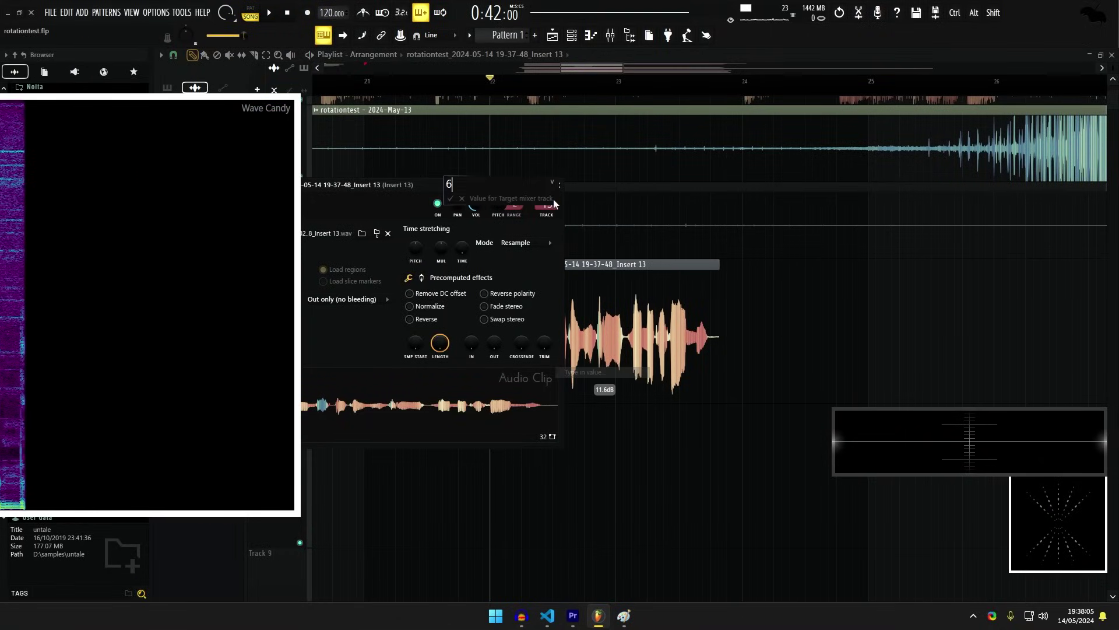
{"action": "right_click", "coordinate": [659, 480]}
Move the Insert 13 recording along track 7 so it ends level with the rotationtest - 2024-May-13 clip near bar 27.
{"action": "scroll", "coordinate": [710, 243], "scroll_direction": "down", "scroll_amount": 3}
{"action": "left_click_drag", "start_coordinate": [602, 260], "coordinate": [1066, 263]}
{"action": "middle_click", "coordinate": [972, 257]}
{"action": "scroll", "coordinate": [604, 315], "scroll_direction": "down", "scroll_amount": 2}
{"action": "scroll", "coordinate": [668, 304], "scroll_direction": "down", "scroll_amount": 3}
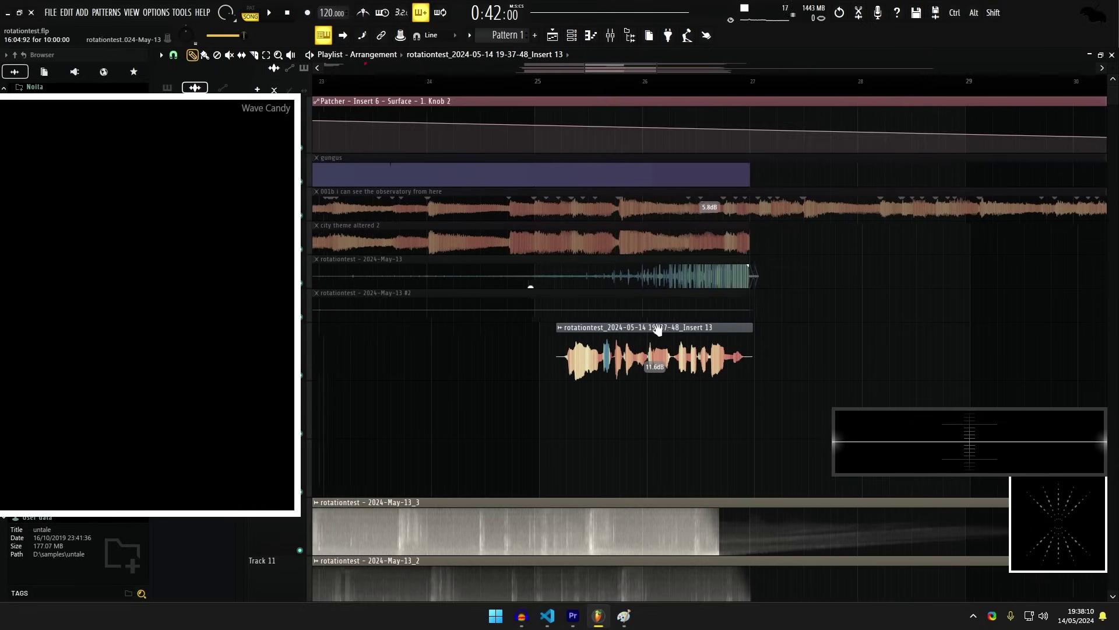
Solo track 7 and record its rotated playback from bar 25 in the Lil Eddy Edison on the master.
{"action": "left_click_drag", "start_coordinate": [256, 370], "coordinate": [206, 376]}
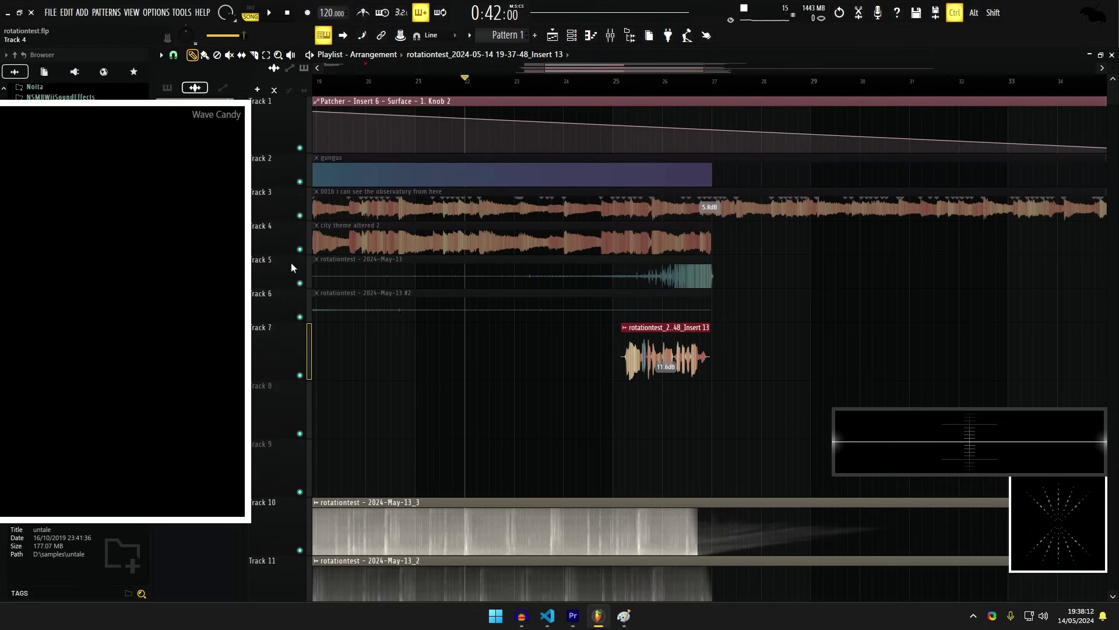
{"action": "left_click", "coordinate": [300, 375], "text": "ctrl"}
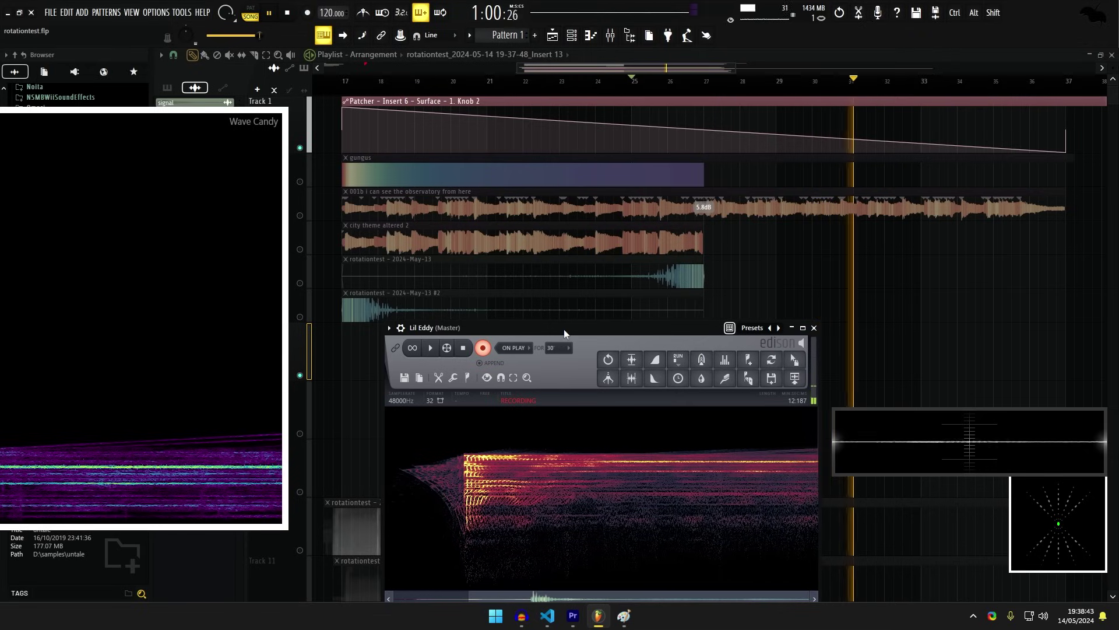
{"action": "left_click_drag", "start_coordinate": [564, 329], "coordinate": [561, 261]}
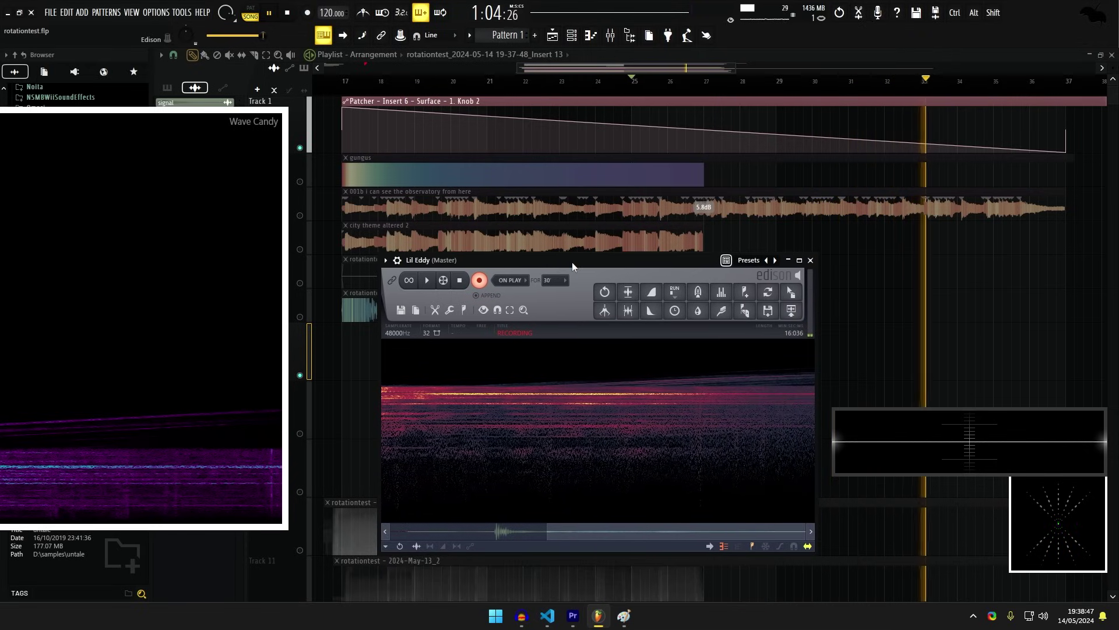
{"action": "left_click", "coordinate": [291, 14]}
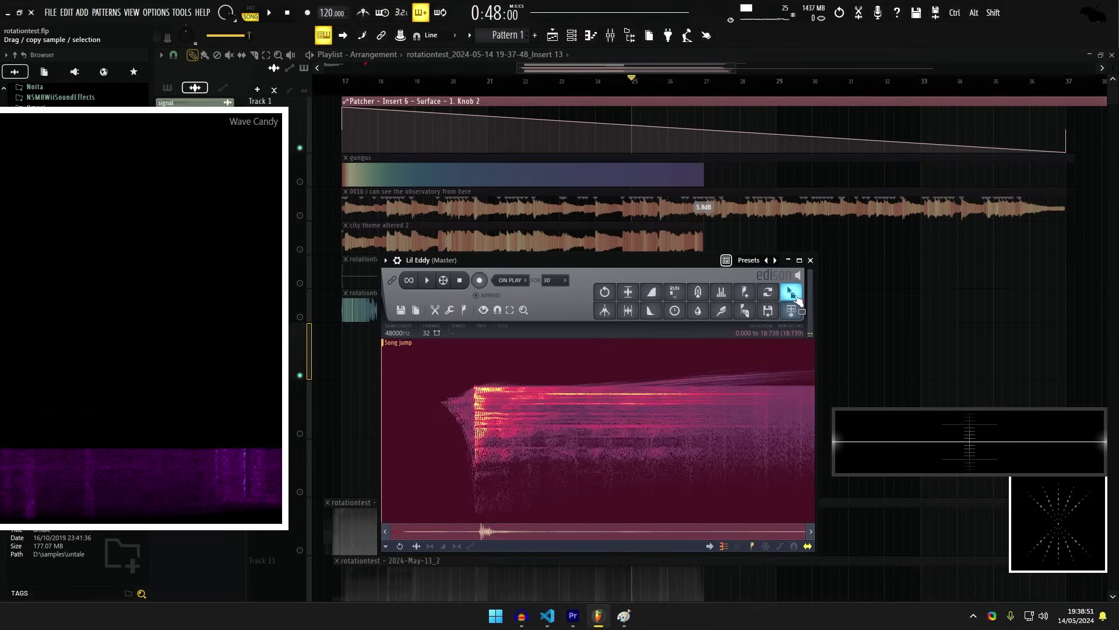
Place the Edison recording in the playlist as an audio clip on track 8, below the Insert 13 recording.
{"action": "left_click_drag", "start_coordinate": [792, 292], "coordinate": [634, 393]}
{"action": "scroll", "coordinate": [700, 455], "scroll_direction": "up", "scroll_amount": 10}
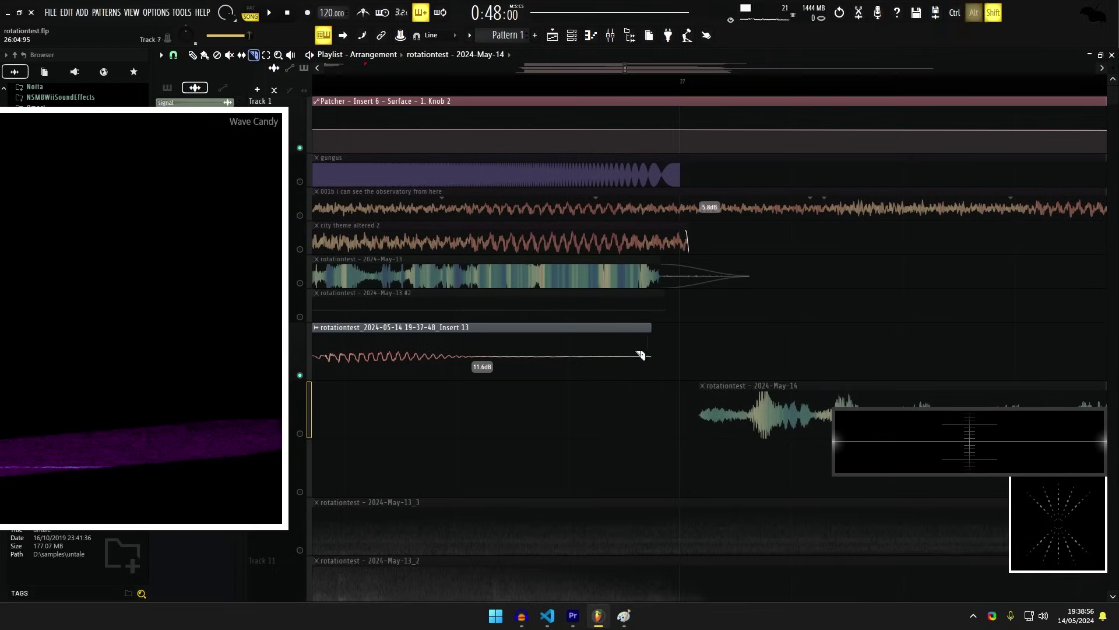
Move the rotationtest - 2024-May-14 clip on track 8 to start at bar 27 and audition it.
{"action": "scroll", "coordinate": [621, 414], "scroll_direction": "down", "scroll_amount": 3}
{"action": "scroll", "coordinate": [552, 419], "scroll_direction": "down", "scroll_amount": 3}
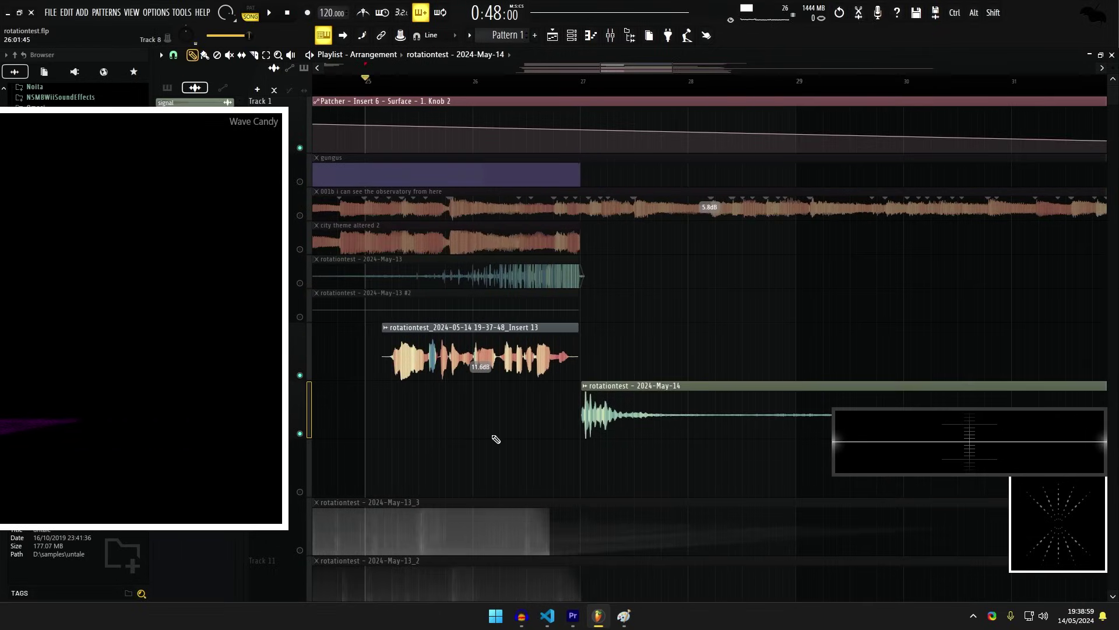
{"action": "left_click_drag", "start_coordinate": [508, 437], "coordinate": [534, 293]}
{"action": "scroll", "coordinate": [613, 288], "scroll_direction": "up", "scroll_amount": 6}
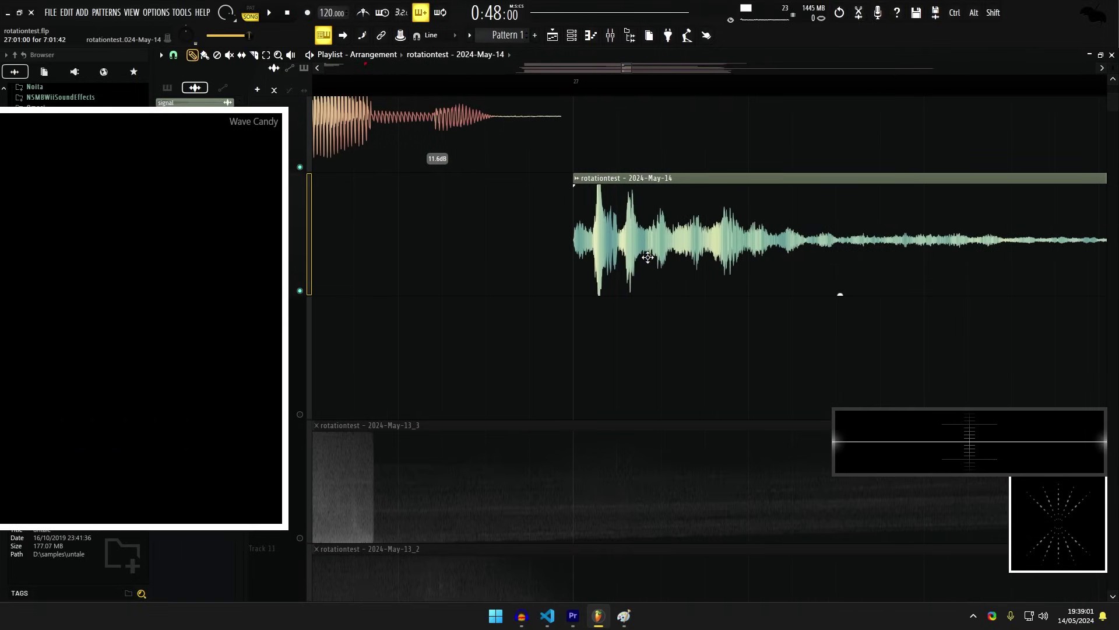
{"action": "right_click", "coordinate": [648, 257]}
Place a copy of the rotationtest - 2024-May-14 clip at bar 51 on track 3 and browse the sample folders.
{"action": "scroll", "coordinate": [462, 361], "scroll_direction": "down", "scroll_amount": 5}
{"action": "scroll", "coordinate": [613, 350], "scroll_direction": "down", "scroll_amount": 5}
{"action": "scroll", "coordinate": [807, 145], "scroll_direction": "up", "scroll_amount": 4}
{"action": "scroll", "coordinate": [674, 280], "scroll_direction": "up", "scroll_amount": 3}
{"action": "scroll", "coordinate": [752, 220], "scroll_direction": "up", "scroll_amount": 5}
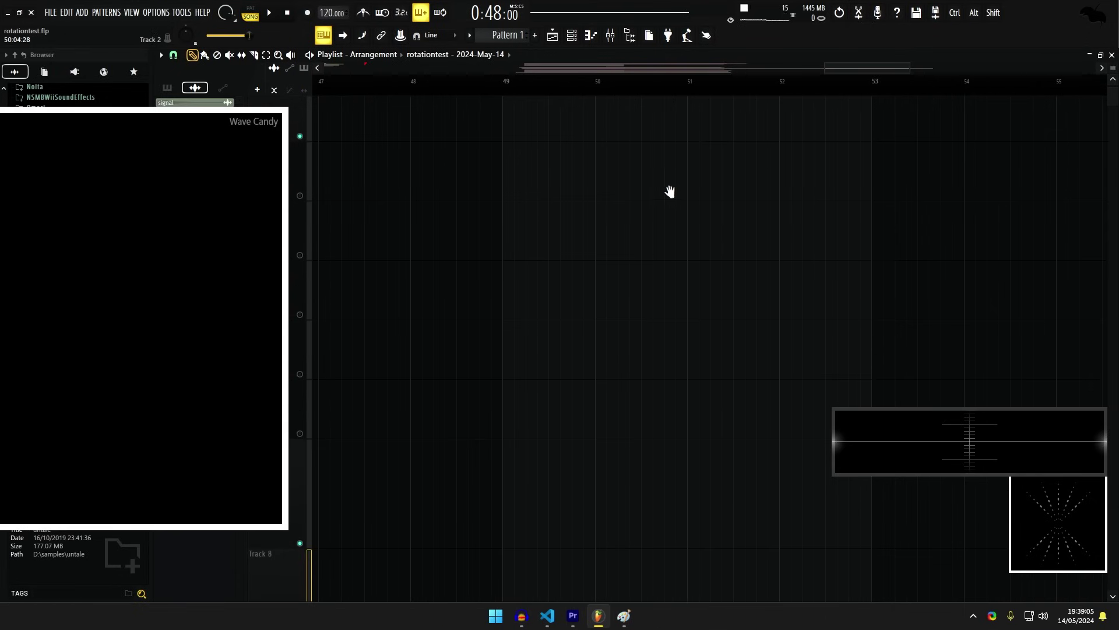
{"action": "scroll", "coordinate": [90, 403], "scroll_direction": "up", "scroll_amount": 10}
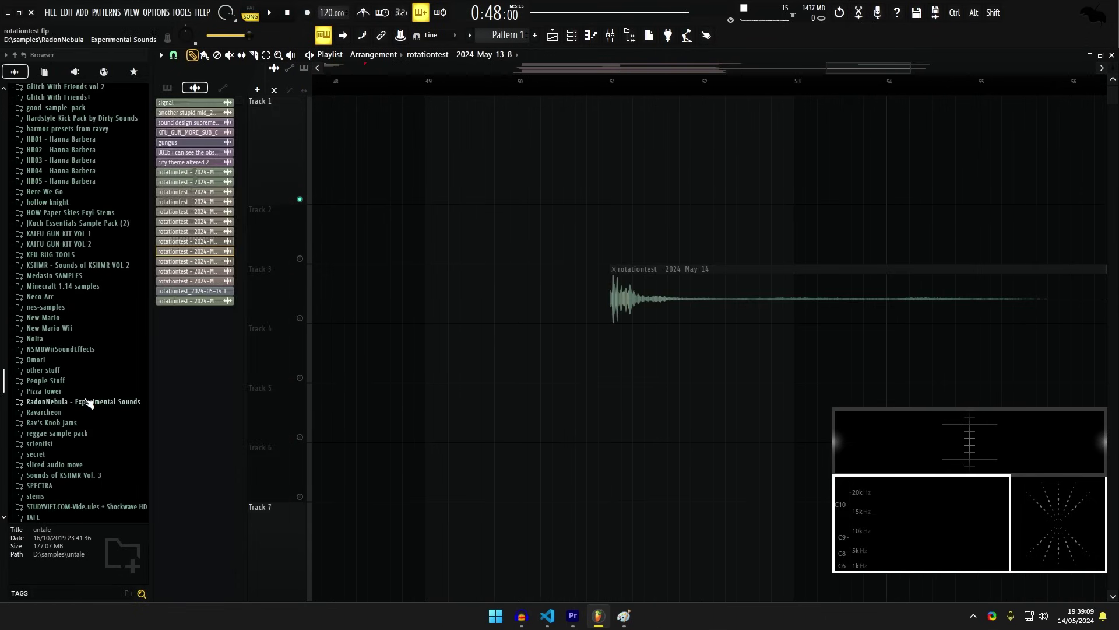
{"action": "scroll", "coordinate": [83, 292], "scroll_direction": "down", "scroll_amount": 10}
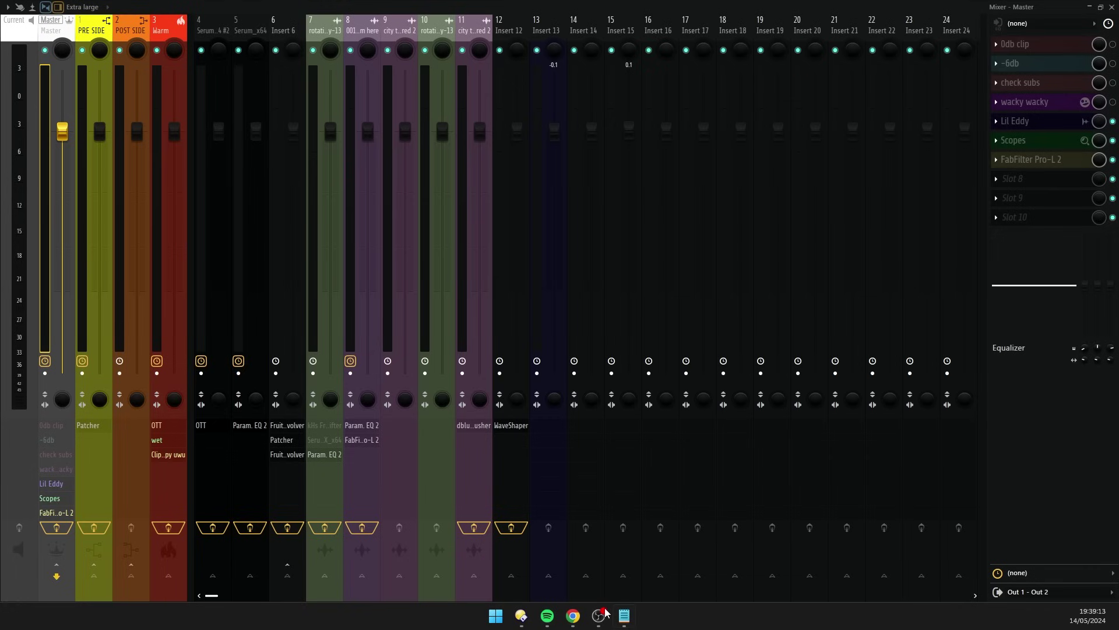
{"action": "left_click", "coordinate": [594, 620]}
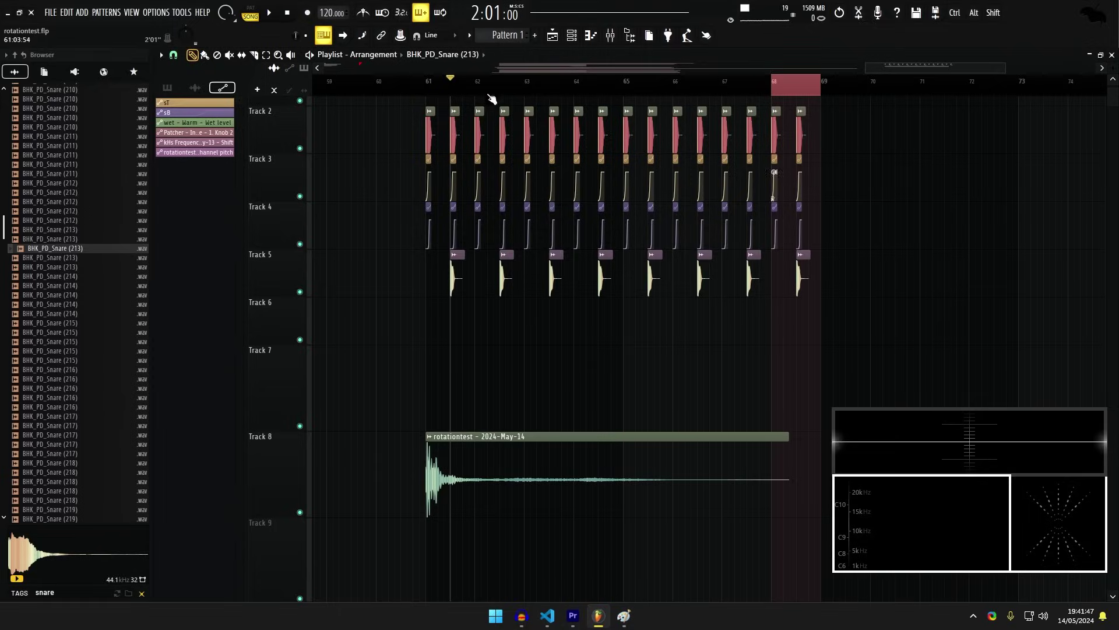
Try the Patcher preset built from Fruity Peak Controller and Fruity Reeverb 2 on BHK_PD_Snare (213) while playing the beat.
{"action": "key", "text": "space"}
{"action": "key", "text": "space"}
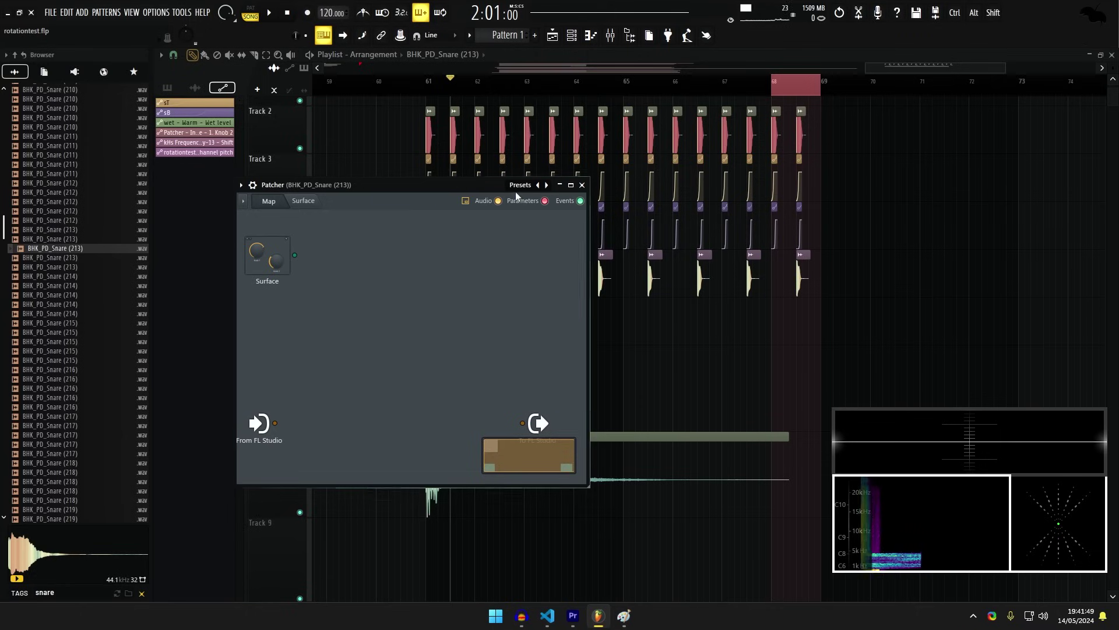
{"action": "right_click", "coordinate": [516, 186]}
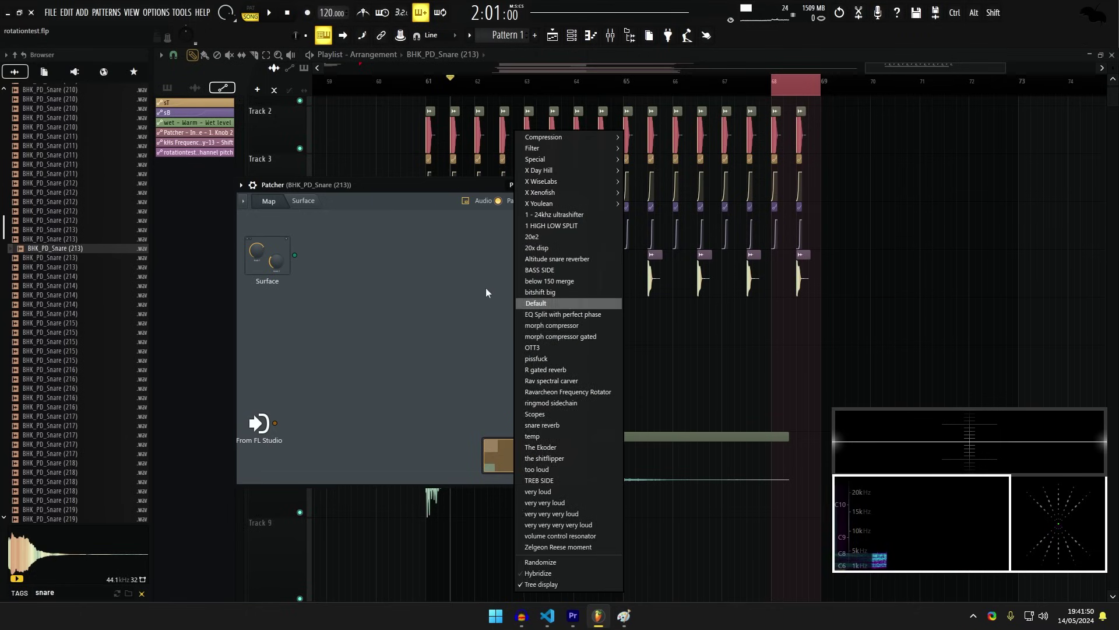
{"action": "left_click", "coordinate": [563, 414]}
{"action": "key", "text": "space"}
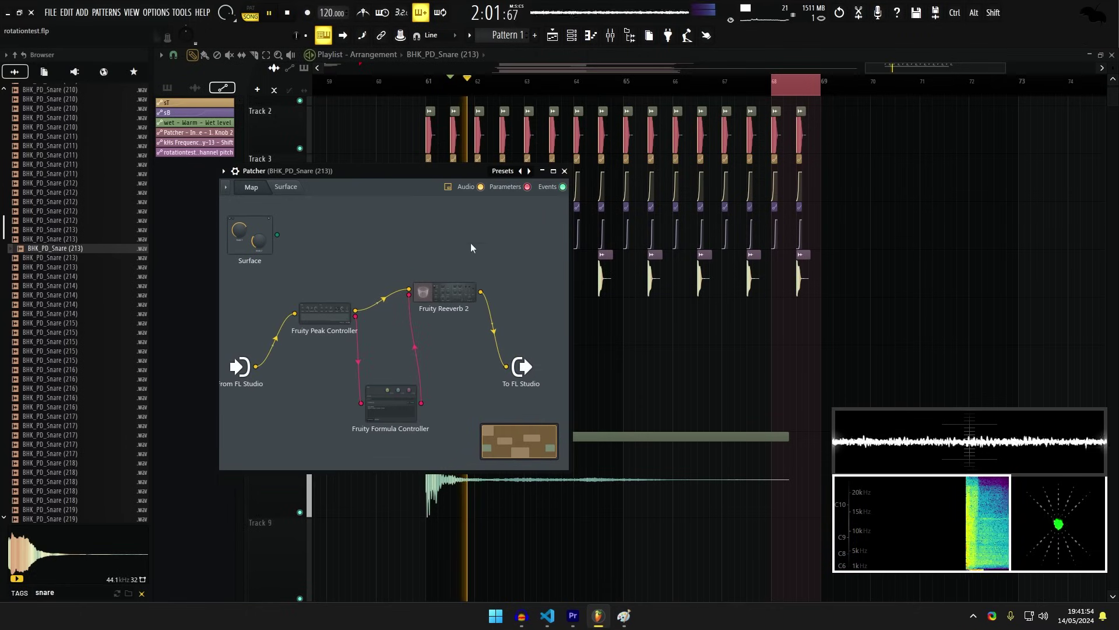
Load the snare reverb preset in the snare's Patcher and set FabFilter Pro-R's Space to 408.8 ms.
{"action": "left_click", "coordinate": [503, 171]}
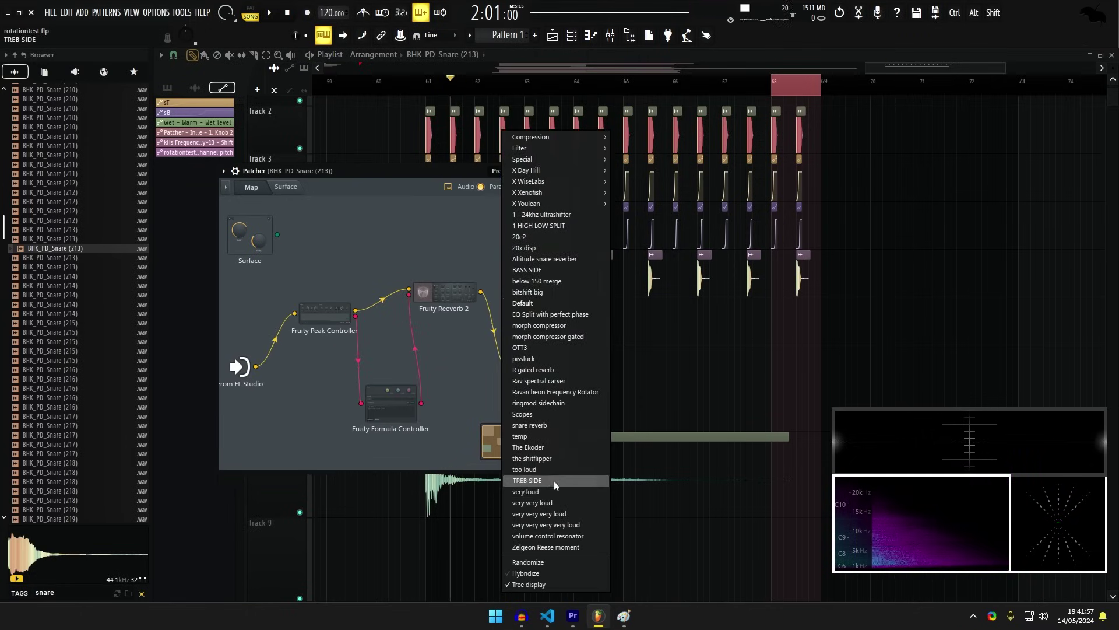
{"action": "left_click", "coordinate": [530, 425]}
{"action": "key", "text": "space"}
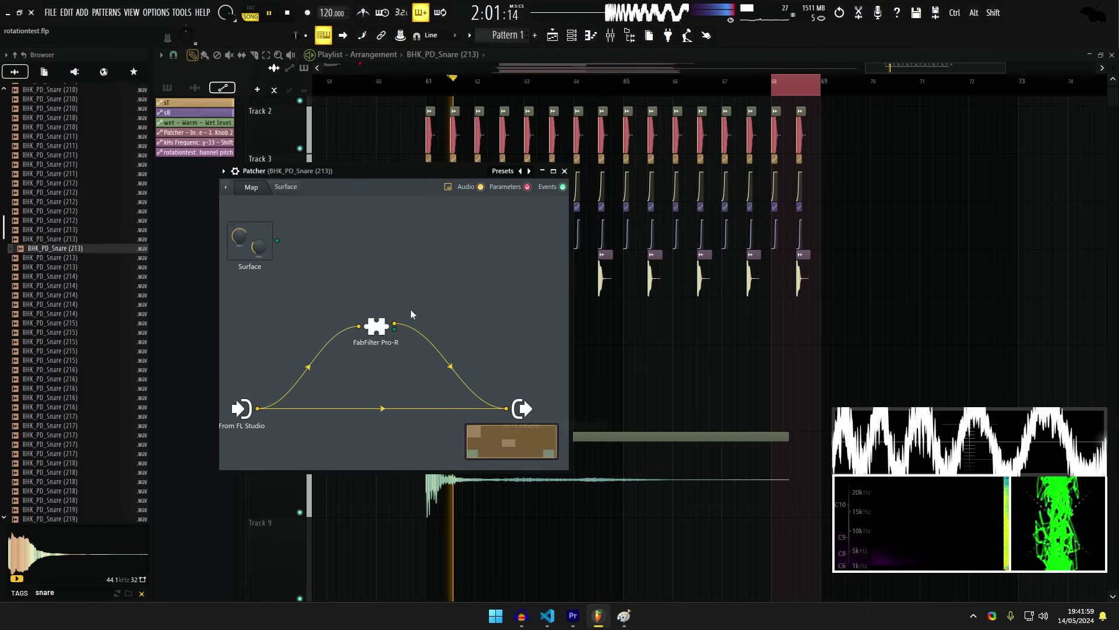
{"action": "left_click", "coordinate": [375, 325]}
{"action": "left_click_drag", "start_coordinate": [559, 172], "coordinate": [558, 245]}
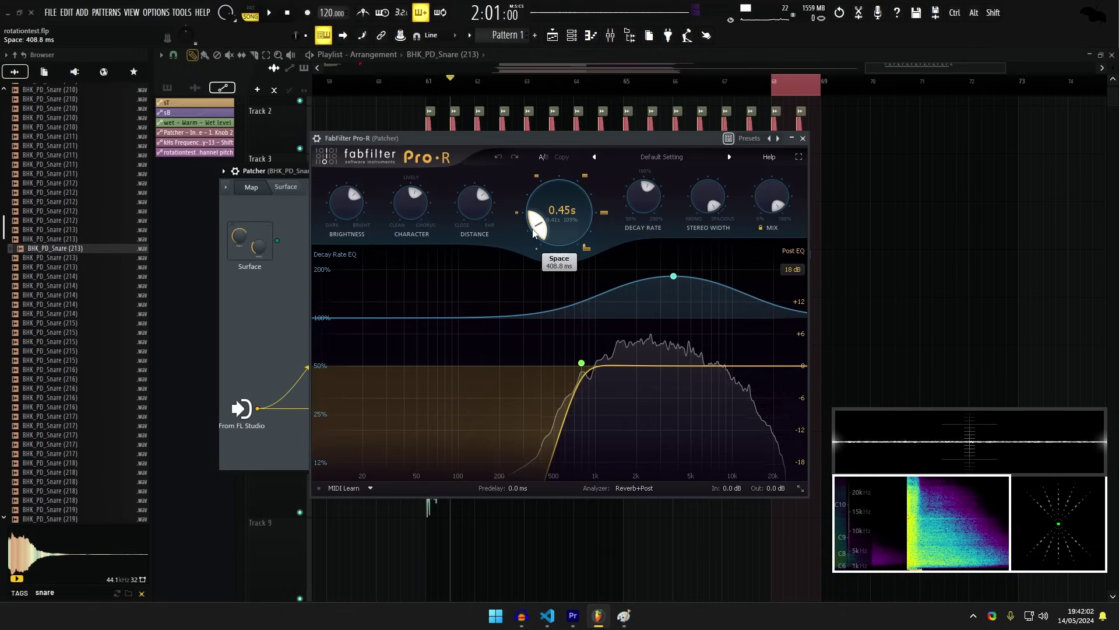
Play the beat with the snare reverb and audition a BHK_PD_Snare (213) clip on track 5.
{"action": "key", "text": "space"}
{"action": "key", "text": "space"}
{"action": "right_click", "coordinate": [874, 215]}
{"action": "scroll", "coordinate": [749, 245], "scroll_direction": "up", "scroll_amount": 2}
{"action": "right_click", "coordinate": [655, 271], "text": "alt"}
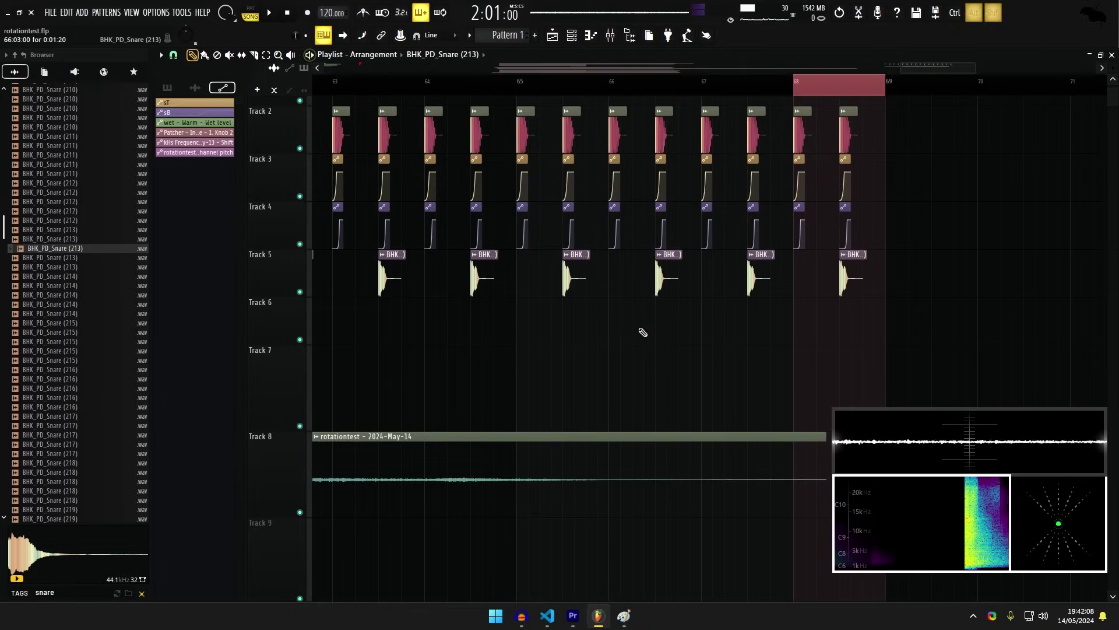
Open the settings of the VR_drum_kick_rattle clip on track 2 and adjust its pogo effect.
{"action": "scroll", "coordinate": [573, 369], "scroll_direction": "down", "scroll_amount": 3}
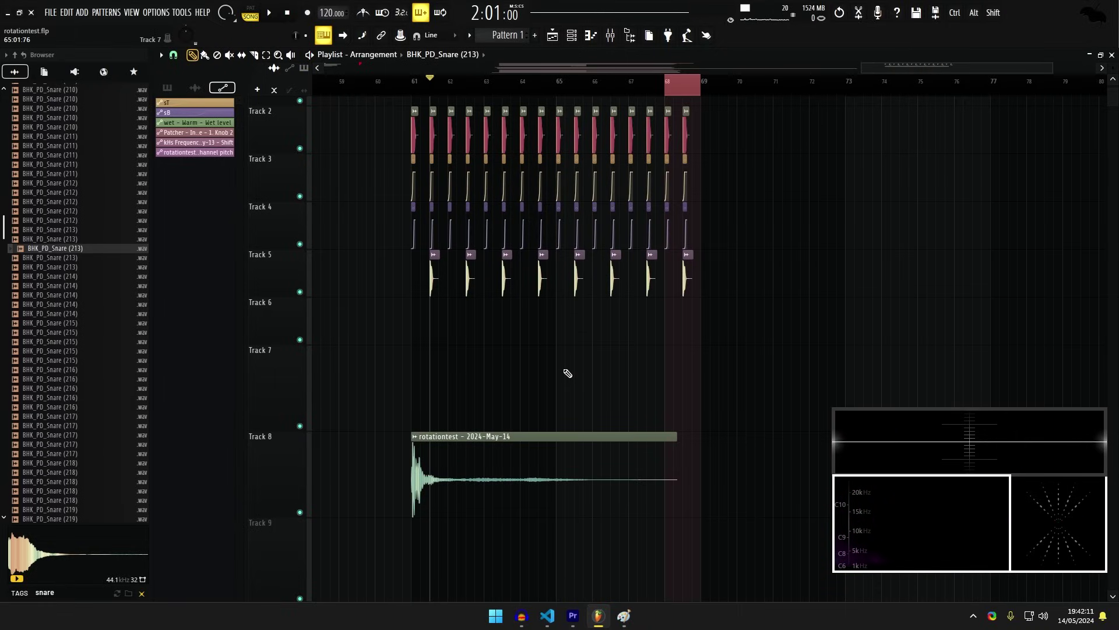
{"action": "scroll", "coordinate": [437, 356], "scroll_direction": "up", "scroll_amount": 2}
{"action": "scroll", "coordinate": [457, 330], "scroll_direction": "down", "scroll_amount": 1}
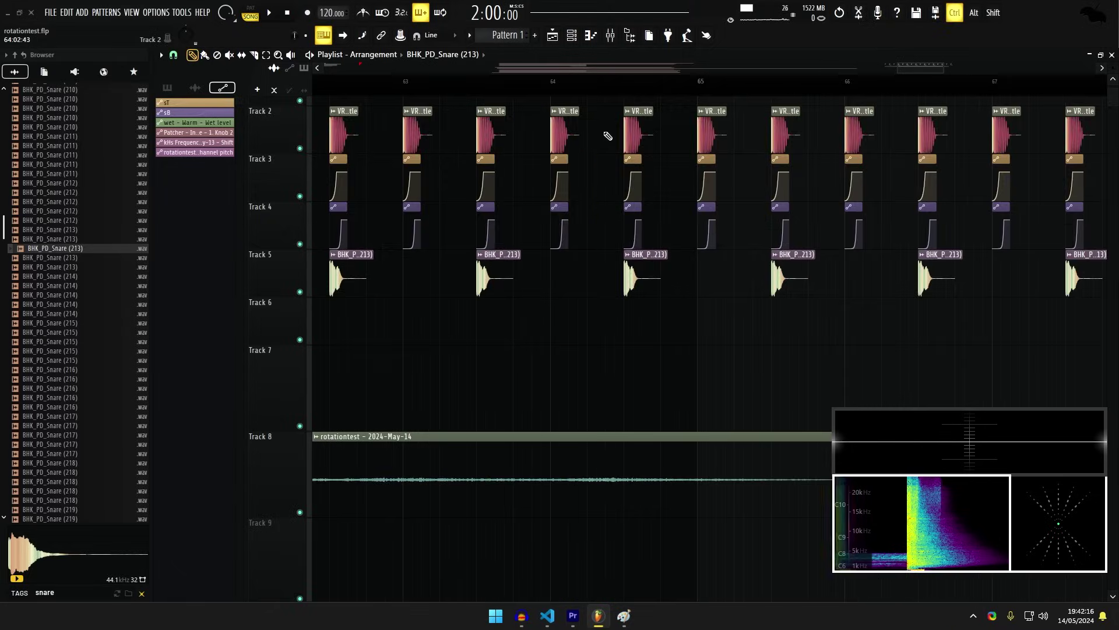
{"action": "scroll", "coordinate": [607, 135], "scroll_direction": "up", "scroll_amount": 2}
{"action": "double_click", "coordinate": [684, 135]}
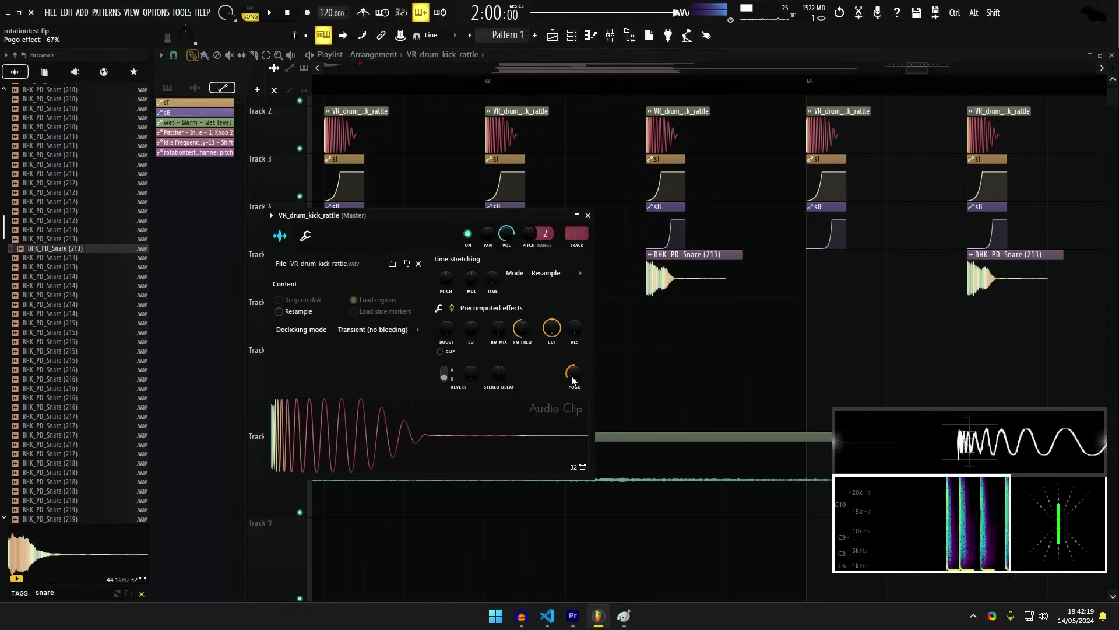
{"action": "left_click_drag", "start_coordinate": [571, 381], "coordinate": [576, 375]}
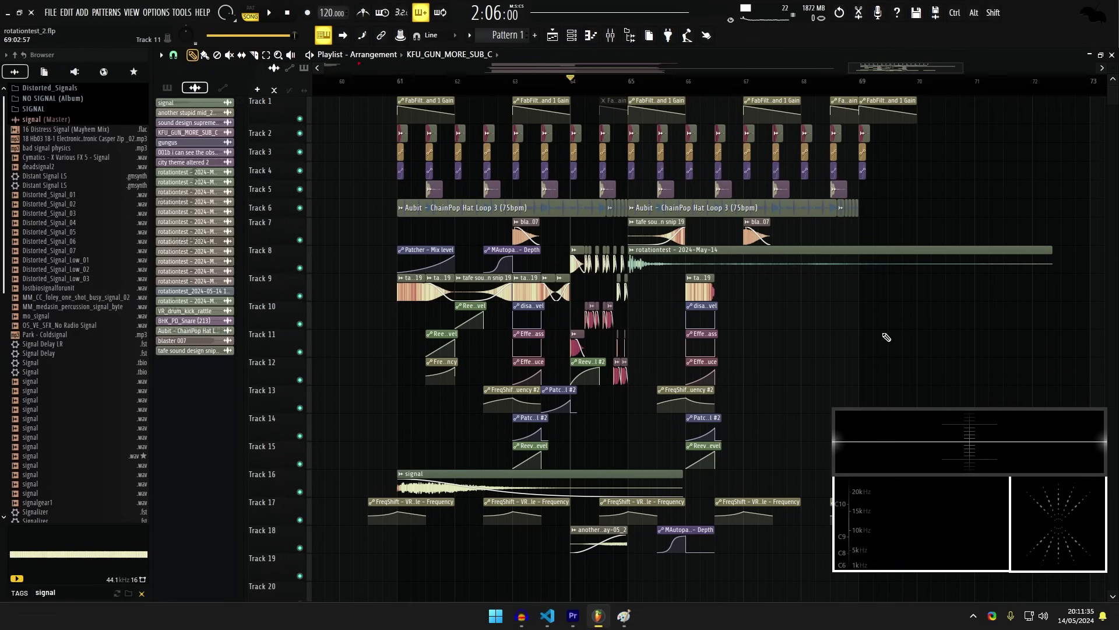
Play back the full drum and sound design arrangement that starts at bar 61.
{"action": "scroll", "coordinate": [394, 118], "scroll_direction": "up", "scroll_amount": 2}
{"action": "key", "text": "space"}
{"action": "scroll", "coordinate": [374, 390], "scroll_direction": "down", "scroll_amount": 1}
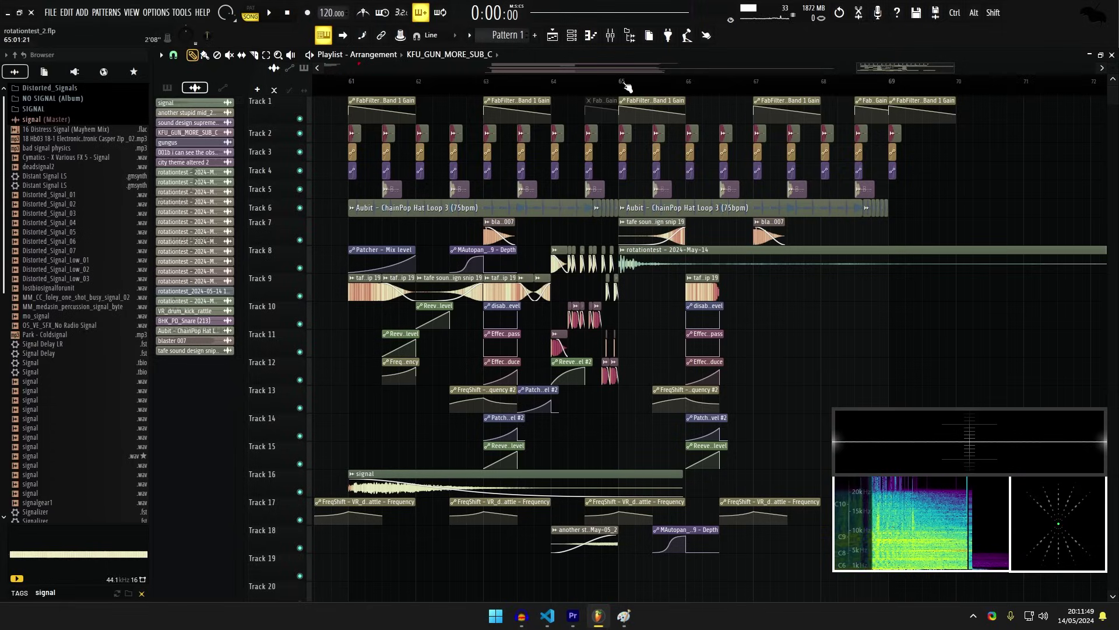
Audition the rotationtest - 2024-May-14 clip at bar 65 on track 8 by itself.
{"action": "scroll", "coordinate": [642, 261], "scroll_direction": "up", "scroll_amount": 2}
{"action": "key", "text": "space"}
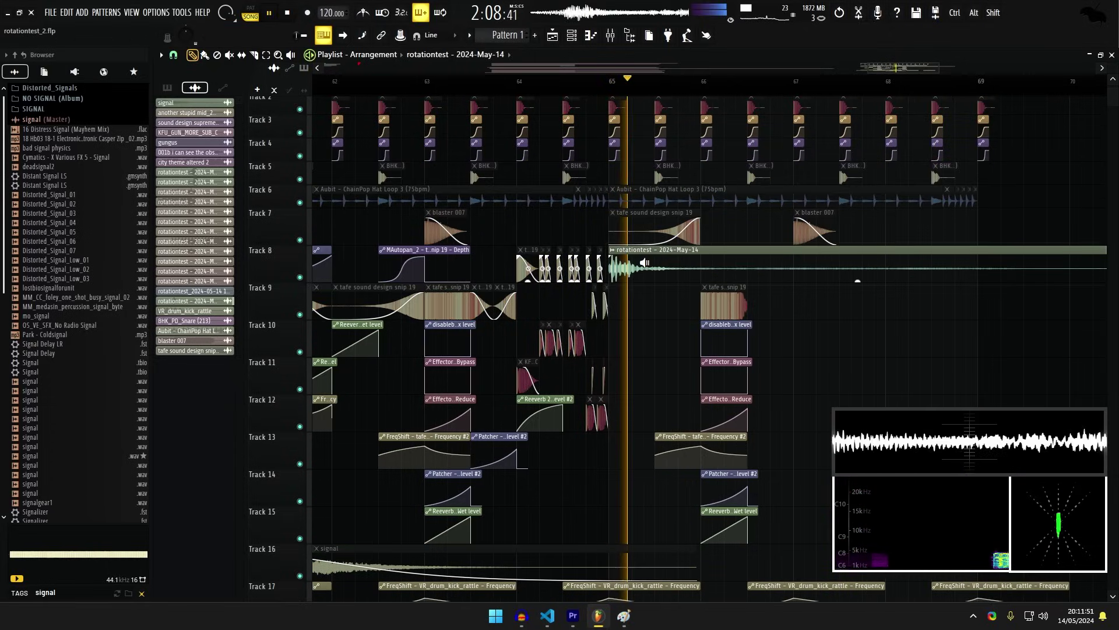
{"action": "key", "text": "space"}
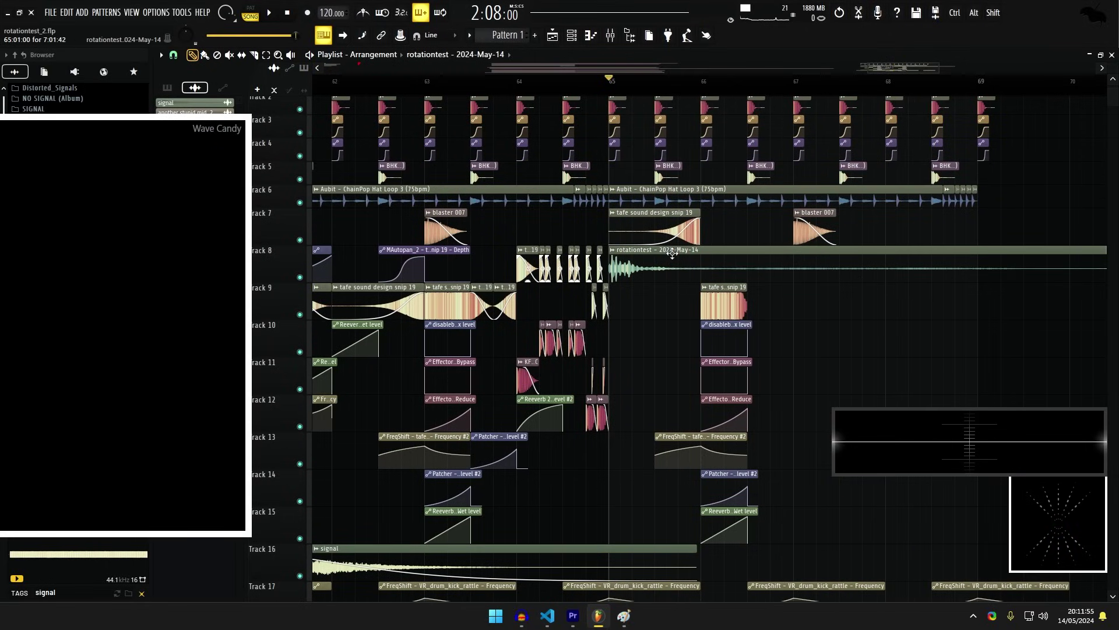
{"action": "double_click", "coordinate": [672, 253]}
{"action": "key", "text": "Escape"}
{"action": "right_click", "coordinate": [644, 267], "text": "alt"}
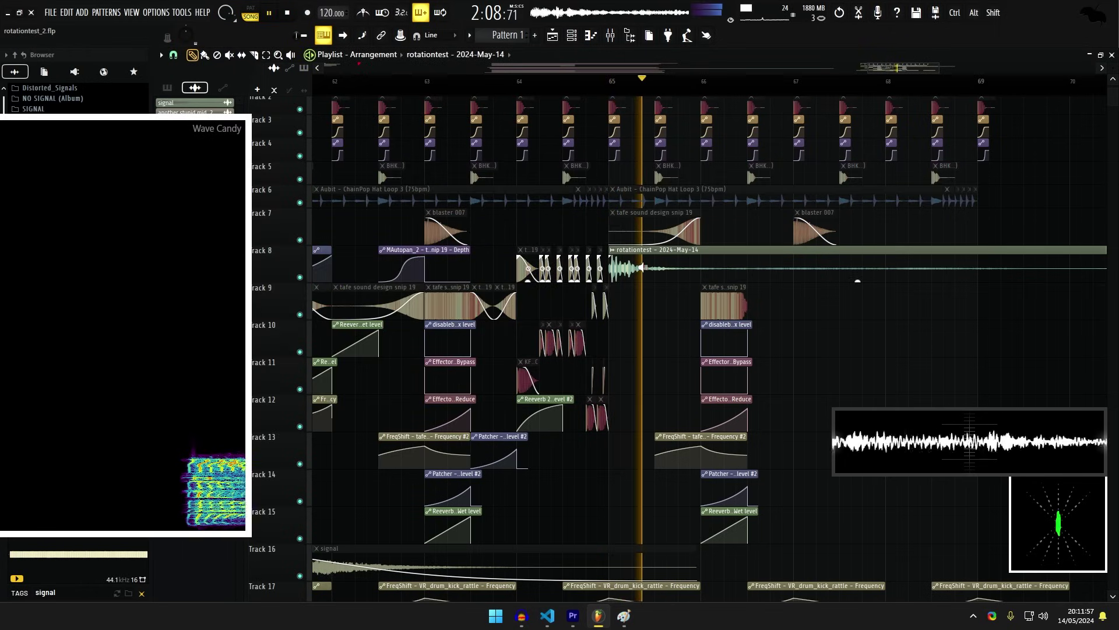
{"action": "key", "text": "space"}
Open the Lil Eddy Edison on the master and record the arrangement's playback from bar 61.
{"action": "scroll", "coordinate": [626, 294], "scroll_direction": "down", "scroll_amount": 2}
{"action": "scroll", "coordinate": [625, 294], "scroll_direction": "down", "scroll_amount": 3}
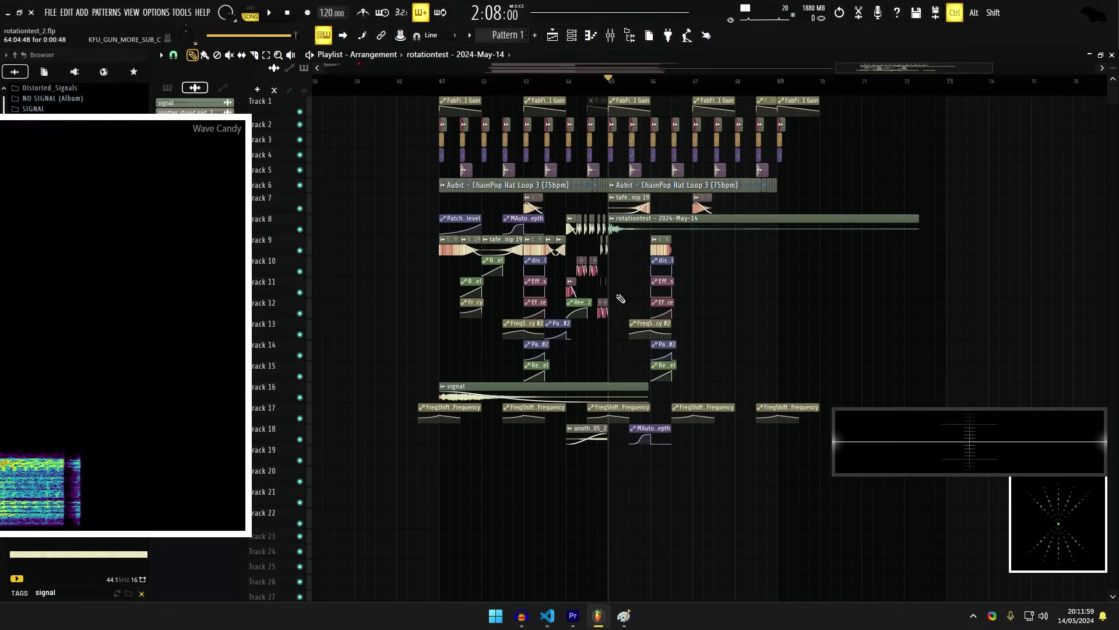
{"action": "scroll", "coordinate": [626, 294], "scroll_direction": "up", "scroll_amount": 3}
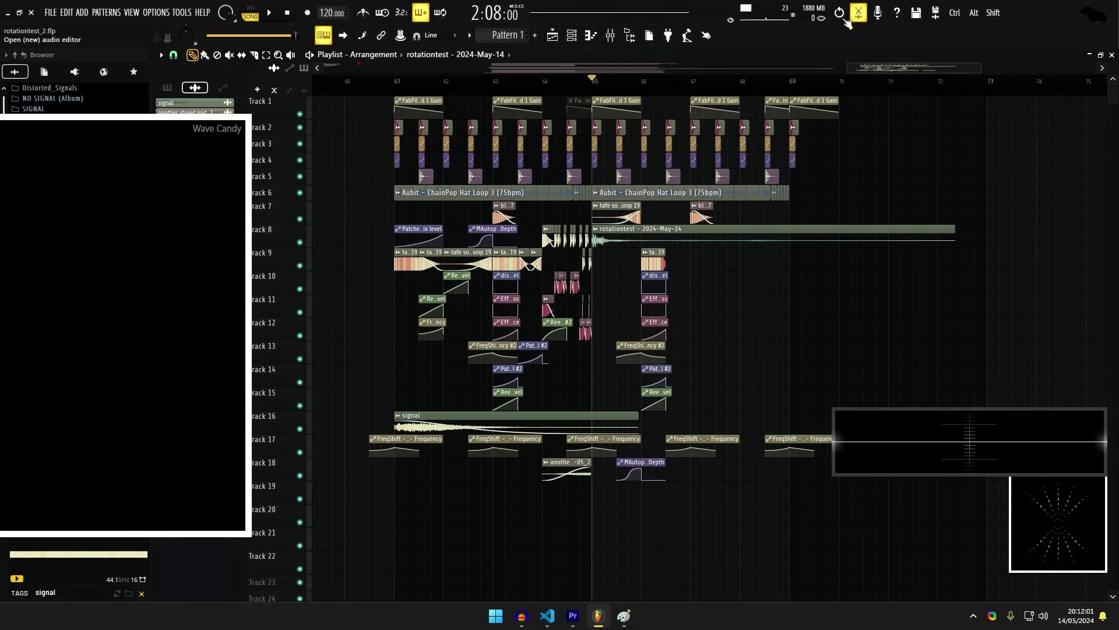
{"action": "left_click", "coordinate": [859, 13]}
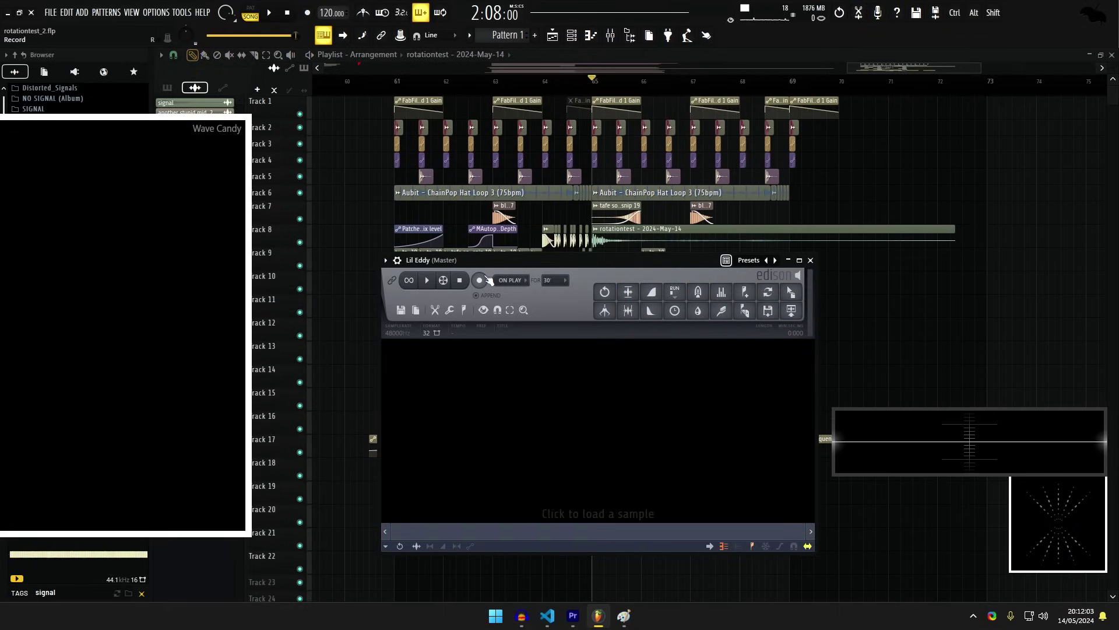
{"action": "left_click", "coordinate": [484, 280]}
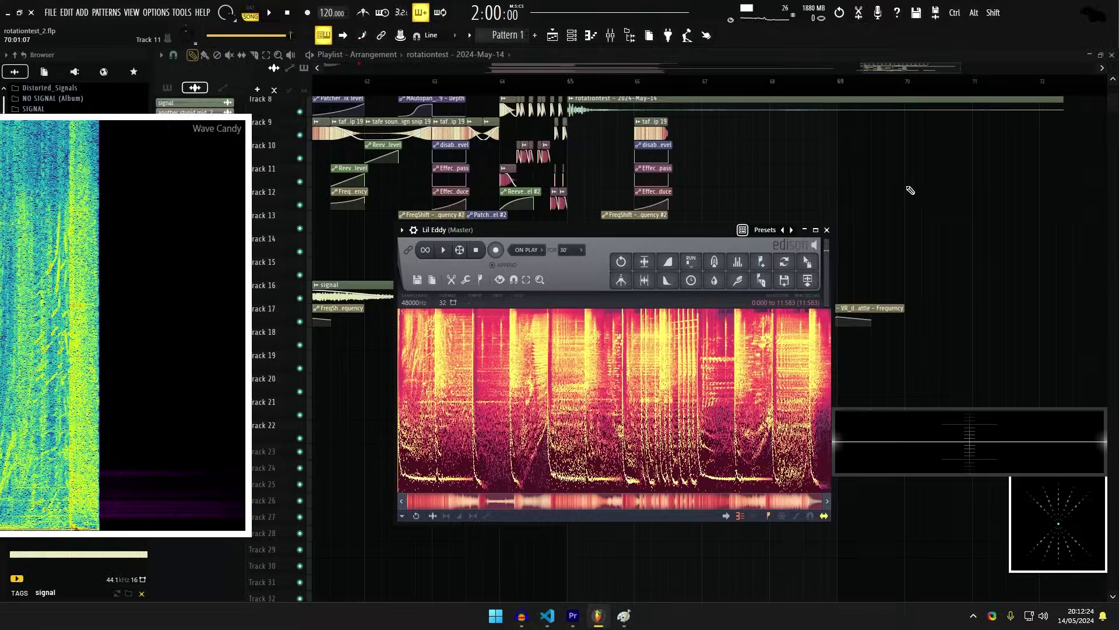
Place the Edison recording of the arrangement in the playlist as an audio clip on track 9, ending near bar 27.
{"action": "scroll", "coordinate": [910, 190], "scroll_direction": "down", "scroll_amount": 5}
{"action": "left_click_drag", "start_coordinate": [722, 178], "coordinate": [1050, 200]}
{"action": "left_click_drag", "start_coordinate": [808, 280], "coordinate": [461, 158]}
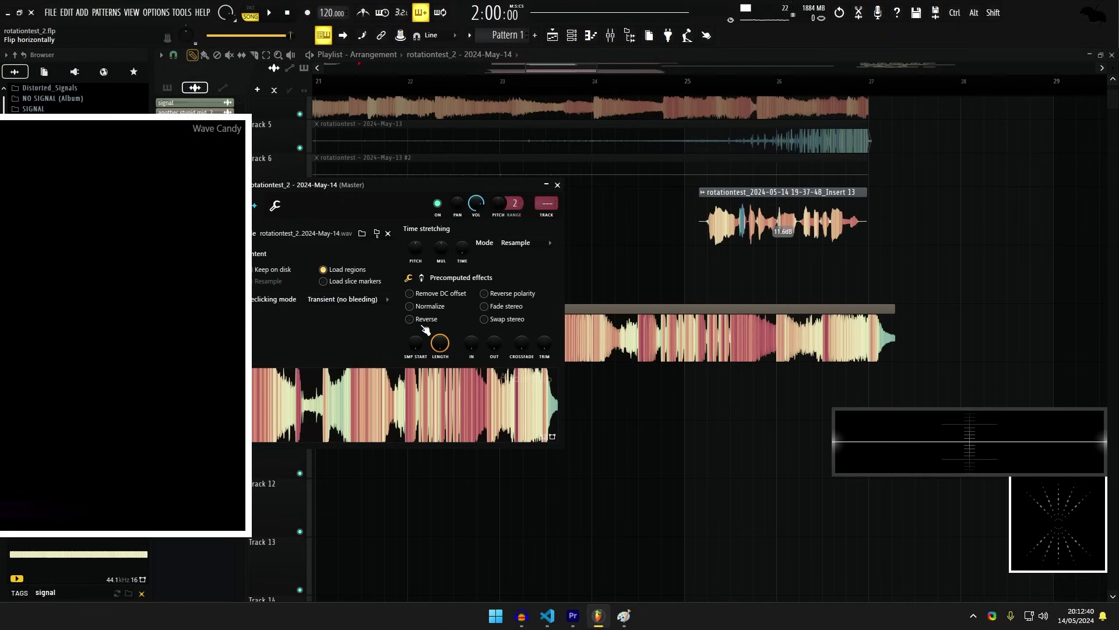
Reverse the rotationtest_2 - 2024-May-14 clip and move it along track 9 to end just before bar 27.
{"action": "left_click", "coordinate": [424, 321]}
{"action": "key", "text": "Escape"}
{"action": "left_click_drag", "start_coordinate": [736, 338], "coordinate": [701, 335]}
{"action": "scroll", "coordinate": [853, 333], "scroll_direction": "up", "scroll_amount": 4}
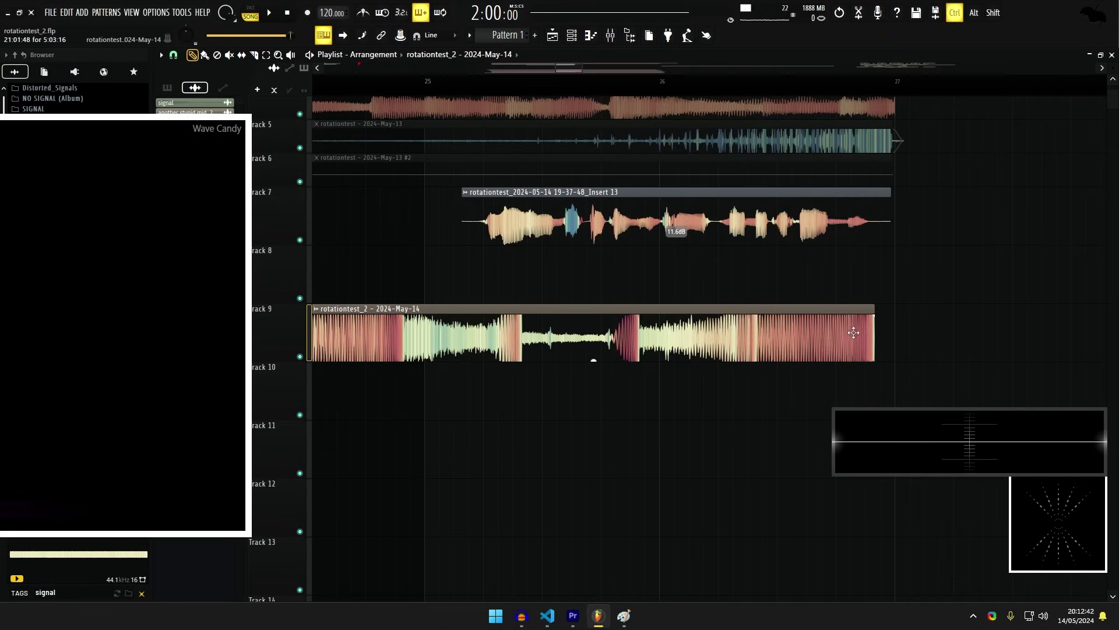
Audition the reversed rotationtest_2 - 2024-May-14 clip from its middle and from near its start.
{"action": "scroll", "coordinate": [752, 342], "scroll_direction": "down", "scroll_amount": 6}
{"action": "scroll", "coordinate": [654, 350], "scroll_direction": "up", "scroll_amount": 4}
{"action": "right_click", "coordinate": [527, 340], "text": "alt"}
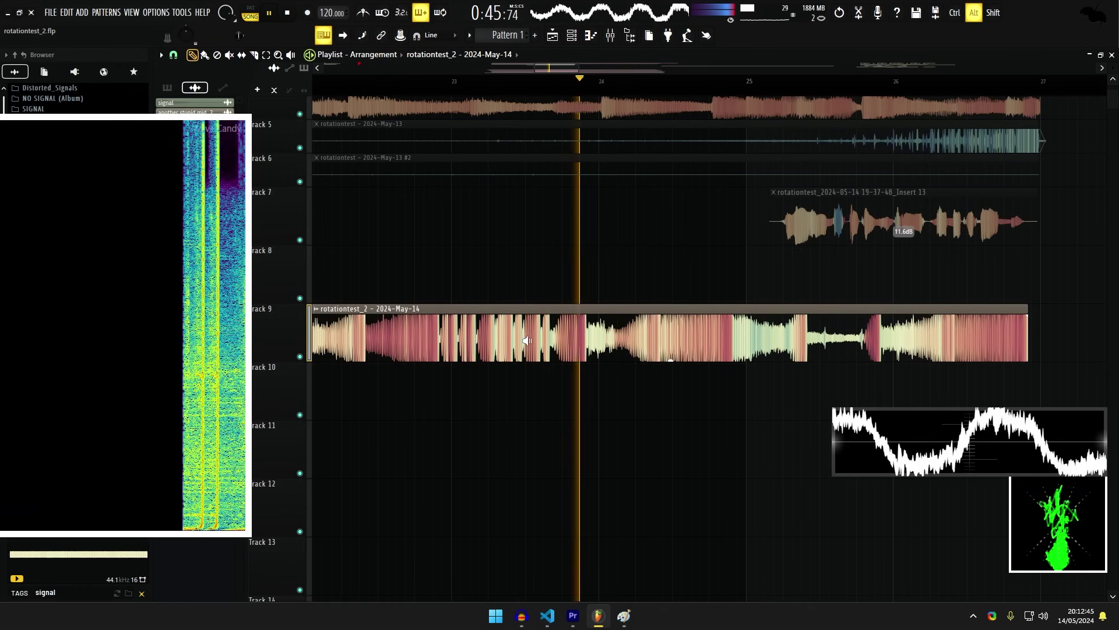
{"action": "scroll", "coordinate": [527, 340], "scroll_direction": "down", "scroll_amount": 2}
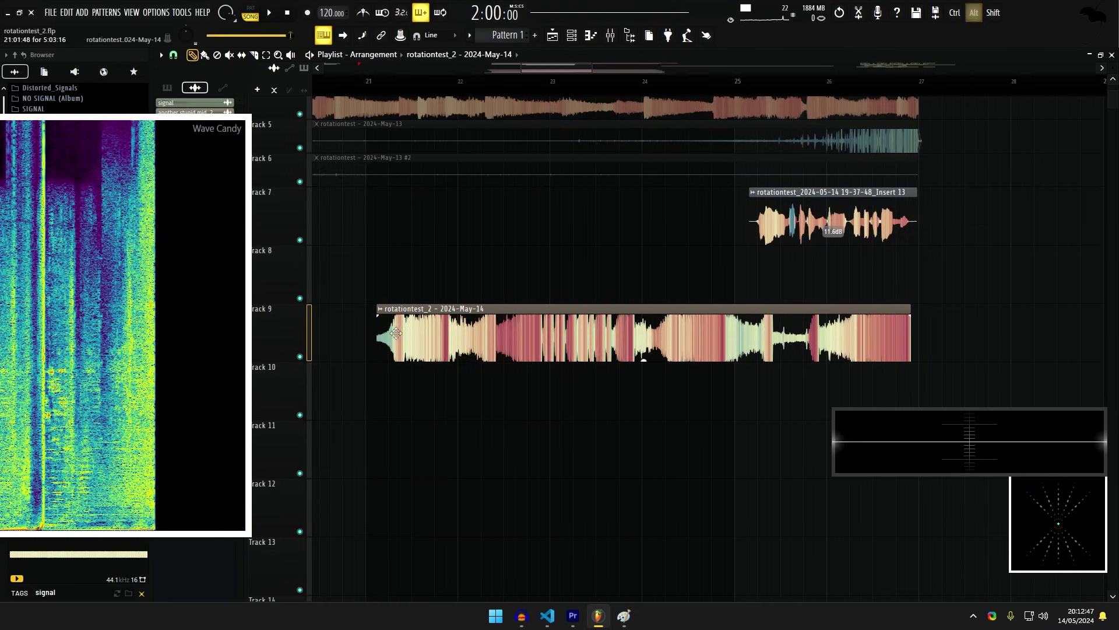
{"action": "right_click", "coordinate": [422, 334], "text": "alt"}
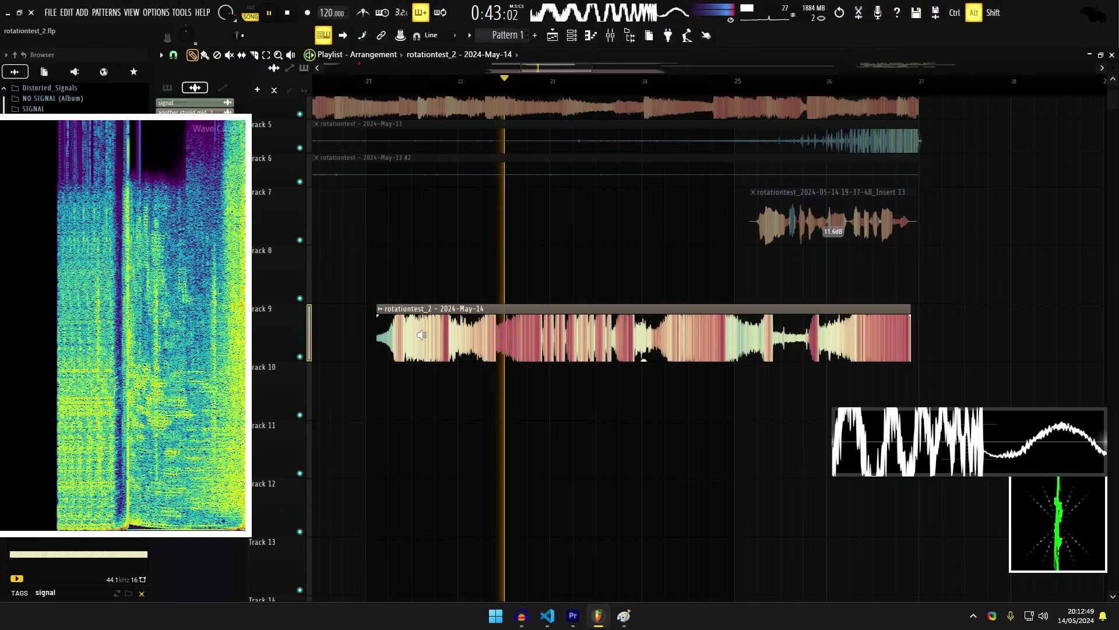
Shorten the reversed clip on track 9 to its opening part ending at bar 27, and check its channel settings.
{"action": "scroll", "coordinate": [492, 332], "scroll_direction": "up", "scroll_amount": 3}
{"action": "left_click_drag", "start_coordinate": [586, 328], "coordinate": [1041, 335]}
{"action": "scroll", "coordinate": [1074, 334], "scroll_direction": "up", "scroll_amount": 5}
{"action": "scroll", "coordinate": [531, 405], "scroll_direction": "down", "scroll_amount": 4}
{"action": "scroll", "coordinate": [531, 405], "scroll_direction": "down", "scroll_amount": 4}
{"action": "double_click", "coordinate": [534, 344]}
{"action": "left_click", "coordinate": [557, 185]}
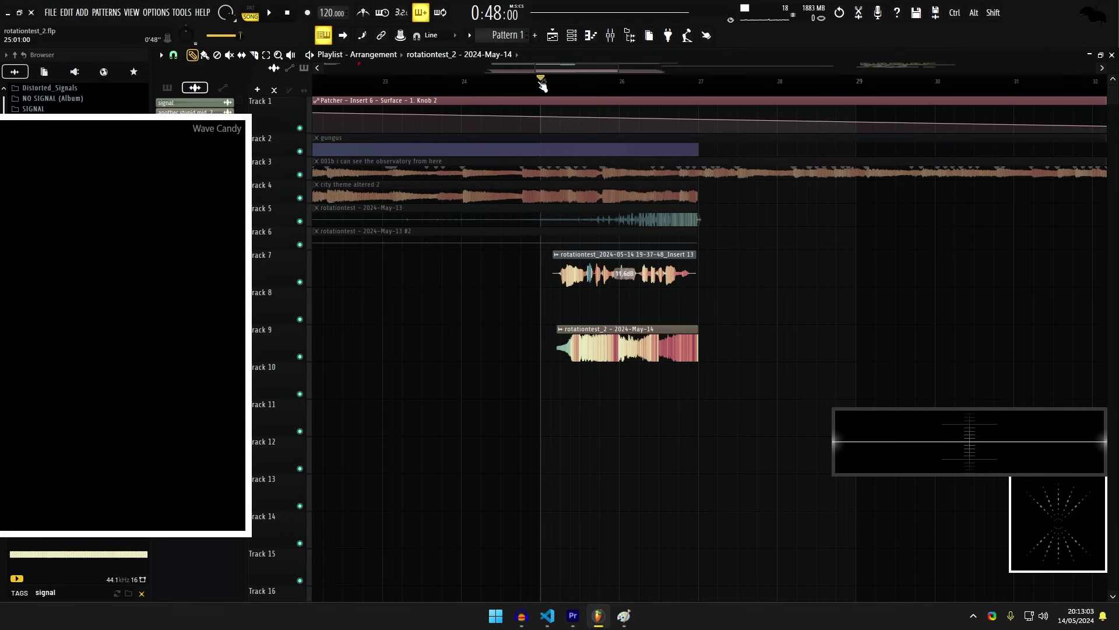
Place the Lil Eddy recording of the rotated track 9 playback on track 11 as an audio clip and audition it.
{"action": "scroll", "coordinate": [541, 84], "scroll_direction": "down", "scroll_amount": 3}
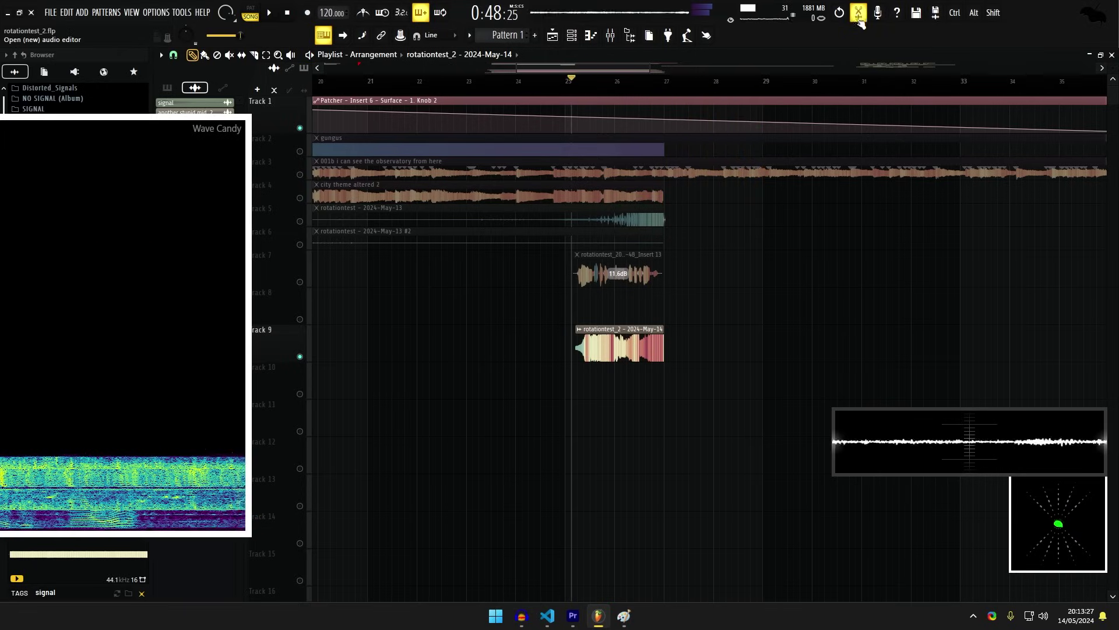
{"action": "left_click", "coordinate": [858, 17]}
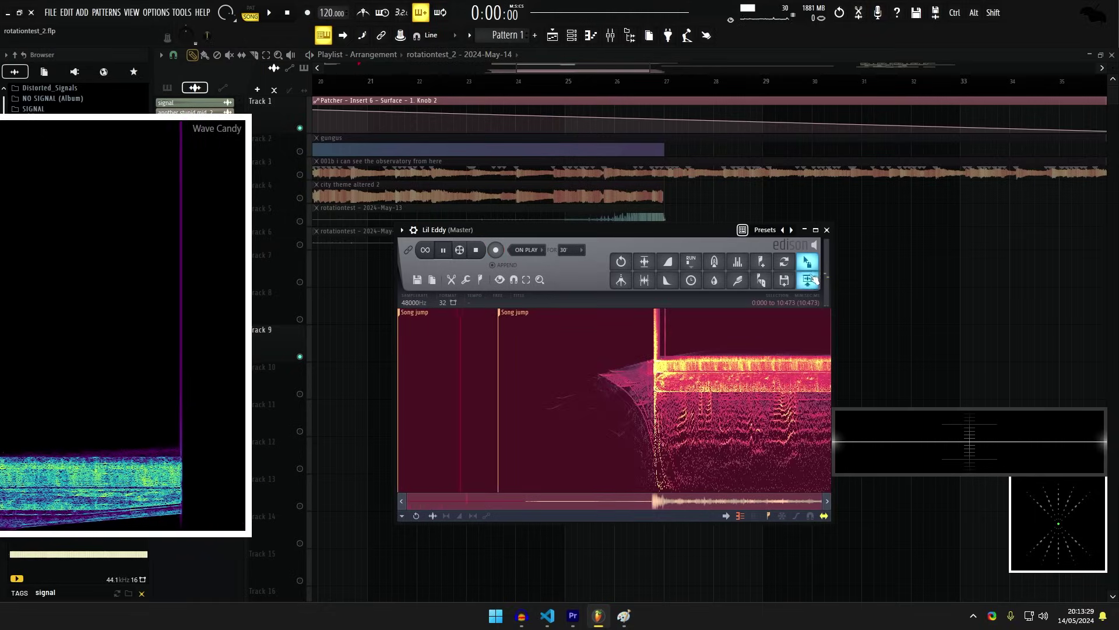
{"action": "left_click_drag", "start_coordinate": [814, 280], "coordinate": [776, 344]}
{"action": "scroll", "coordinate": [576, 423], "scroll_direction": "up", "scroll_amount": 3}
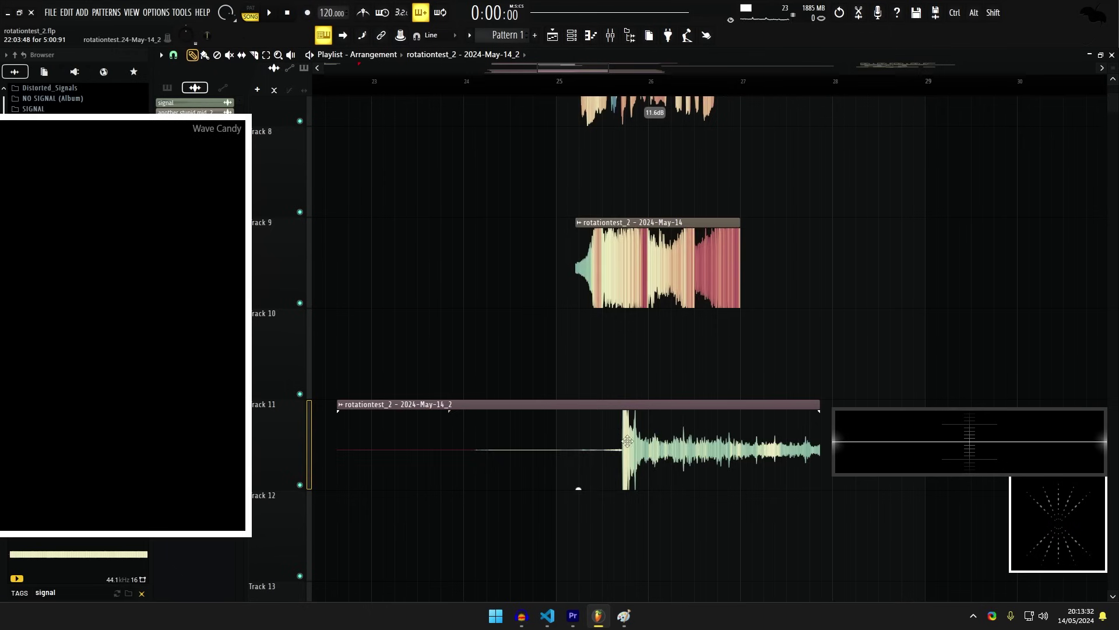
{"action": "right_click", "coordinate": [619, 438], "text": "alt"}
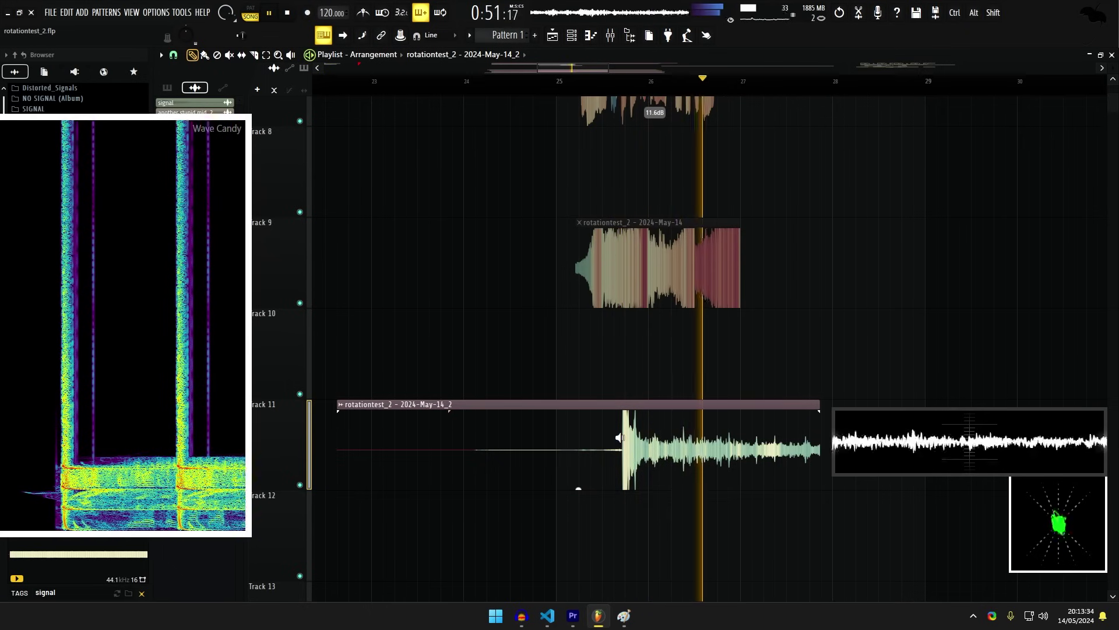
Reverse the rotationtest_2 - 2024-May-14_2 clip on track 11 and audition it.
{"action": "left_click", "coordinate": [286, 13]}
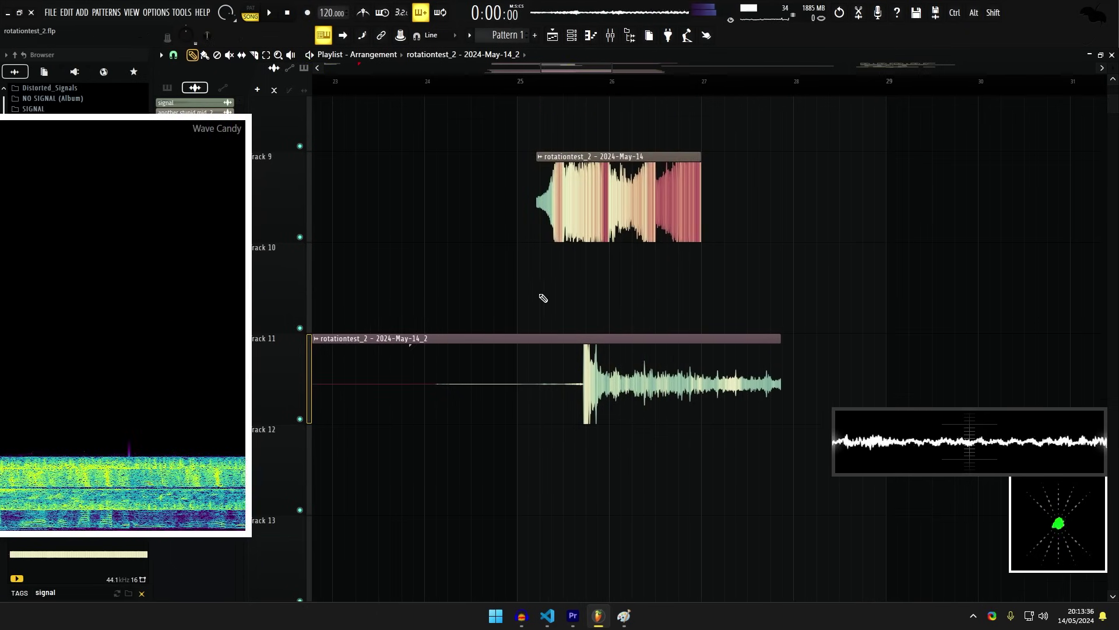
{"action": "left_click", "coordinate": [860, 14]}
{"action": "key", "text": "Escape"}
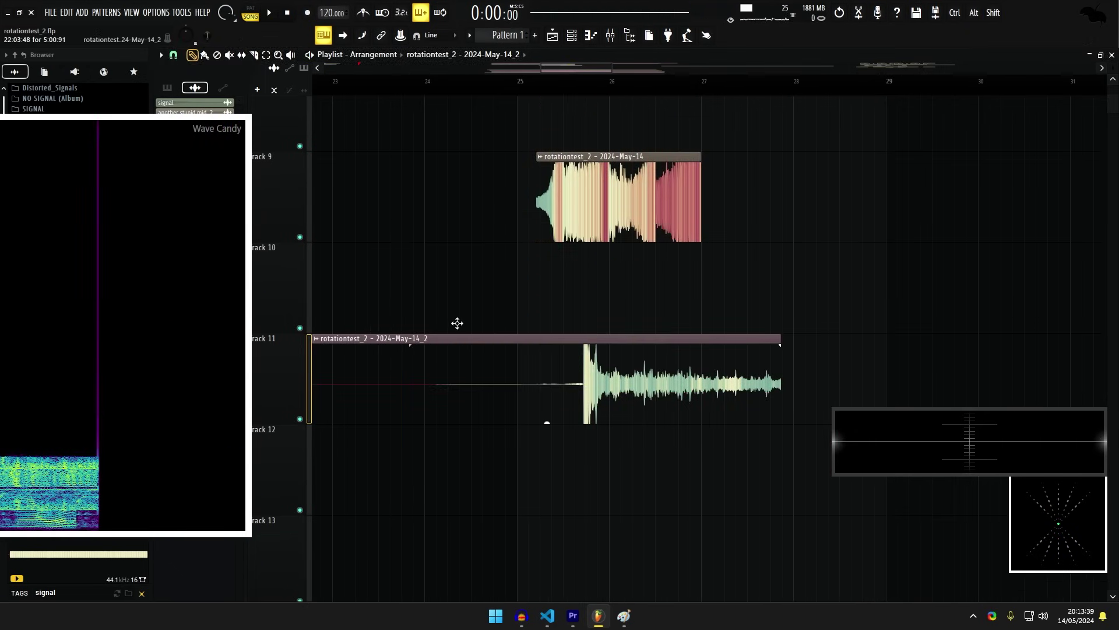
{"action": "double_click", "coordinate": [464, 337]}
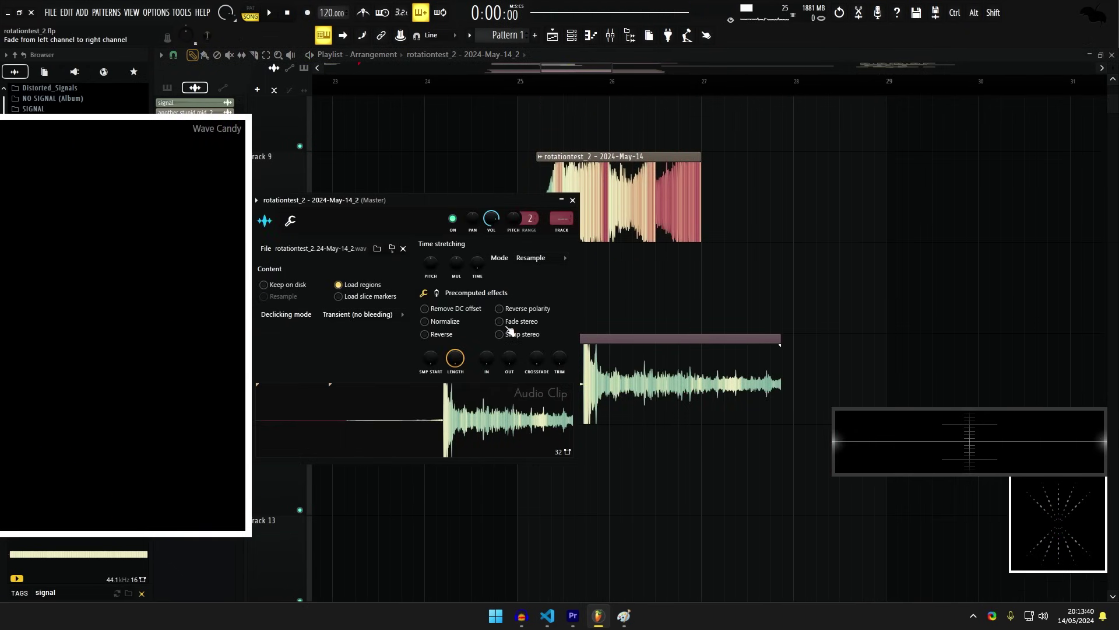
{"action": "left_click", "coordinate": [428, 334]}
{"action": "key", "text": "Escape"}
{"action": "left_click_drag", "start_coordinate": [525, 305], "coordinate": [690, 267]}
{"action": "right_click", "coordinate": [551, 343], "text": "alt"}
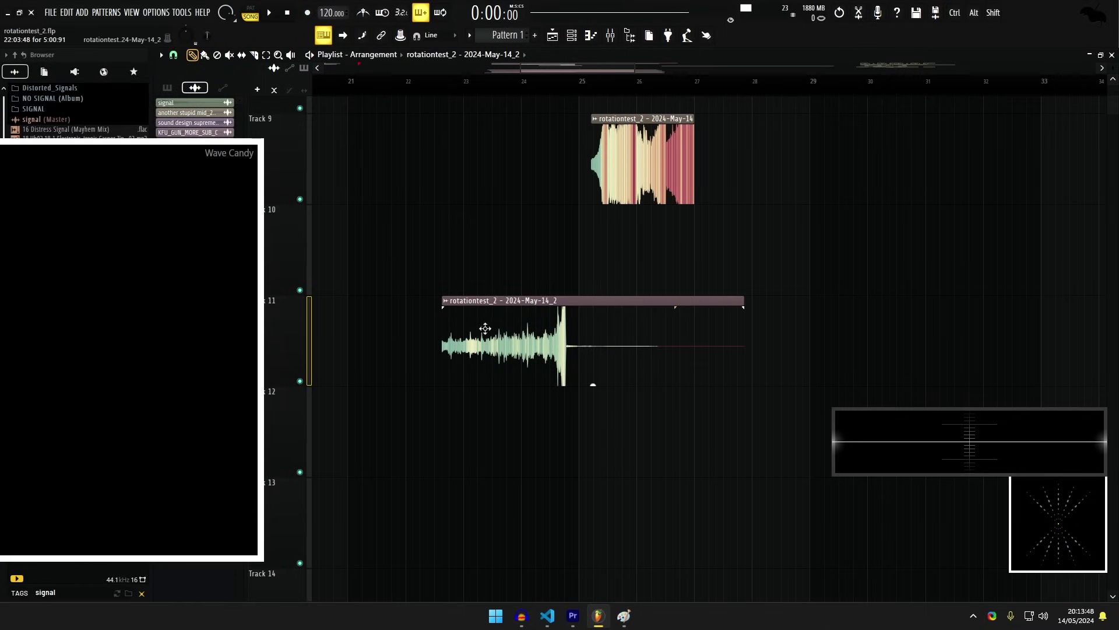
Remove the rotationtest_2 - 2024-May-14_2 clip from track 11 and locate the beat arrangement around bars 61 to 69.
{"action": "scroll", "coordinate": [528, 309], "scroll_direction": "down", "scroll_amount": 3}
{"action": "scroll", "coordinate": [556, 311], "scroll_direction": "down", "scroll_amount": 4}
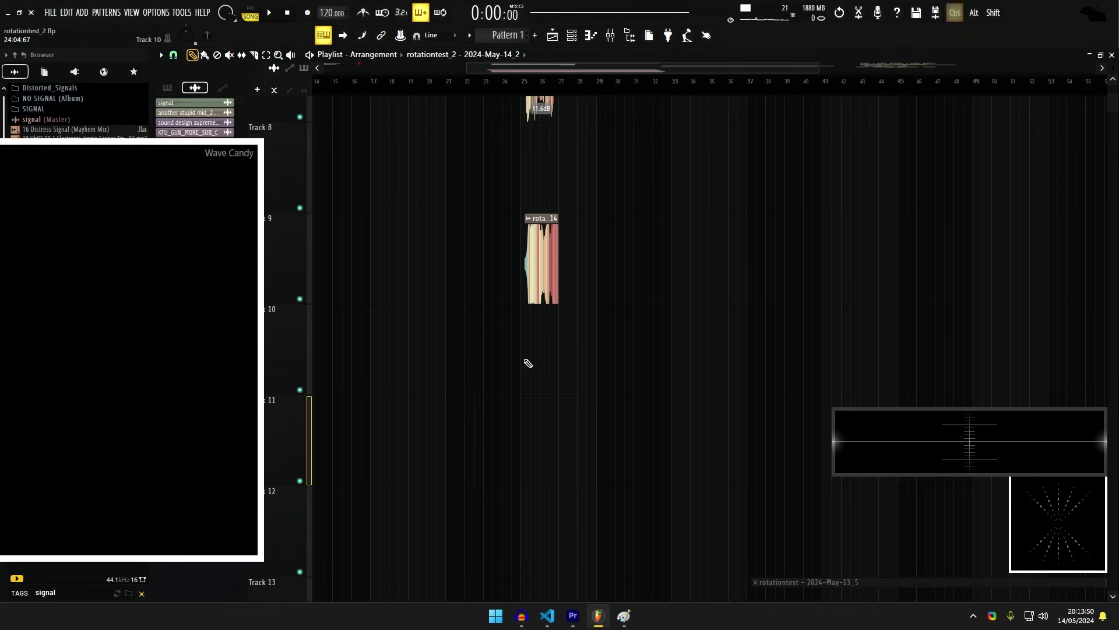
{"action": "scroll", "coordinate": [571, 288], "scroll_direction": "down", "scroll_amount": 3}
{"action": "scroll", "coordinate": [883, 165], "scroll_direction": "up", "scroll_amount": 5}
{"action": "scroll", "coordinate": [933, 229], "scroll_direction": "up", "scroll_amount": 5}
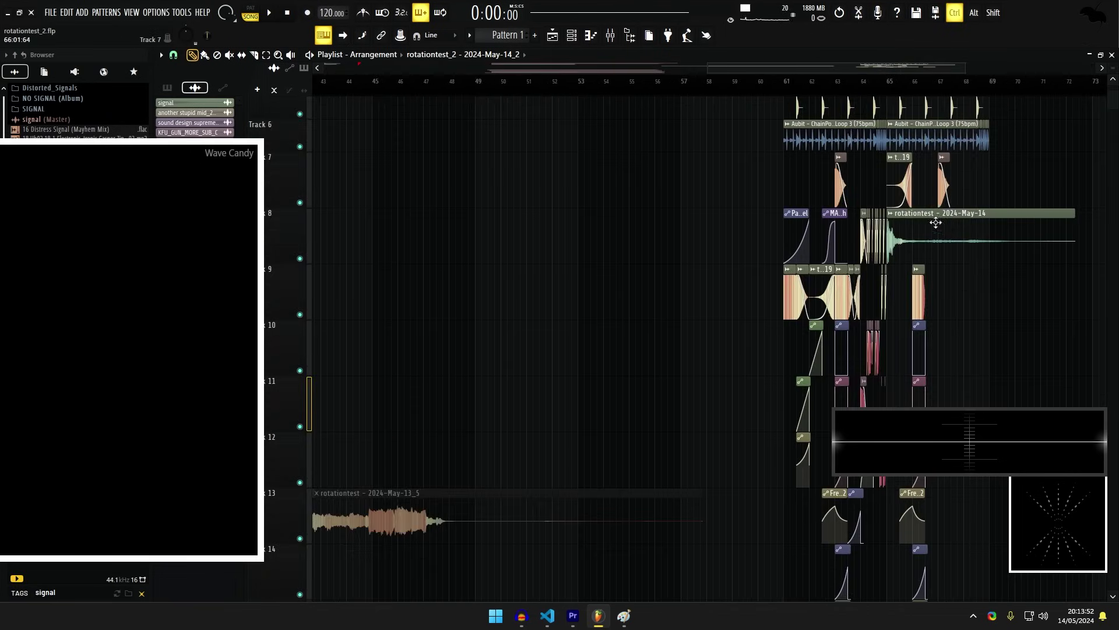
{"action": "double_click", "coordinate": [881, 242]}
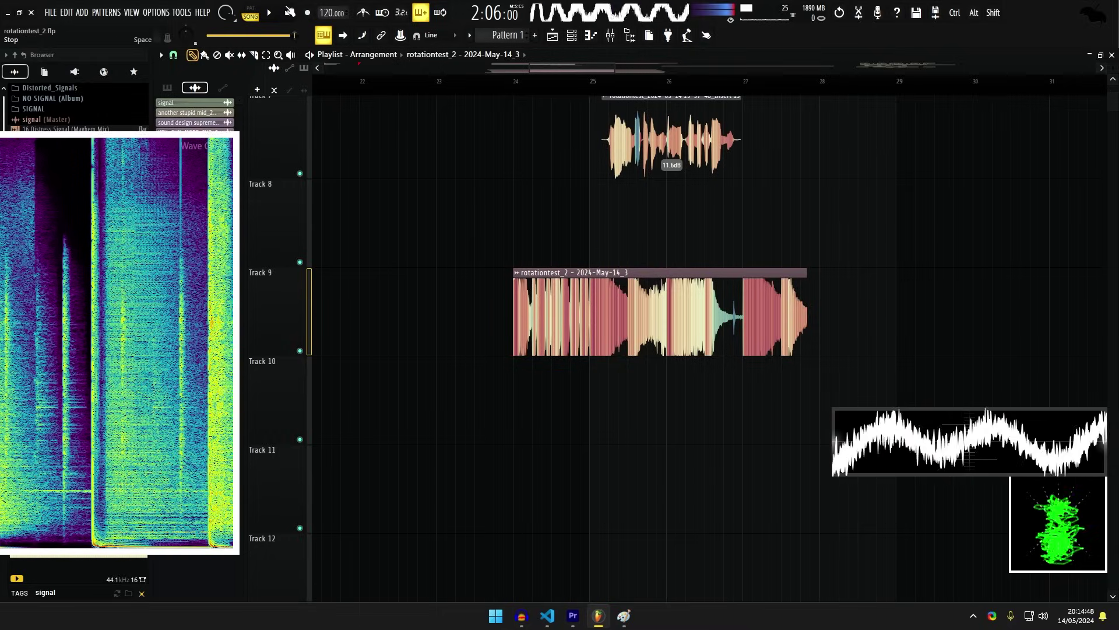
Reverse the rotationtest_2 - 2024-May-14_3 recording on track 9 and move it to end at bar 28.
{"action": "left_click", "coordinate": [288, 10]}
{"action": "double_click", "coordinate": [628, 291]}
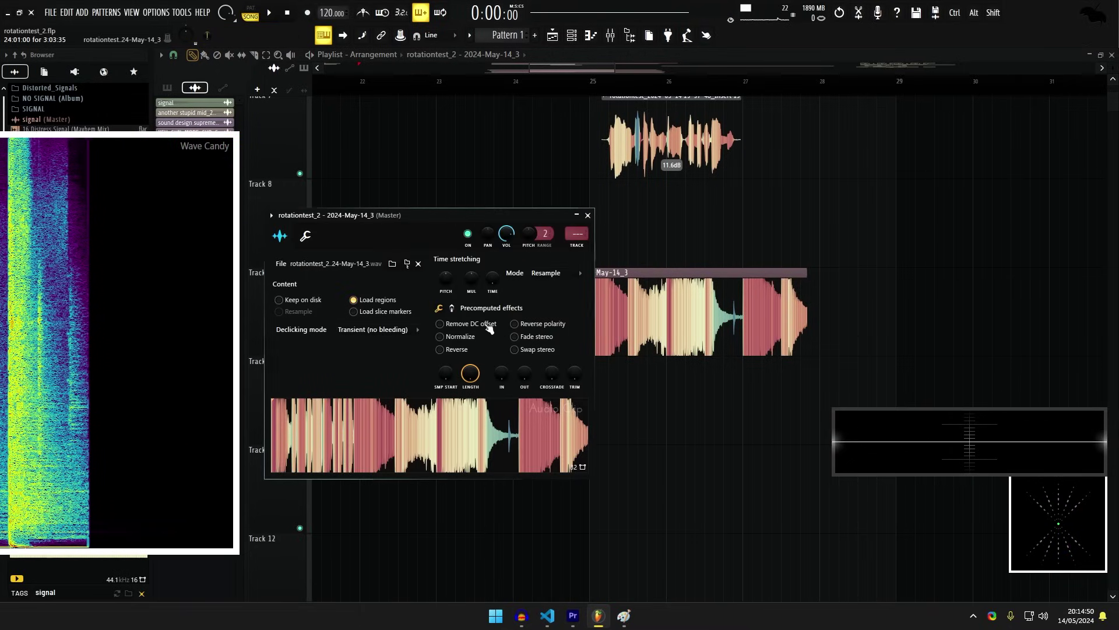
{"action": "left_click", "coordinate": [457, 349]}
{"action": "key", "text": "Escape"}
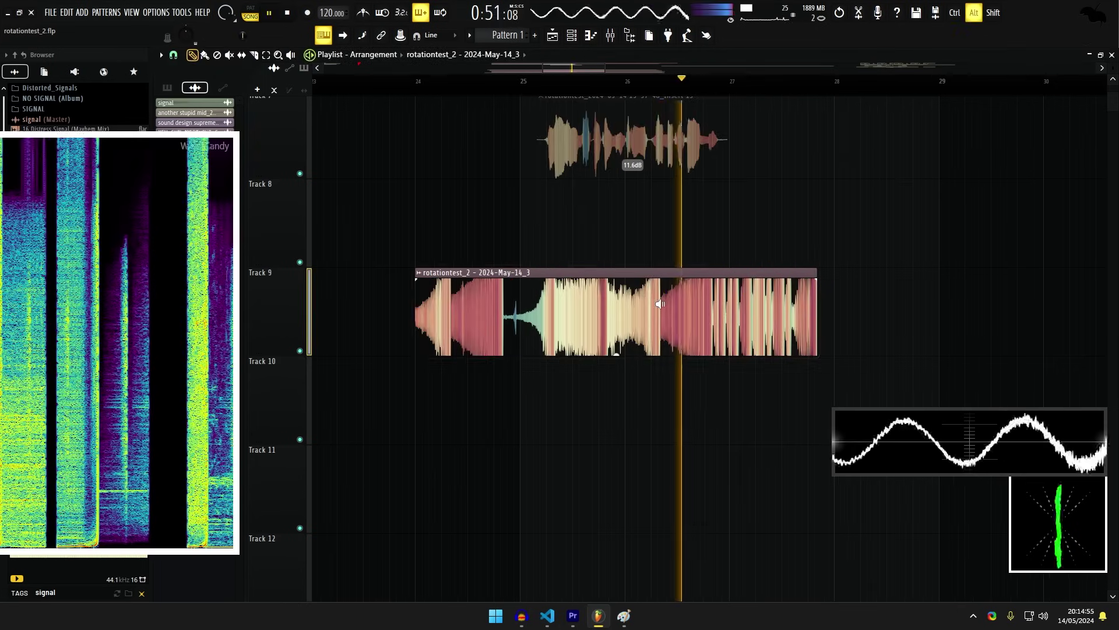
{"action": "key", "text": "space"}
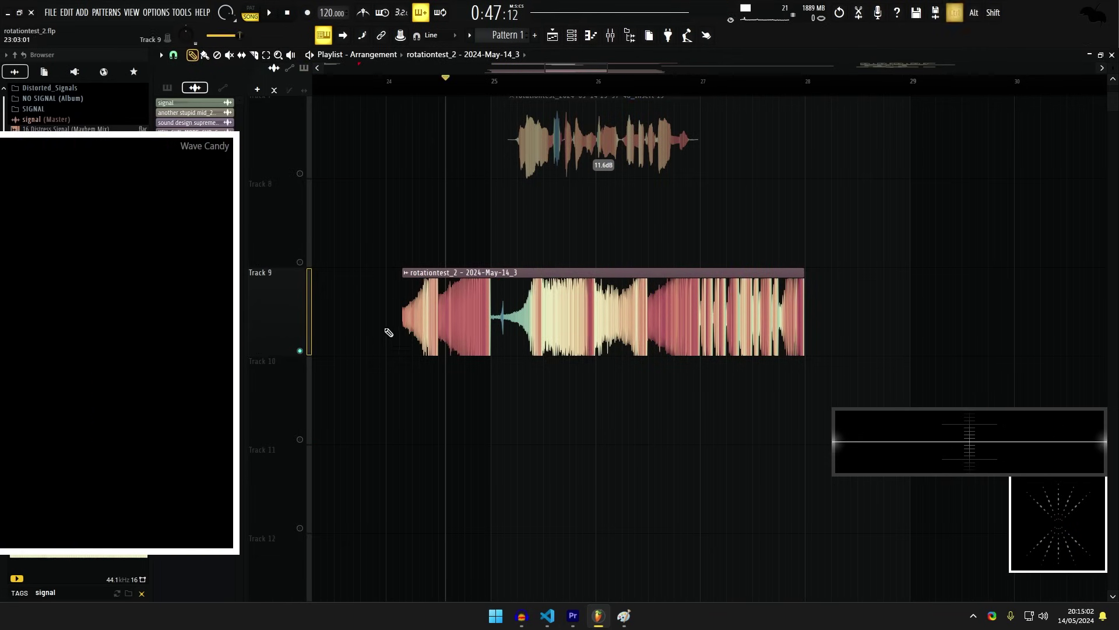
{"action": "double_click", "coordinate": [408, 318]}
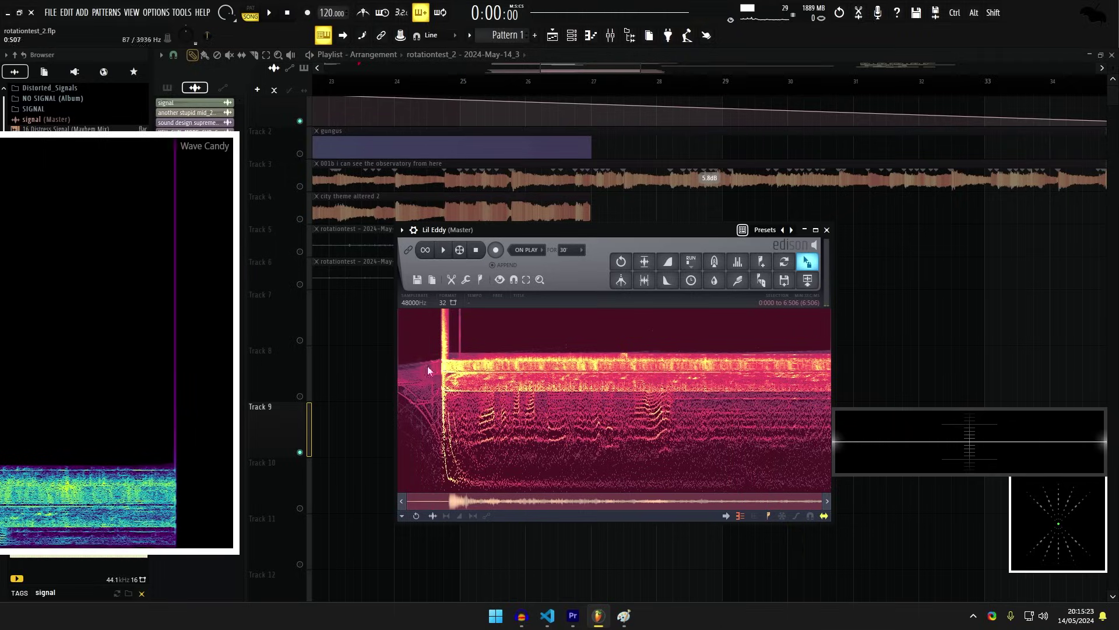
Cut the frequency band above about 1.3 kHz from the Lil Eddy recording with the Equalizer, and play it back.
{"action": "left_click", "coordinate": [739, 265]}
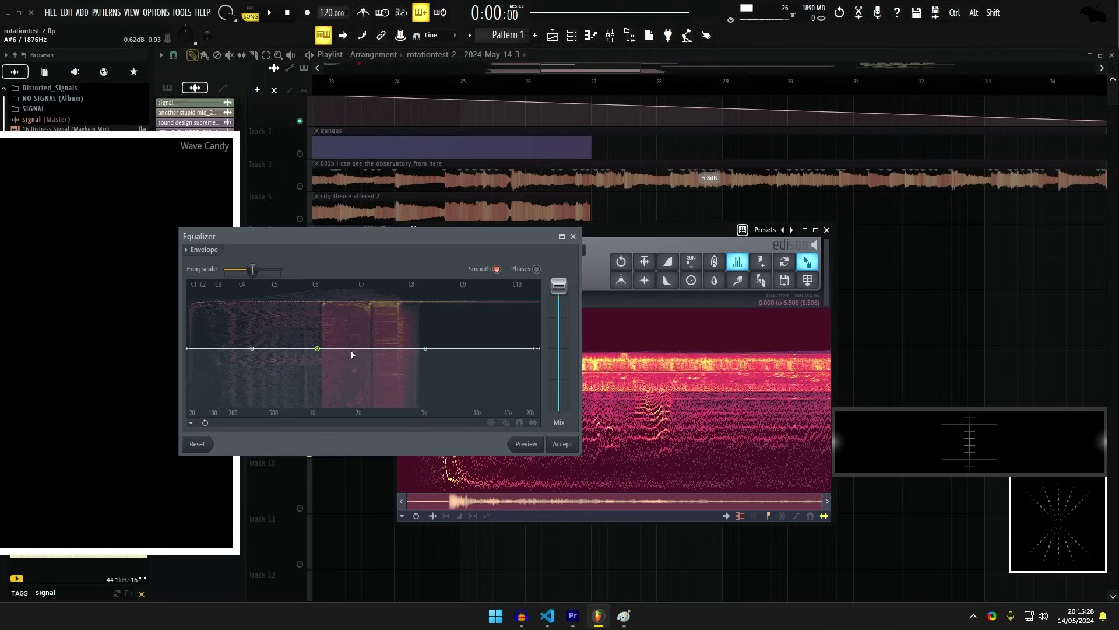
{"action": "left_click", "coordinate": [550, 441]}
{"action": "key", "text": "space"}
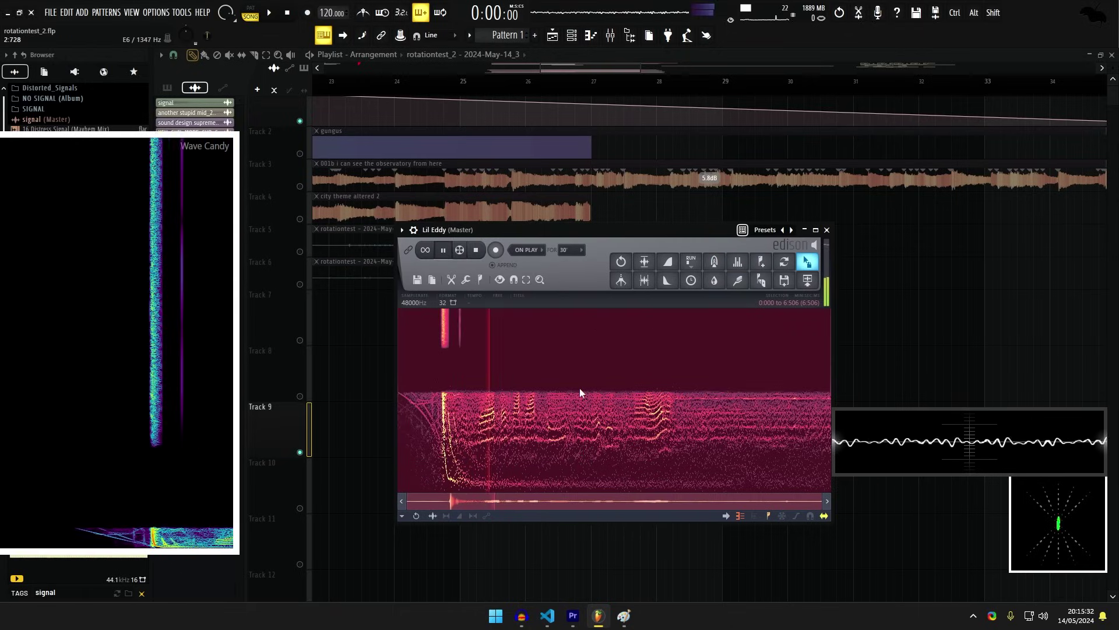
Place the filtered Lil Eddy recording on track 10 near bar 27 as an audio clip and trim off its opening burst.
{"action": "left_click", "coordinate": [813, 280]}
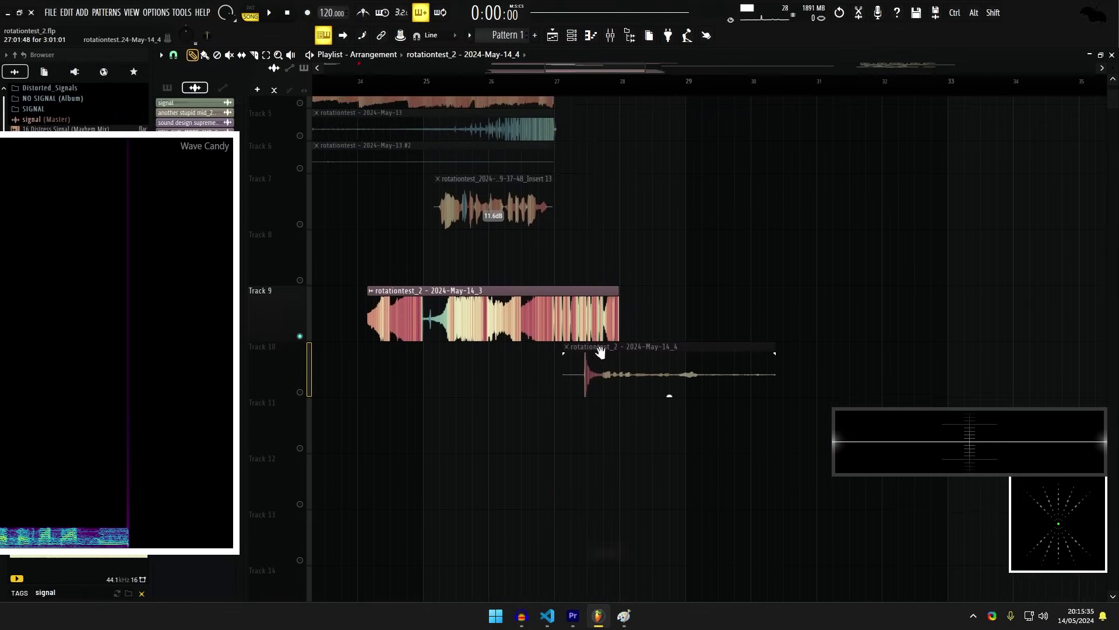
{"action": "scroll", "coordinate": [599, 416], "scroll_direction": "up", "scroll_amount": 5}
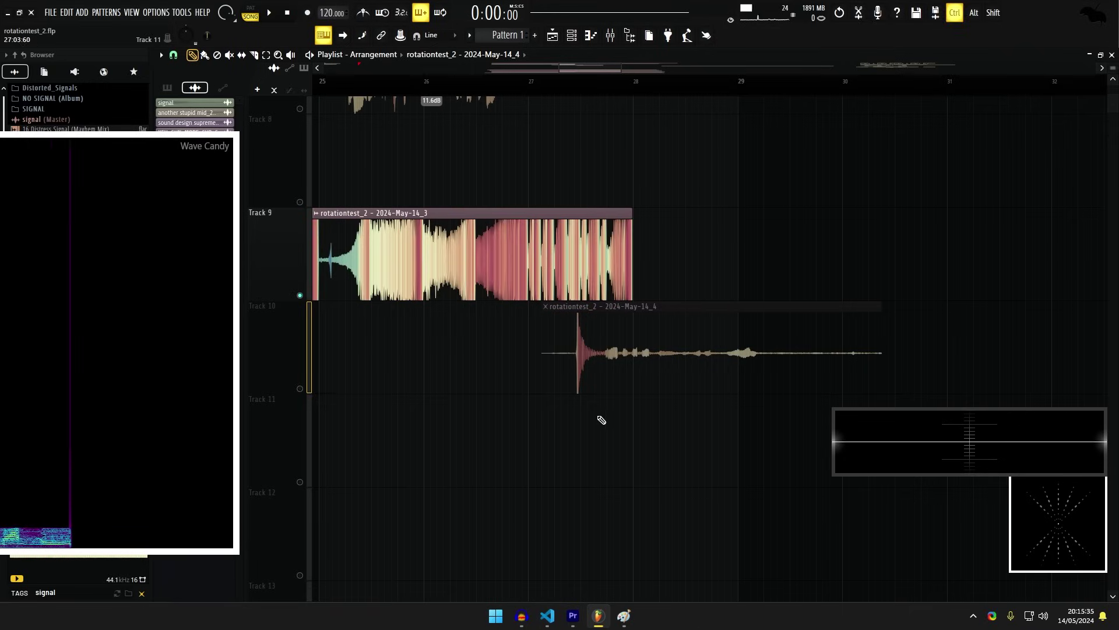
{"action": "left_click", "coordinate": [594, 380]}
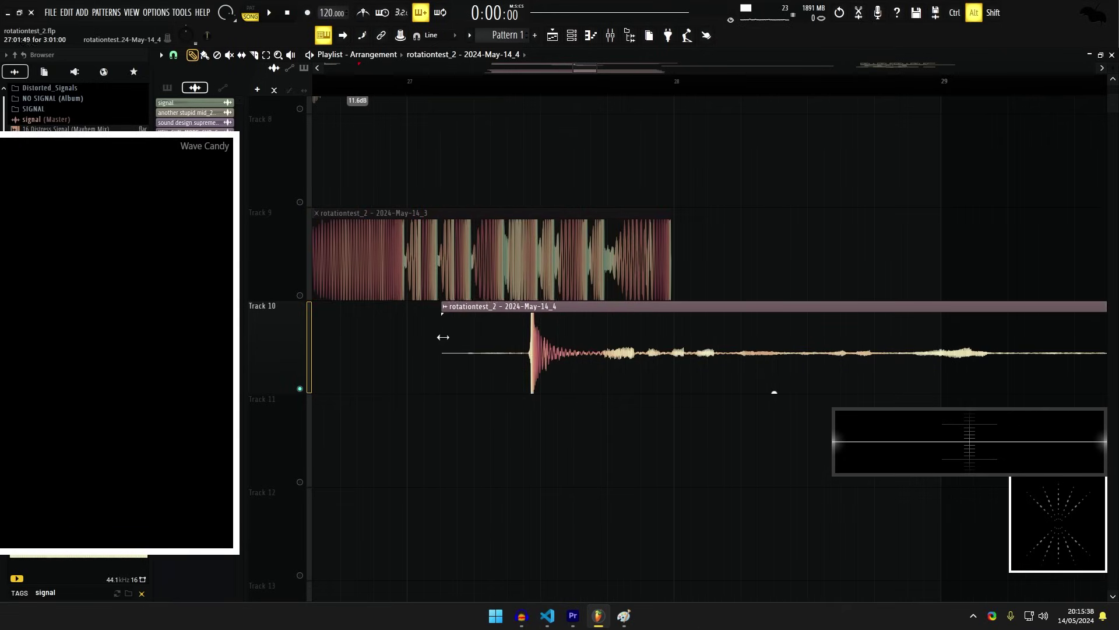
{"action": "double_click", "coordinate": [601, 365]}
{"action": "left_click", "coordinate": [483, 107]}
{"action": "scroll", "coordinate": [684, 379], "scroll_direction": "down", "scroll_amount": 3}
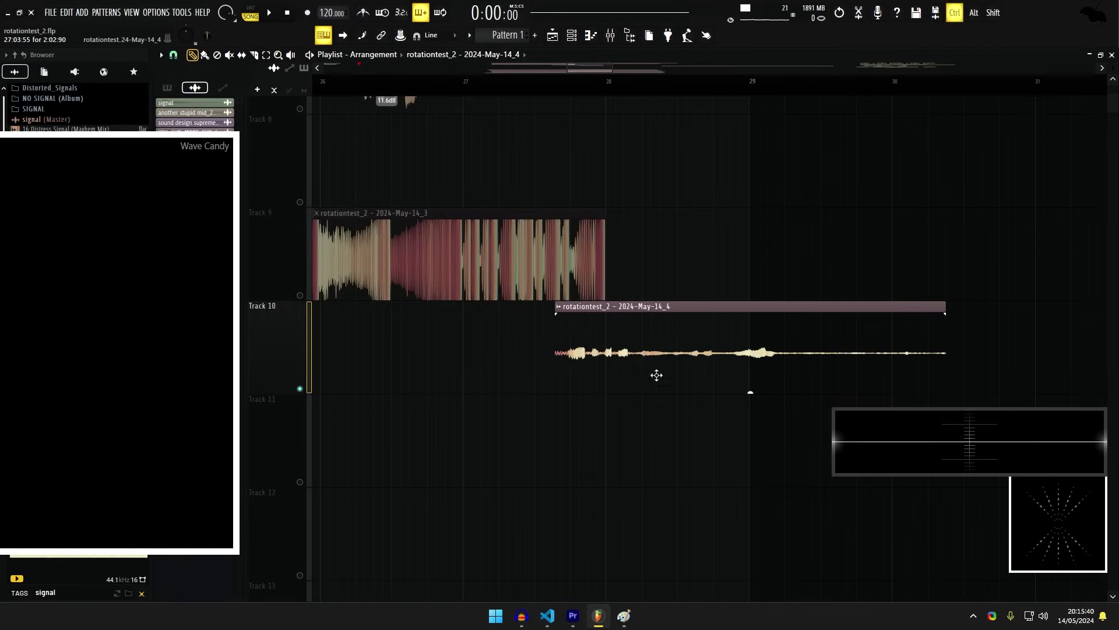
Raise the gain of the rotationtest_2 - 2024-May-14_4 clip on track 10 to 10.3 dB and audition it.
{"action": "left_click_drag", "start_coordinate": [750, 392], "coordinate": [750, 382]}
{"action": "key", "text": "space"}
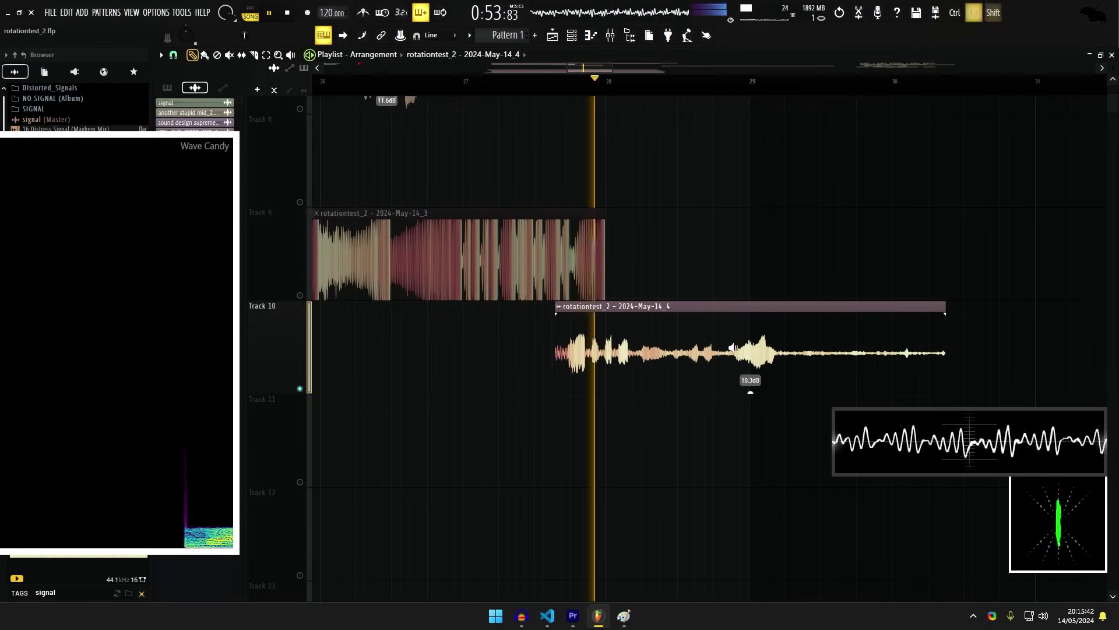
{"action": "key", "text": "space"}
Reverse the rotationtest_2 - 2024-May-14_4 clip on track 10 and trim the loud burst off its end.
{"action": "double_click", "coordinate": [732, 348]}
{"action": "left_click", "coordinate": [346, 242]}
{"action": "left_click", "coordinate": [724, 380]}
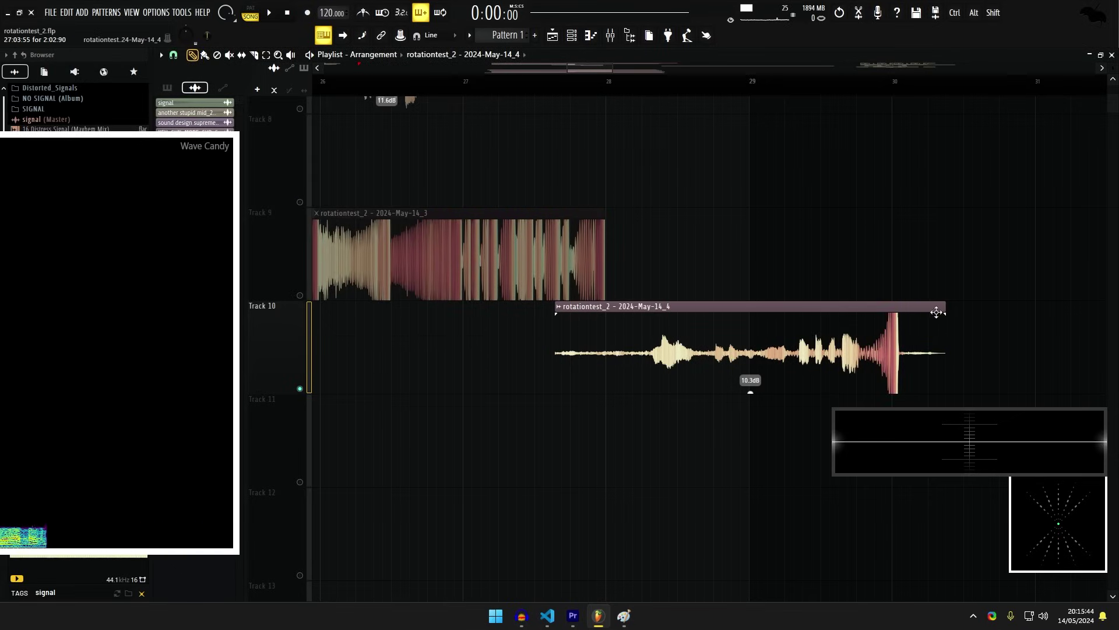
{"action": "left_click_drag", "start_coordinate": [938, 313], "coordinate": [863, 313]}
Audition the reversed and trimmed rotationtest_2 - 2024-May-14_4 clip on track 10 to listen for the spoken words.
{"action": "key", "text": "space"}
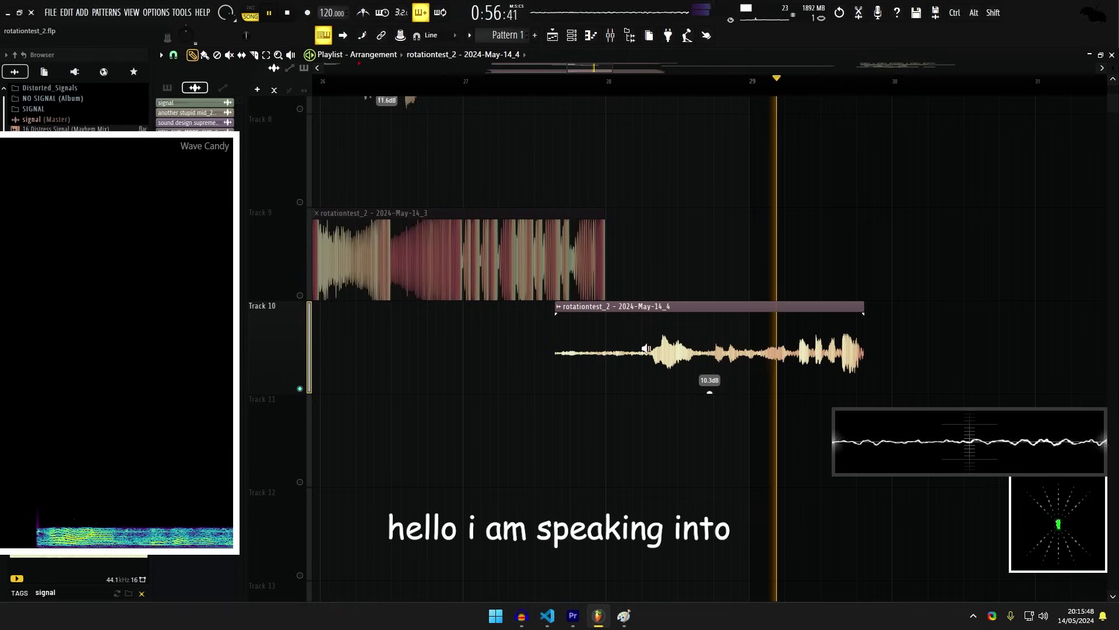
{"action": "key", "text": "space"}
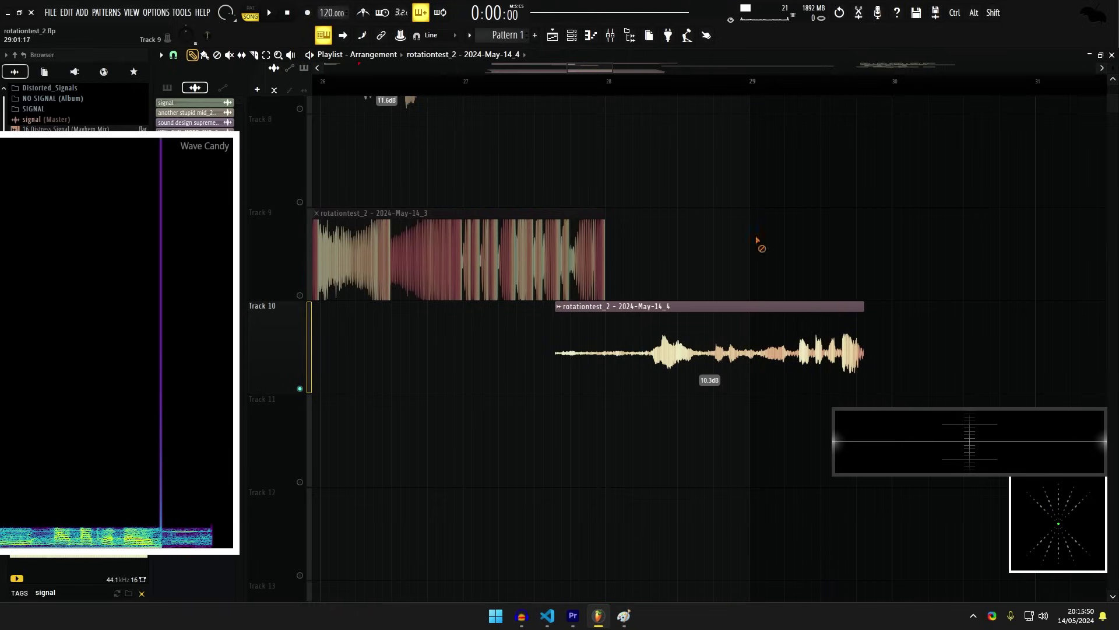
{"action": "scroll", "coordinate": [653, 315], "scroll_direction": "down", "scroll_amount": 2}
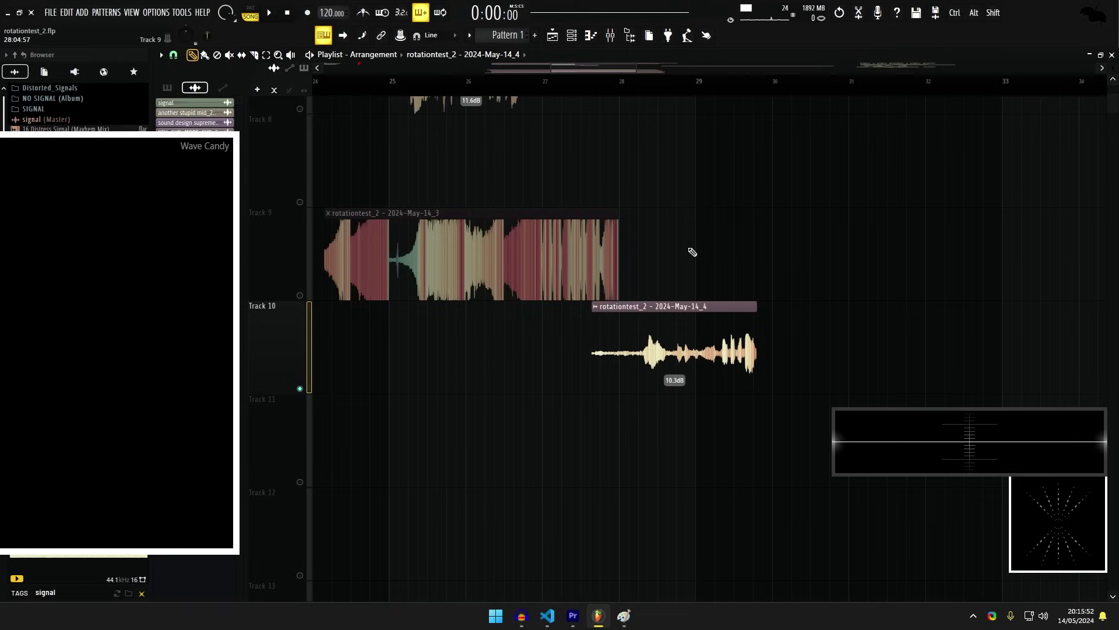
{"action": "scroll", "coordinate": [692, 252], "scroll_direction": "down", "scroll_amount": 1}
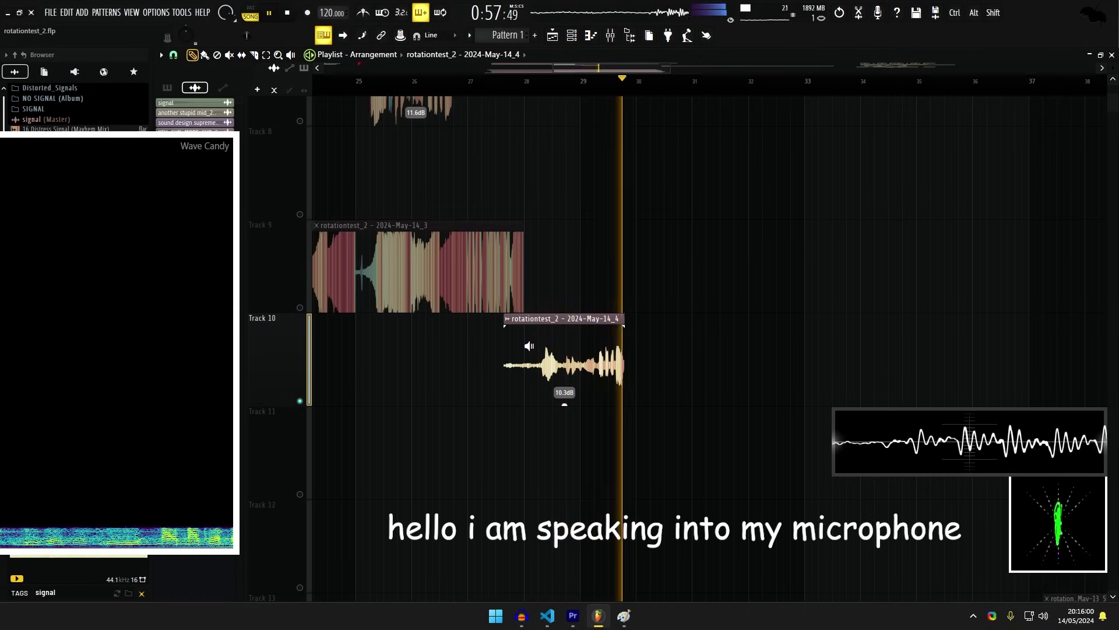
{"action": "key", "text": "space"}
Replay the speech in the rotationtest_2 - 2024-May-14_4 clip from just before its first loud word after bar 28.
{"action": "scroll", "coordinate": [513, 357], "scroll_direction": "down", "scroll_amount": 5}
{"action": "scroll", "coordinate": [513, 357], "scroll_direction": "up", "scroll_amount": 4}
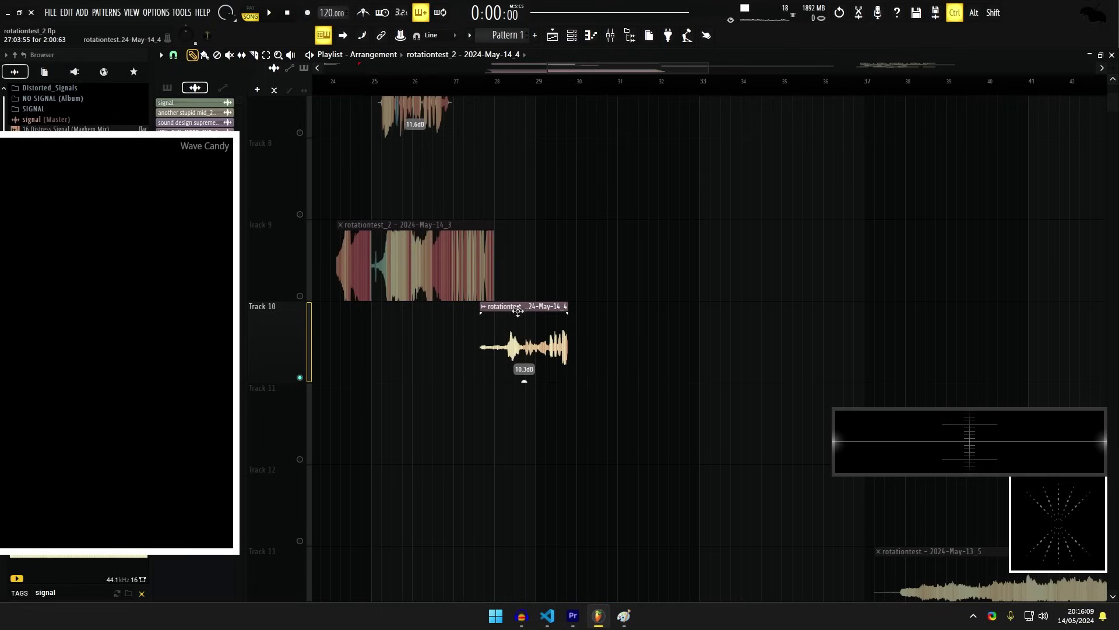
{"action": "scroll", "coordinate": [516, 310], "scroll_direction": "up", "scroll_amount": 3}
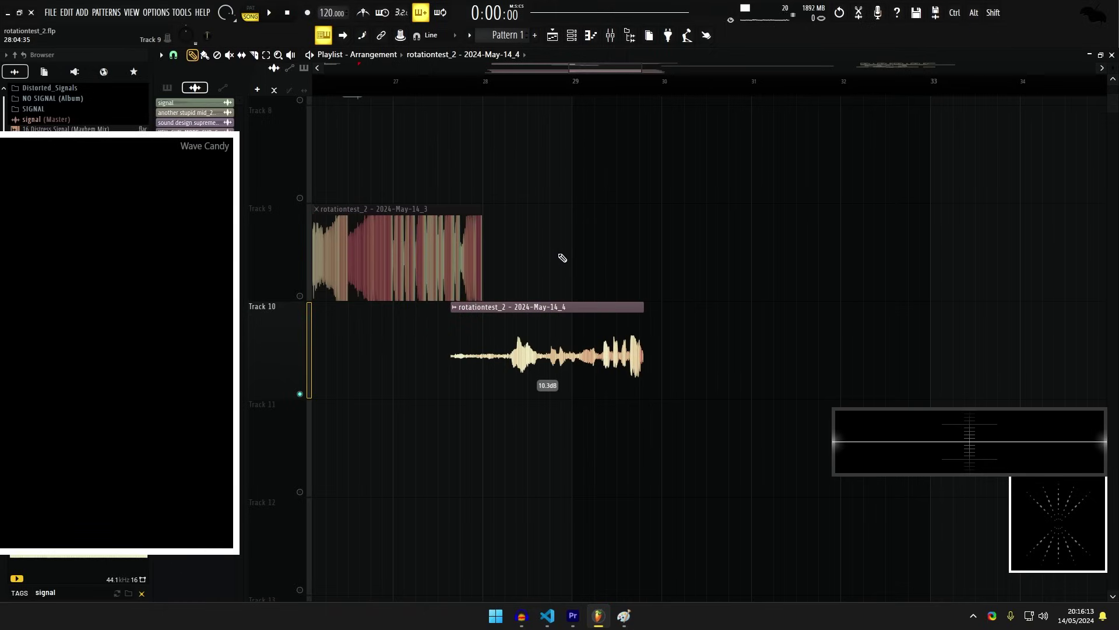
{"action": "scroll", "coordinate": [440, 292], "scroll_direction": "down", "scroll_amount": 4}
{"action": "scroll", "coordinate": [446, 303], "scroll_direction": "up", "scroll_amount": 3}
{"action": "scroll", "coordinate": [472, 347], "scroll_direction": "up", "scroll_amount": 2}
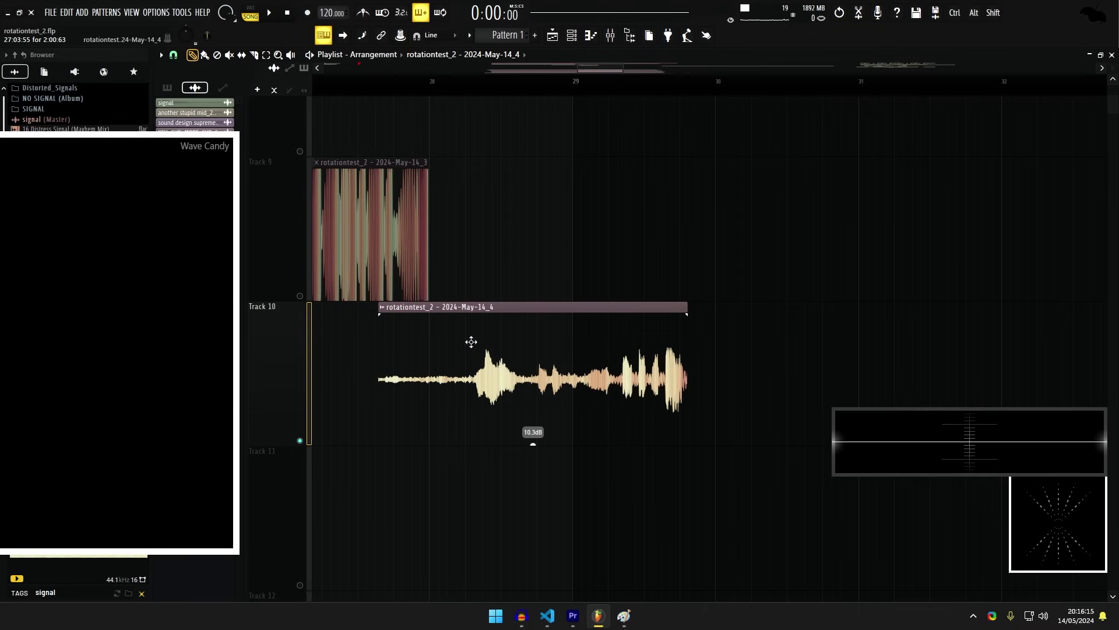
{"action": "left_click", "coordinate": [469, 351], "text": "alt"}
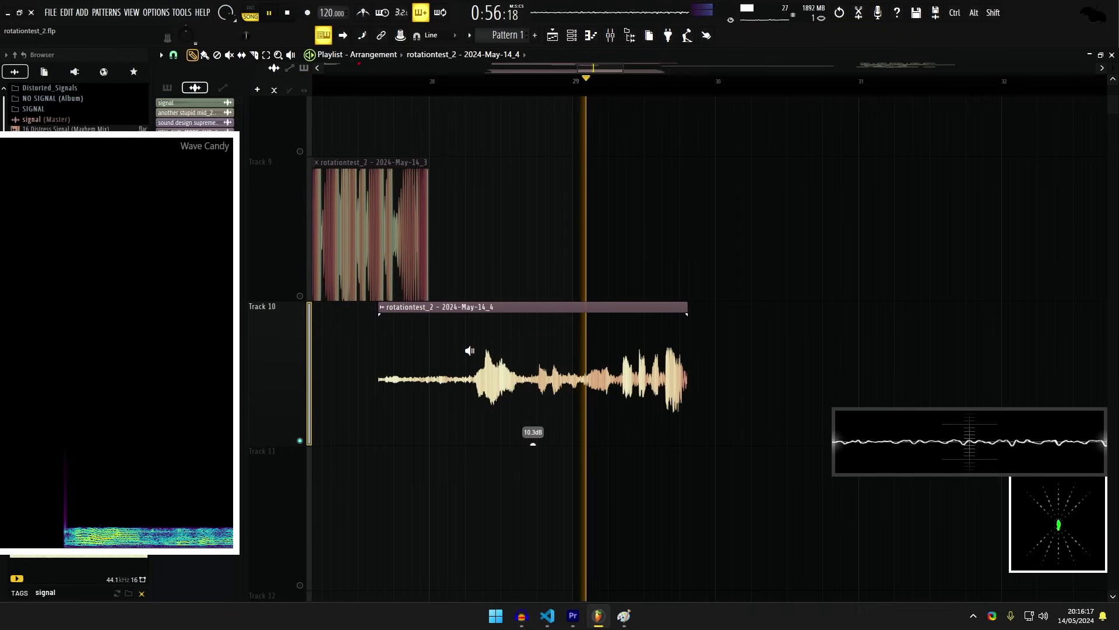
{"action": "key", "text": "space"}
Move the rotationtest_2 - 2024-May-14_4 clip from track 10 to track 8 below the original voice clip, and audition it.
{"action": "right_click", "coordinate": [474, 354]}
{"action": "scroll", "coordinate": [420, 387], "scroll_direction": "down", "scroll_amount": 8}
{"action": "scroll", "coordinate": [805, 215], "scroll_direction": "up", "scroll_amount": 8}
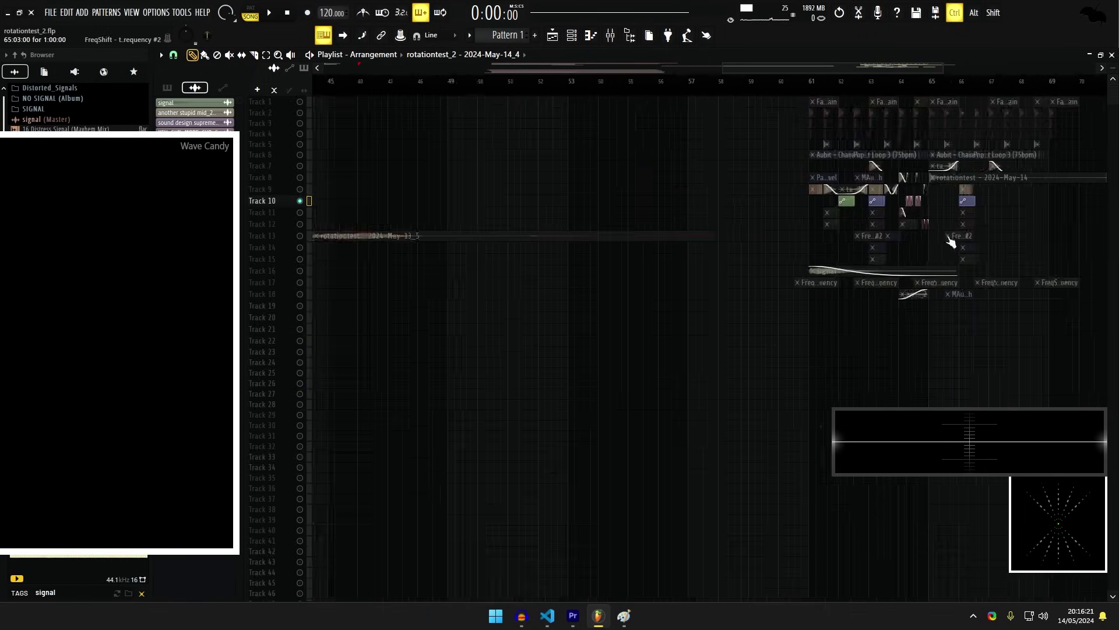
{"action": "scroll", "coordinate": [601, 252], "scroll_direction": "down", "scroll_amount": 4}
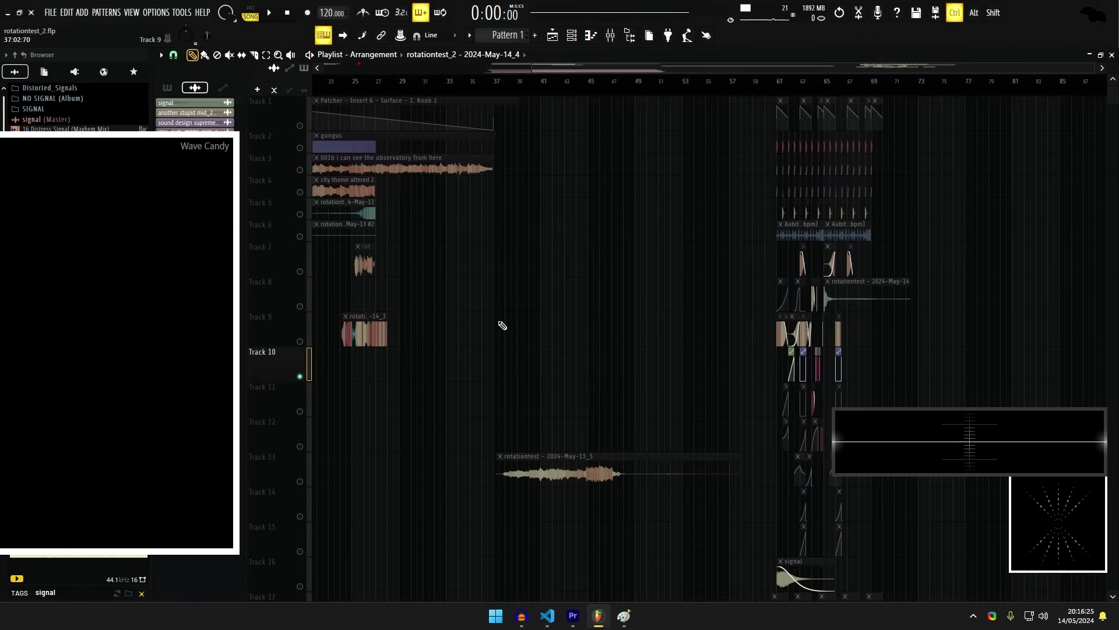
{"action": "scroll", "coordinate": [500, 324], "scroll_direction": "up", "scroll_amount": 4}
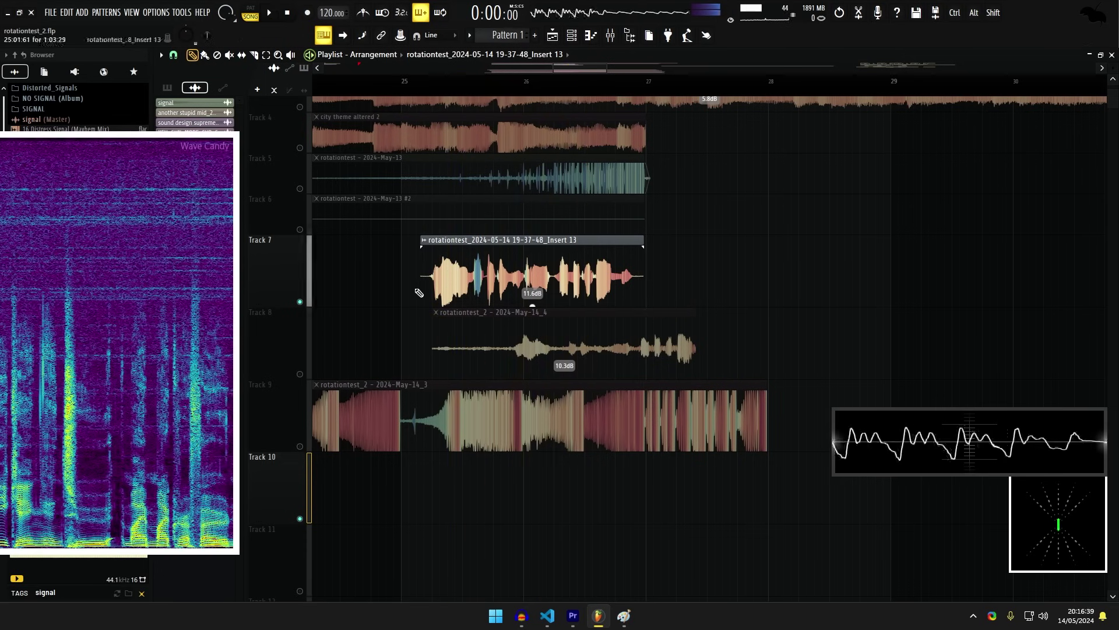
{"action": "right_click", "coordinate": [503, 347], "text": "alt"}
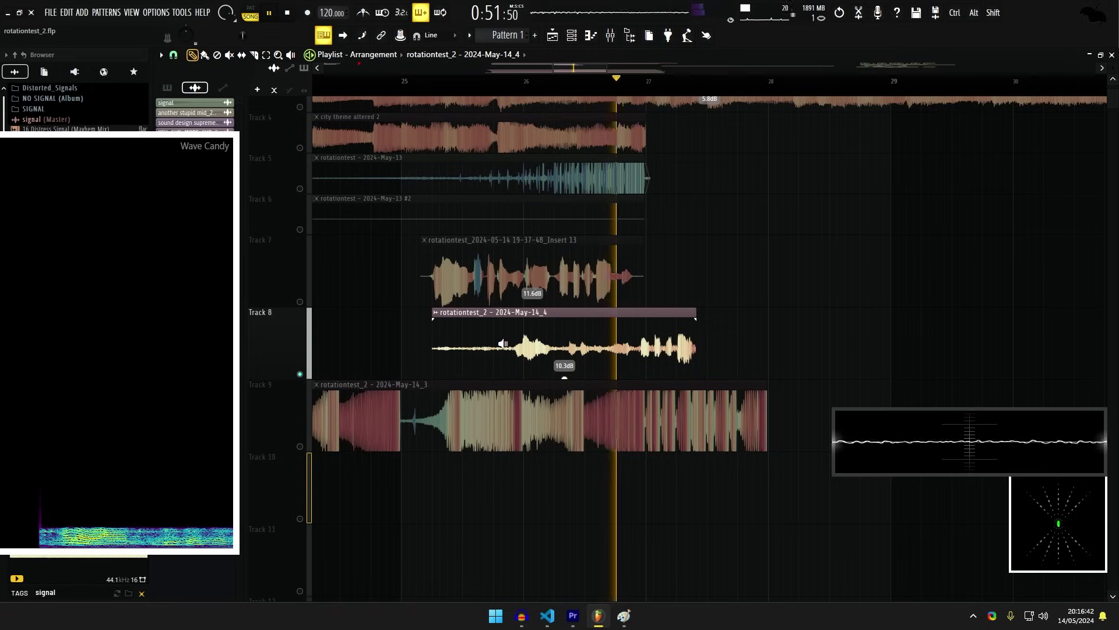
{"action": "key", "text": "space"}
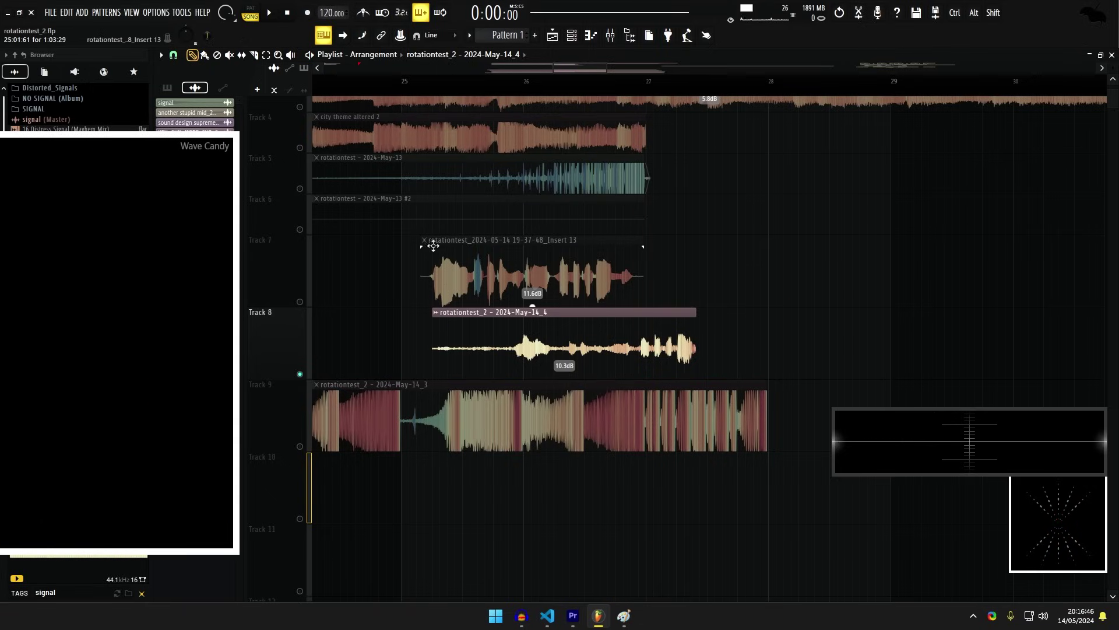
Shift the Insert 13 voice clip on track 7 so its words line up with the recovered speech on track 8.
{"action": "scroll", "coordinate": [584, 272], "scroll_direction": "up", "scroll_amount": 5}
{"action": "scroll", "coordinate": [739, 266], "scroll_direction": "down", "scroll_amount": 5}
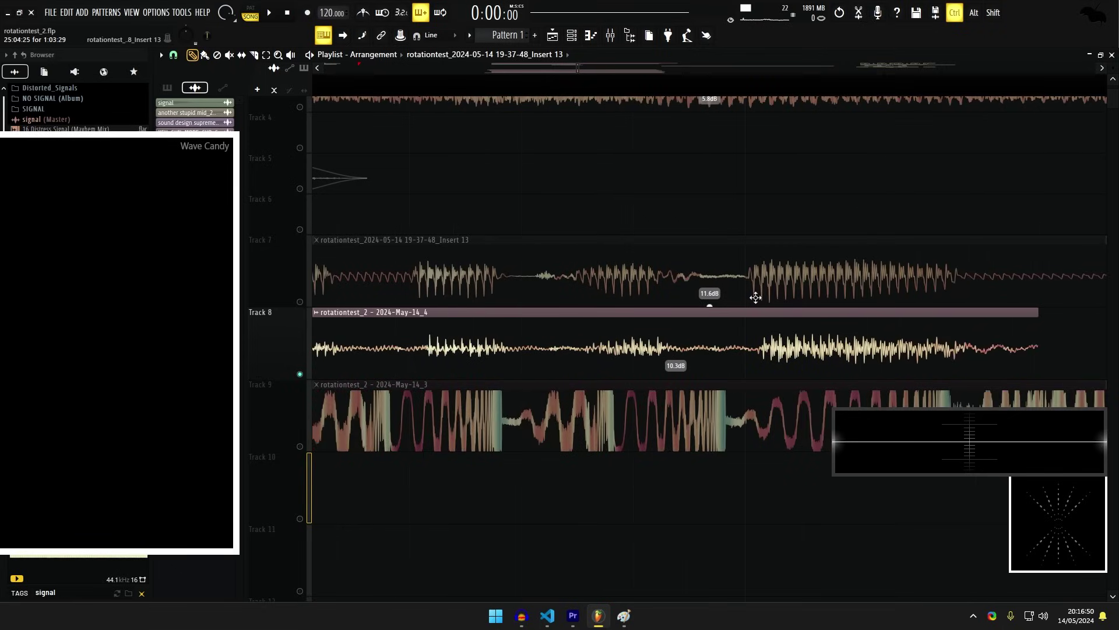
{"action": "scroll", "coordinate": [634, 314], "scroll_direction": "down", "scroll_amount": 3}
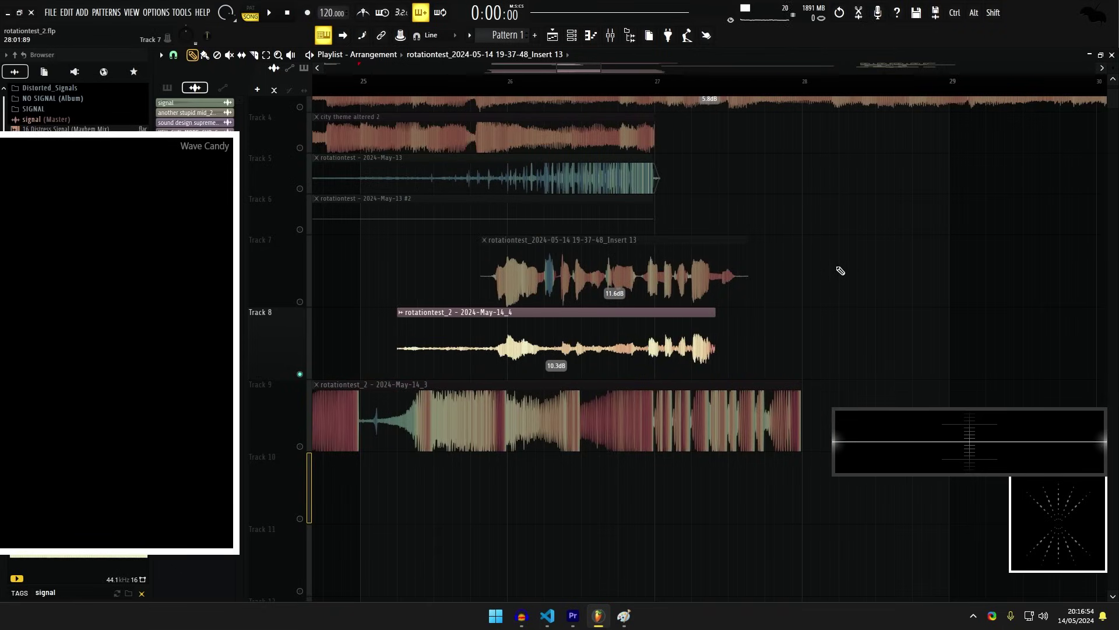
{"action": "scroll", "coordinate": [629, 93], "scroll_direction": "down", "scroll_amount": 4}
{"action": "scroll", "coordinate": [669, 200], "scroll_direction": "down", "scroll_amount": 4}
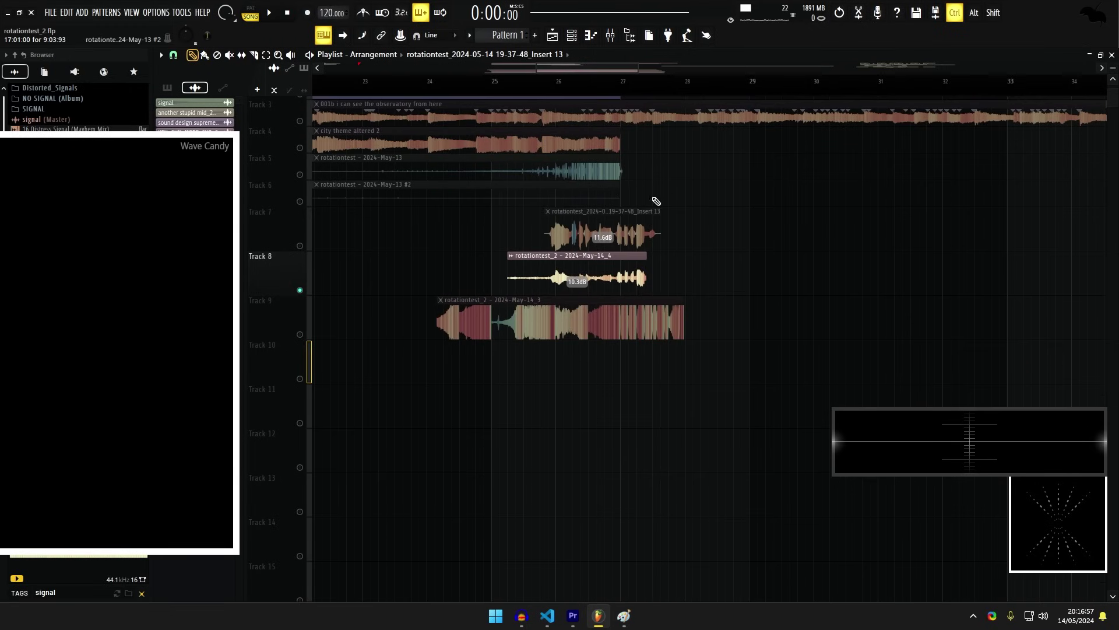
Turn off the solo on track 8 so all playlist tracks are active around the beat section at bar 61.
{"action": "scroll", "coordinate": [490, 324], "scroll_direction": "down", "scroll_amount": 2}
{"action": "scroll", "coordinate": [856, 300], "scroll_direction": "up", "scroll_amount": 5}
{"action": "scroll", "coordinate": [700, 260], "scroll_direction": "down", "scroll_amount": 2}
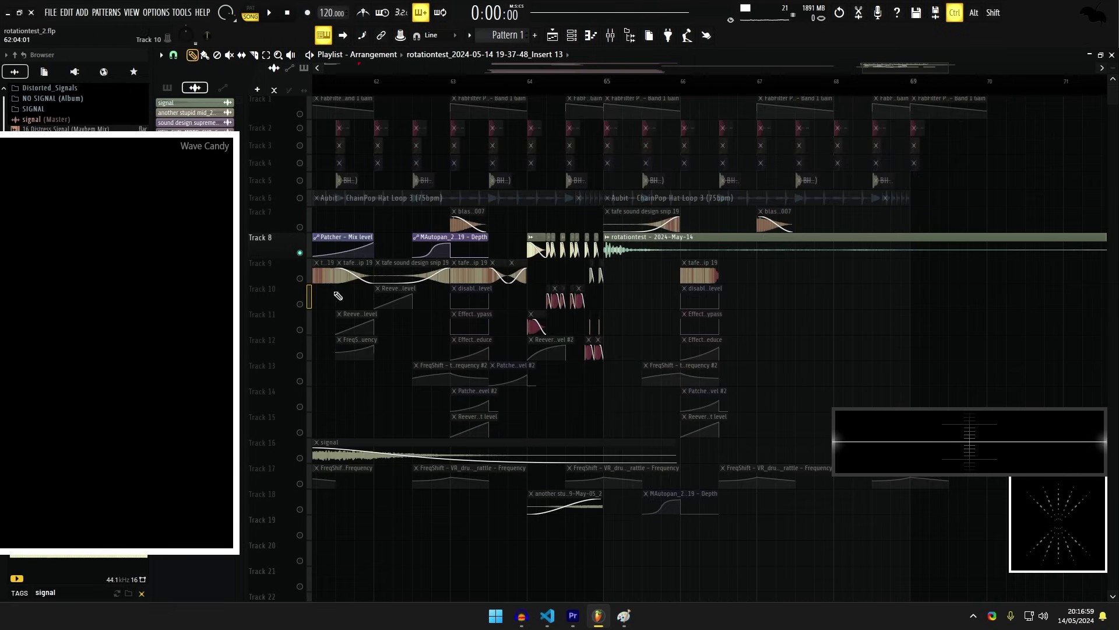
{"action": "left_click", "coordinate": [303, 251], "text": "ctrl"}
Play the full beat arrangement with all tracks active, listening to the section from bar 64.
{"action": "left_click_drag", "start_coordinate": [414, 250], "coordinate": [578, 243]}
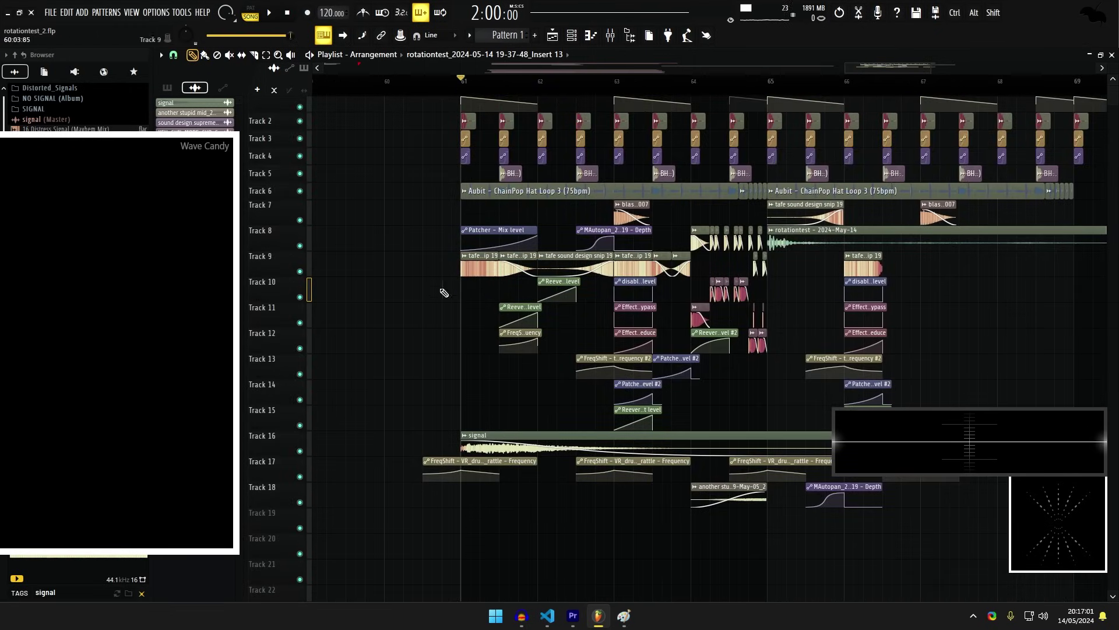
{"action": "scroll", "coordinate": [449, 309], "scroll_direction": "up", "scroll_amount": 4}
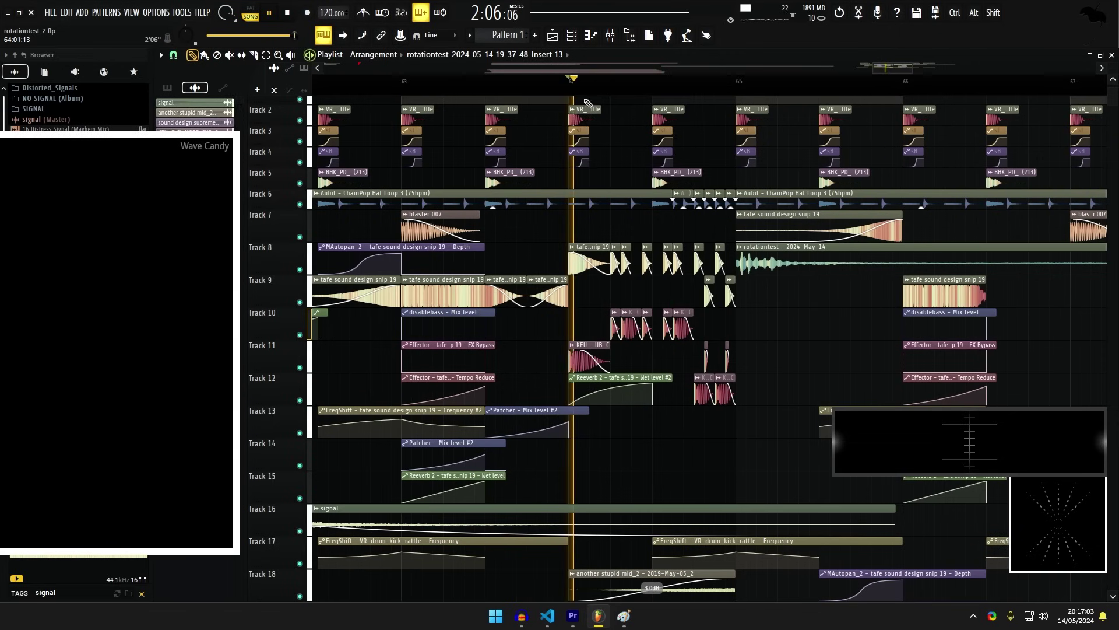
{"action": "scroll", "coordinate": [588, 297], "scroll_direction": "down", "scroll_amount": 6}
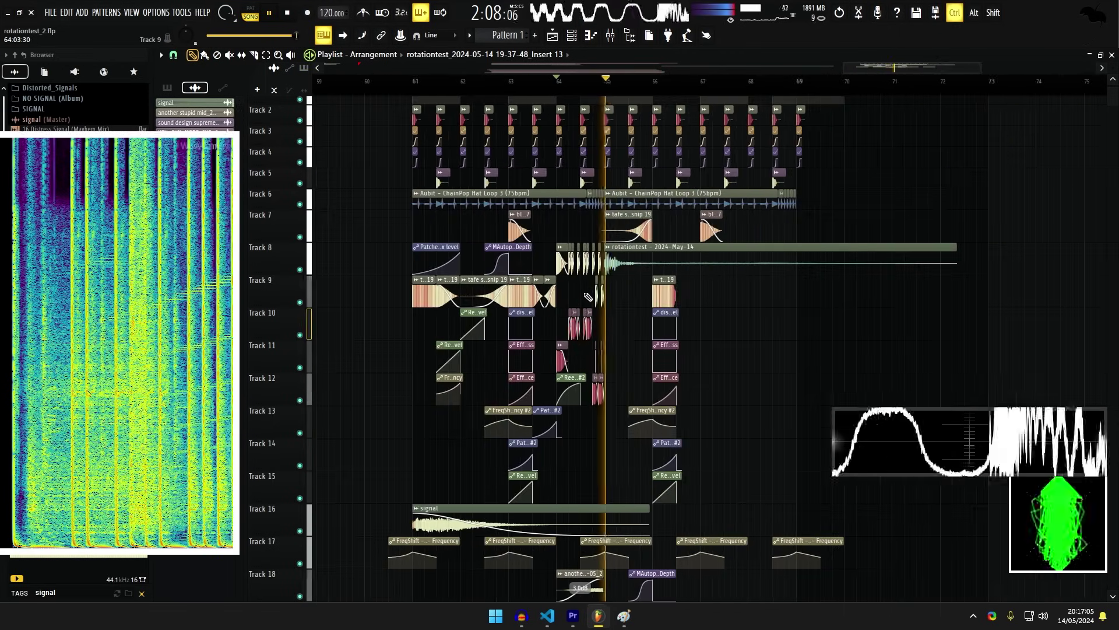
{"action": "scroll", "coordinate": [740, 327], "scroll_direction": "up", "scroll_amount": 1}
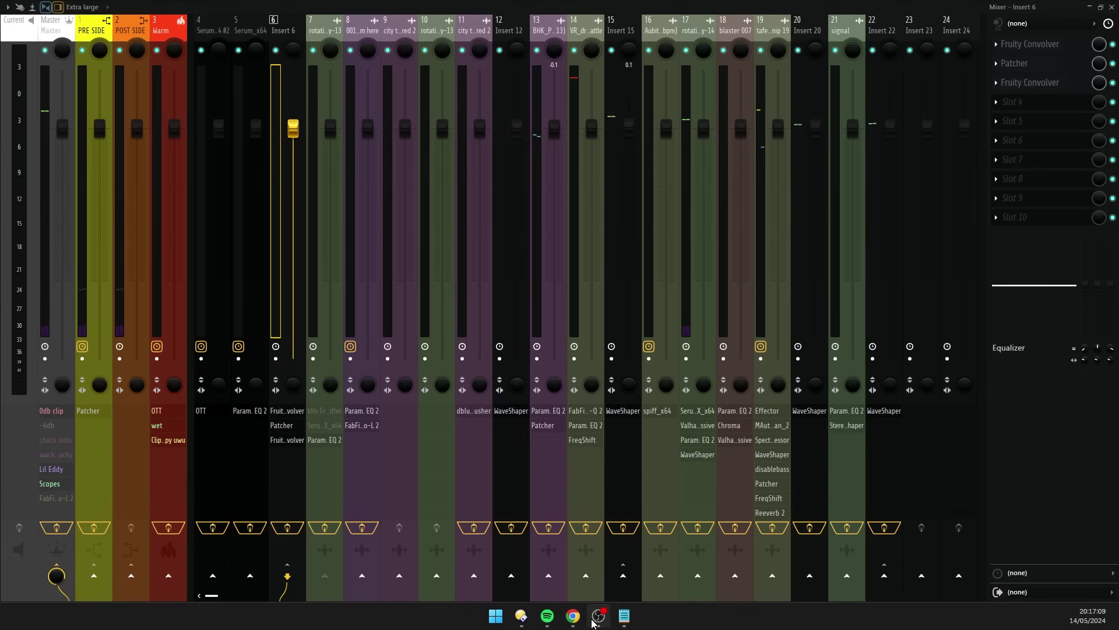
{"action": "left_click", "coordinate": [598, 616]}
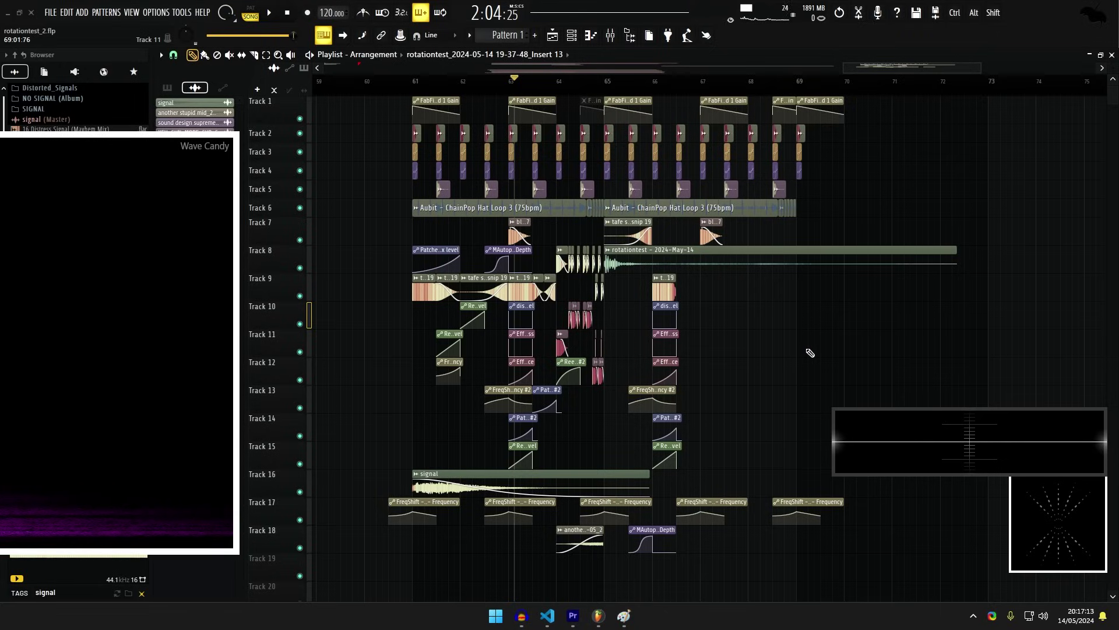
Select the whole beat section's clips across tracks 1 to 18 from bar 61 onward, and clear the selection.
{"action": "left_click_drag", "start_coordinate": [387, 104], "coordinate": [839, 523]}
{"action": "left_click", "coordinate": [793, 327], "text": "ctrl"}
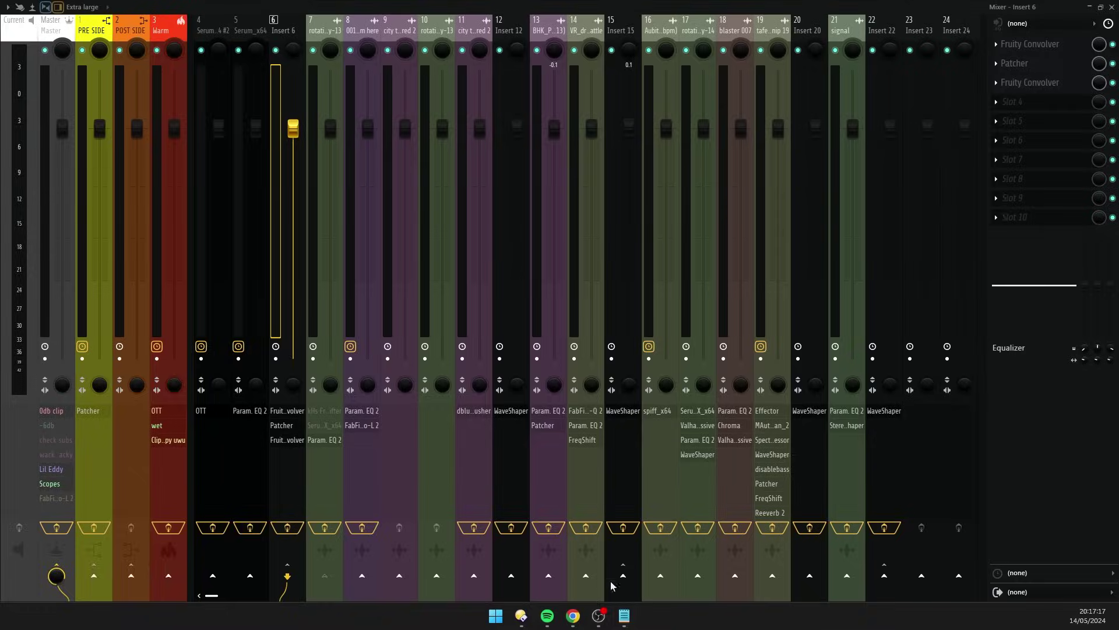